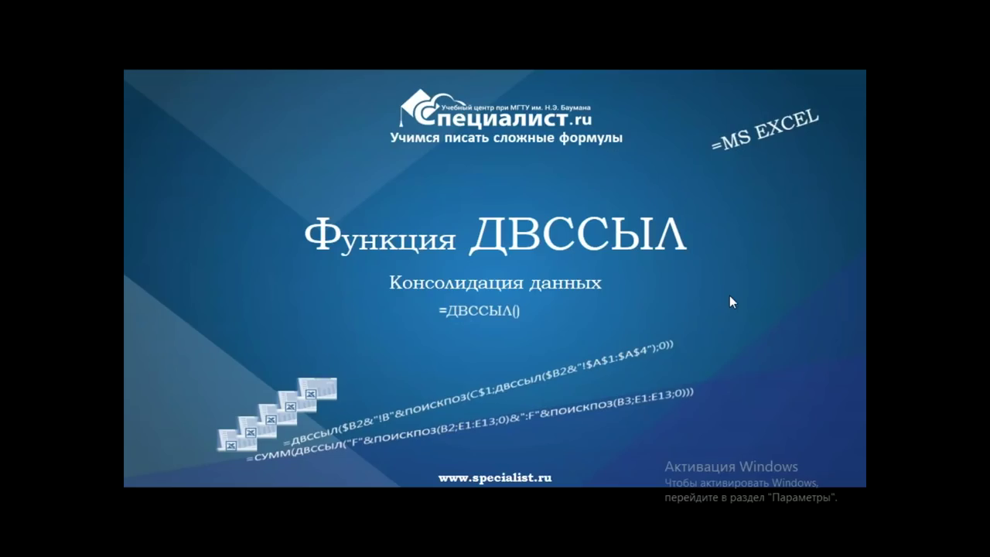
Step: Advance to the 'MS Excel EXPERT' course title slide listing the trainer's certifications
click(666, 290)
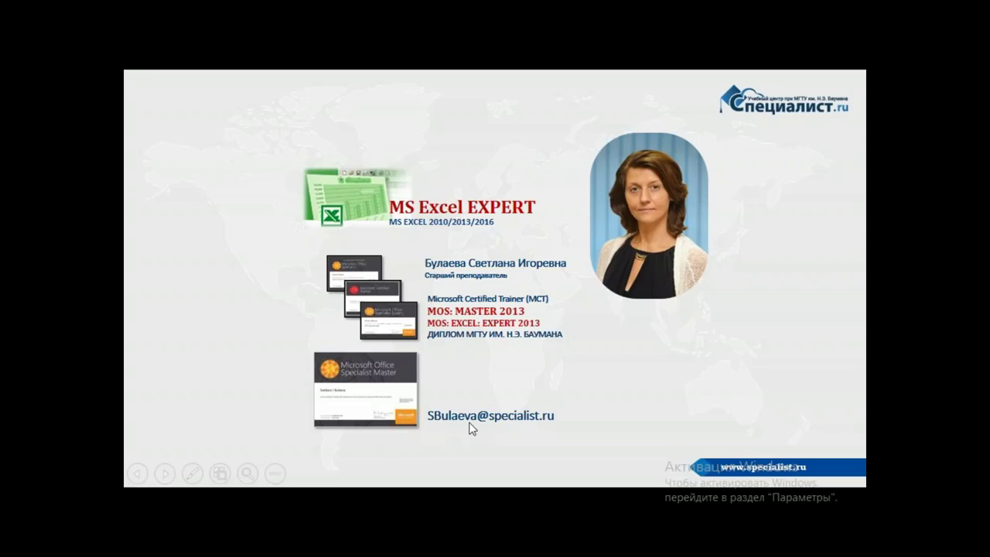
Step: Move past the training-centre statistics slide to the Module 1 course outline
key(Right)
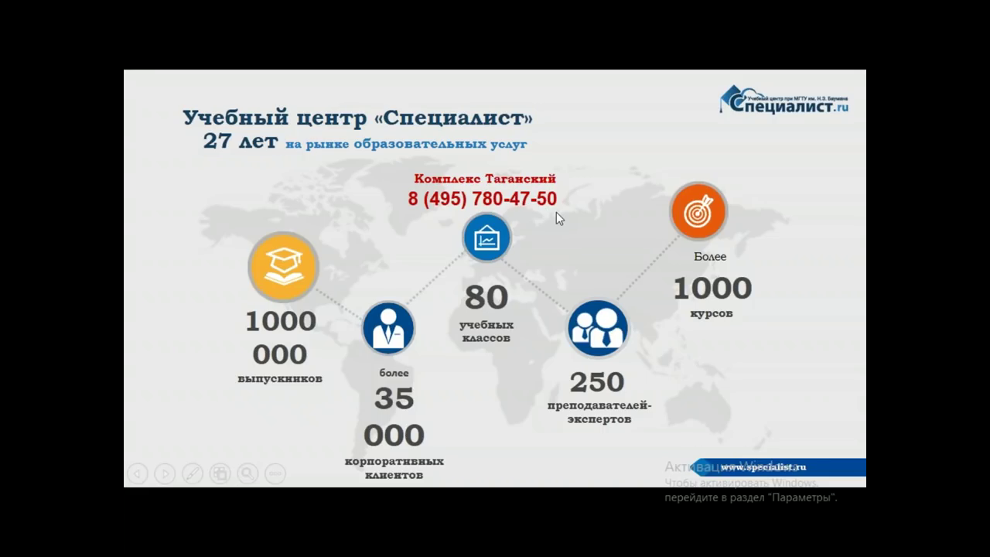
key(Right)
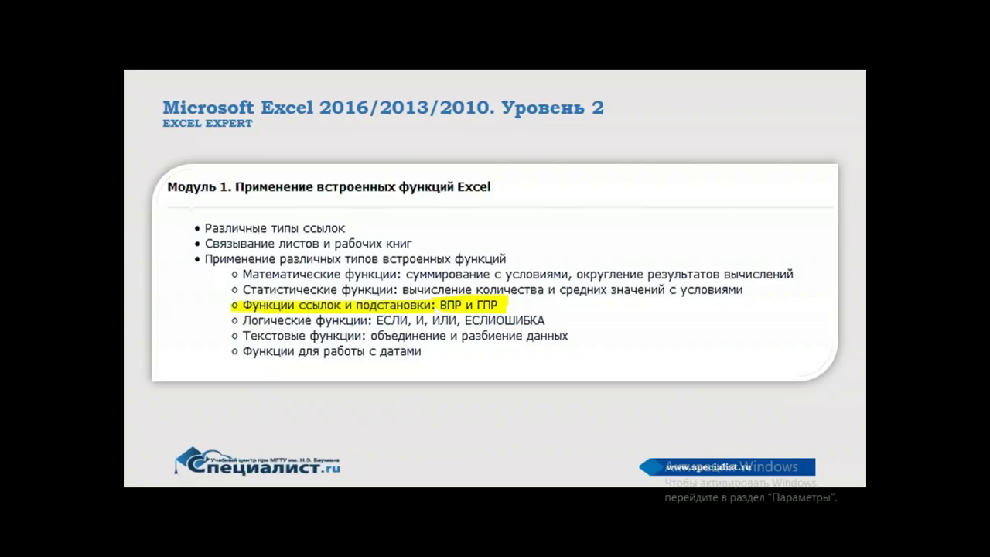
Step: Advance to the 'Функция ДВССЫЛ' slide describing the function's arguments
key(Right)
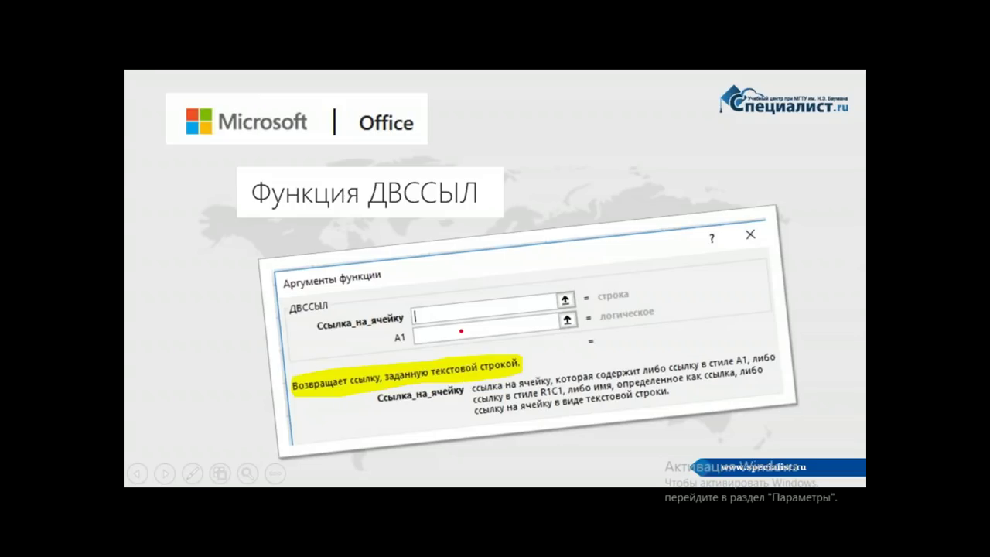
Step: Mark the Ссылка_на_ячейку field and the function description in red ink, then switch to Excel
mouse_move(405, 309)
mouse_down()
mouse_move(552, 304)
mouse_move(532, 291)
mouse_move(402, 303)
mouse_up()
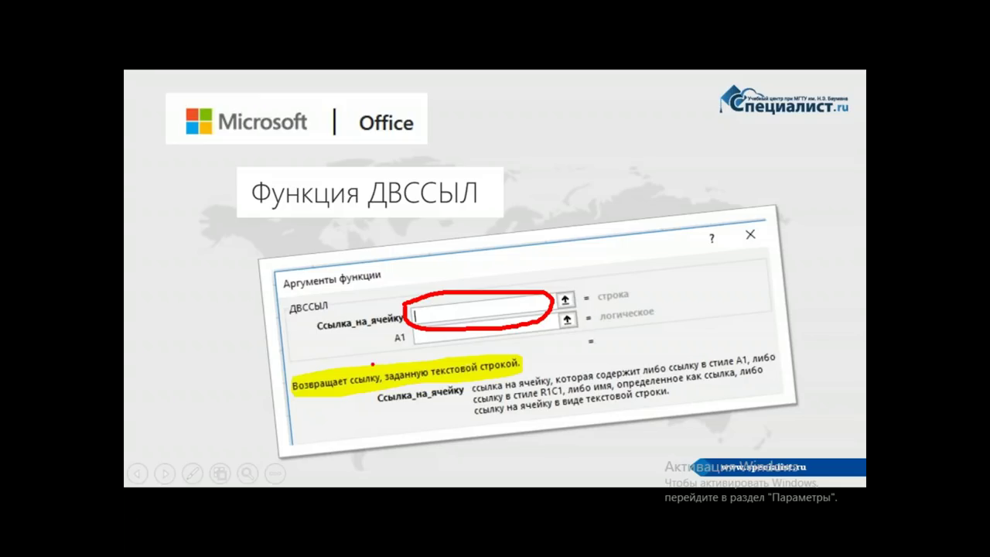
mouse_move(286, 382)
mouse_down()
mouse_move(350, 375)
mouse_move(298, 369)
mouse_move(287, 378)
mouse_up()
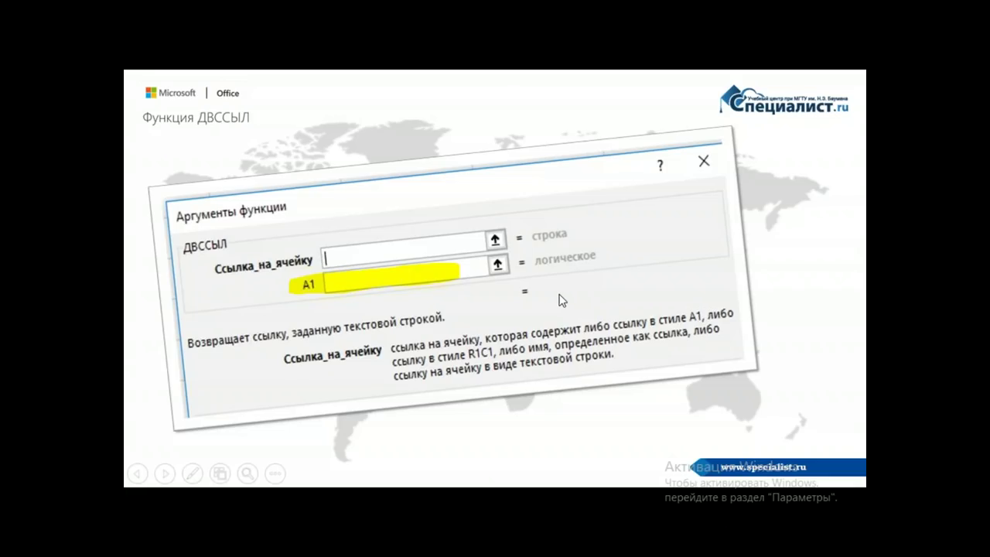
key(alt+Tab)
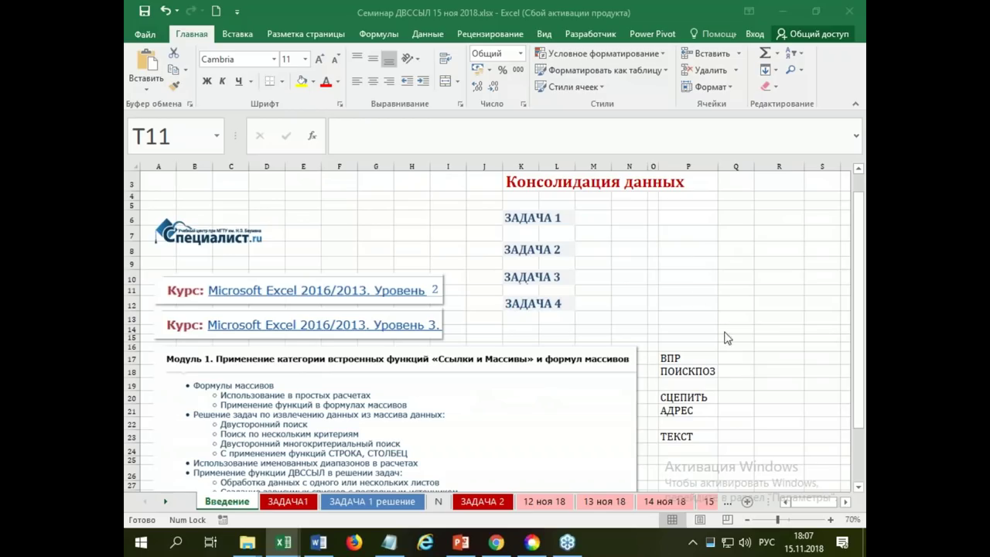
Step: Open ЗАДАЧА1 from the Введение sheet's hyperlink and scroll through its source tables
click(532, 220)
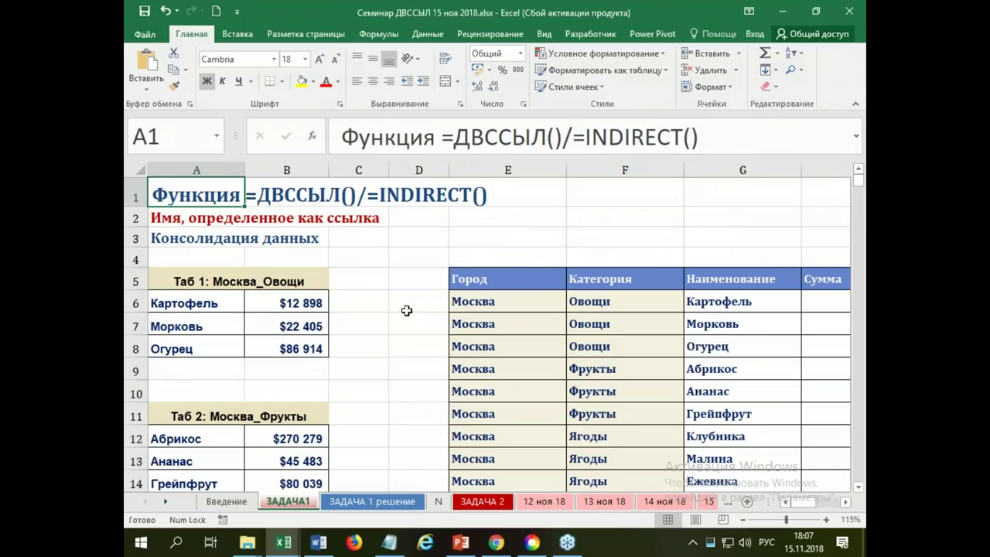
click(222, 503)
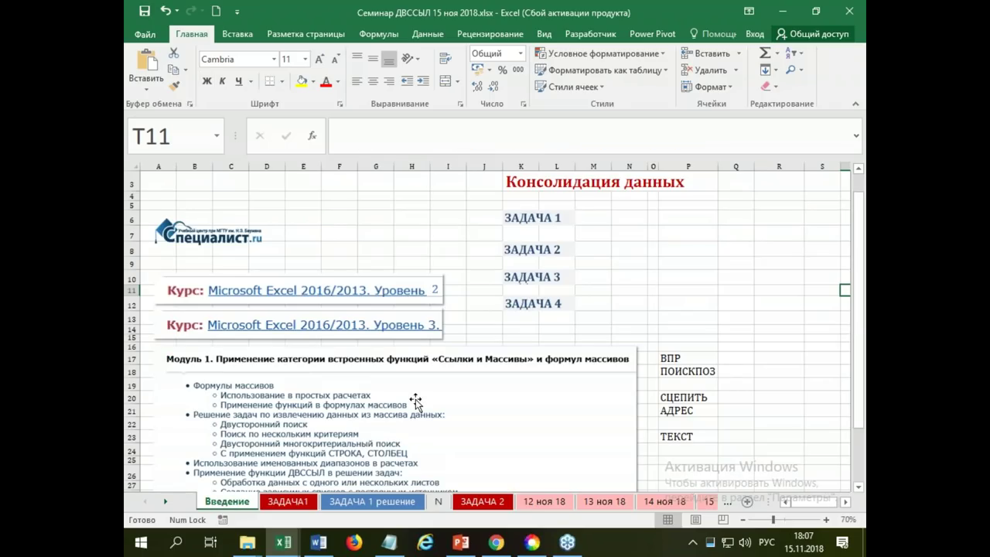
click(524, 224)
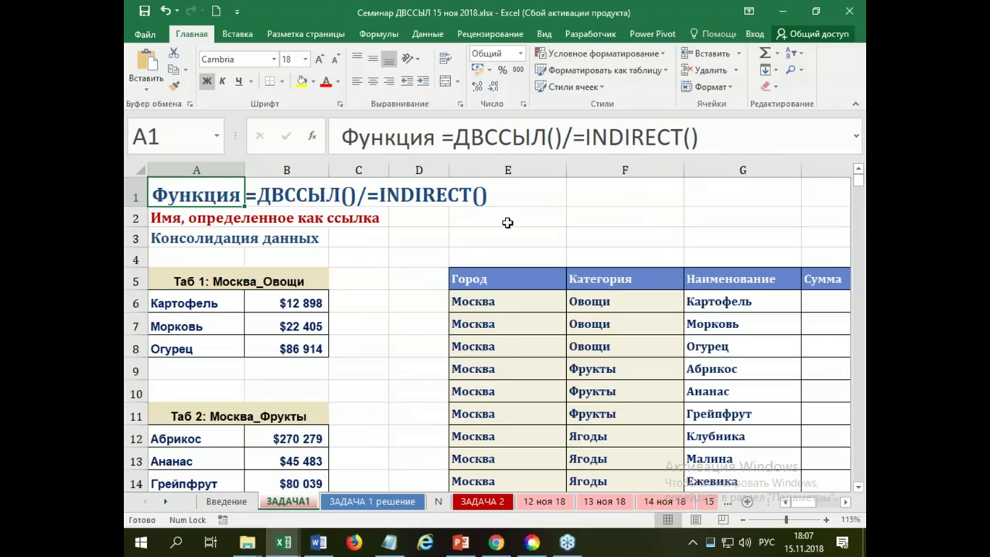
scroll(507, 222, down, 1)
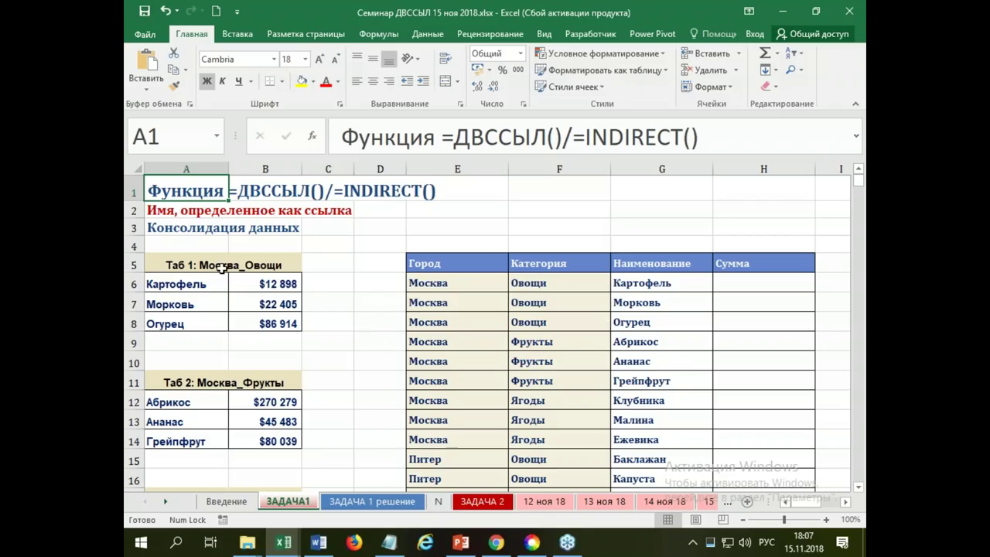
scroll(255, 328, down, 1)
scroll(256, 328, down, 1)
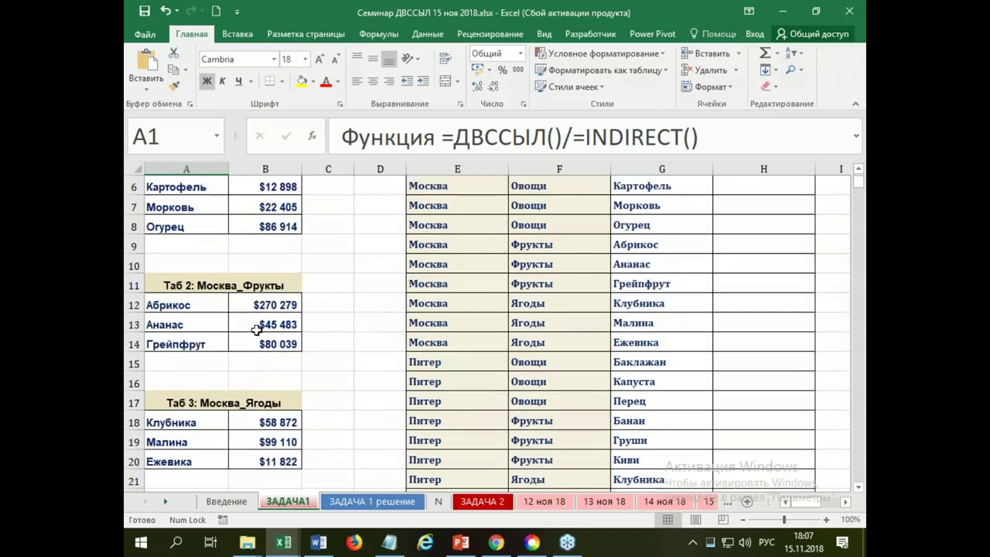
scroll(256, 328, down, 1)
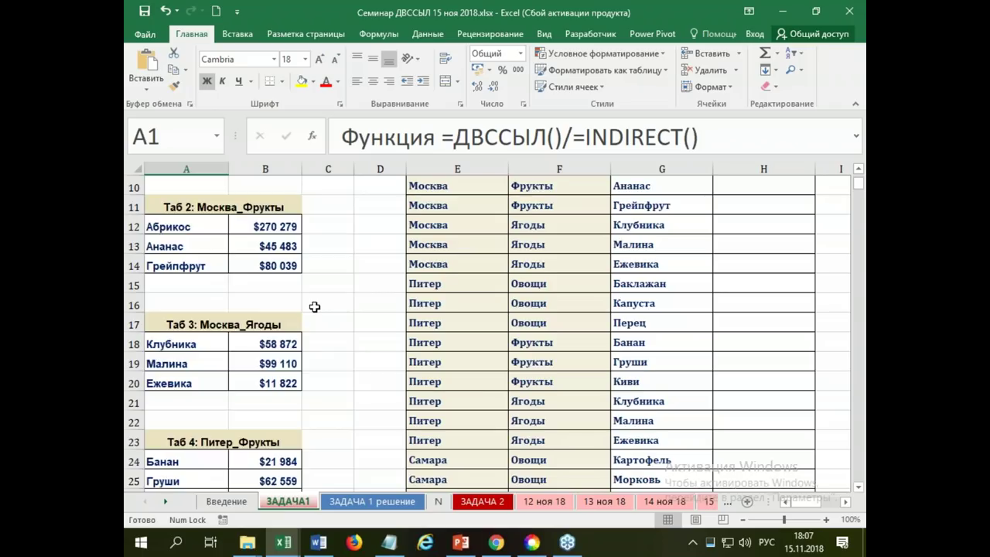
scroll(315, 307, up, 1)
scroll(315, 307, up, 1)
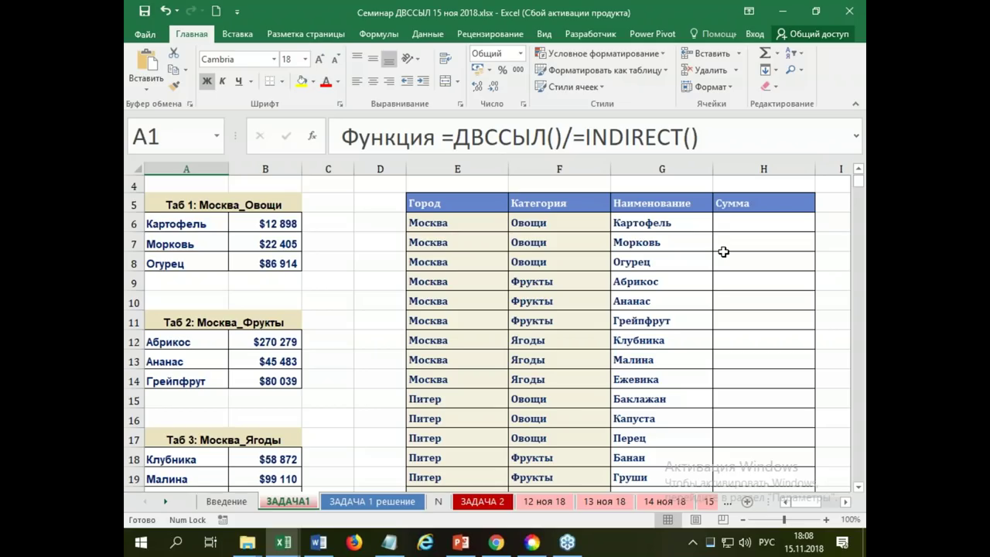
click(775, 227)
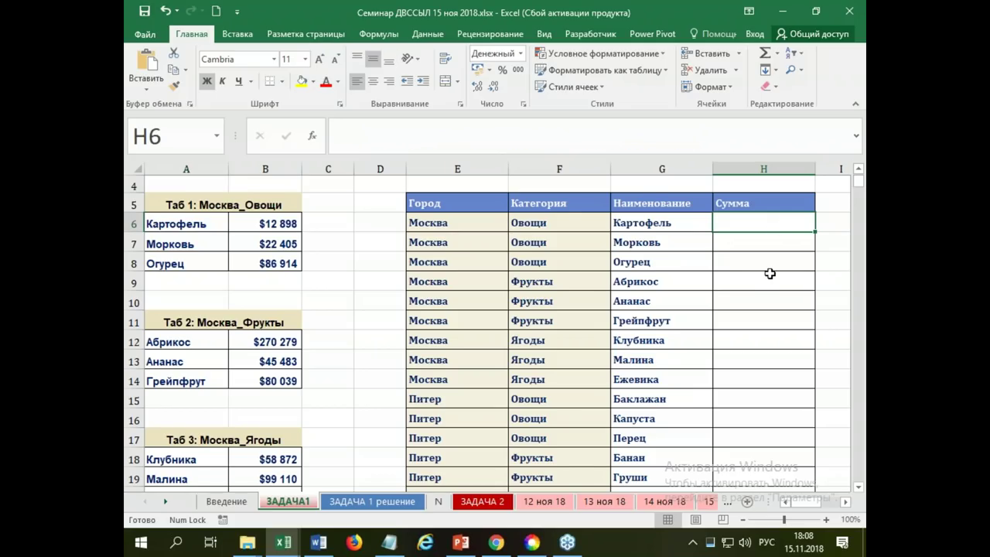
ctrl+scroll(769, 279, down, 1)
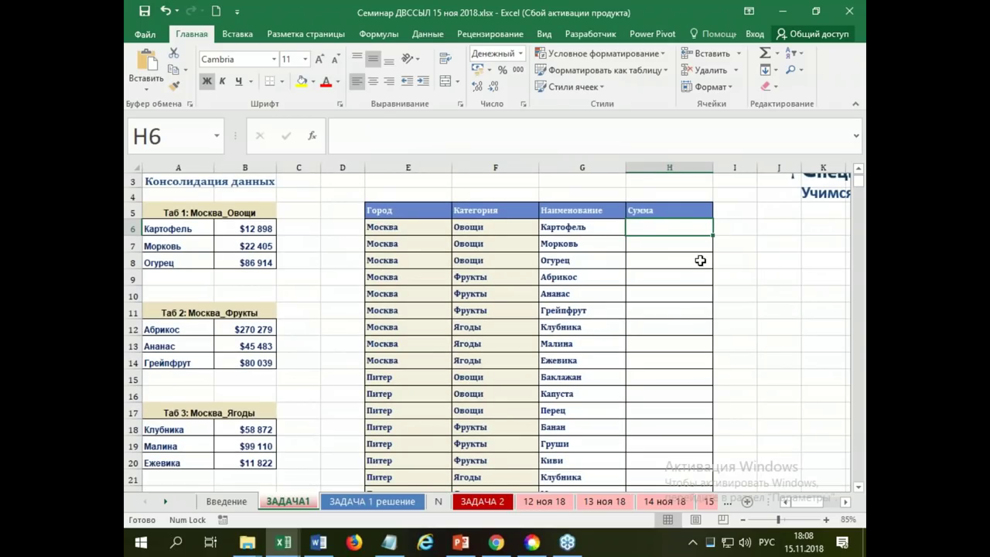
scroll(702, 260, up, 1)
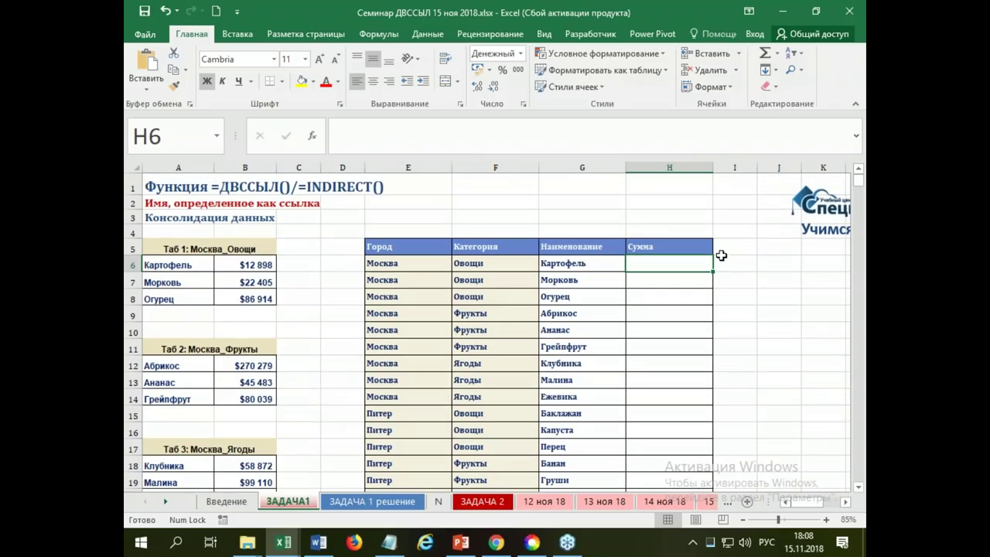
scroll(844, 506, right, 4)
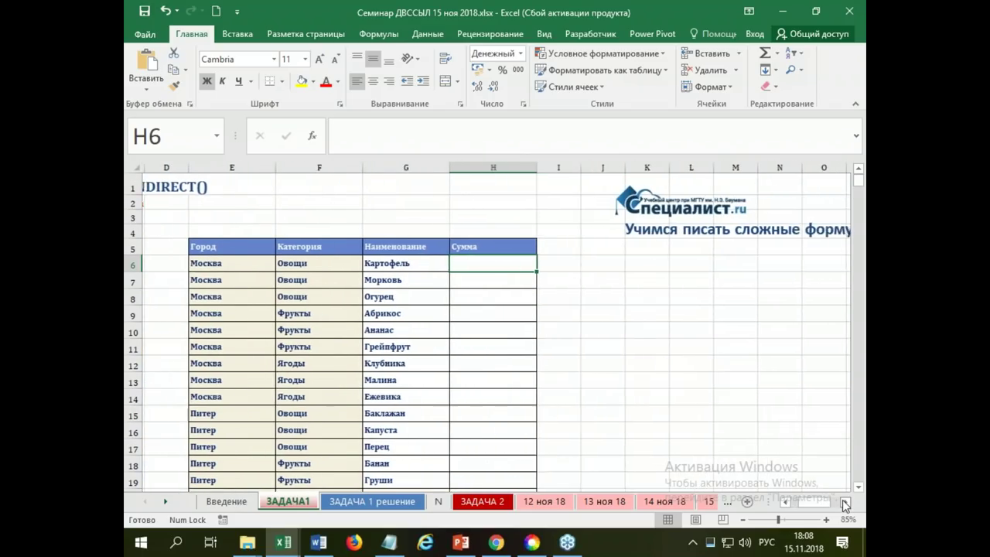
scroll(808, 506, left, 4)
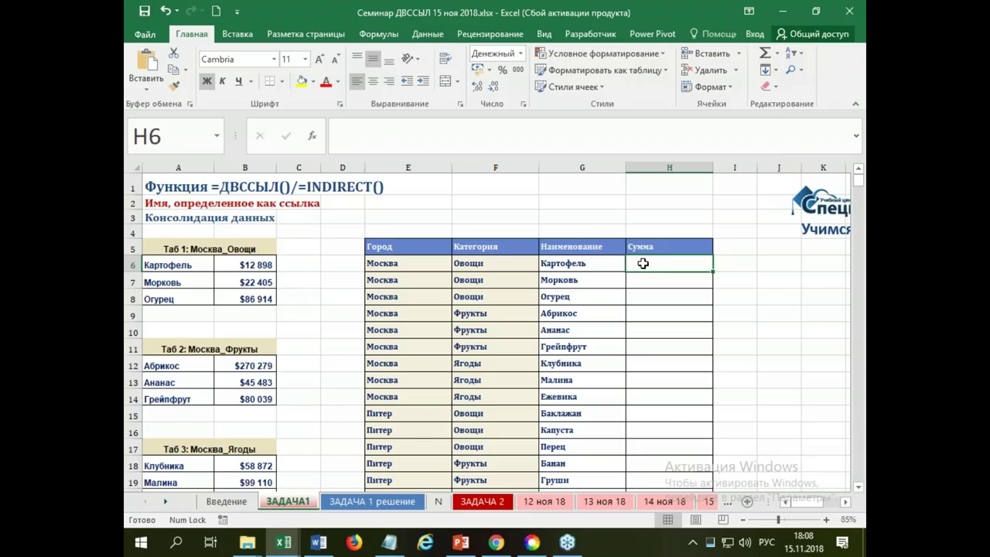
click(379, 35)
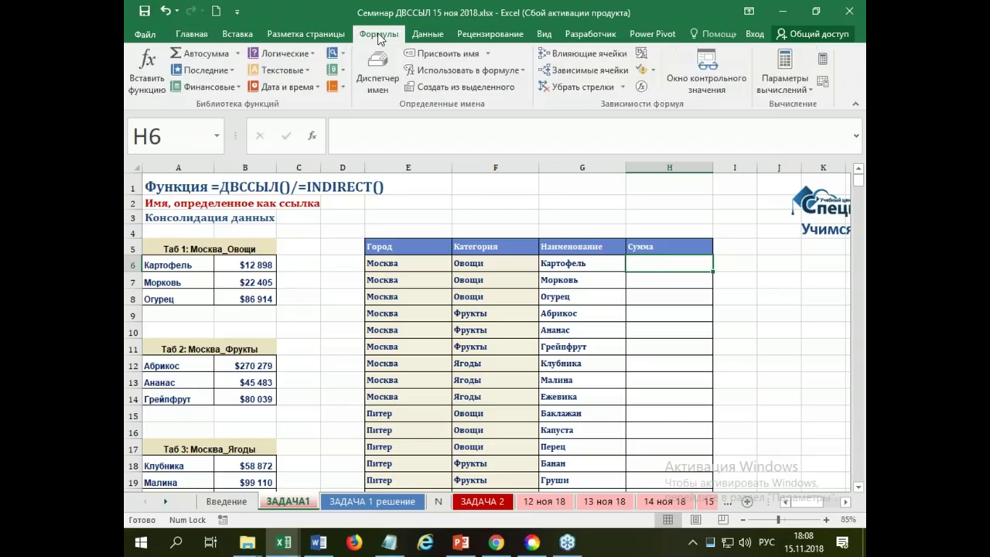
Step: Start a ВПР formula in H6 using G6 as lookup value and A6:B8 as the table
click(342, 58)
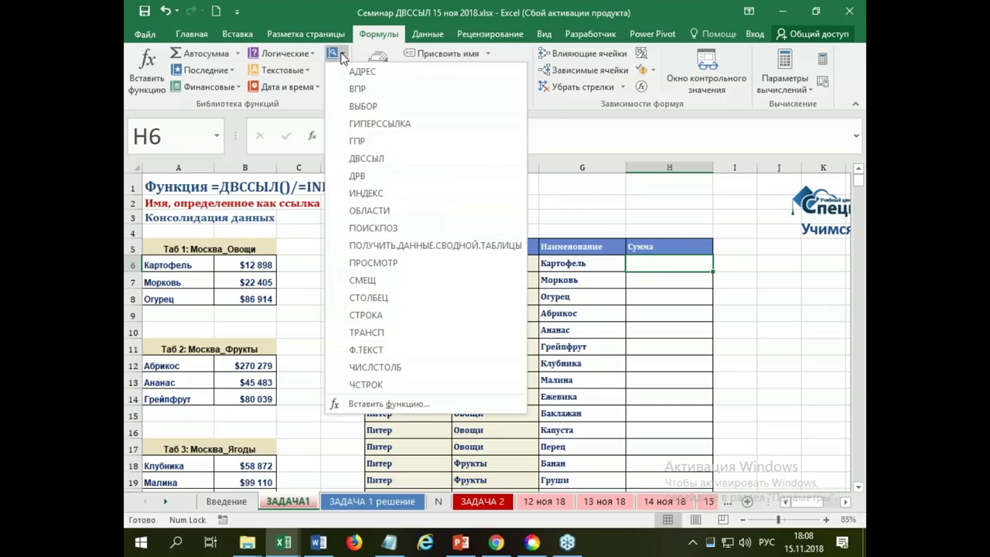
click(357, 91)
mouse_move(620, 108)
mouse_down()
mouse_move(540, 308)
mouse_move(550, 313)
mouse_up()
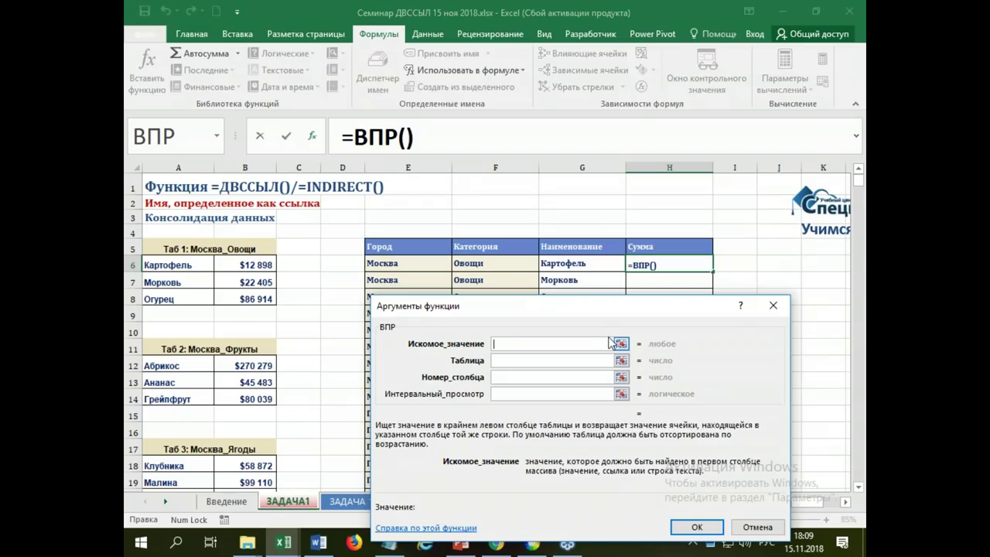
click(566, 263)
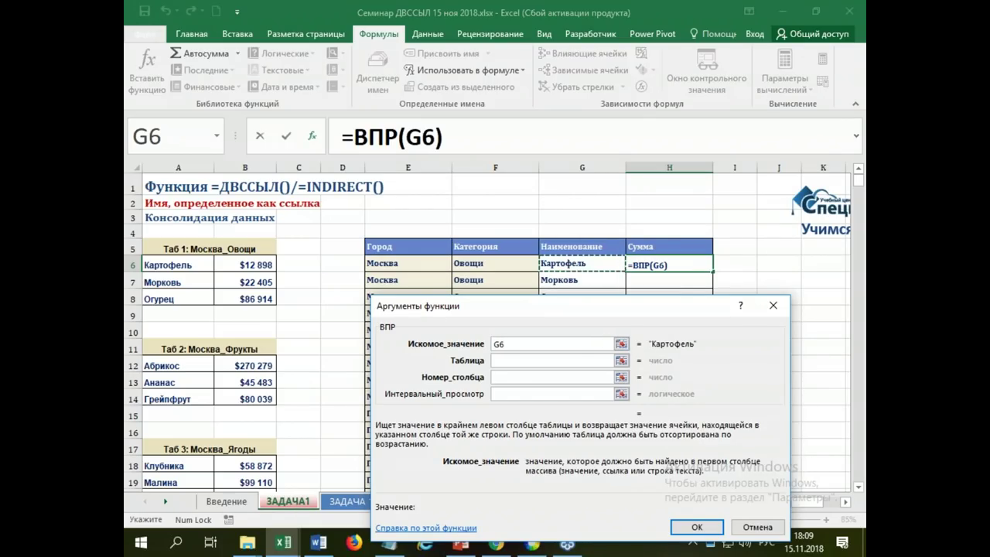
click(502, 361)
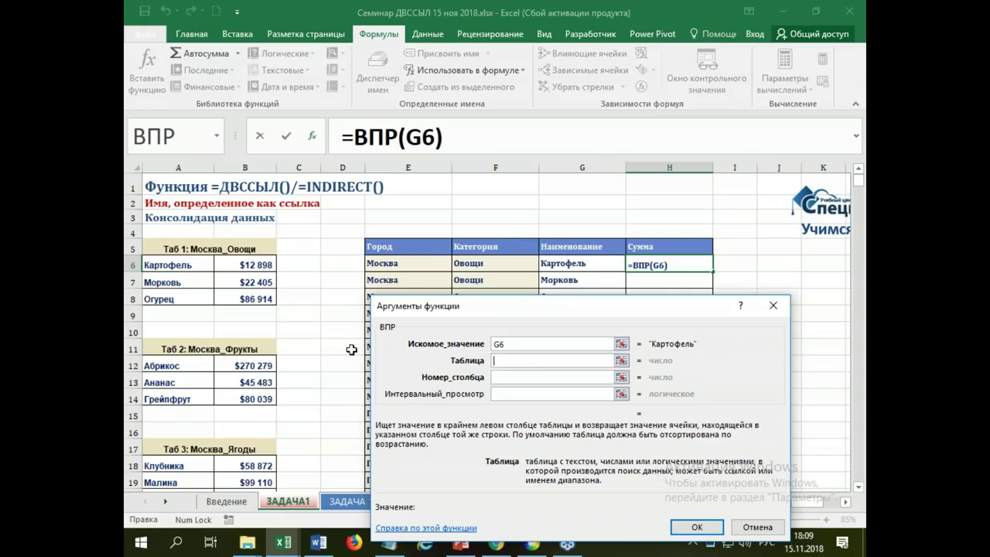
drag(157, 266, 236, 297)
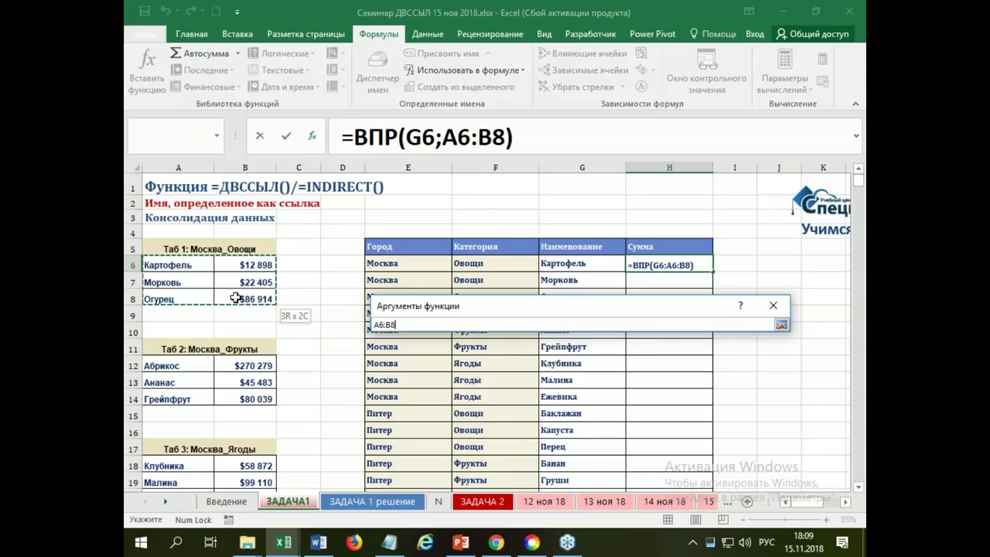
drag(236, 298, 238, 299)
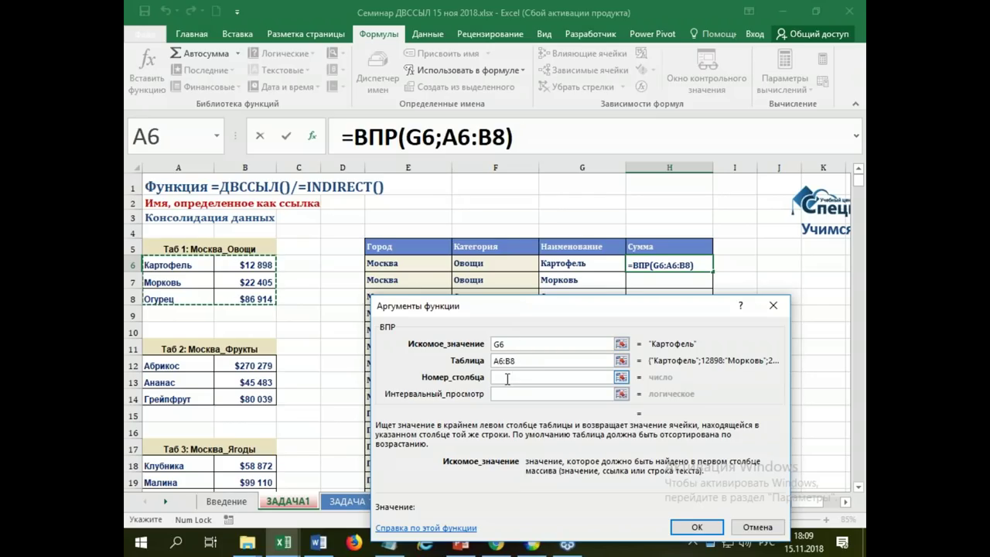
Step: Set column number 2 and exact match 0, so H6 returns 12898
click(511, 378)
text(0)
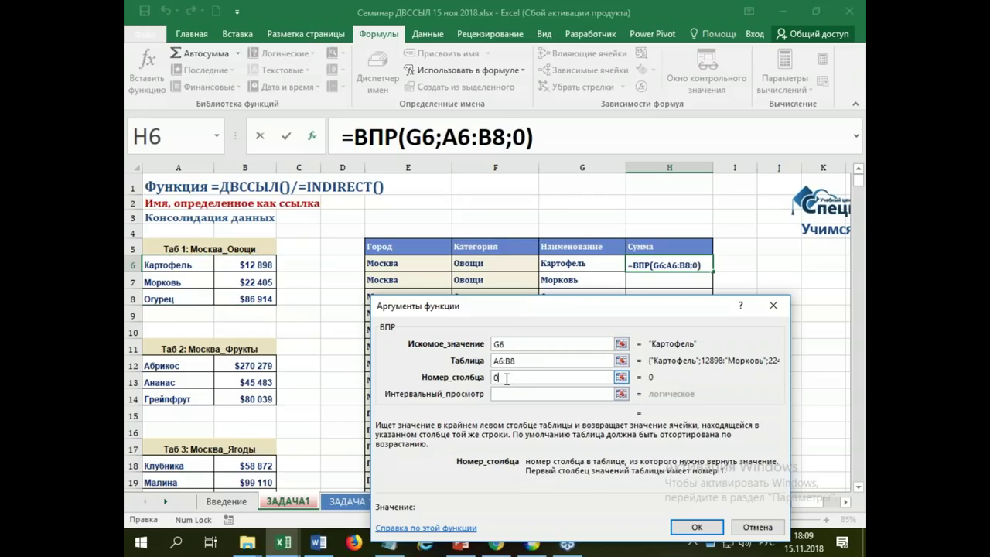
key(BackSpace)
text(2)
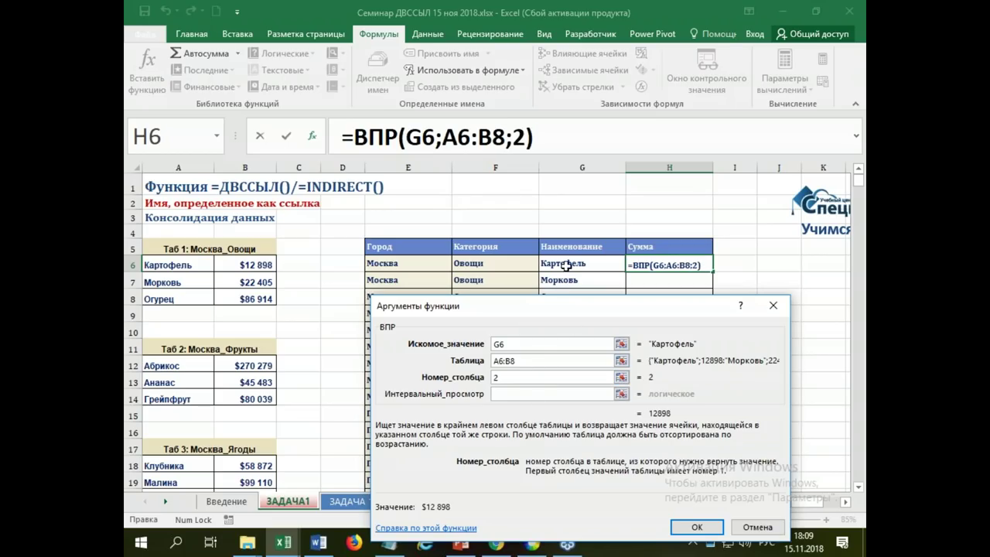
click(505, 393)
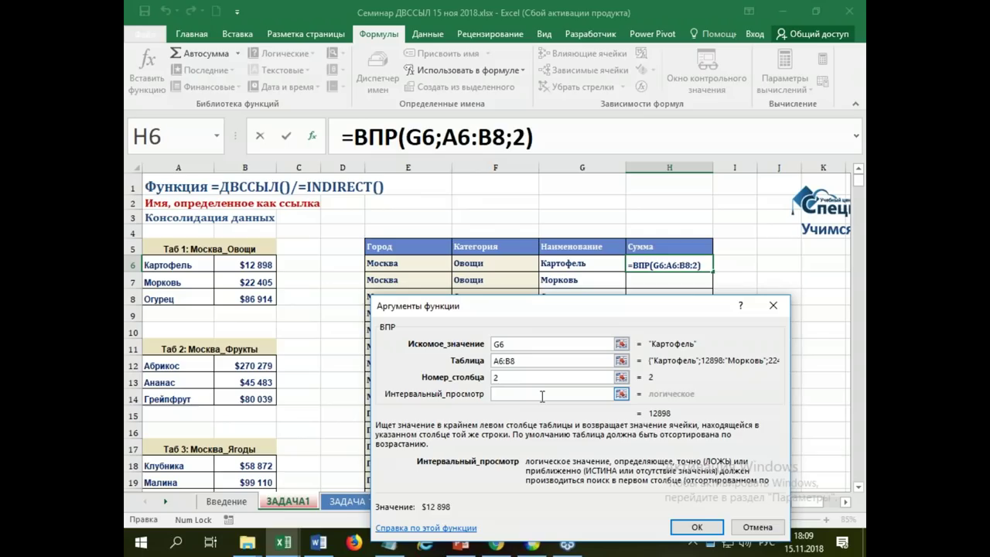
text(0)
click(692, 529)
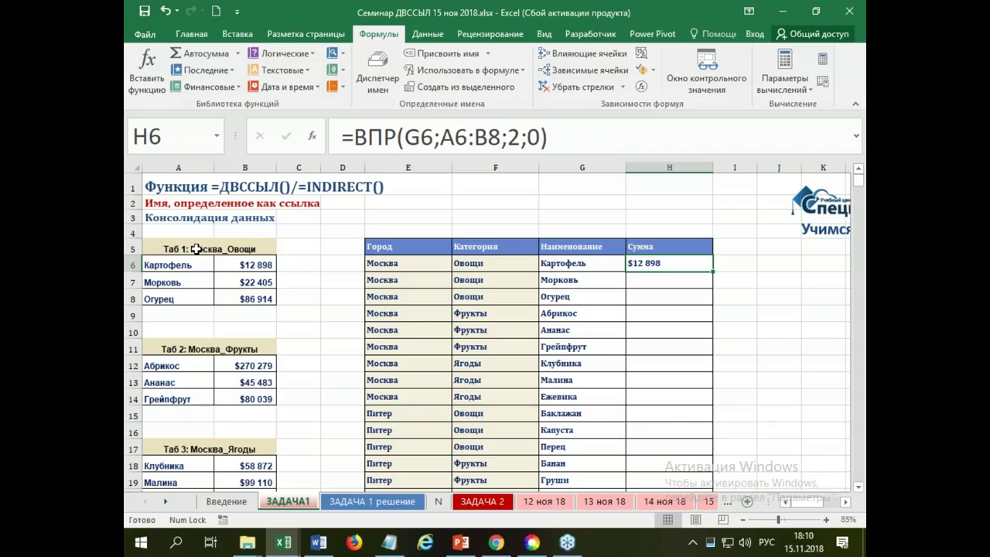
Step: Name the vegetable table A6:B8 'Москва_Овощи' in the Name Box
click(196, 249)
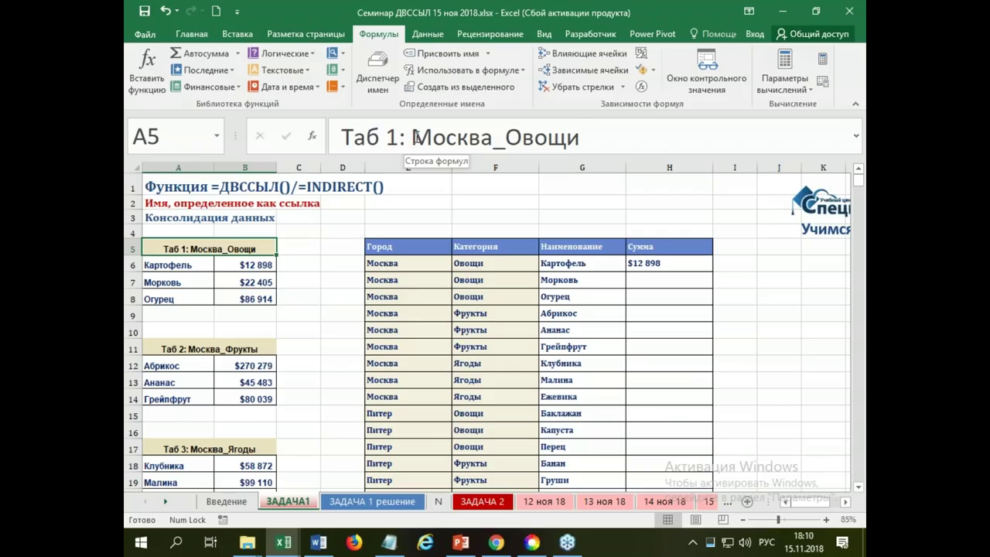
drag(412, 137, 500, 134)
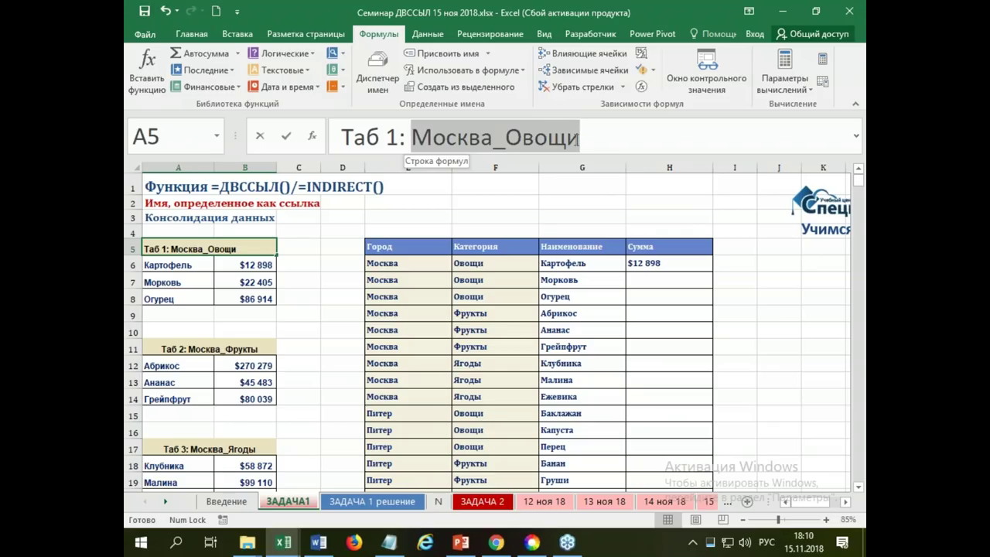
drag(500, 134, 616, 144)
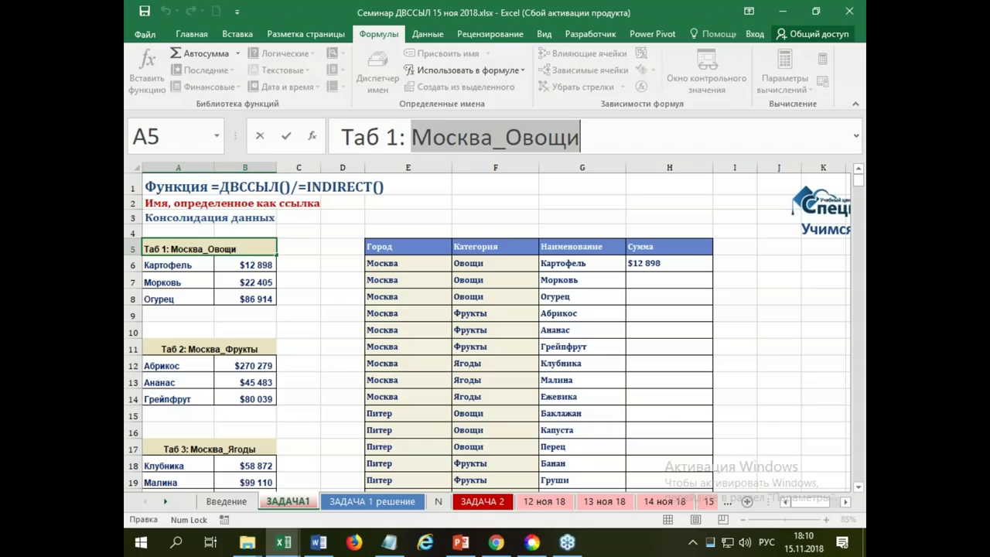
click(166, 264)
drag(166, 263, 243, 291)
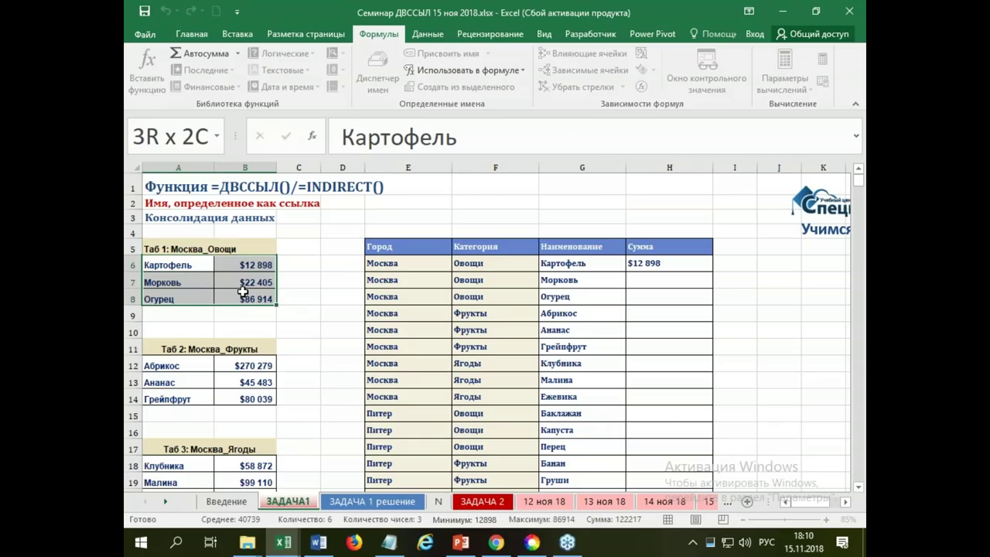
drag(232, 136, 340, 136)
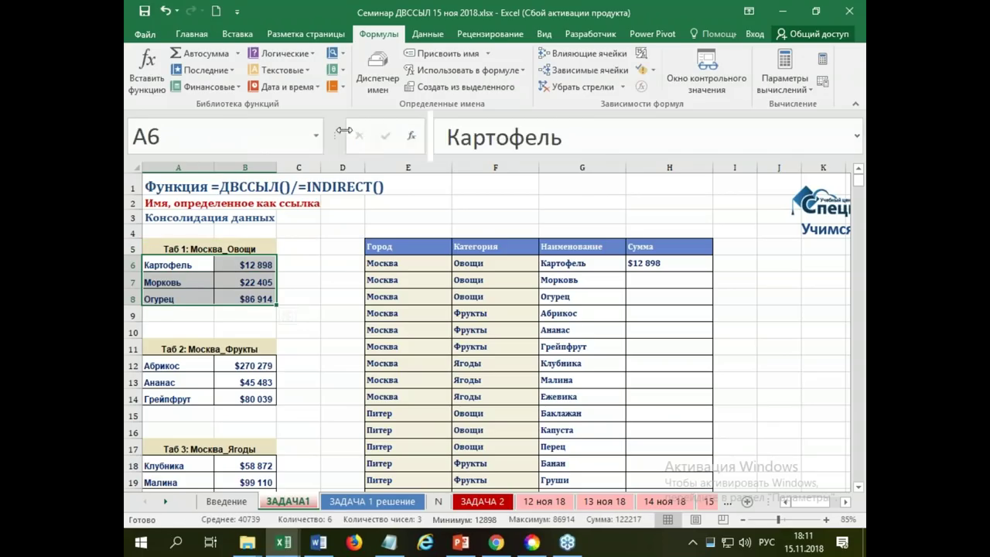
click(194, 142)
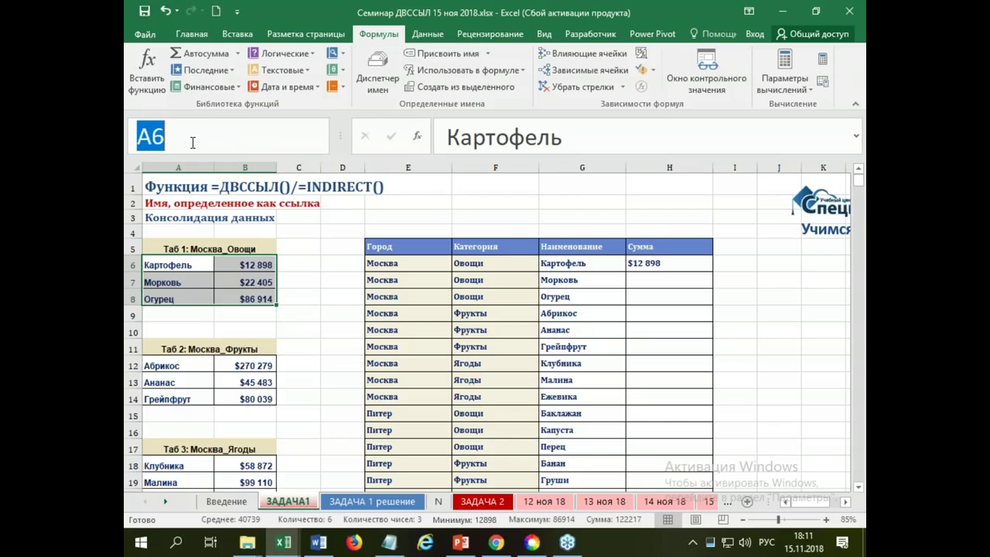
text(Москва_Овощи)
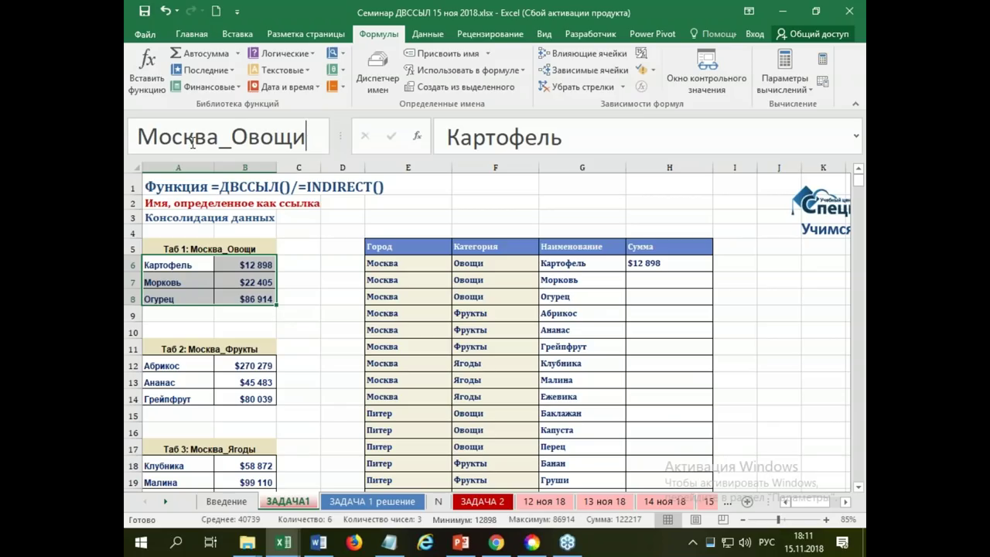
key(Return)
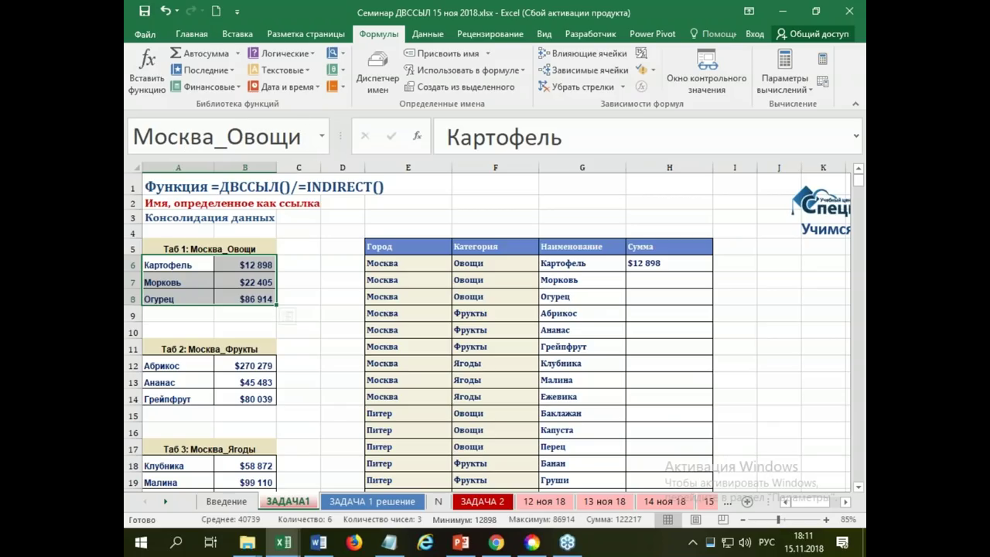
click(322, 346)
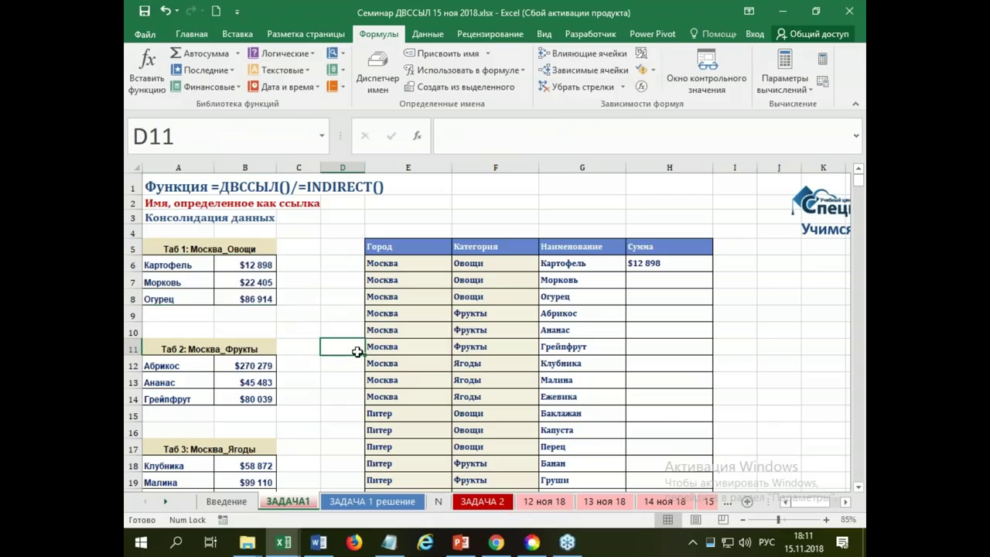
click(167, 264)
drag(201, 265, 287, 300)
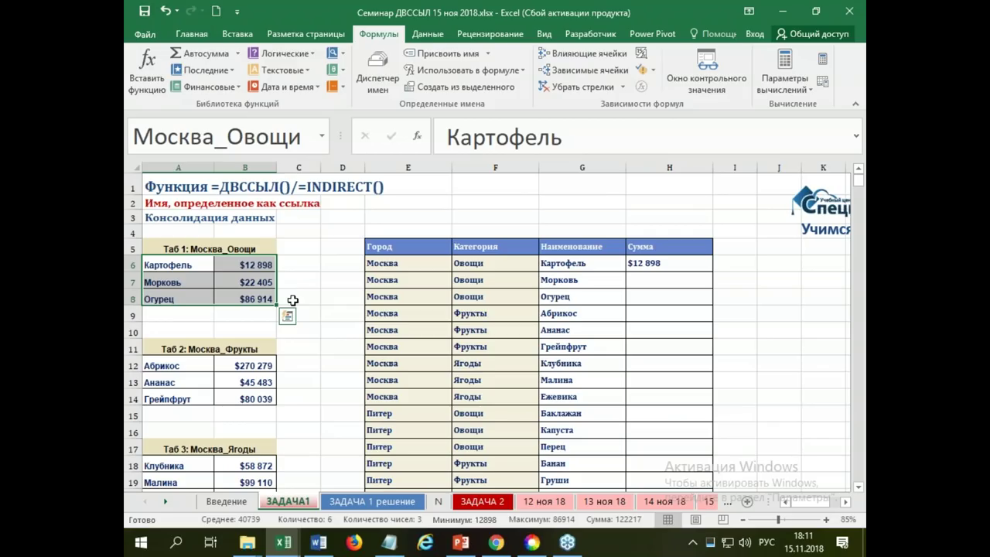
Step: Name the fruit table A12:B14 'Москва_Фрукты' and reselect both tables to confirm their names
click(200, 349)
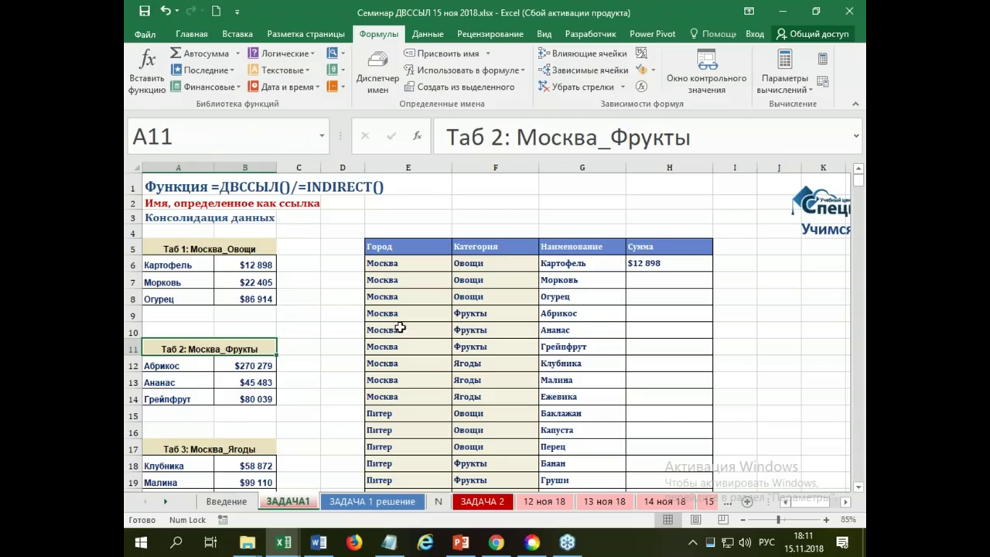
drag(516, 137, 693, 137)
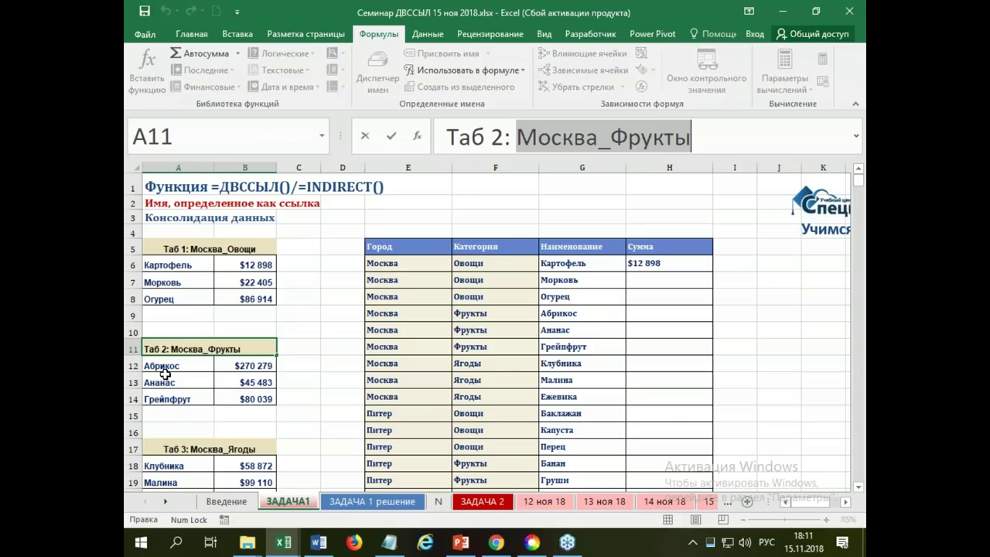
drag(160, 366, 247, 393)
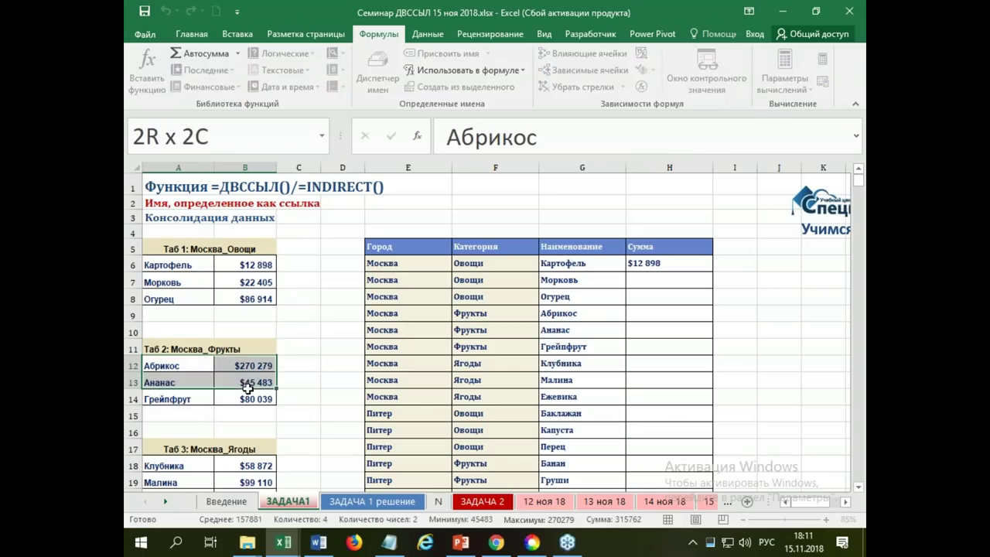
drag(247, 393, 247, 392)
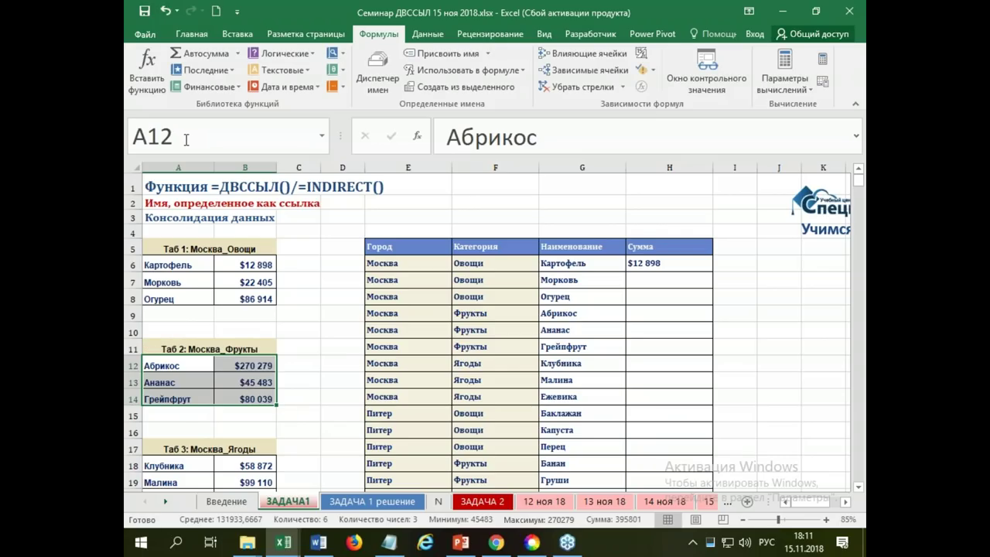
click(186, 139)
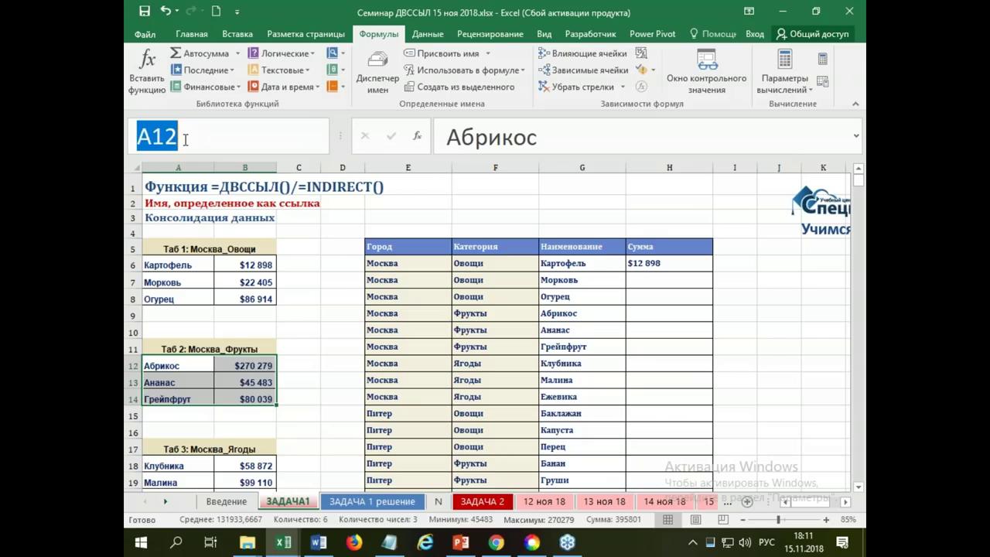
text(Москва_Фрукты)
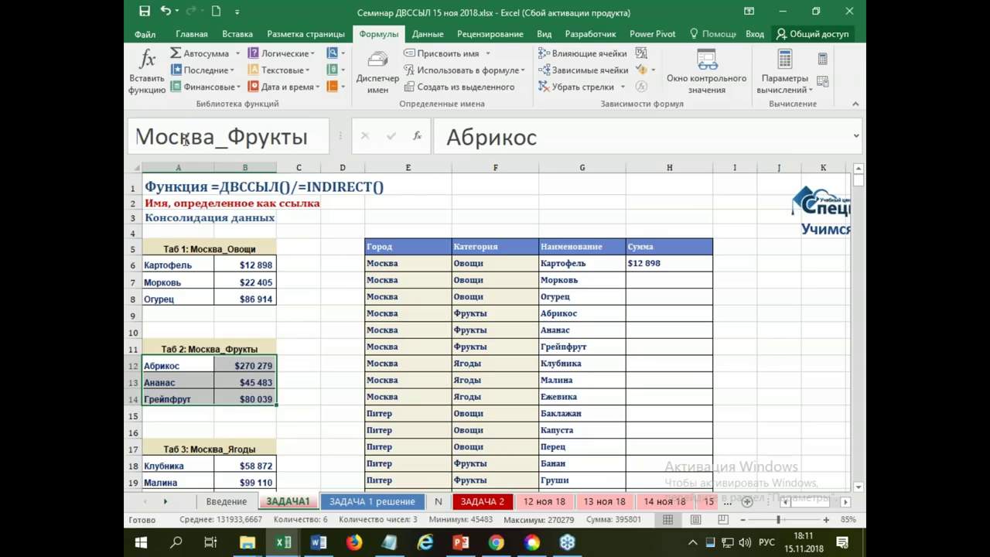
key(Return)
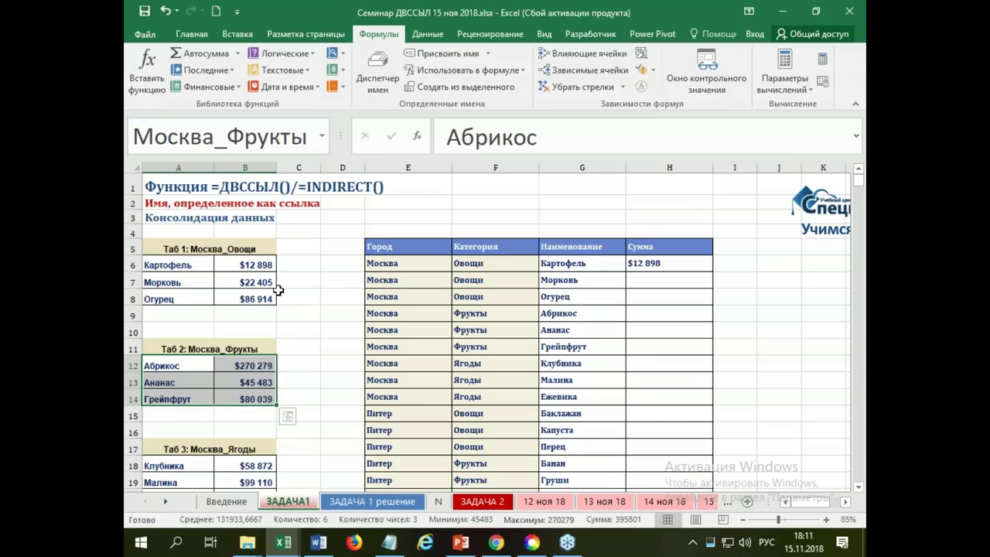
click(298, 314)
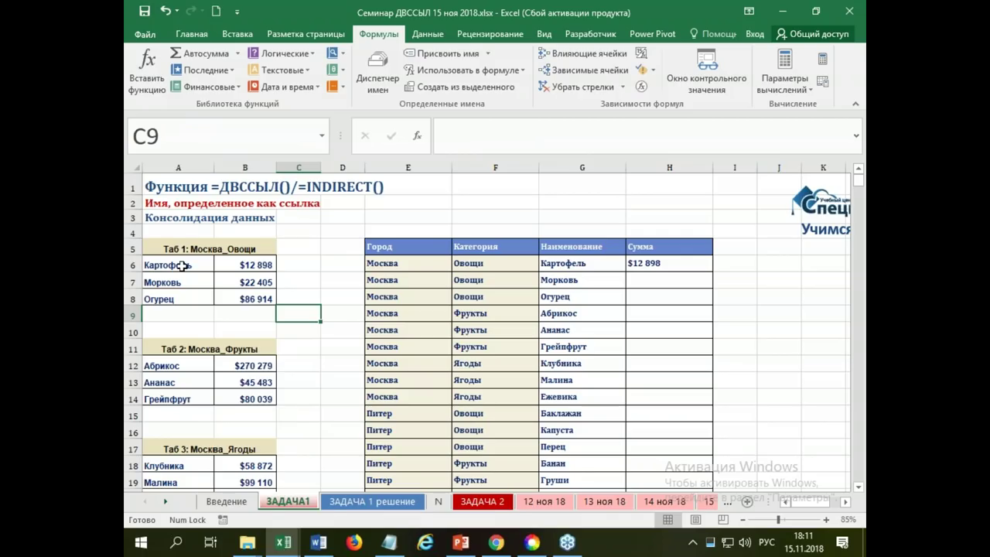
drag(183, 266, 243, 293)
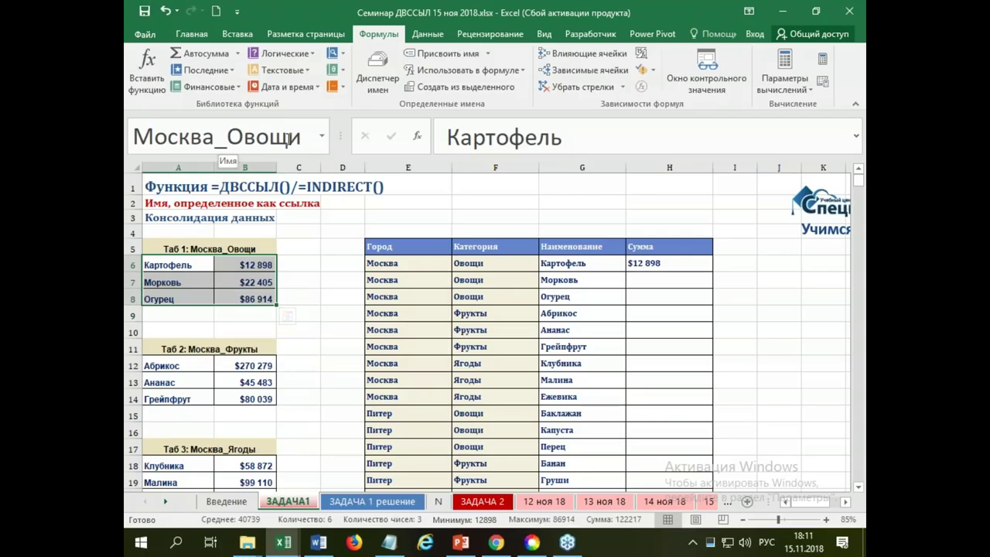
mouse_move(188, 367)
mouse_down()
mouse_move(237, 378)
mouse_move(243, 392)
mouse_up()
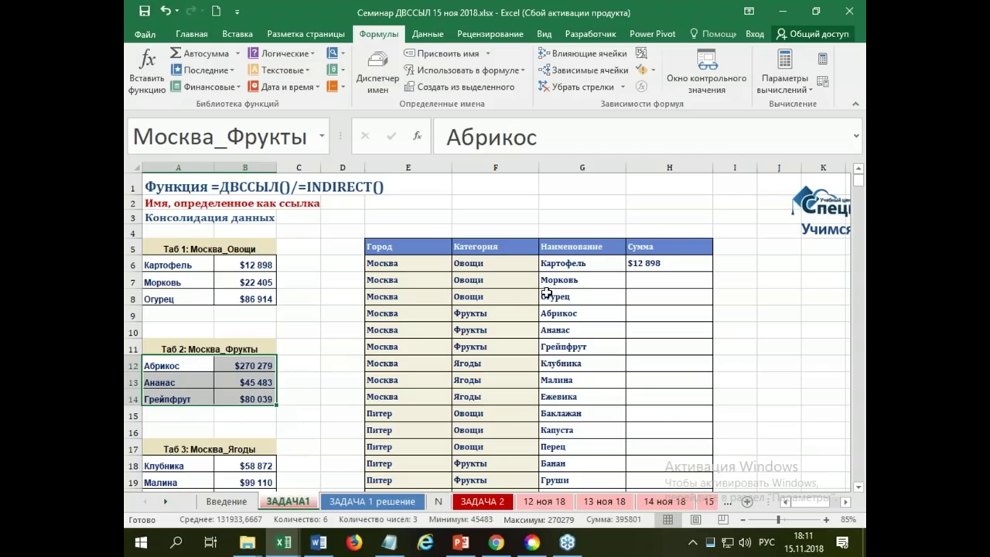
click(660, 264)
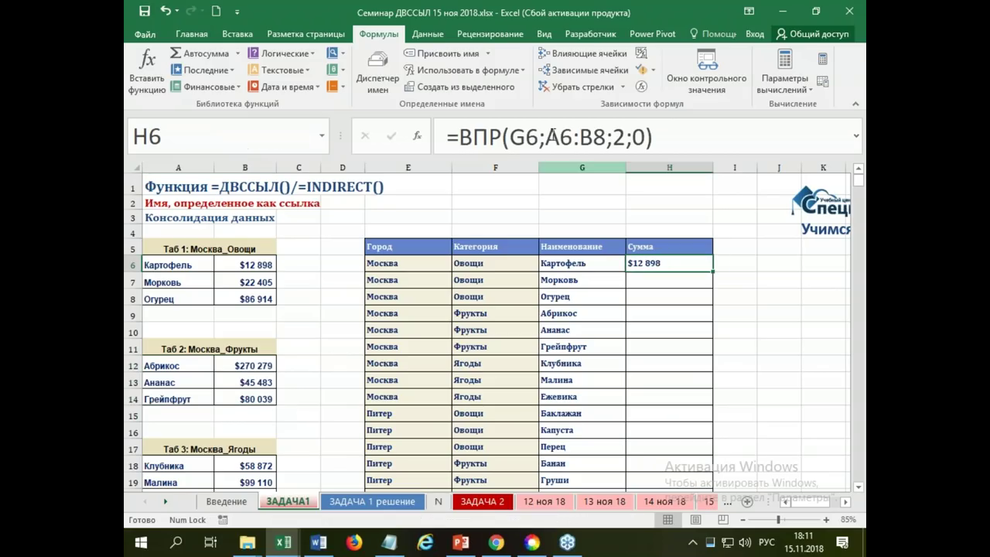
Step: Replace A6:B8 in H6 with E6&"_"&F6, giving =ВПР(G6;E6&"_"&F6;2;0)
drag(340, 130, 204, 121)
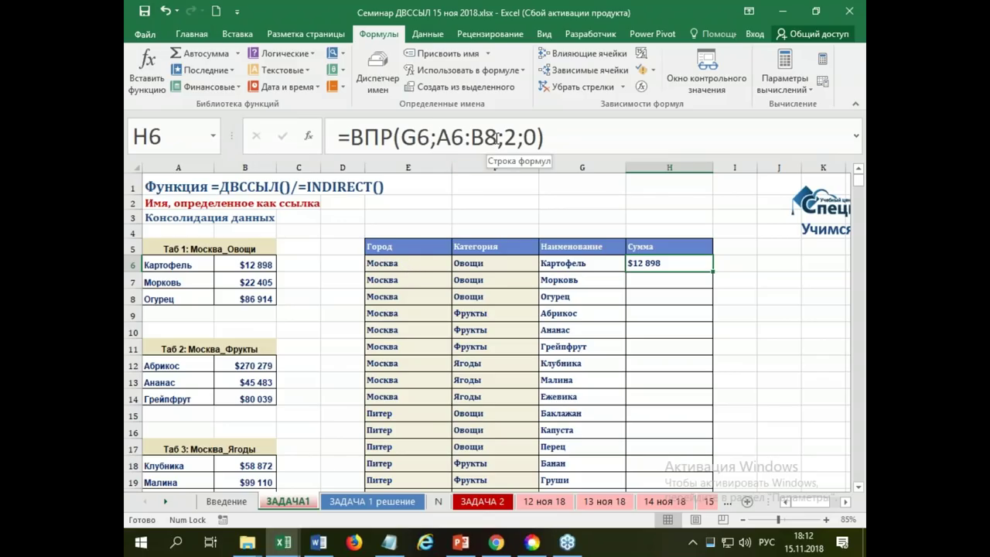
drag(496, 138, 438, 139)
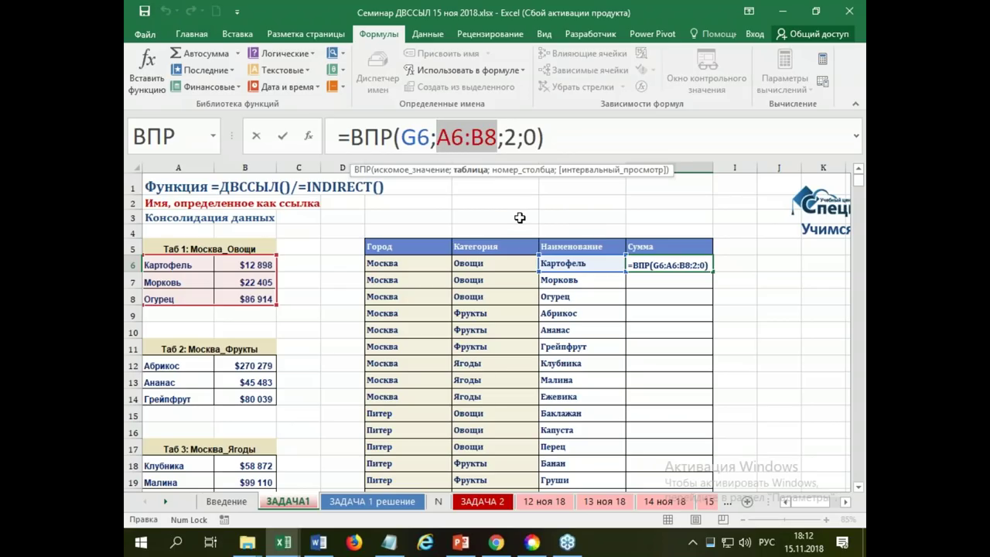
key(Delete)
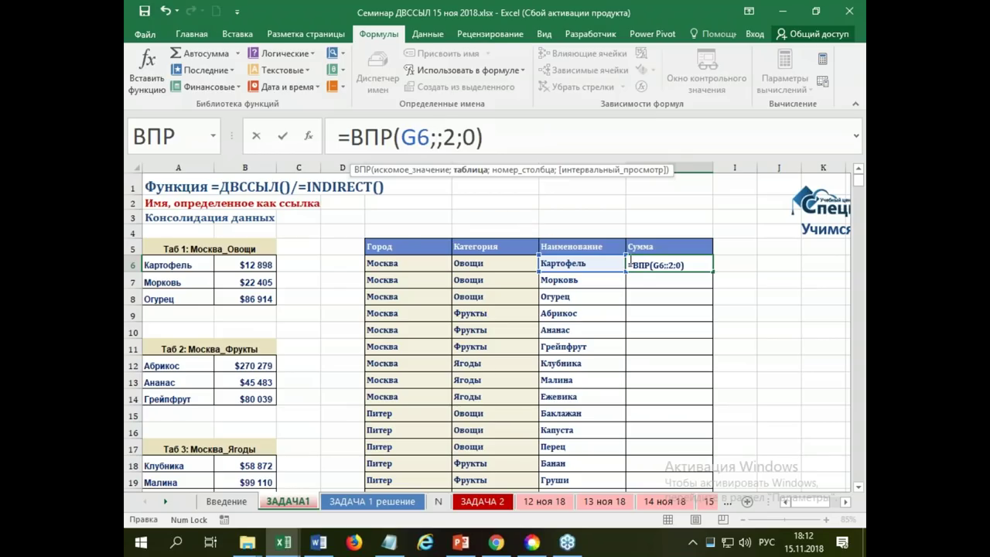
click(387, 264)
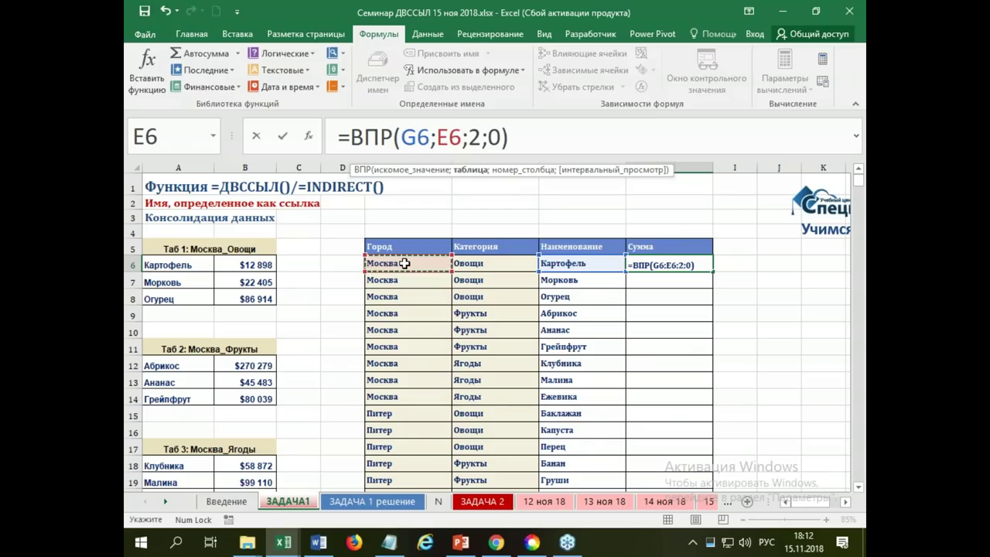
key(alt+shift)
text(&)
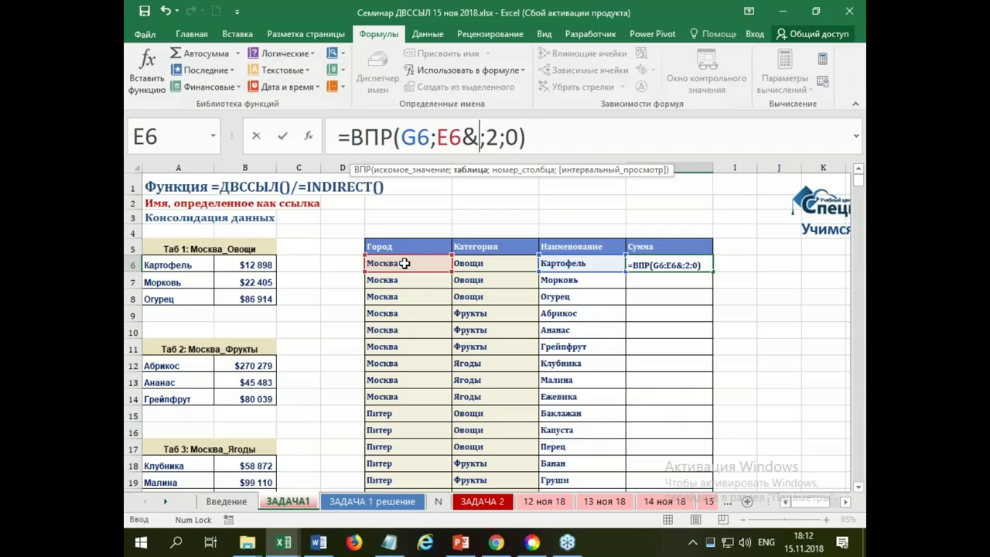
text(@)
key(BackSpace)
text(")
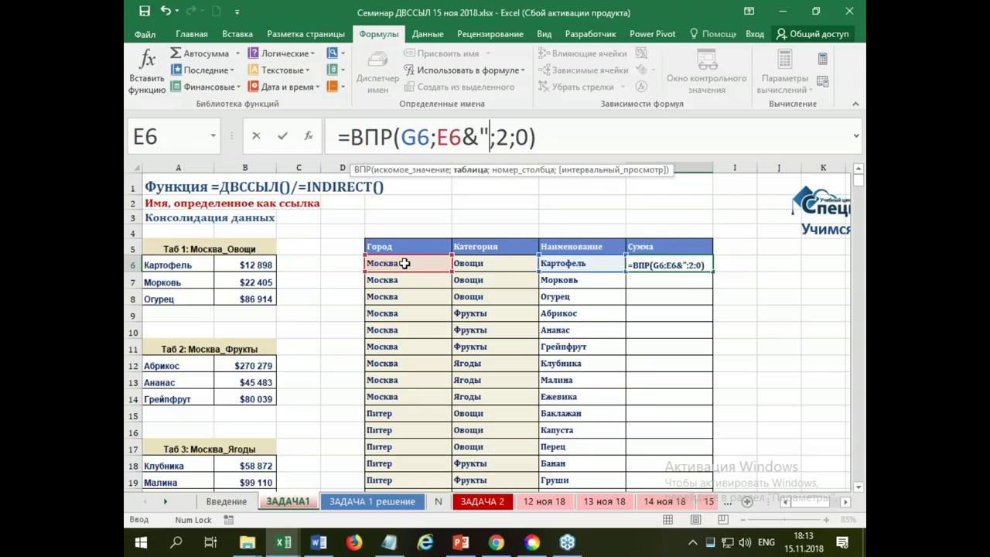
text(_)
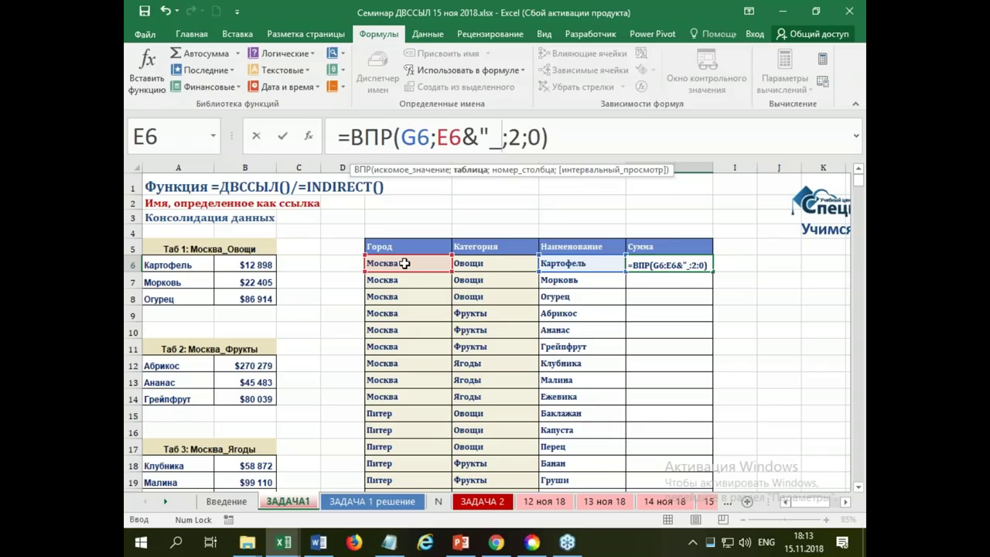
text(")
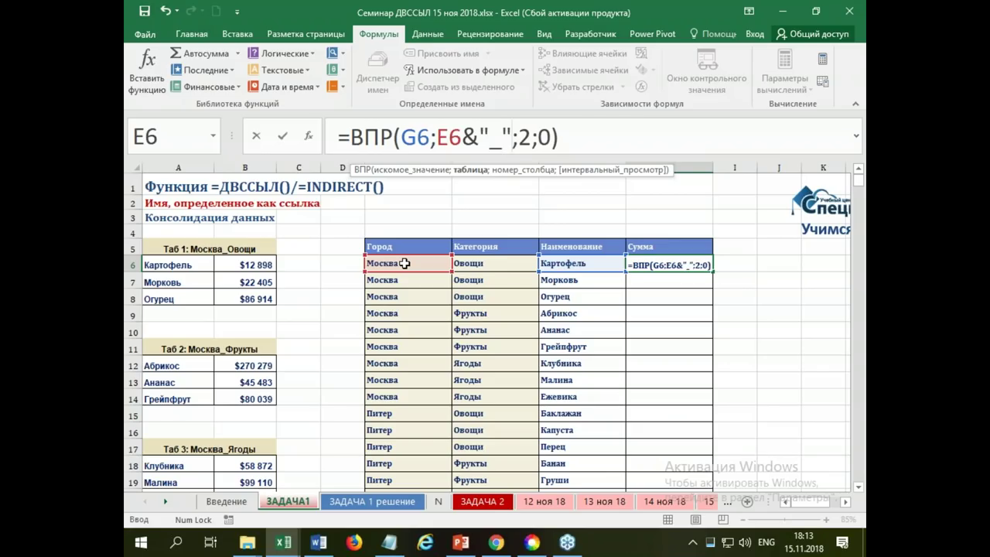
text(&)
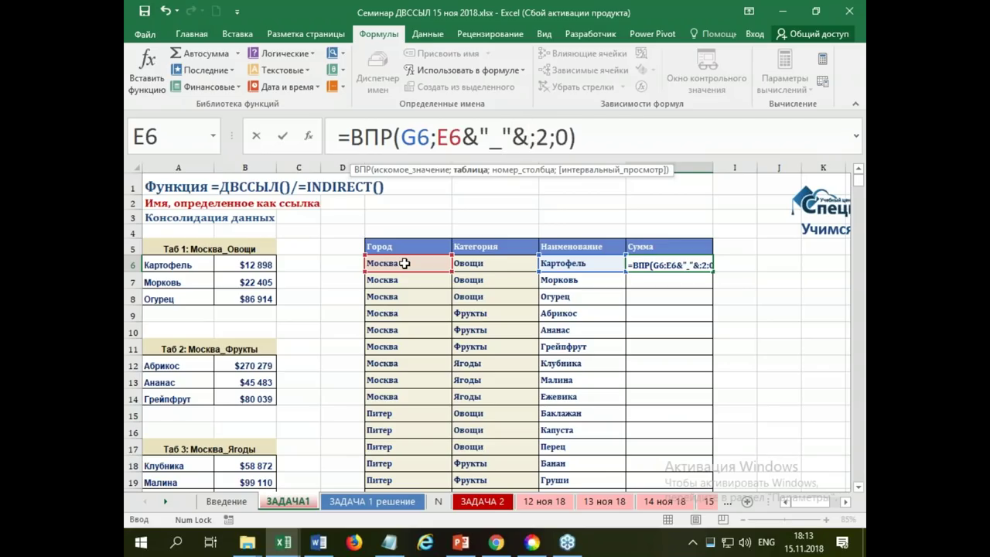
click(469, 264)
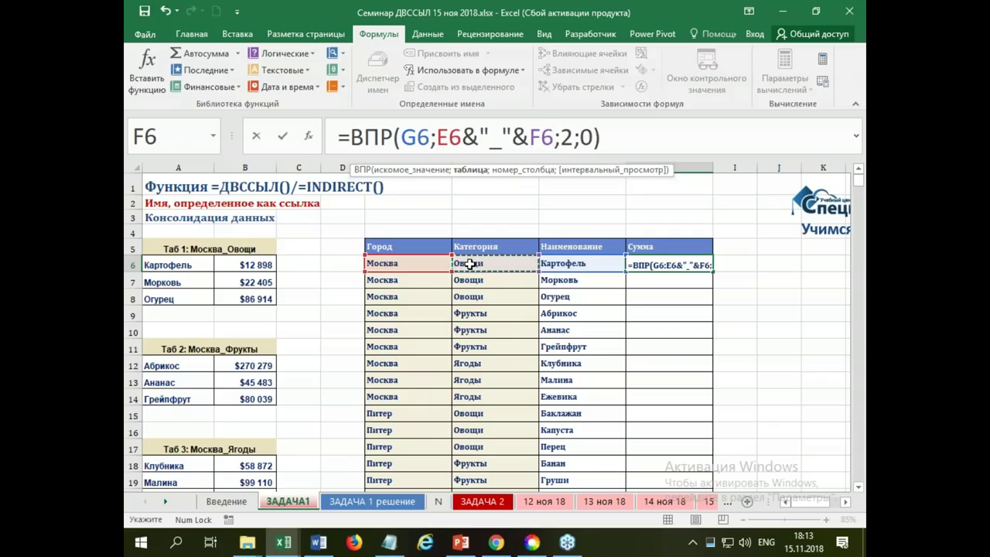
key(Return)
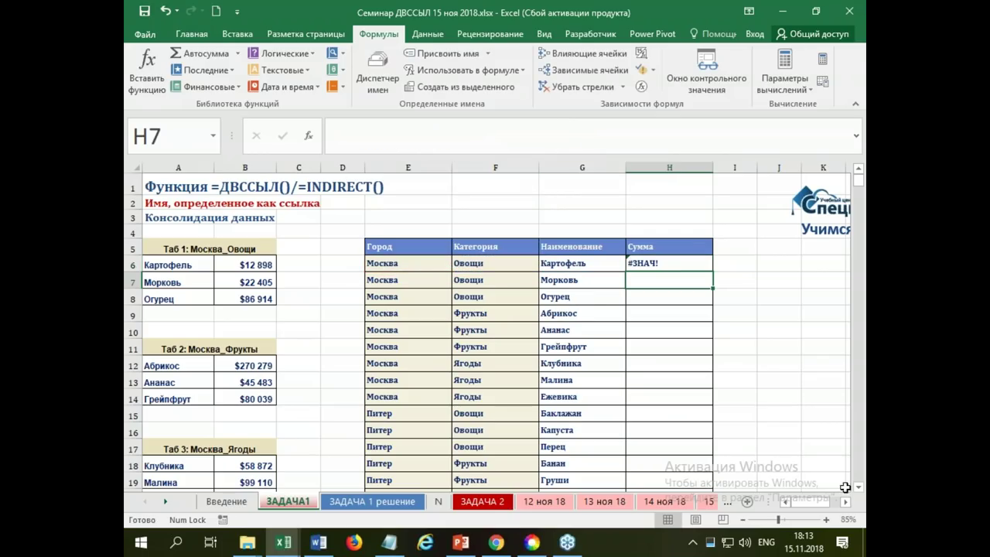
click(847, 505)
click(848, 505)
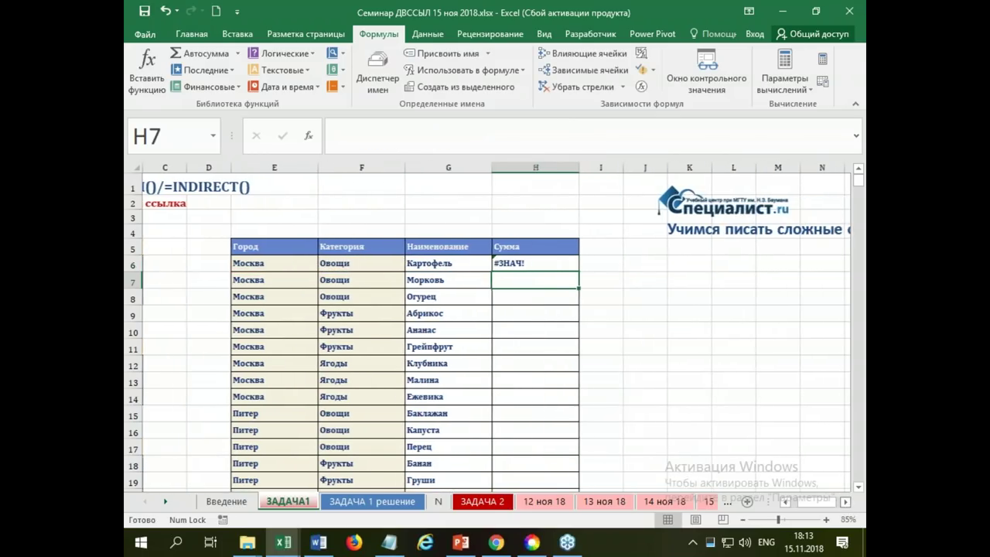
click(534, 262)
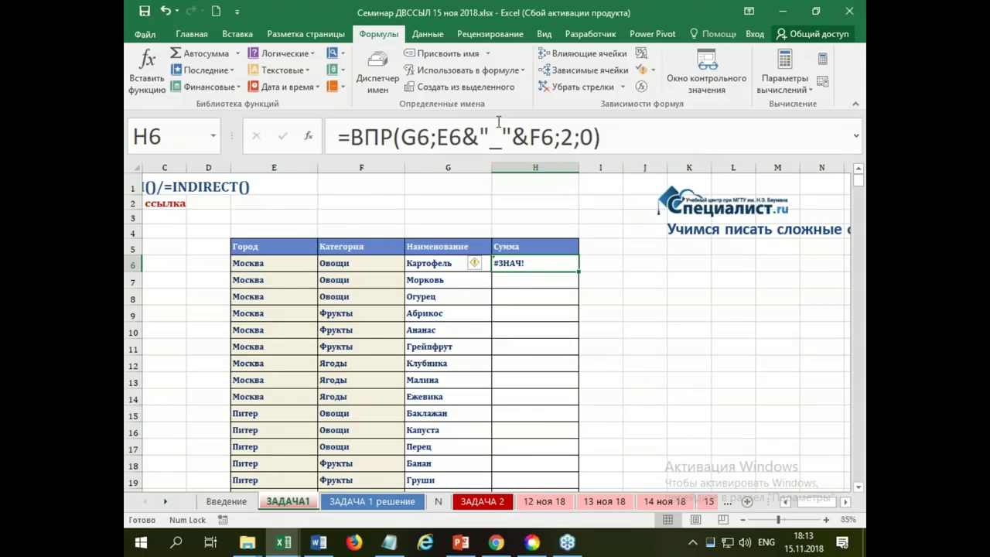
click(442, 133)
drag(449, 135, 552, 135)
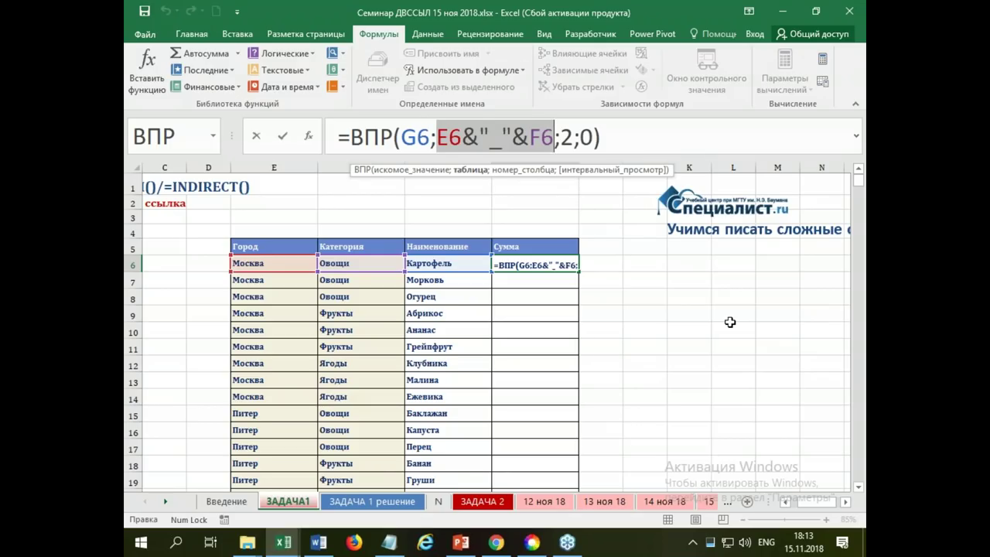
key(ctrl+Return)
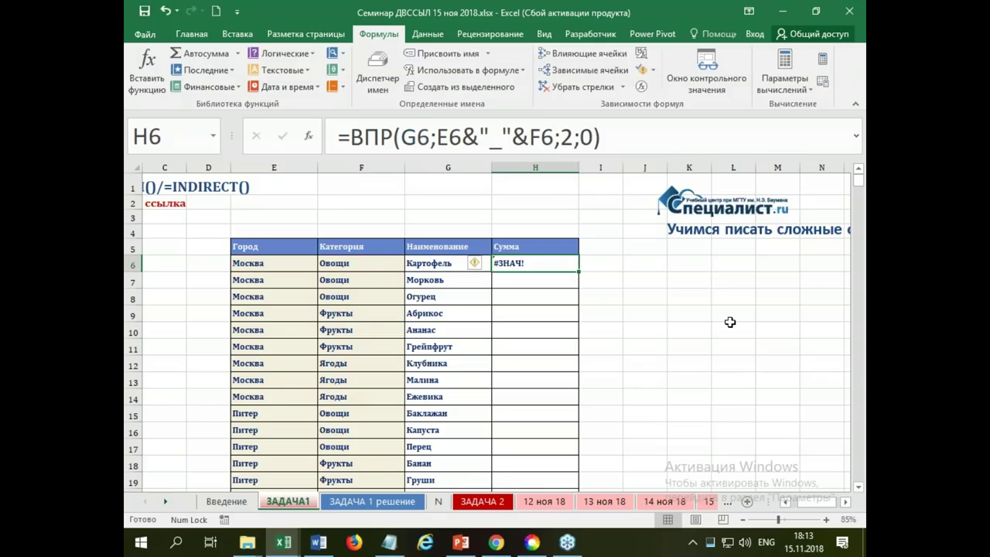
click(686, 282)
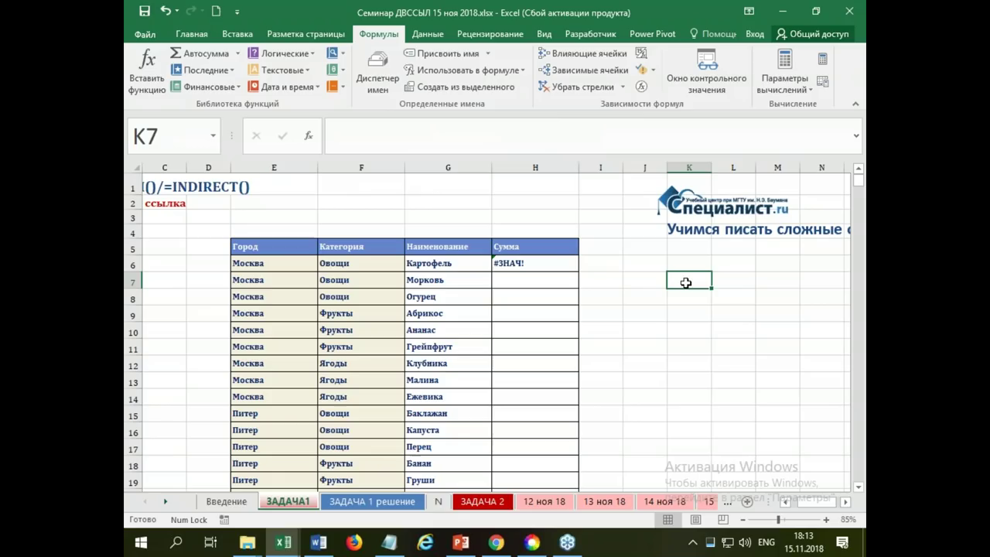
Step: Enter =E6&"_"&F6 in K7, widen column K, and enlarge its text to 14 point
text(=)
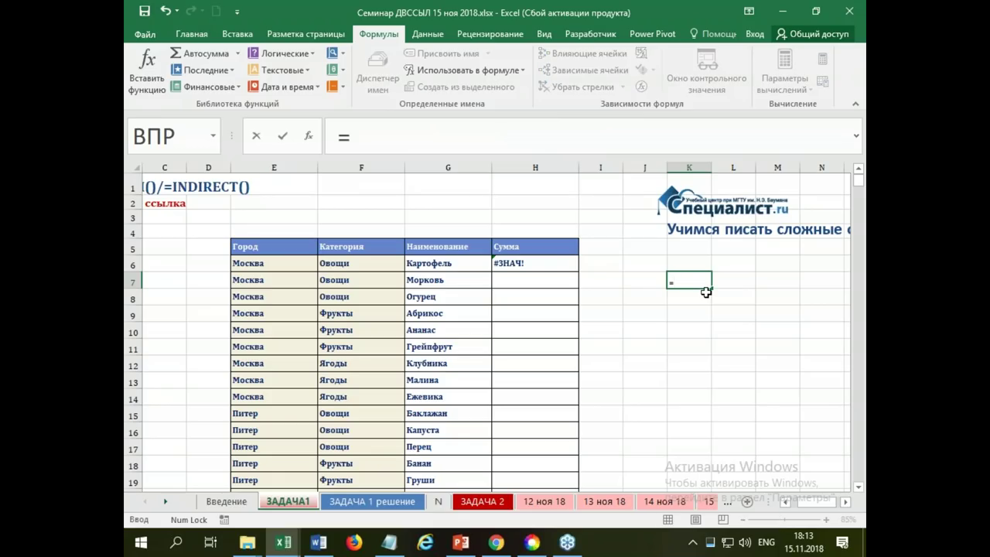
text(E6&"_"&F6)
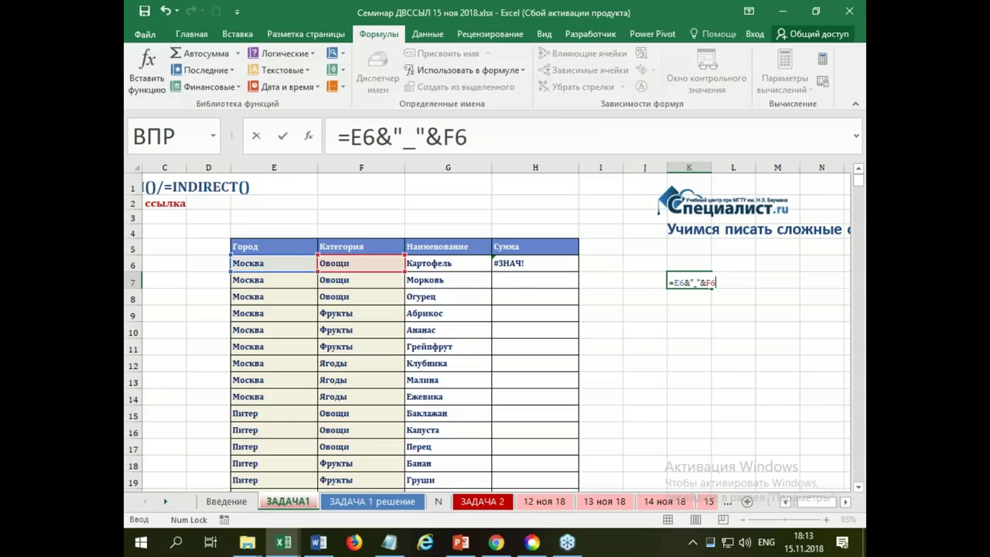
key(Return)
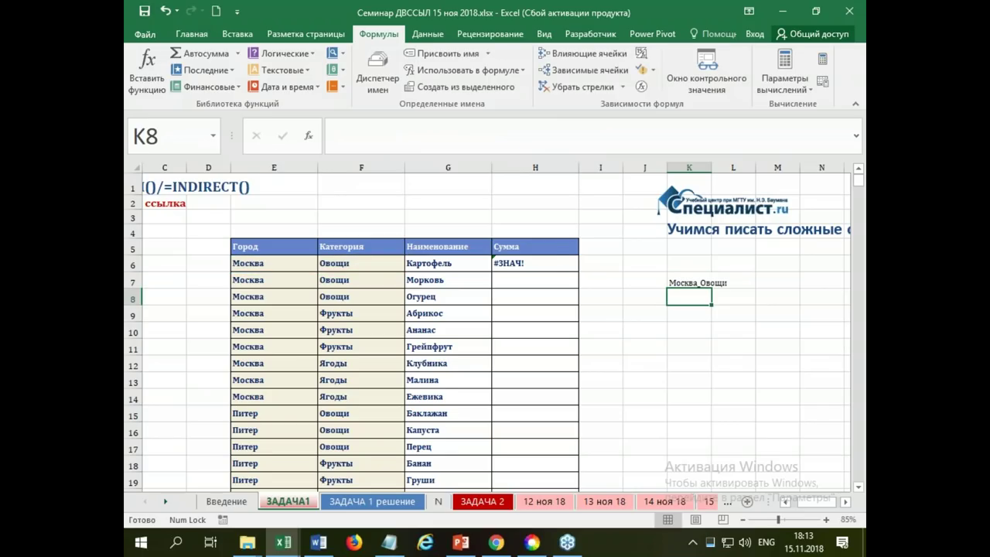
drag(711, 168, 723, 169)
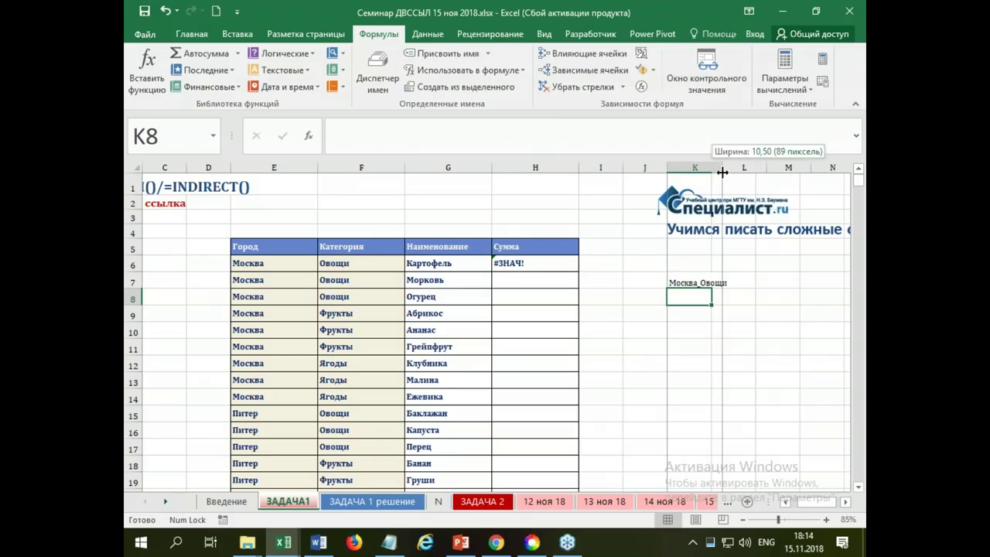
click(679, 282)
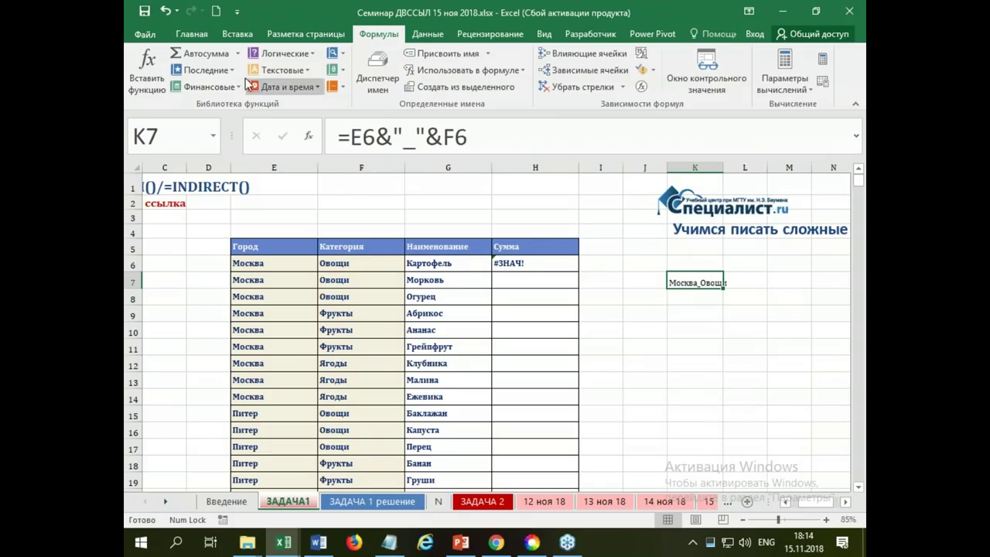
click(191, 35)
click(320, 59)
click(320, 59)
click(321, 59)
key(Return)
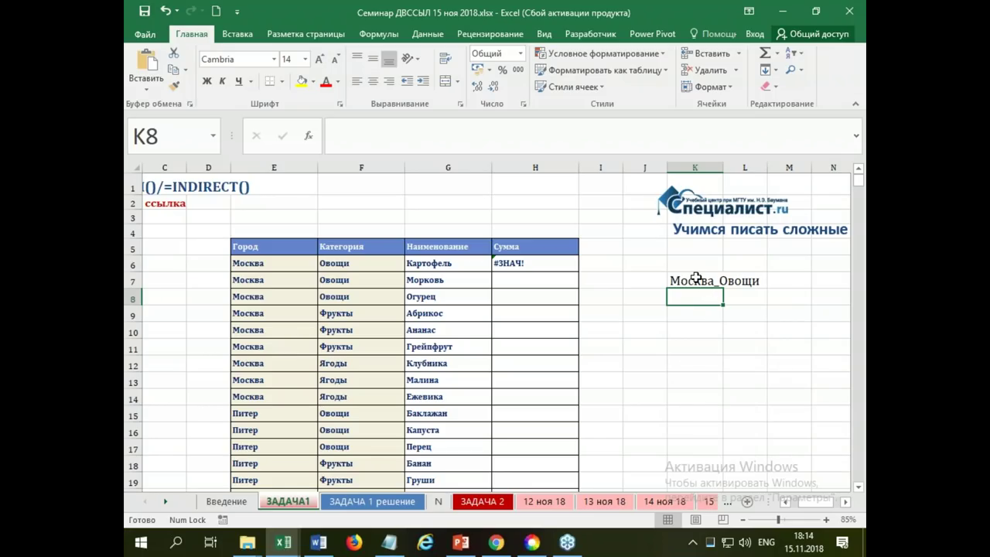
Step: Raise K7's font to 16, then place the cursor after F6 in H6's formula
click(696, 278)
key(ctrl+shift+period)
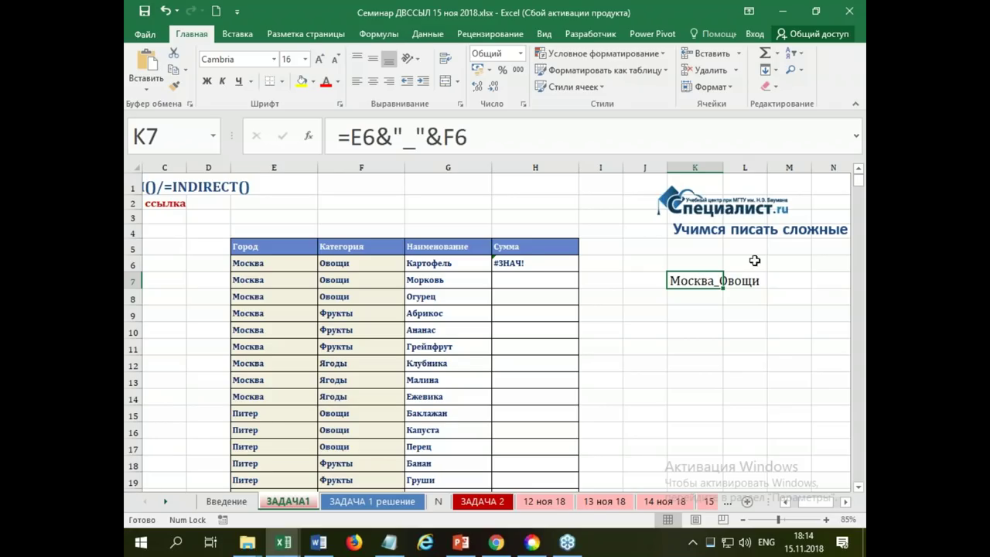
click(529, 266)
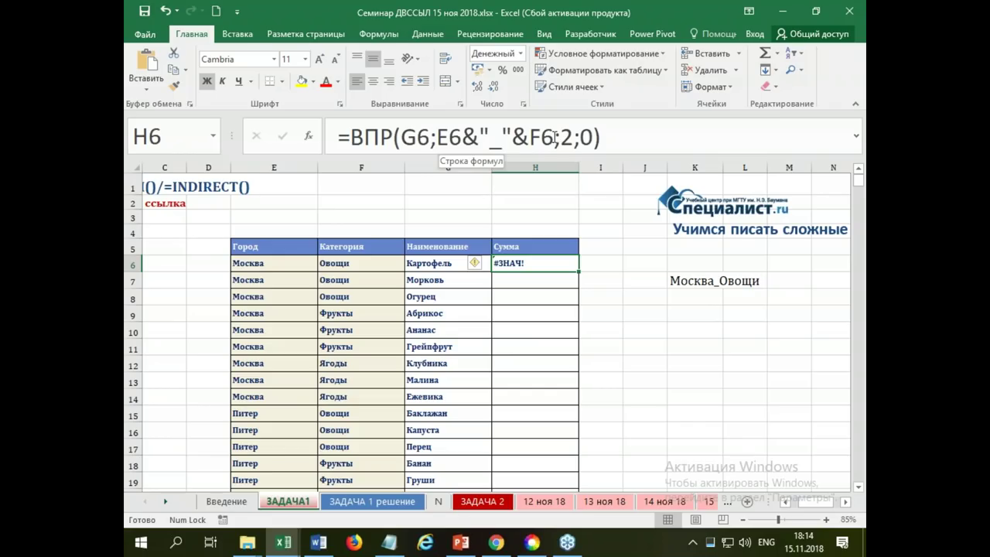
click(554, 136)
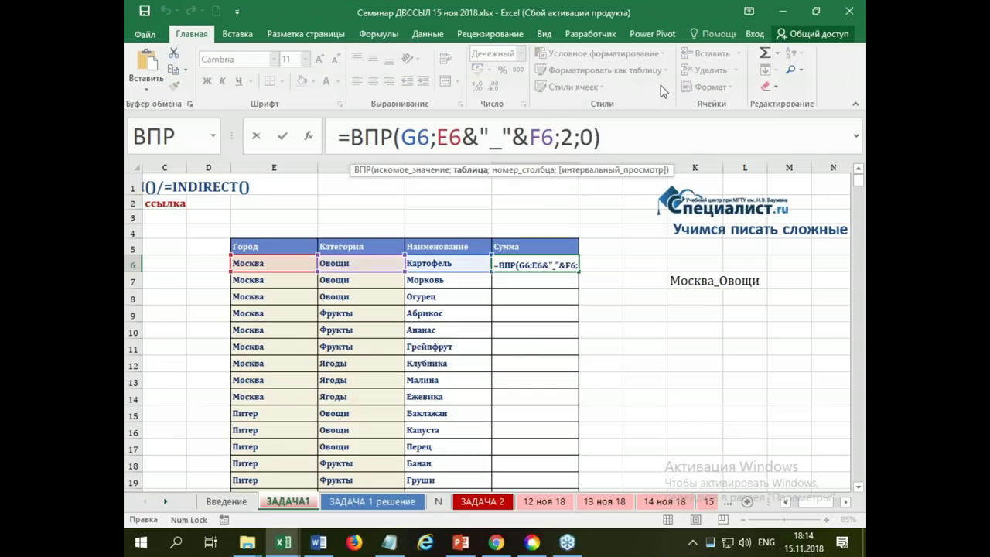
Step: Wrap E6&"_"&F6 in ДВССЫЛ to complete =ВПР(G6;ДВССЫЛ(E6&"_"&F6);2;0) in H6, returning $12 898
text())
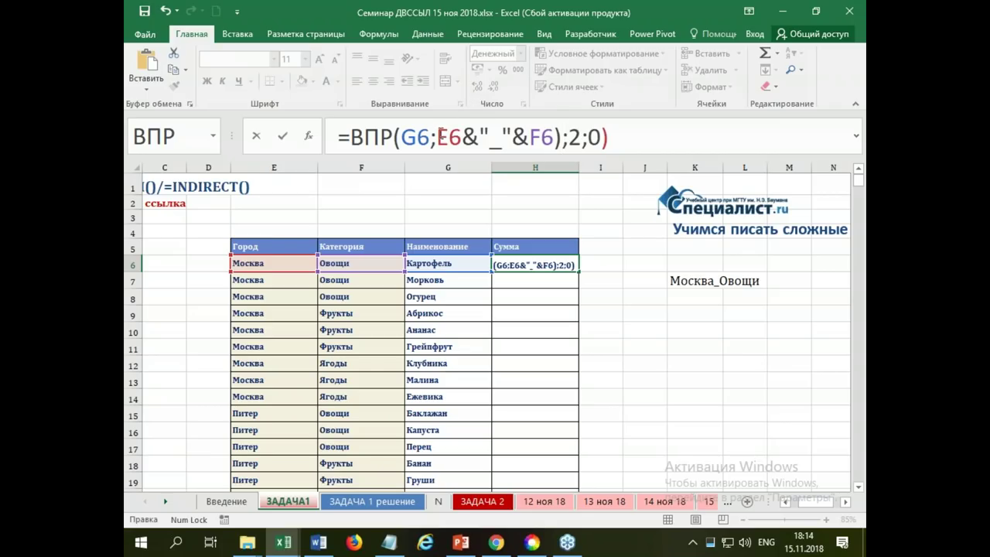
click(438, 136)
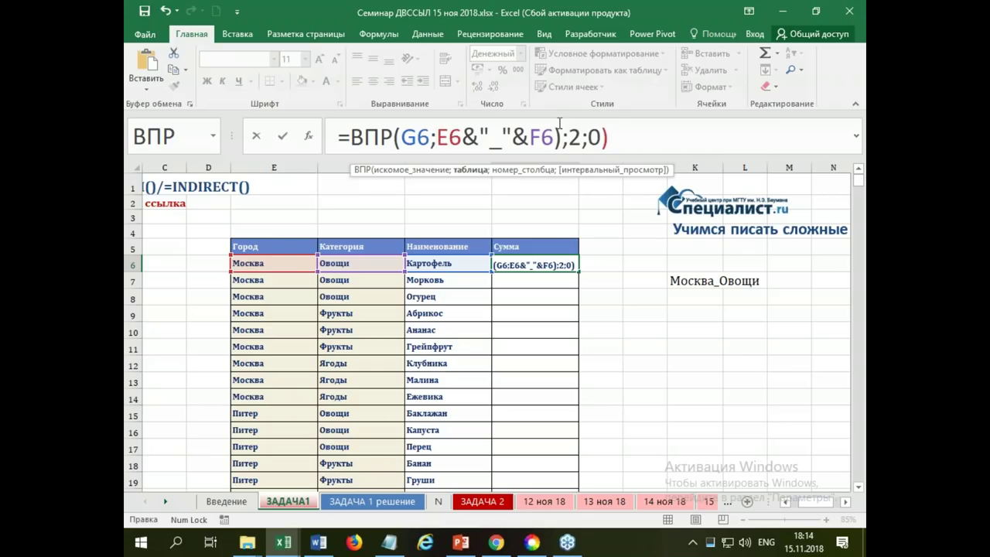
text(()
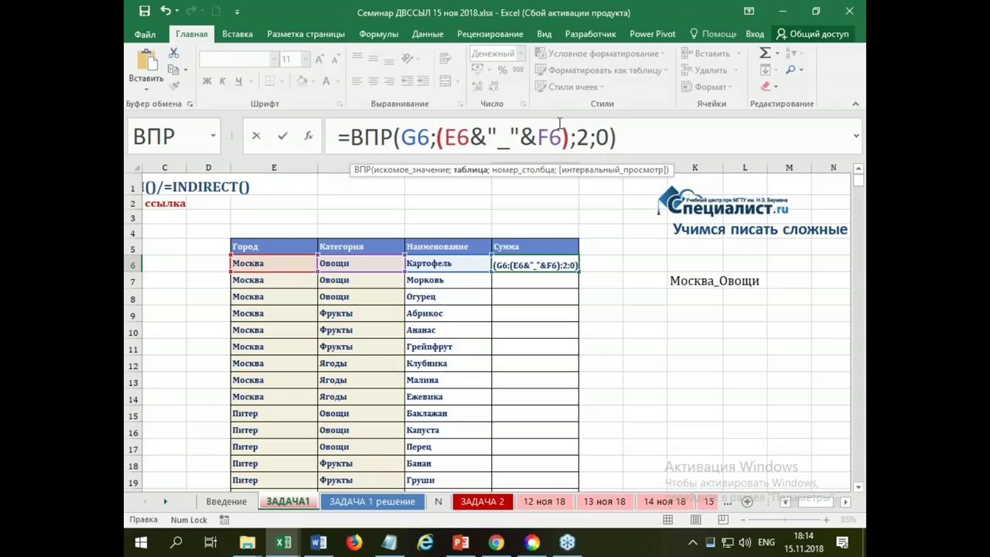
click(437, 137)
text(ldccsk)
key(BackSpace)
key(BackSpace)
key(BackSpace)
key(BackSpace)
key(BackSpace)
key(alt+shift)
text(дв)
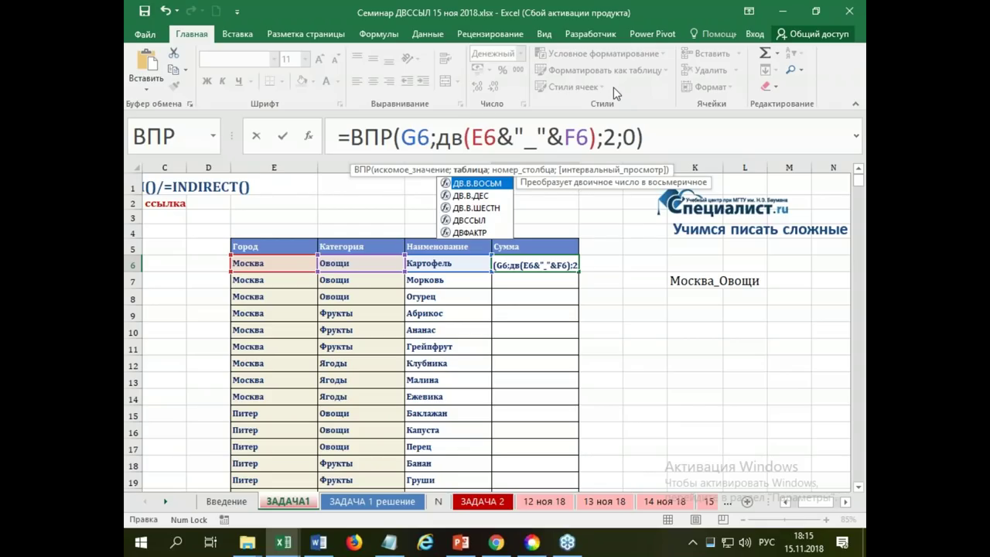
key(Down)
key(Down)
key(Down)
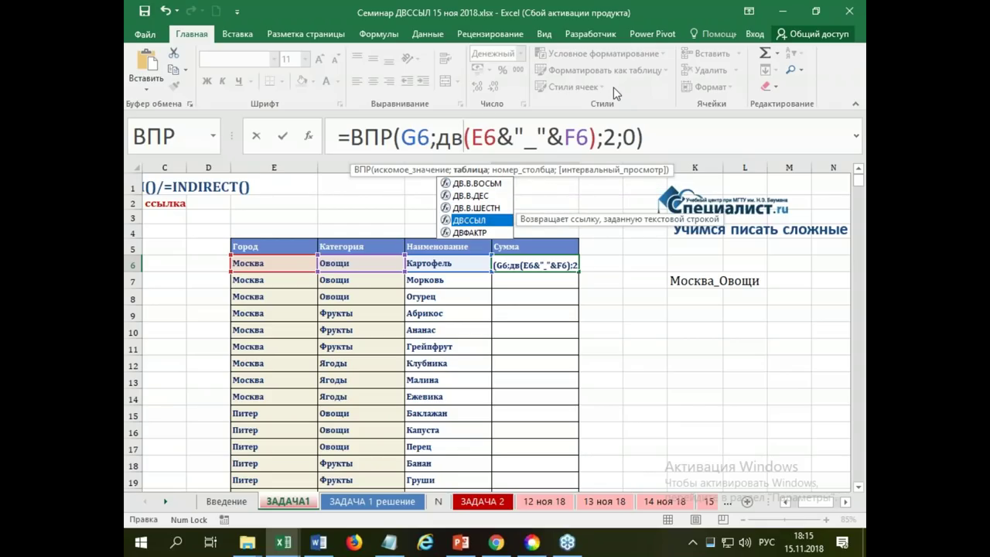
key(Tab)
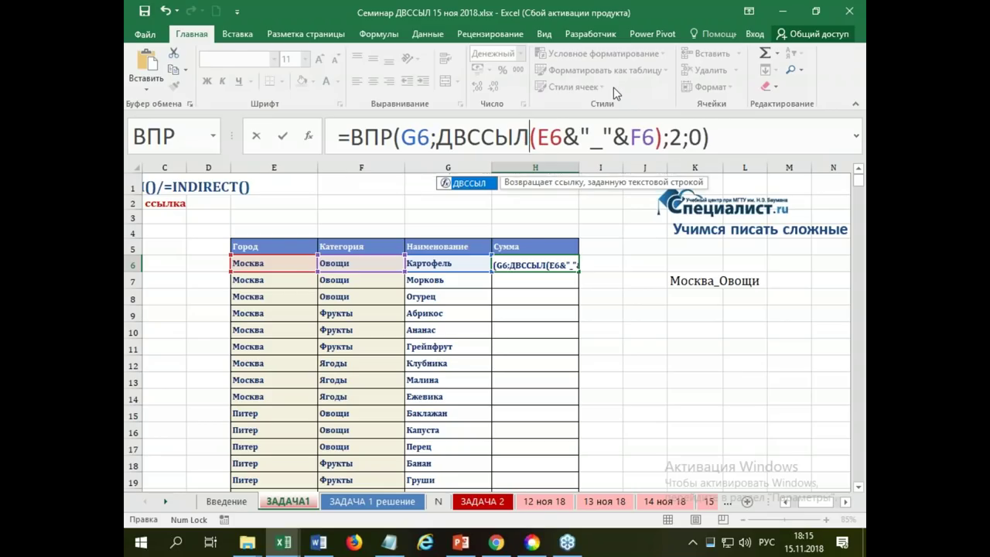
key(Return)
click(523, 262)
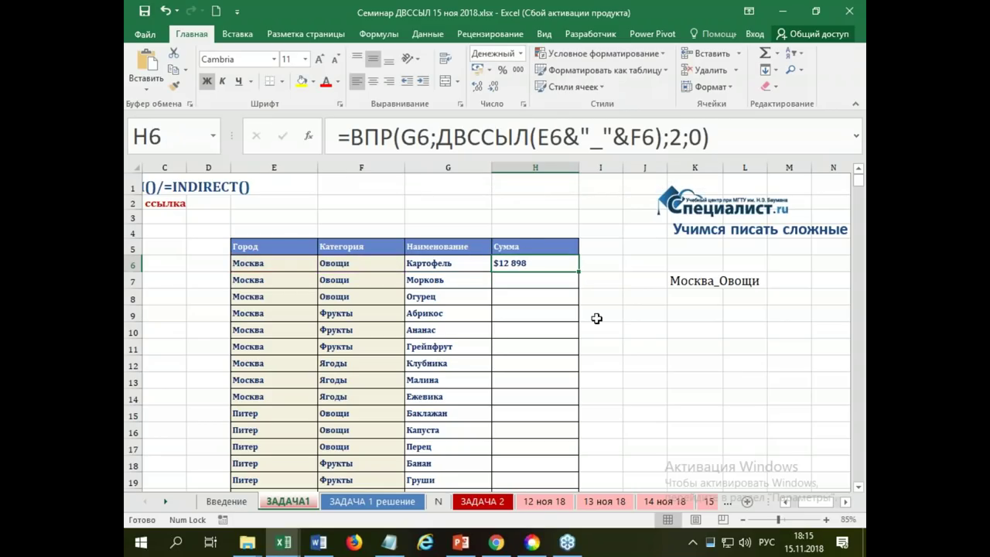
scroll(668, 356, down, 1)
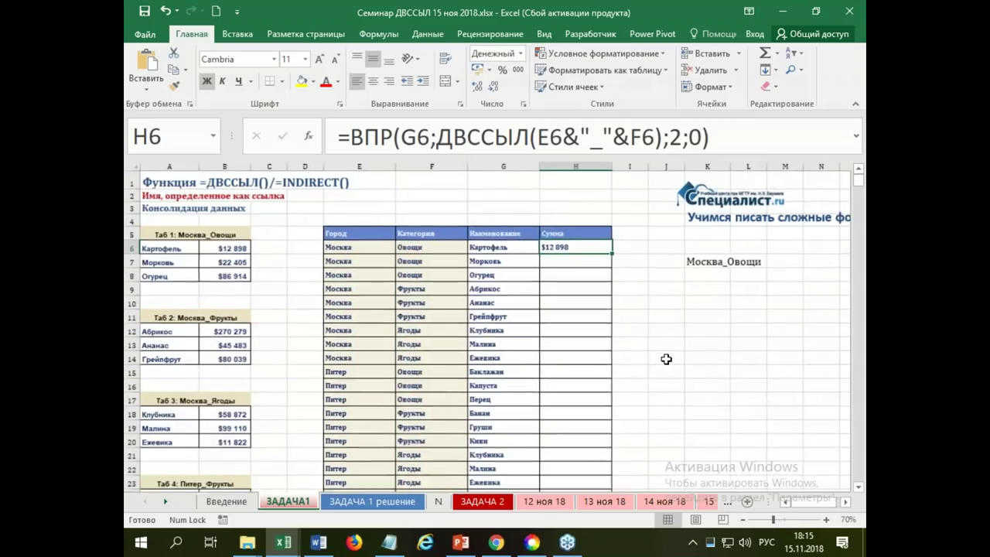
click(845, 502)
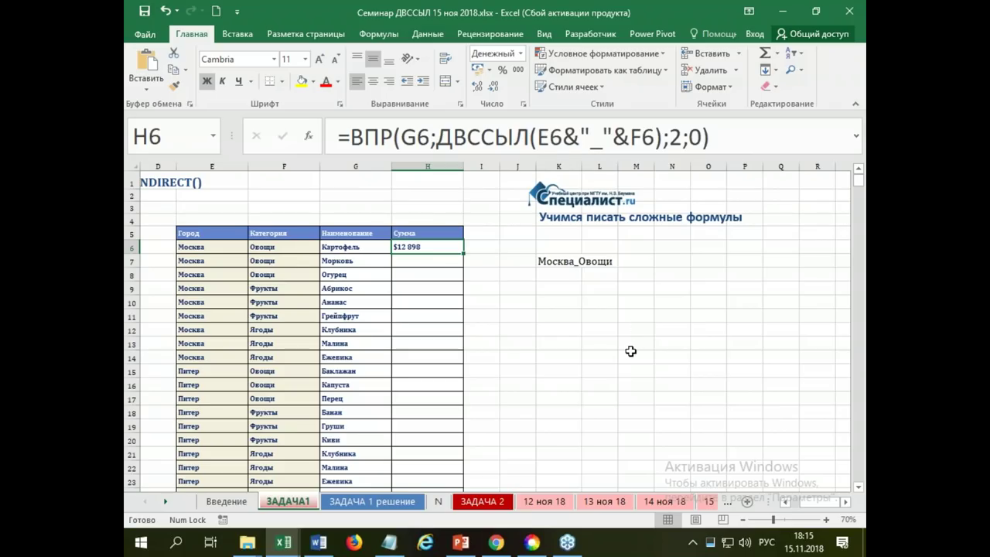
mouse_move(773, 501)
mouse_down()
mouse_move(718, 492)
mouse_move(580, 499)
mouse_up()
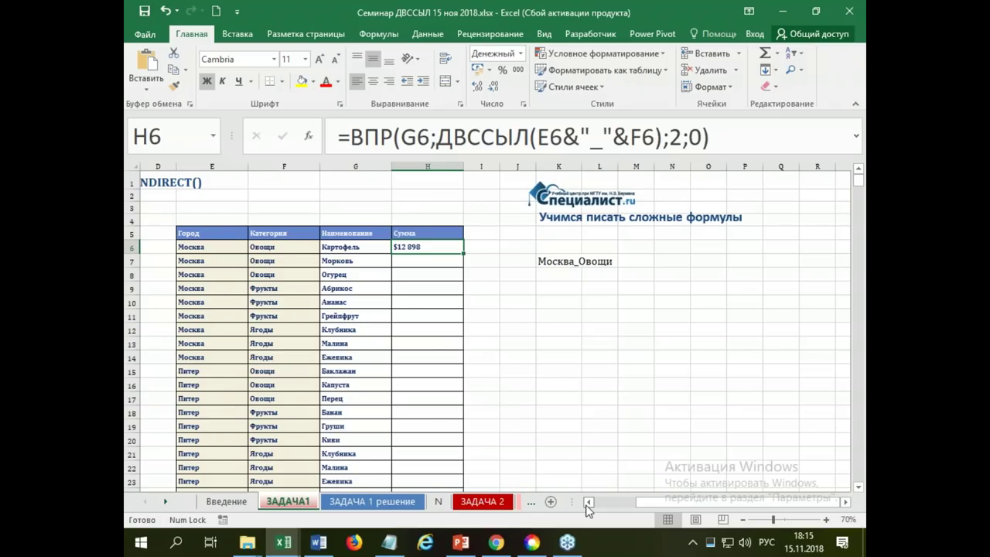
click(587, 502)
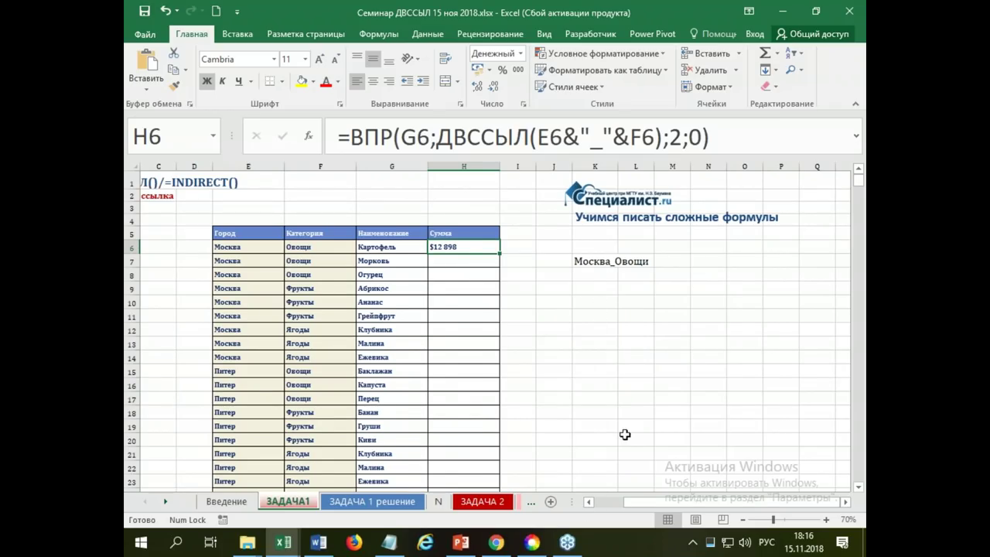
drag(662, 504, 649, 502)
drag(625, 500, 626, 501)
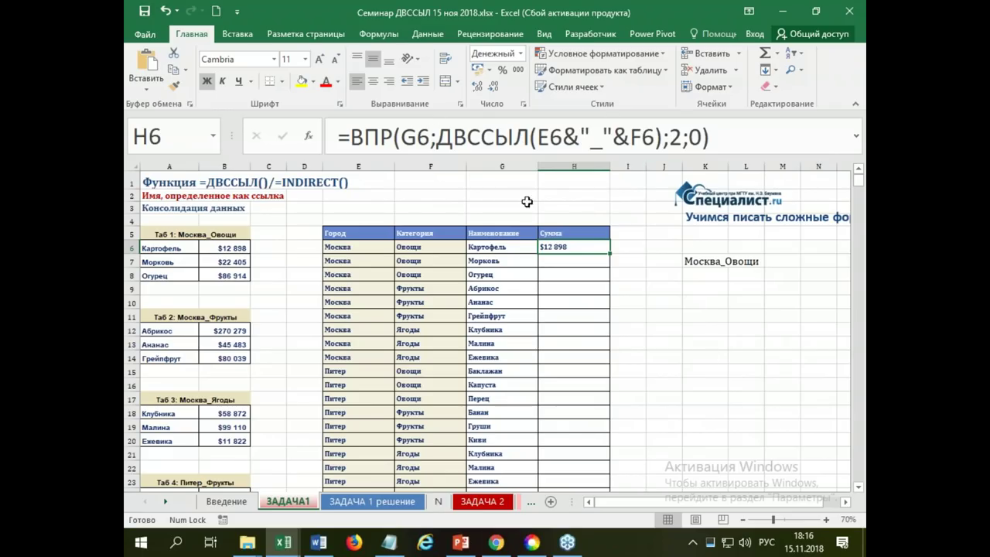
drag(715, 302, 758, 324)
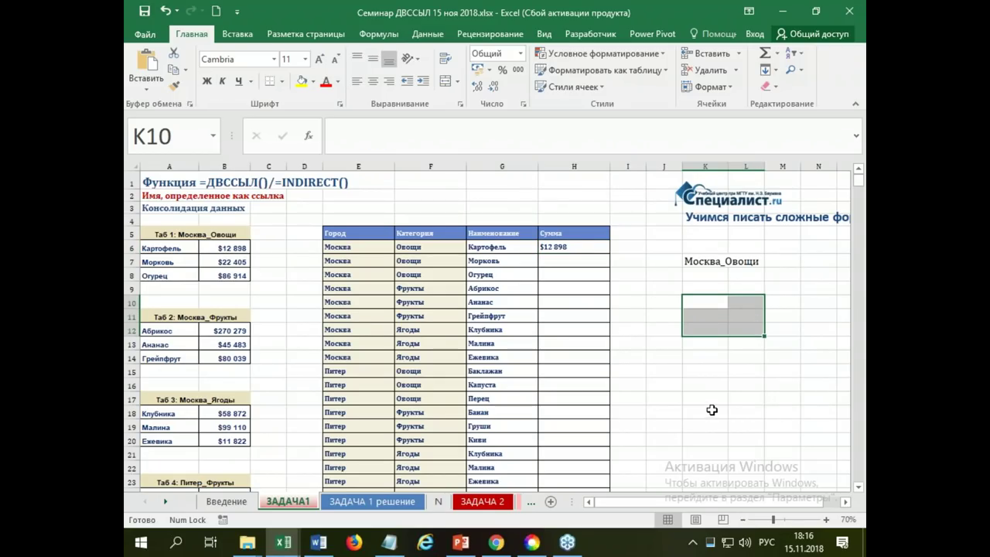
Step: Copy the ДВССЫЛ(E6&"_"&F6) part of H6's formula, widen column L, and paste it into K10:L12
click(580, 248)
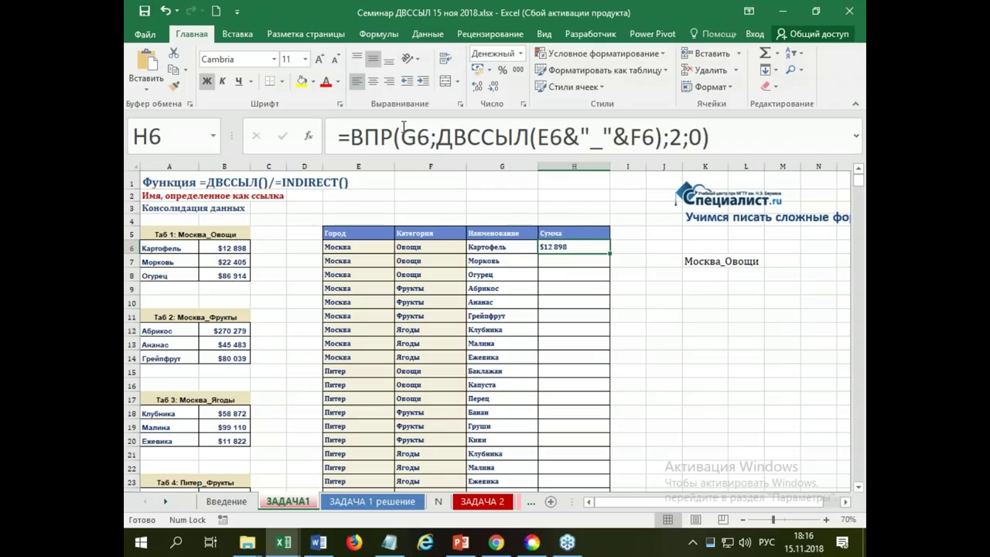
drag(436, 136, 662, 137)
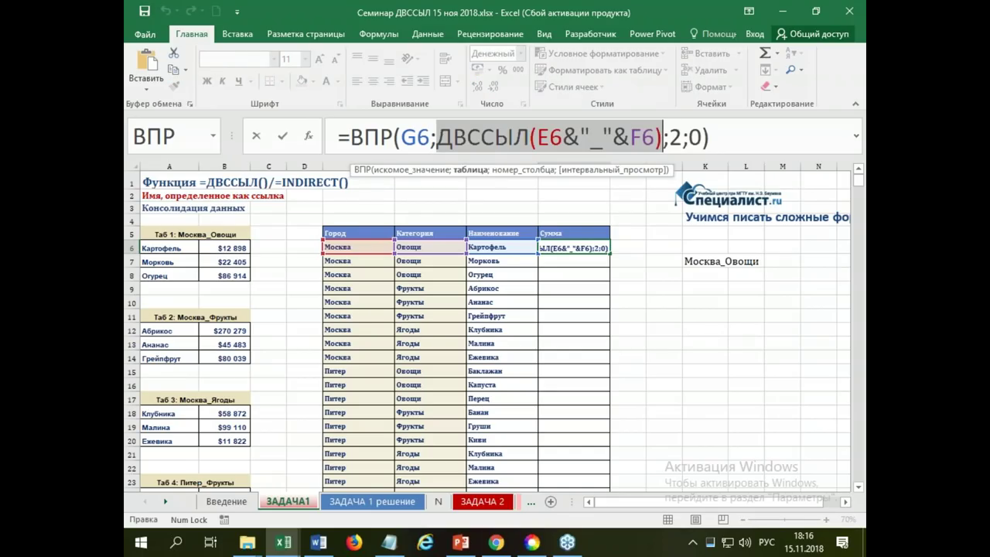
key(ctrl+Return)
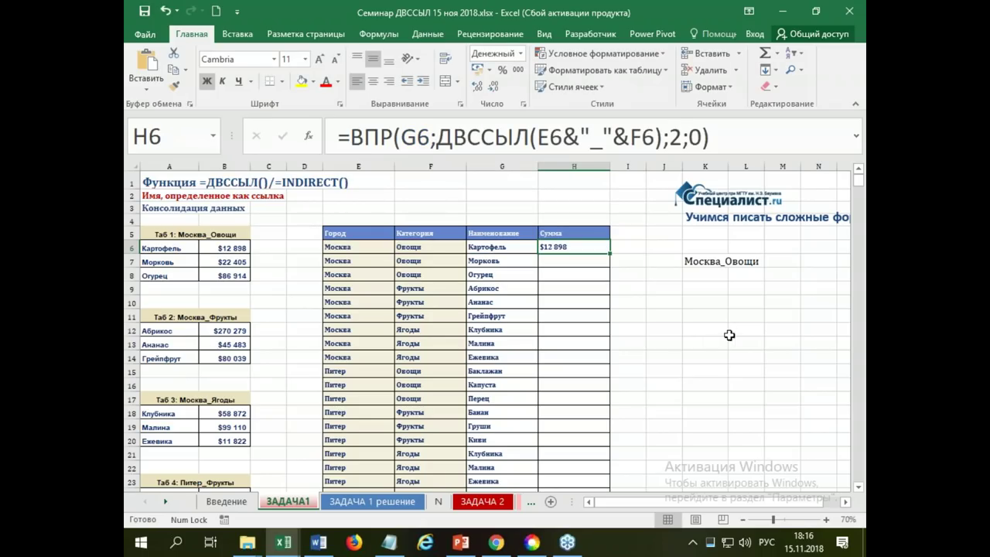
drag(704, 301, 741, 331)
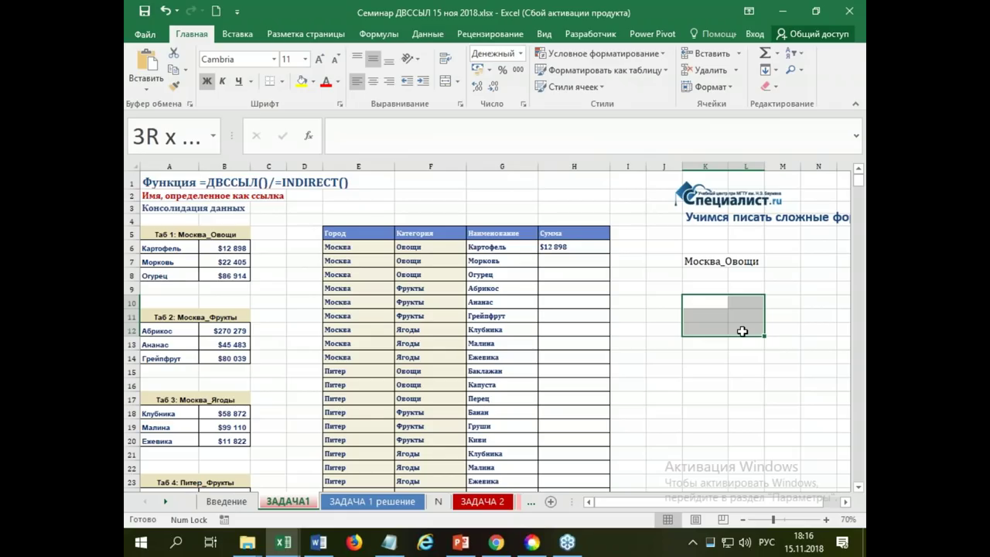
drag(764, 167, 782, 167)
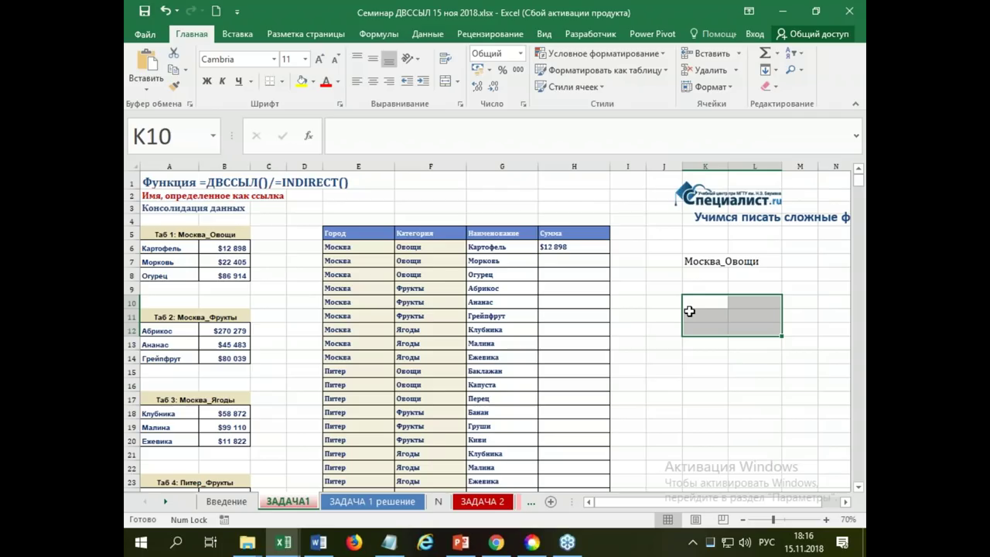
key(ctrl+v)
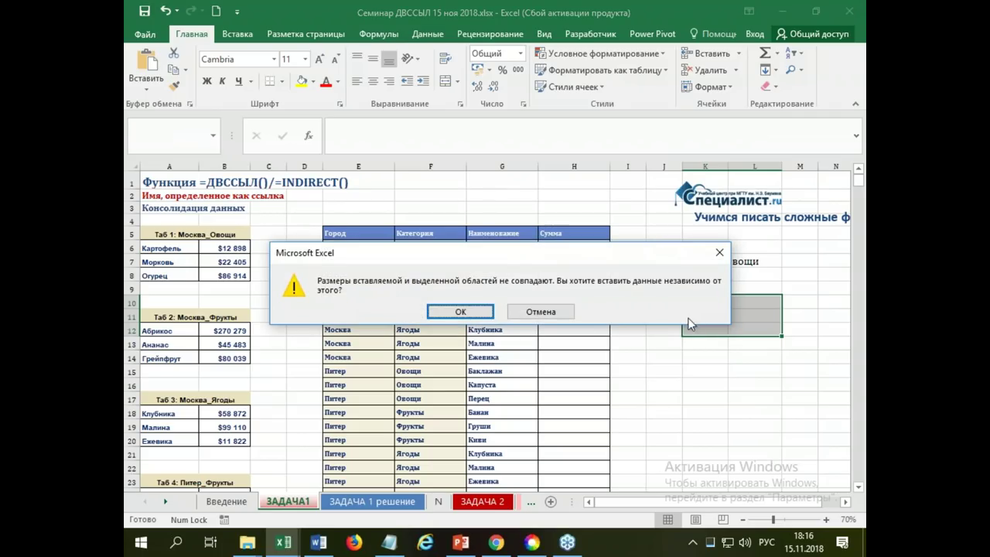
key(Return)
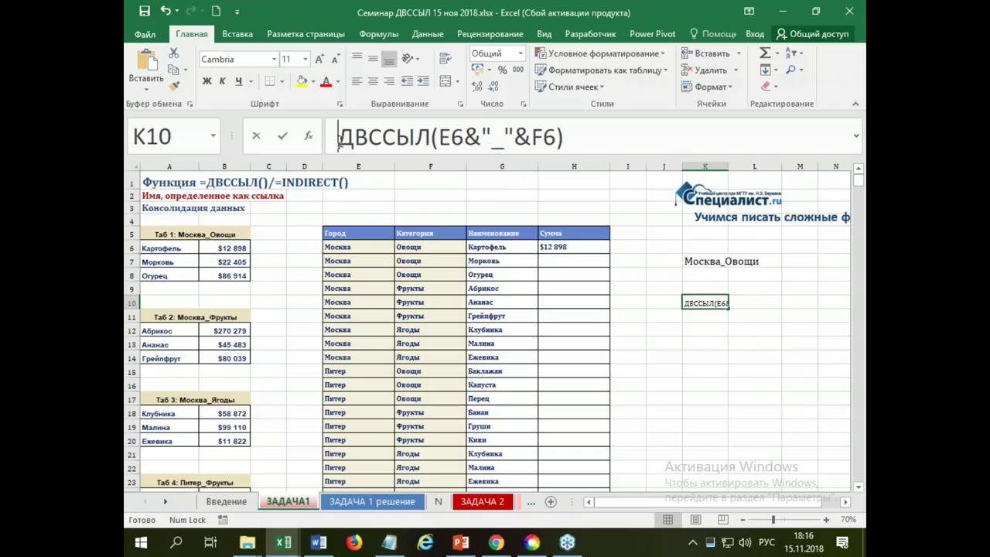
Step: Clear the pasted text from K10 and type =ДВССЫЛ(E6&"_"&F6) into the reselected K10:L12 block
key(F2)
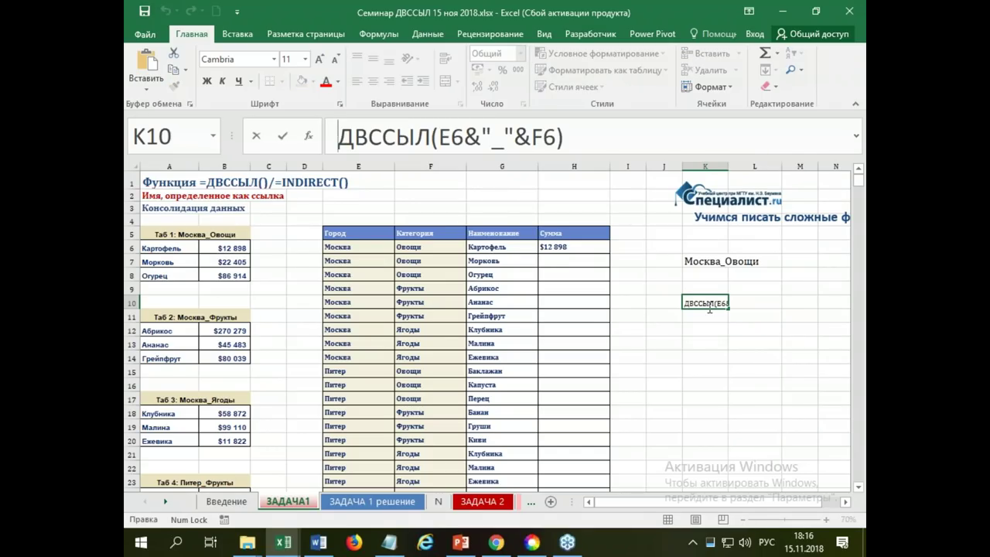
key(Delete)
key(Escape)
click(756, 384)
click(706, 304)
key(Delete)
click(746, 354)
drag(707, 308, 747, 331)
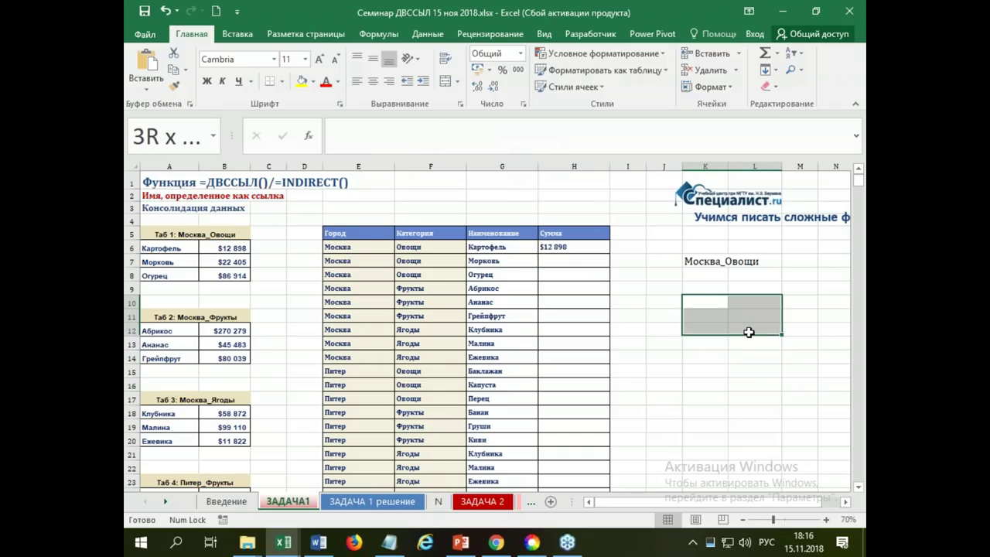
text(=)
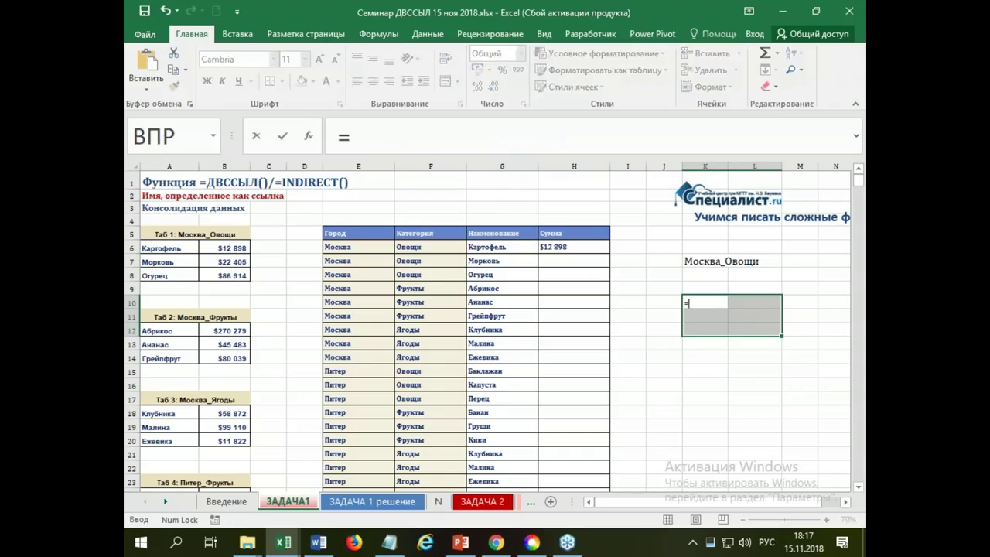
text(ДВССЫЛ(E6&"_"&F6))
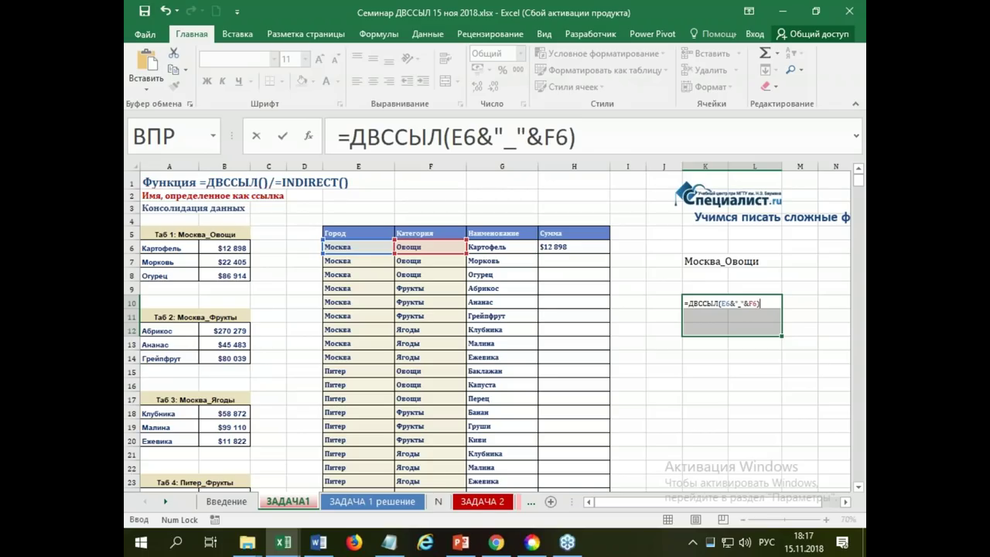
Step: Enter =ДВССЫЛ(E6&"_"&F6) as an array formula across K10:L12 and widen column K
key(ctrl+shift+Return)
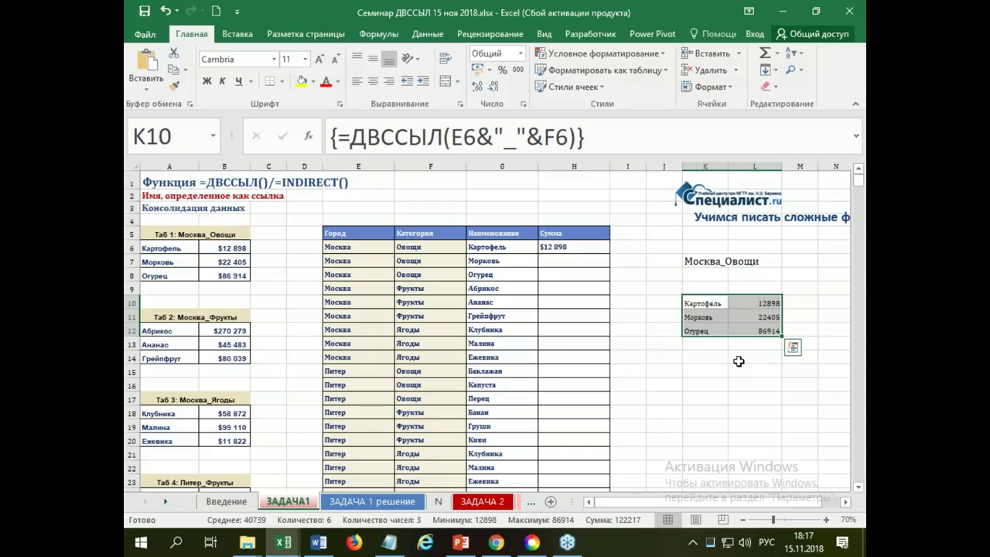
drag(728, 165, 740, 164)
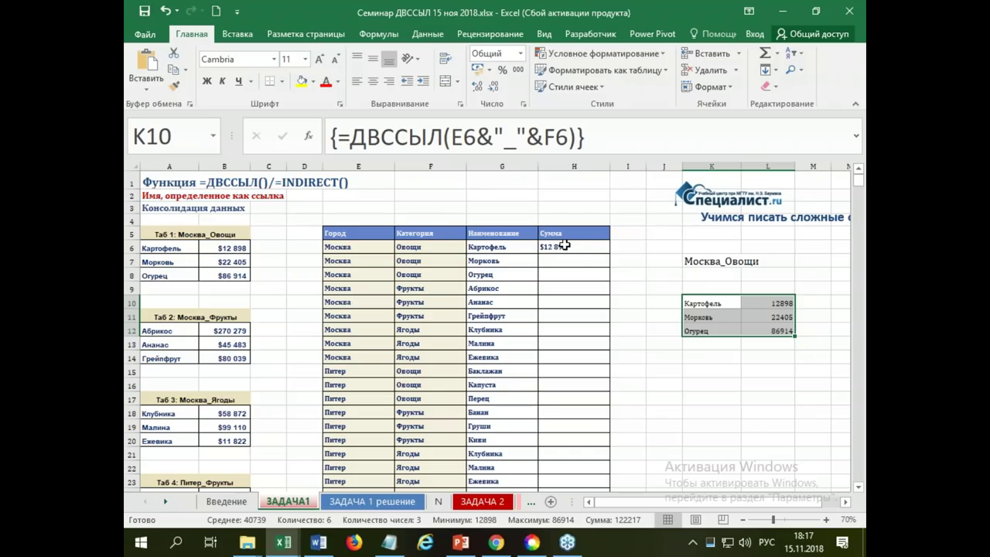
click(565, 245)
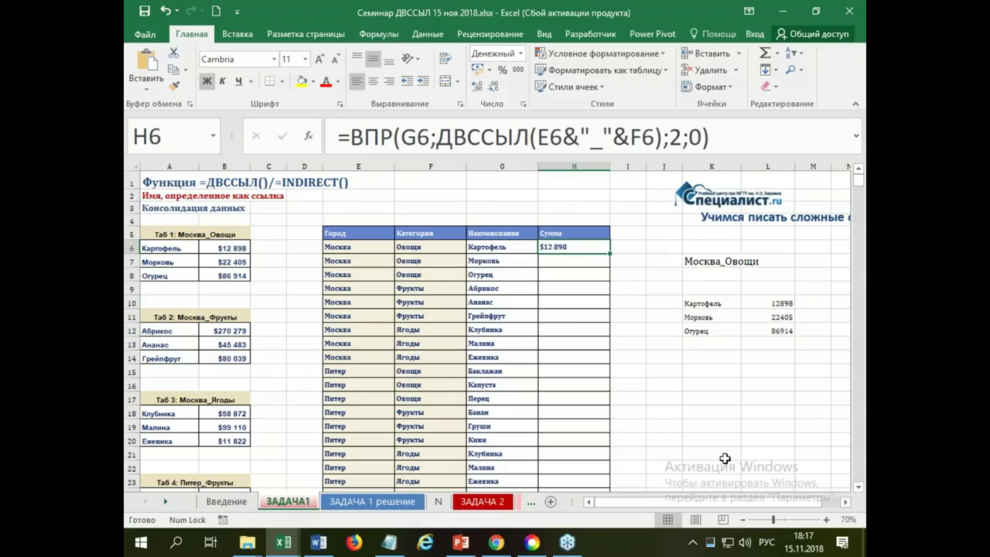
Step: Fill the H6 lookup formula down to H22, then widen the Name Box and open its list
drag(571, 501, 538, 501)
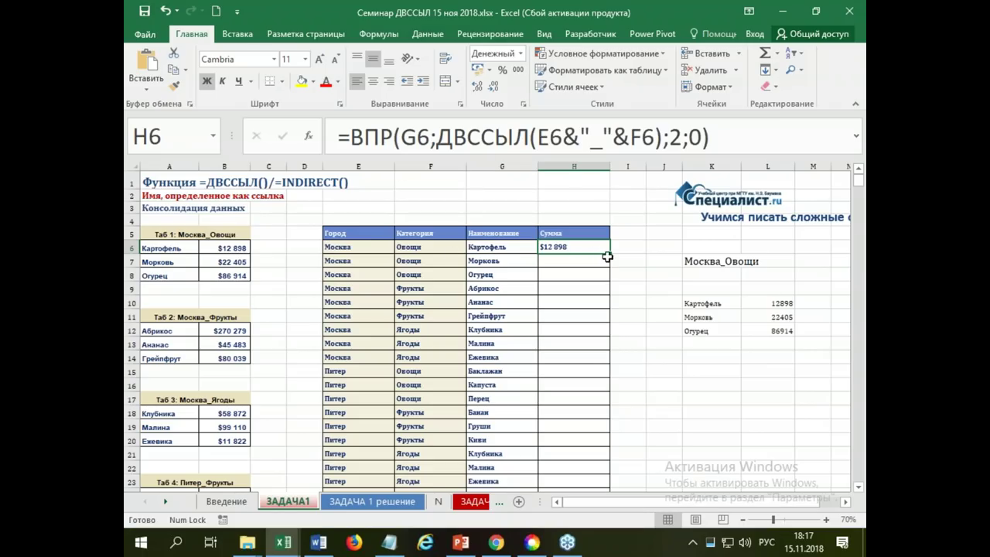
drag(611, 254, 611, 321)
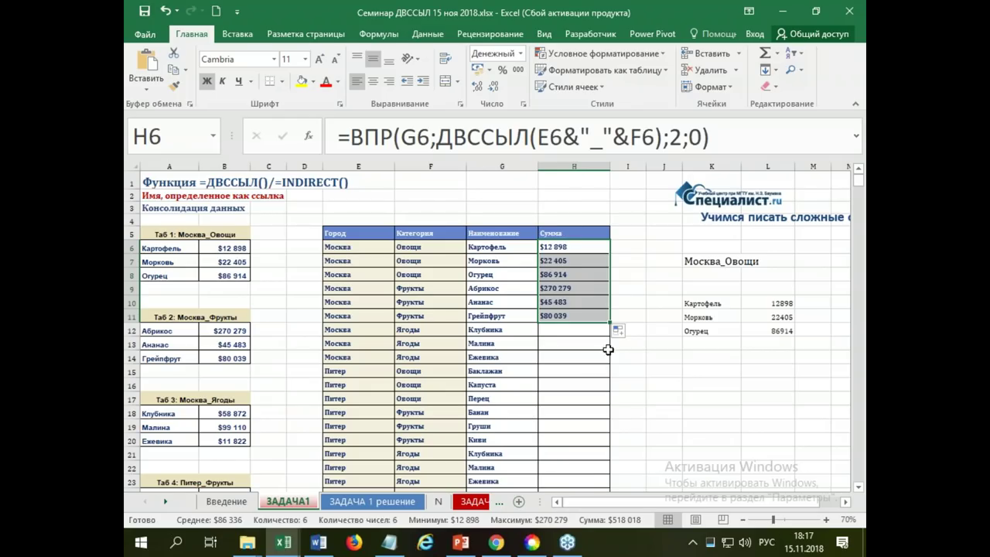
drag(611, 322, 602, 469)
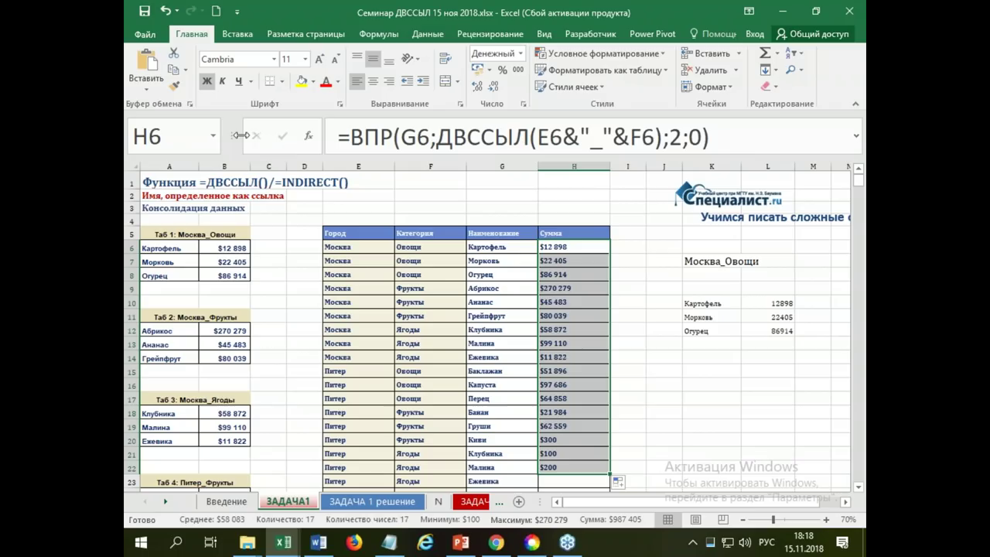
drag(236, 136, 328, 136)
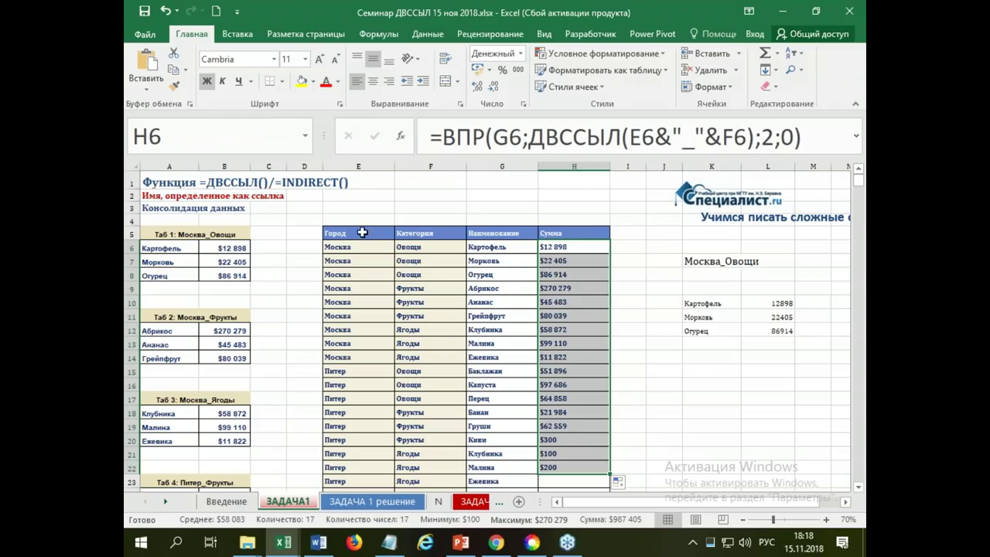
click(307, 137)
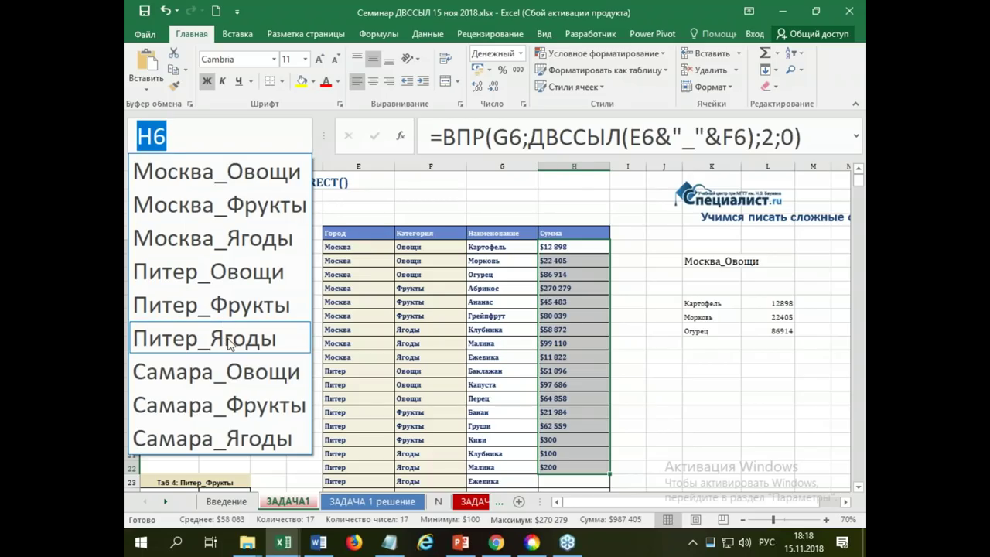
click(230, 343)
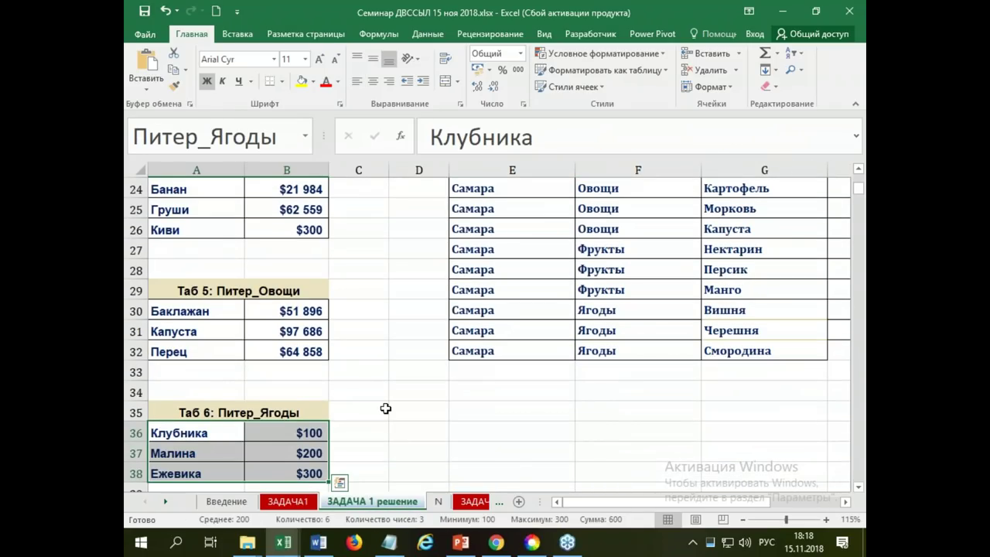
scroll(519, 470, down, 1)
scroll(535, 462, down, 1)
scroll(565, 452, up, 2)
scroll(566, 451, up, 2)
scroll(566, 451, up, 1)
scroll(576, 402, up, 1)
scroll(705, 392, up, 1)
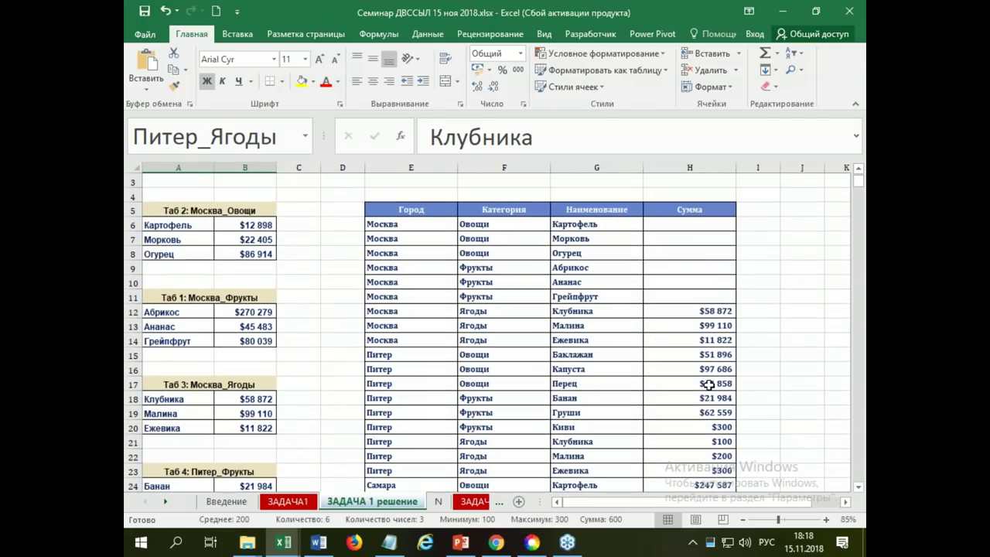
click(707, 330)
click(697, 357)
key(Escape)
click(697, 383)
click(697, 397)
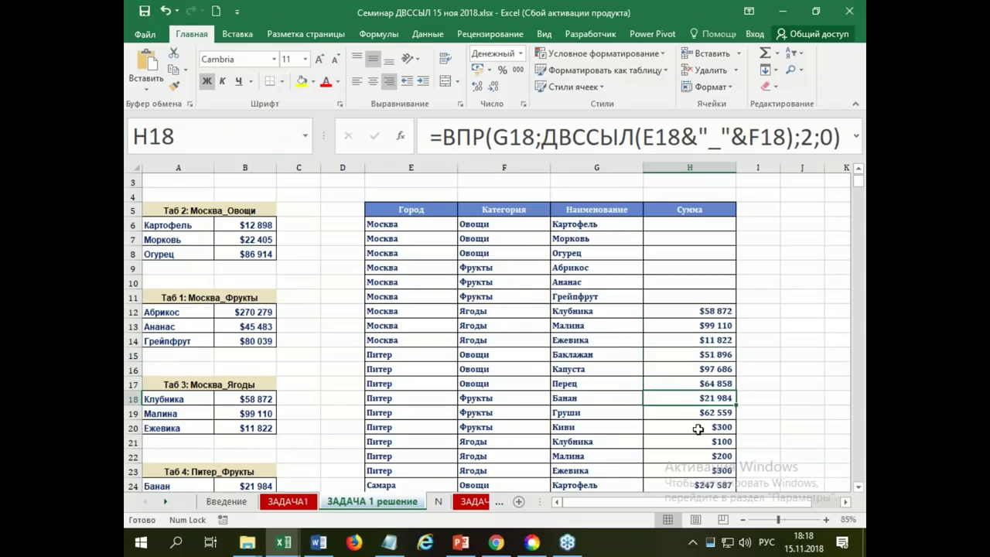
click(698, 428)
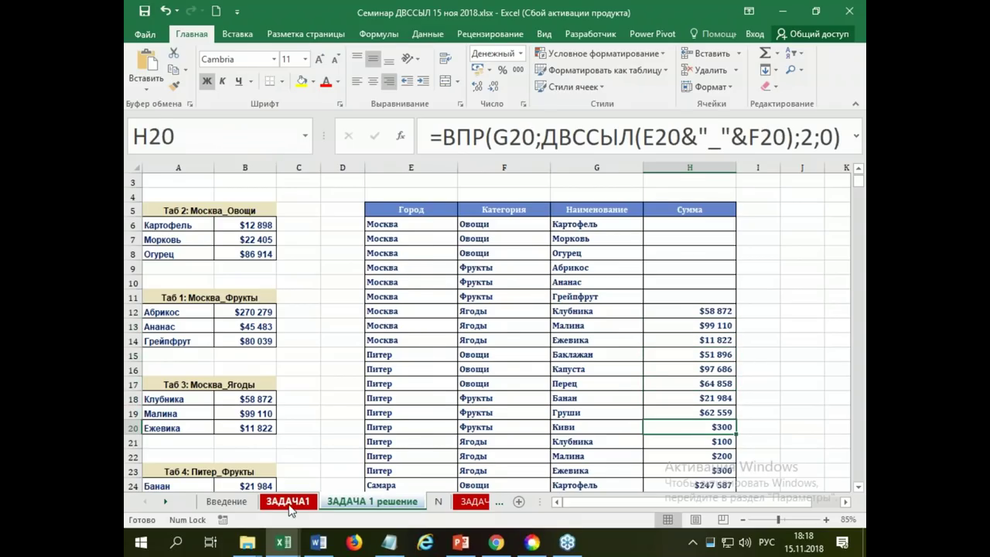
click(289, 503)
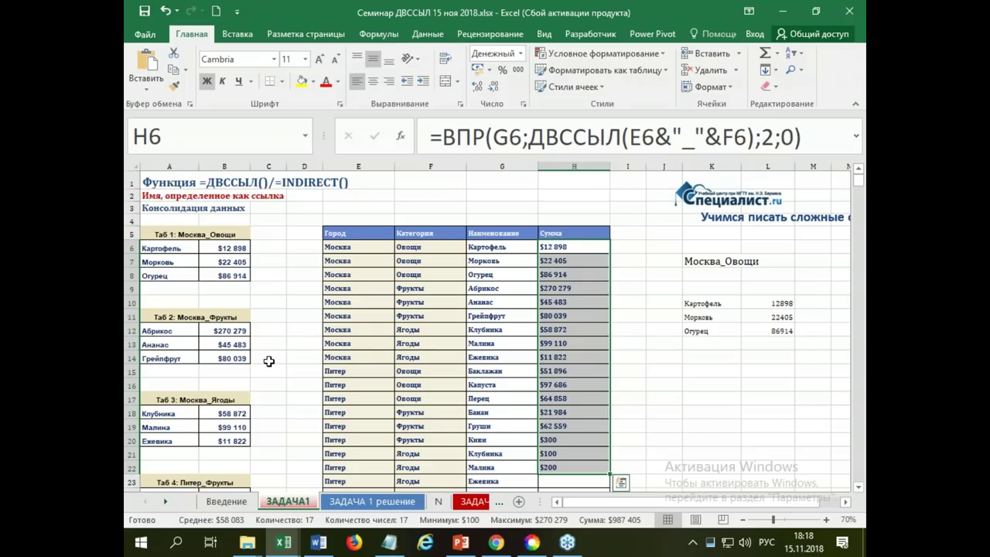
scroll(278, 358, down, 1)
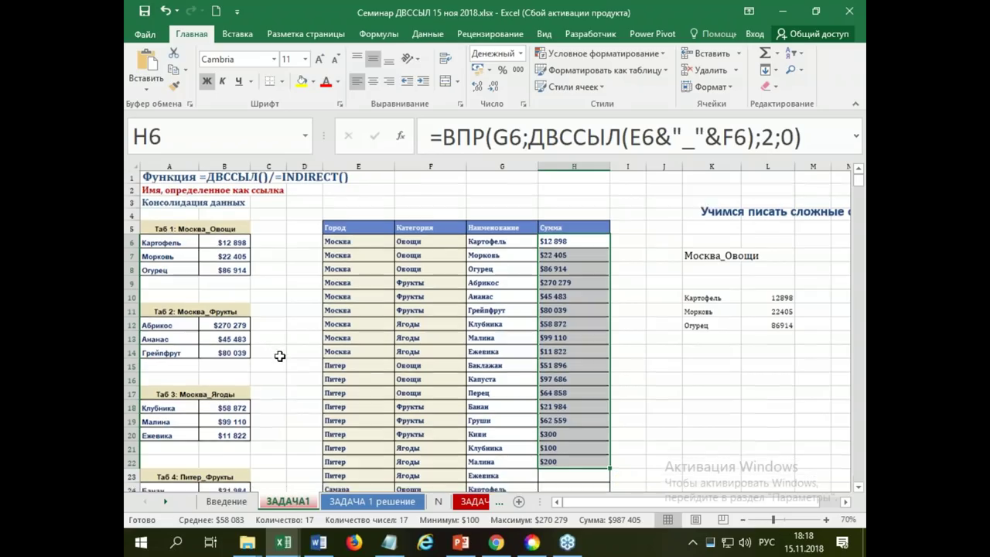
Step: Clear all contents and formatting from the Таб 3–Таб 9 tables in A17:B58
scroll(280, 356, down, 2)
drag(157, 317, 216, 380)
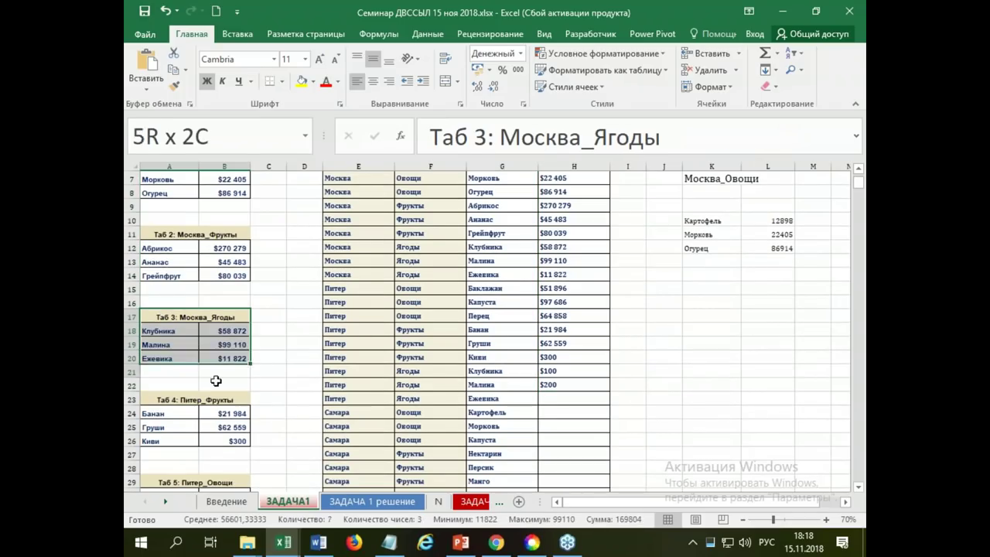
mouse_move(216, 381)
mouse_down()
mouse_move(233, 511)
mouse_move(230, 428)
mouse_up()
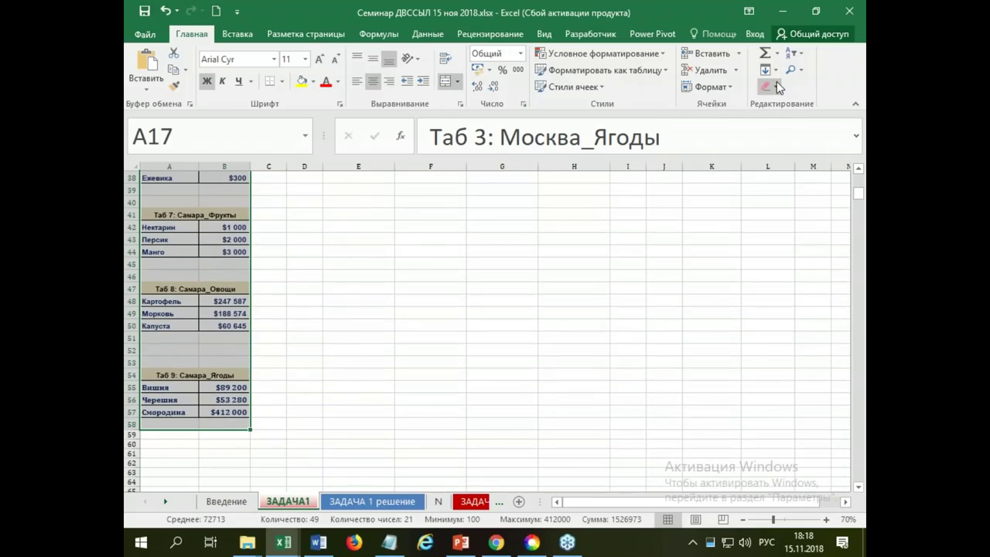
click(776, 86)
click(778, 105)
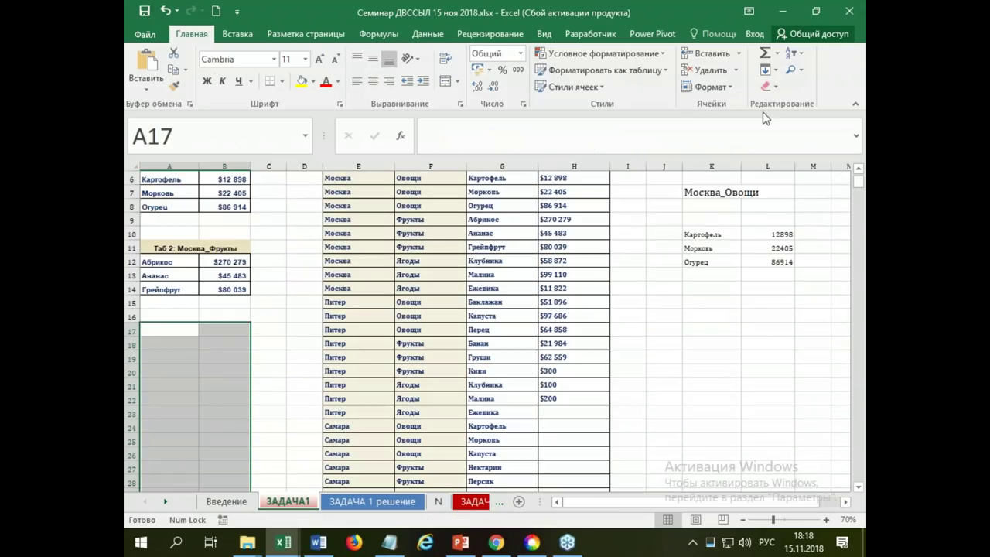
click(712, 370)
Step: Fill the H22 Сумма formula down to H32
click(589, 398)
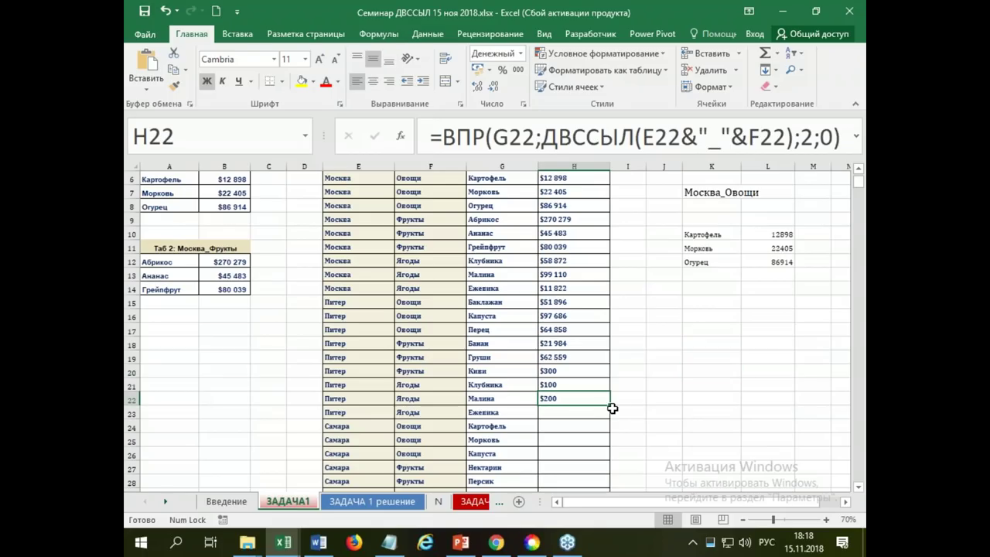
mouse_move(610, 406)
mouse_down()
mouse_move(613, 445)
mouse_move(597, 470)
mouse_up()
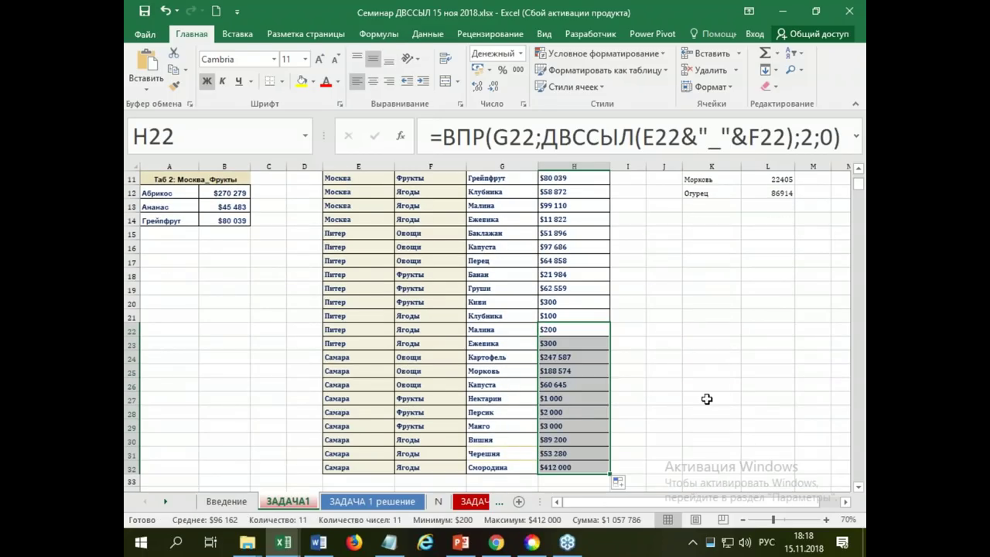
click(707, 398)
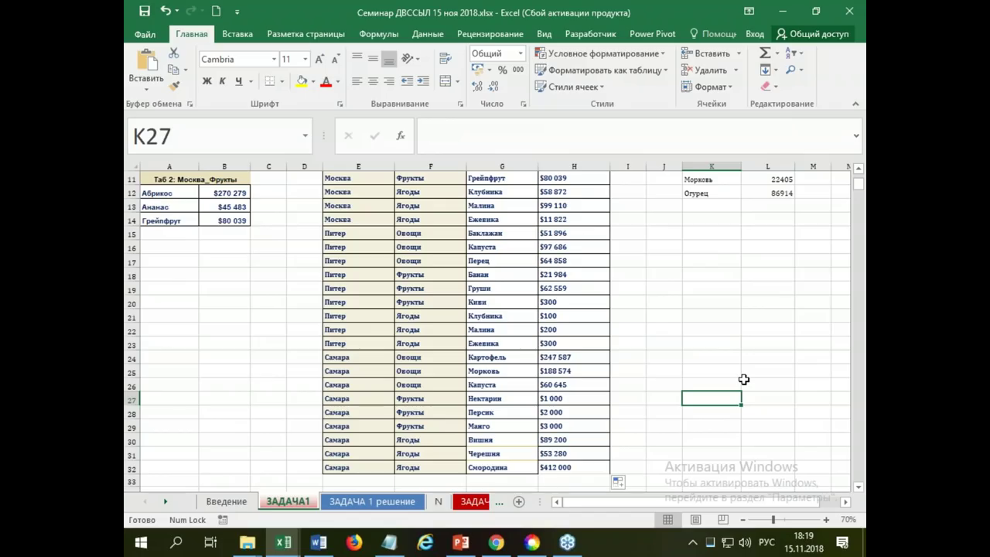
scroll(744, 379, up, 3)
scroll(744, 379, up, 1)
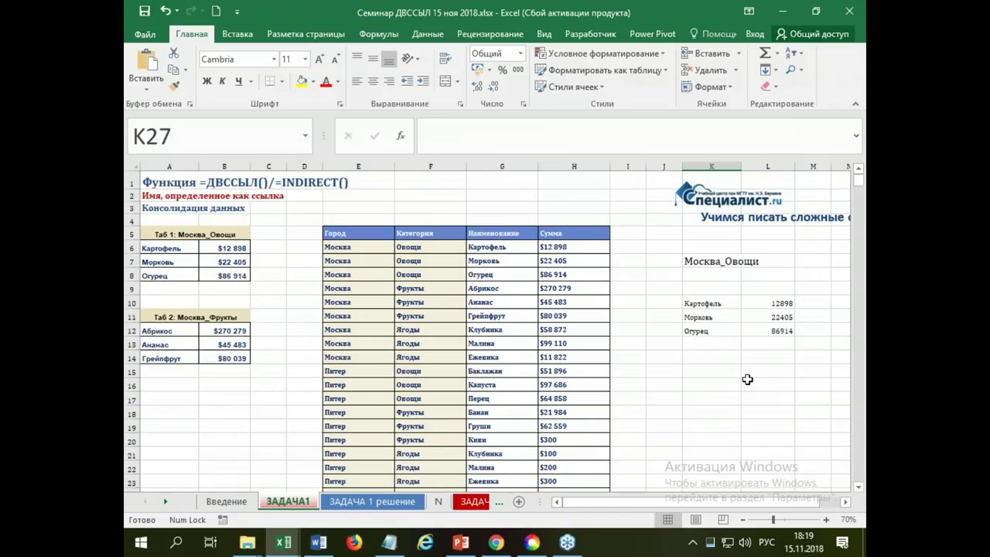
click(574, 246)
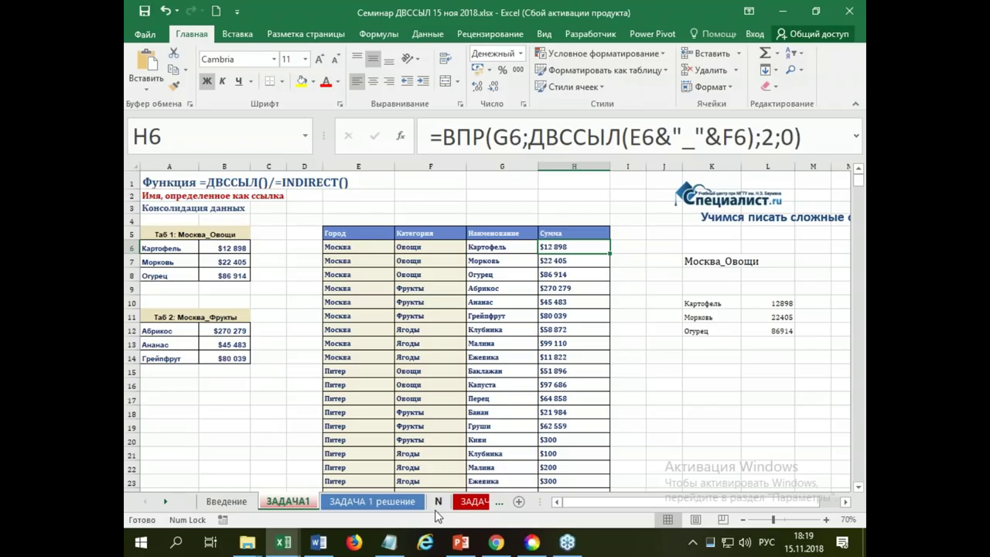
click(166, 500)
click(166, 499)
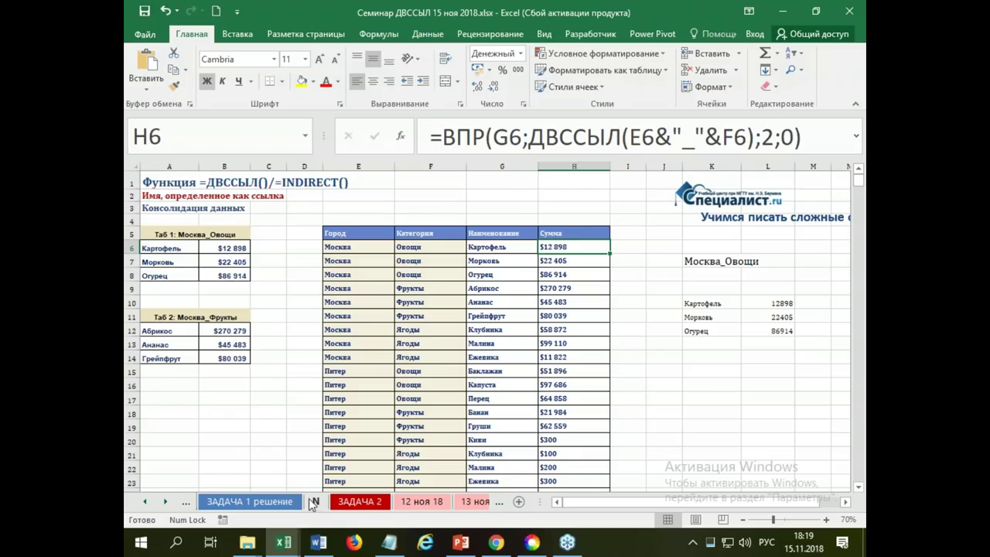
click(358, 505)
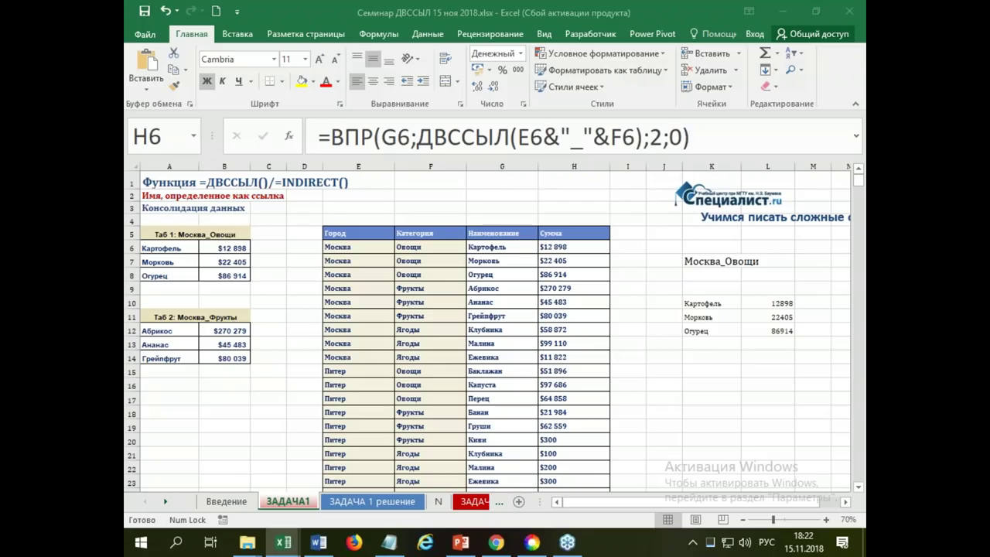
click(481, 506)
Step: Switch to ЗАДАЧА 2, widen the sheet-tab area, and go to the 12 ноя 18 letter sheet
click(481, 504)
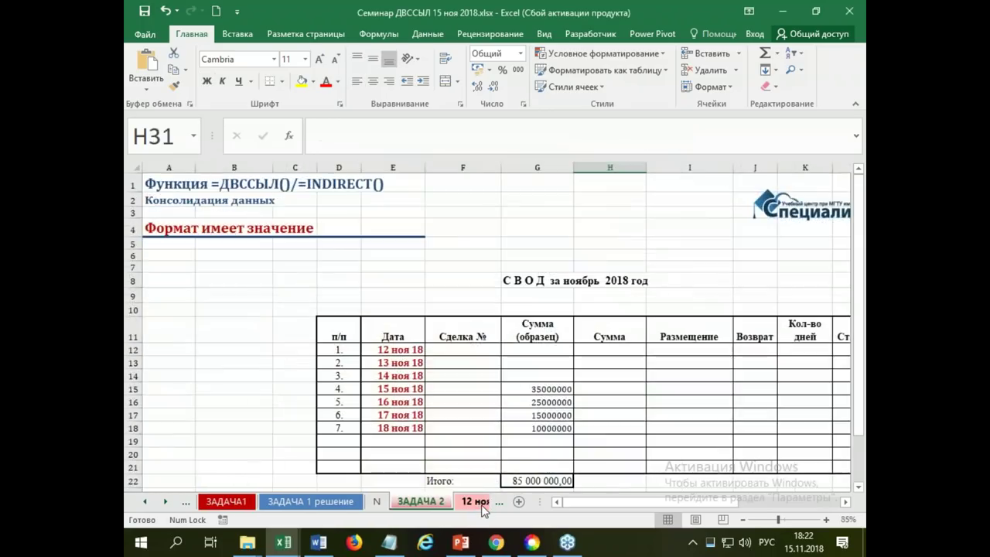
scroll(602, 464, down, 1)
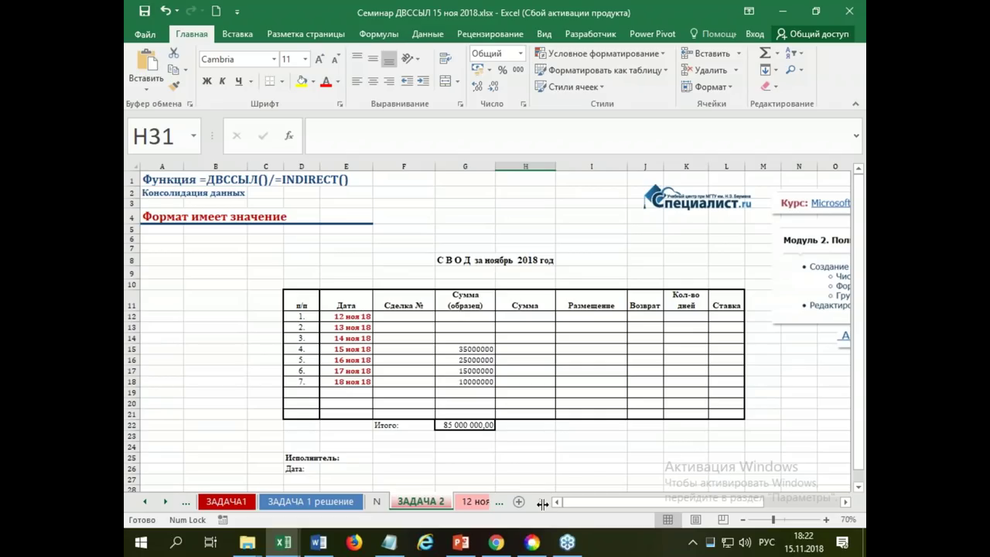
drag(542, 503, 808, 503)
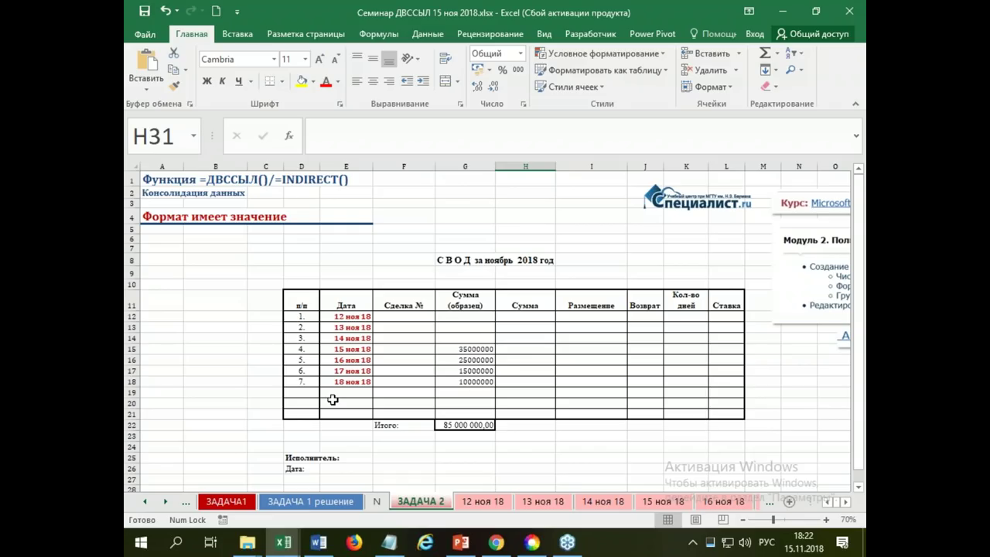
click(488, 502)
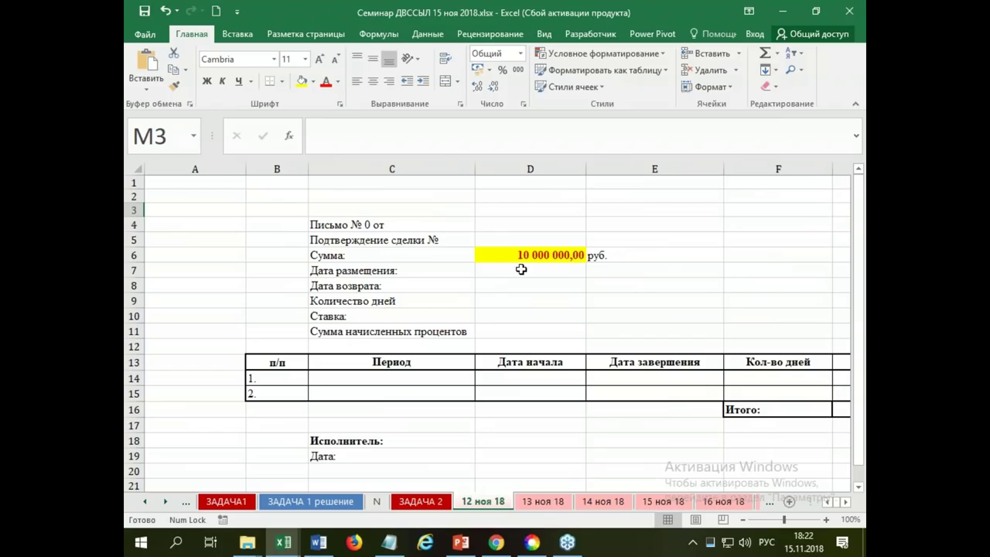
Step: Return to the ЗАДАЧА 2 СВОД sheet and scroll the tabs until ЗАДАЧА 3 and Янв–Июл appear
click(421, 503)
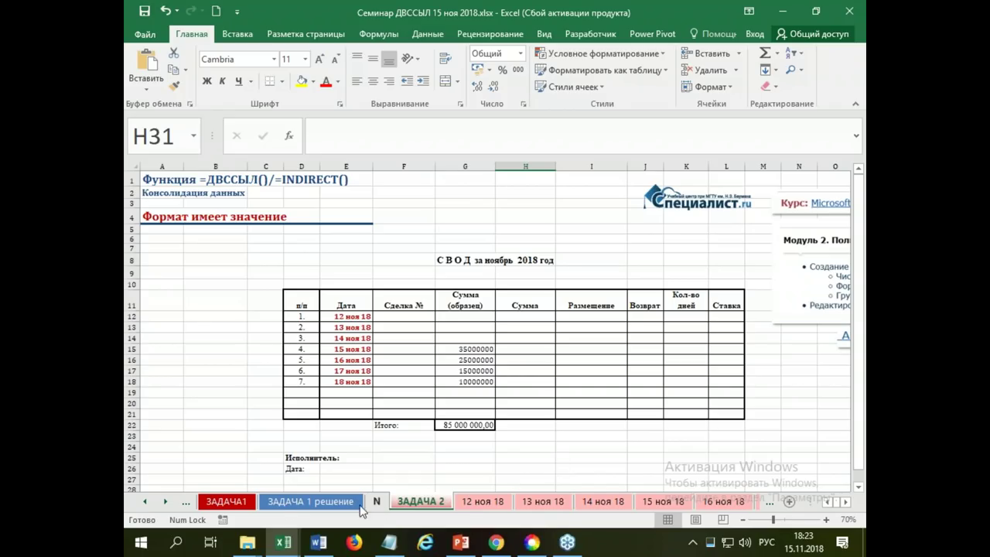
click(165, 501)
click(165, 501)
click(164, 501)
click(165, 501)
click(165, 501)
click(165, 502)
click(164, 502)
click(164, 503)
click(165, 502)
click(164, 503)
click(167, 502)
click(167, 503)
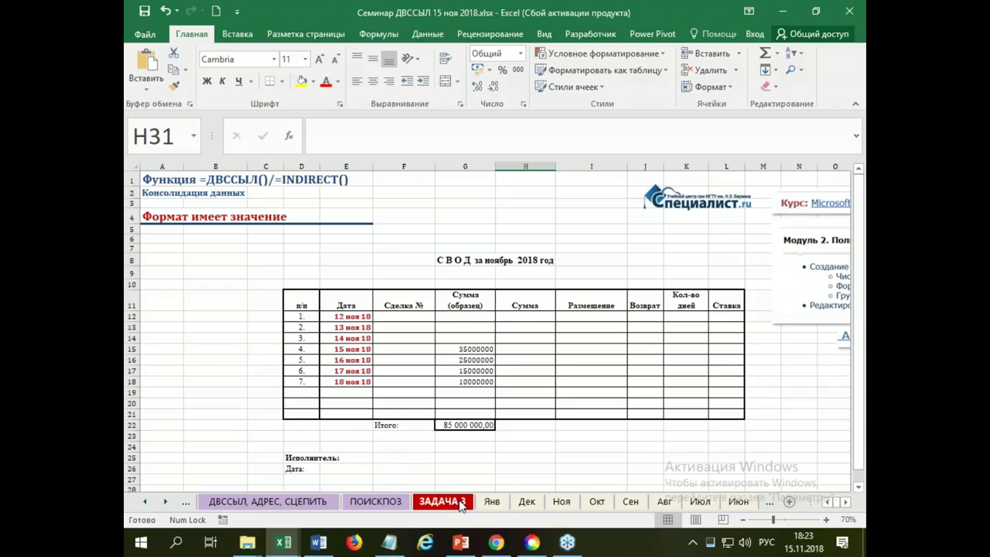
click(165, 501)
click(165, 501)
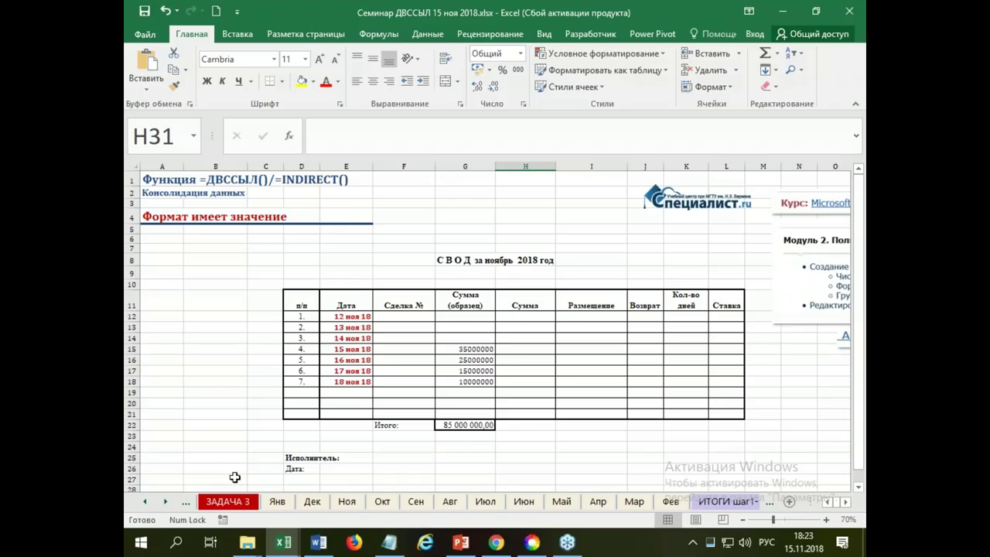
click(232, 502)
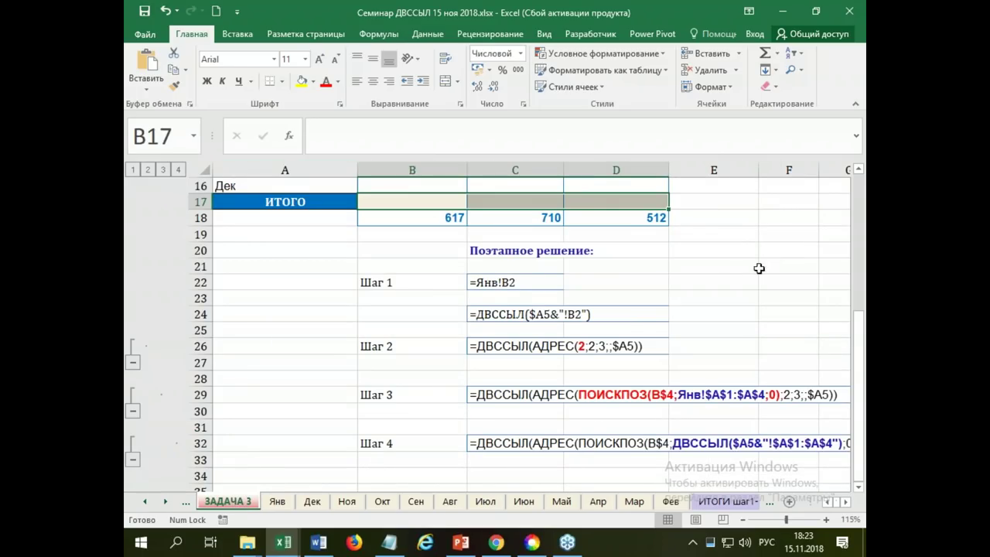
click(154, 171)
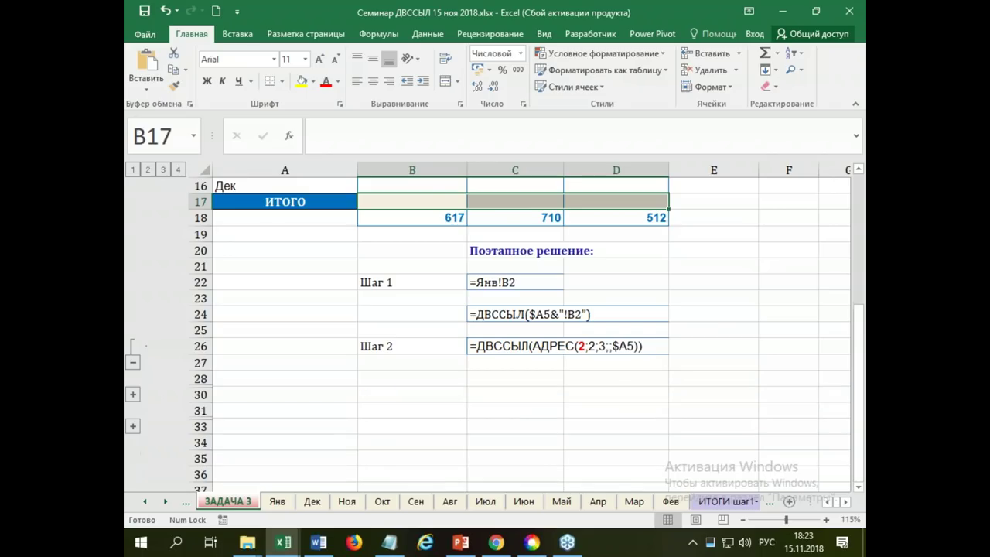
click(133, 169)
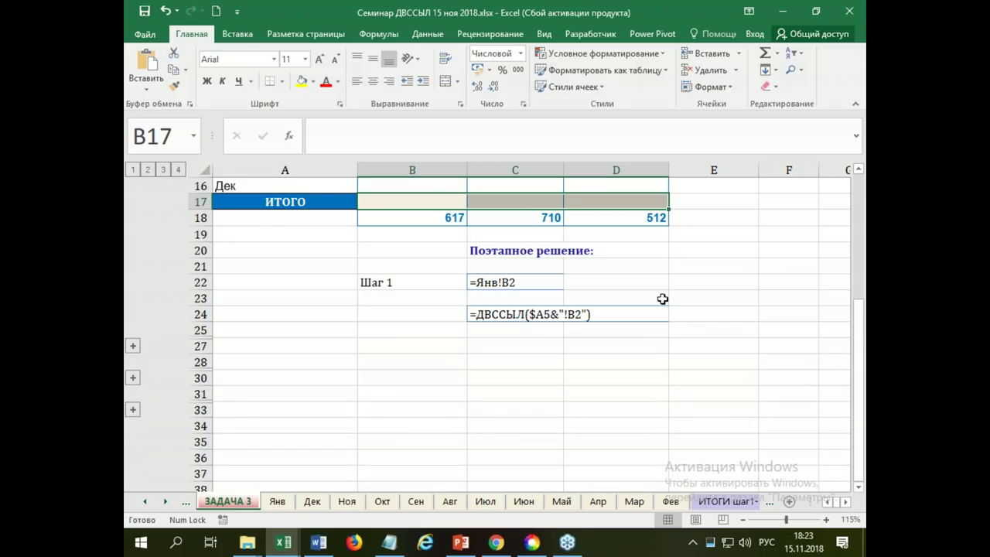
scroll(730, 324, down, 2)
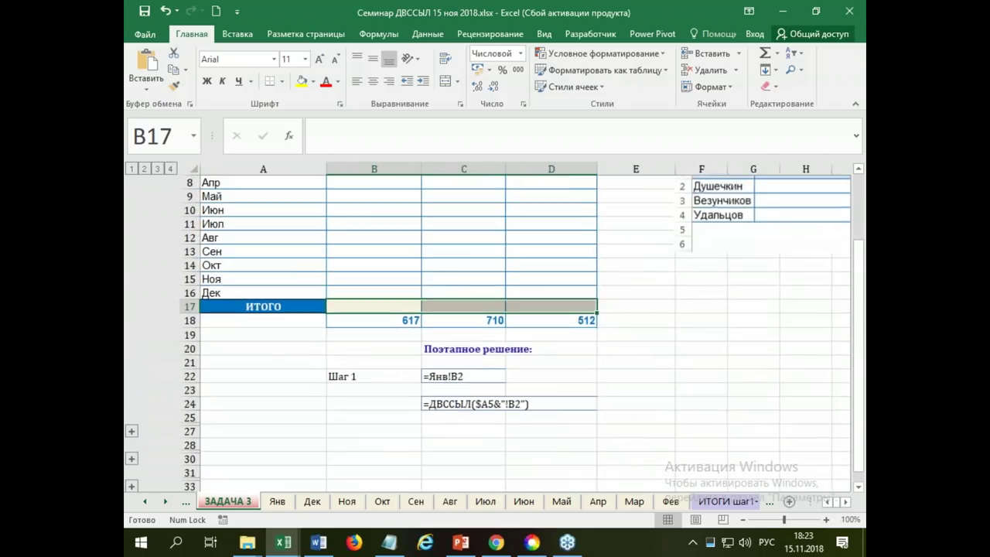
scroll(741, 323, down, 1)
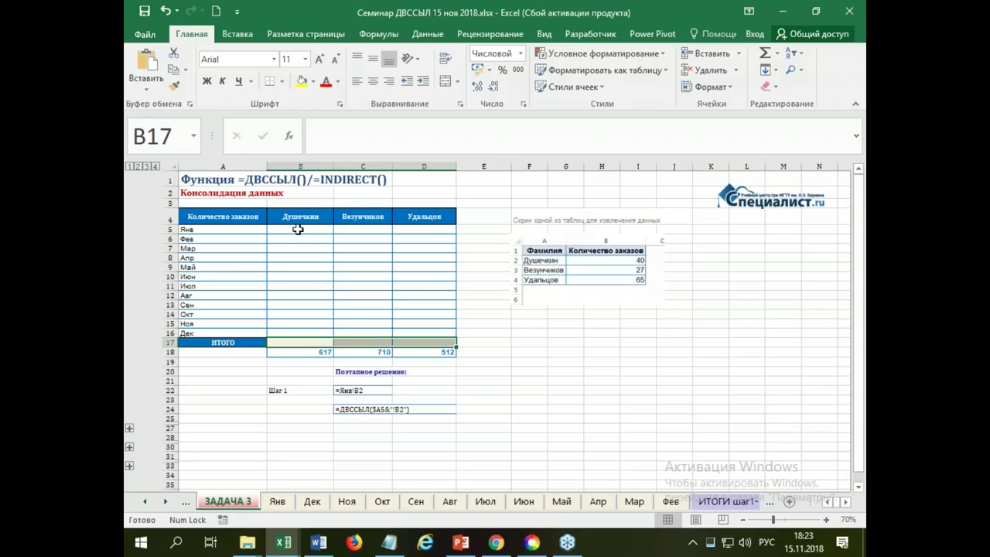
click(298, 229)
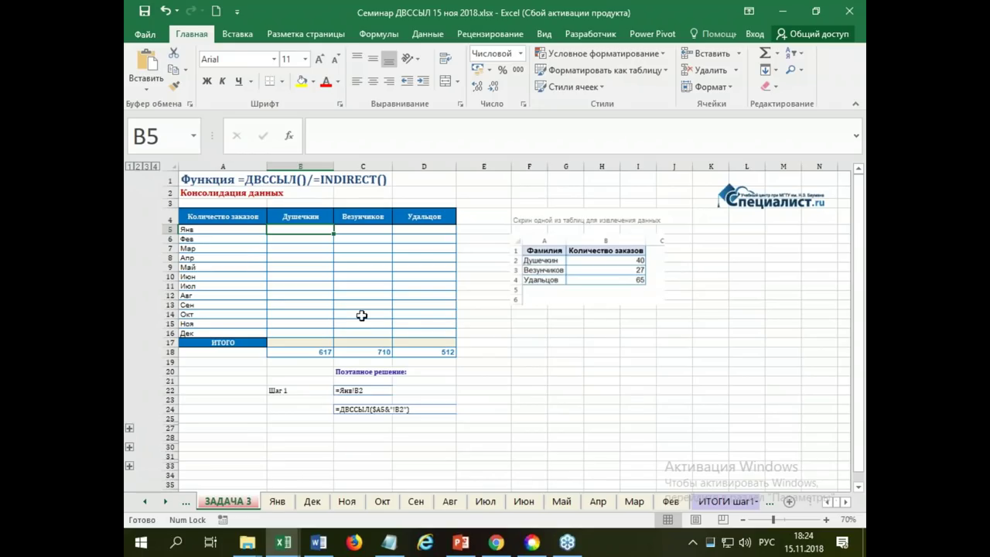
click(281, 505)
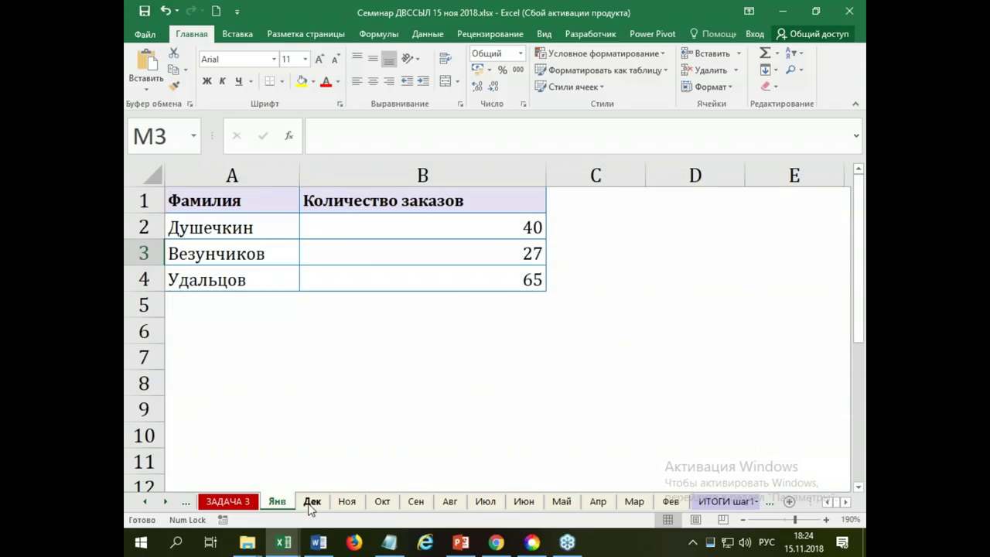
click(312, 507)
click(348, 506)
click(382, 507)
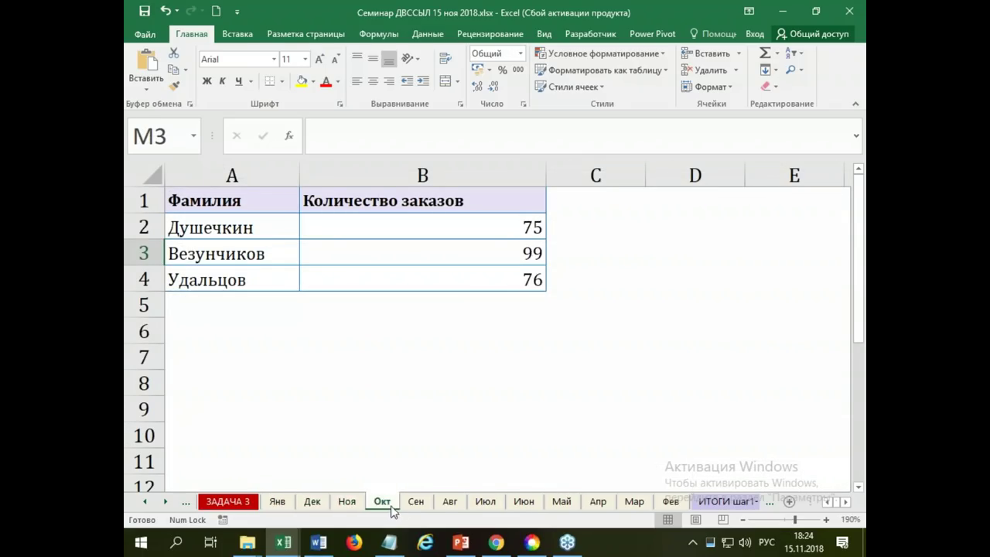
click(416, 506)
click(449, 506)
click(486, 507)
click(523, 506)
click(560, 507)
click(597, 505)
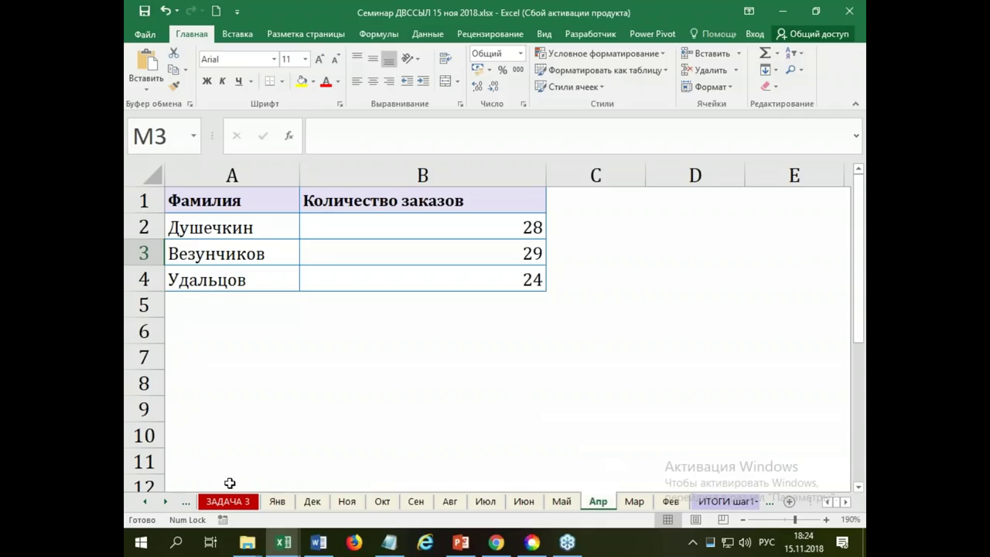
click(276, 502)
click(237, 502)
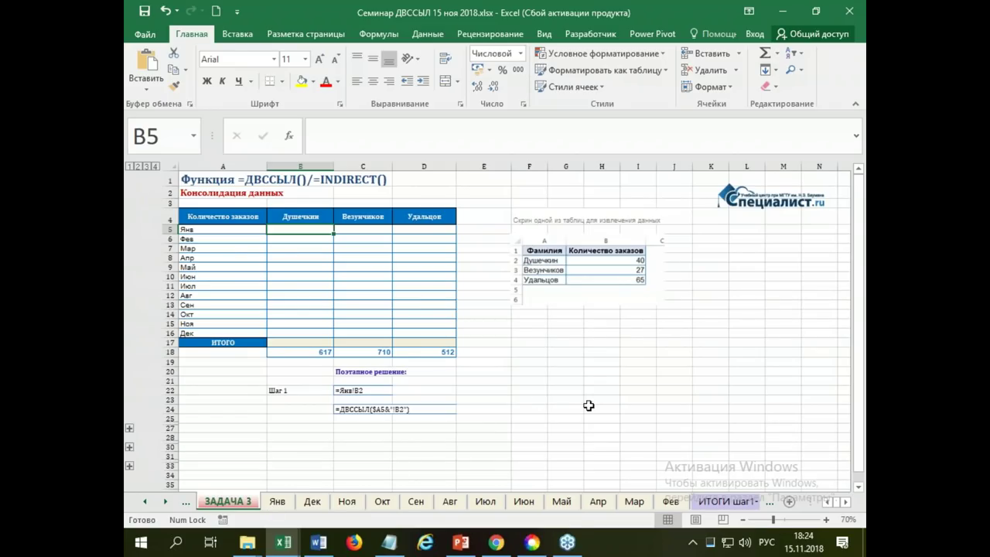
Step: Enter =Янв!B2 in ЗАДАЧА 3 cell B5 so Душечкин's January shows 40
ctrl+scroll(590, 405, up, 1)
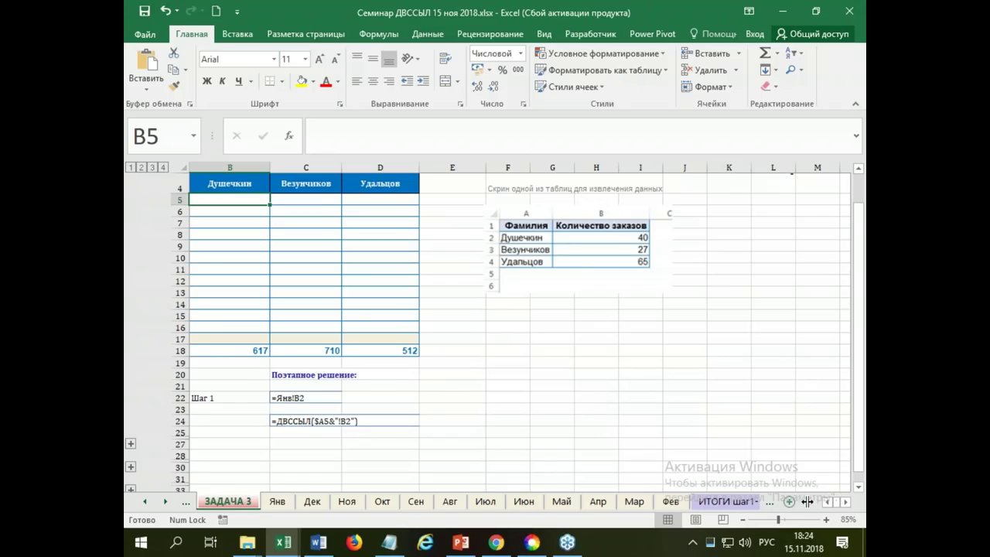
drag(807, 501, 705, 501)
click(723, 501)
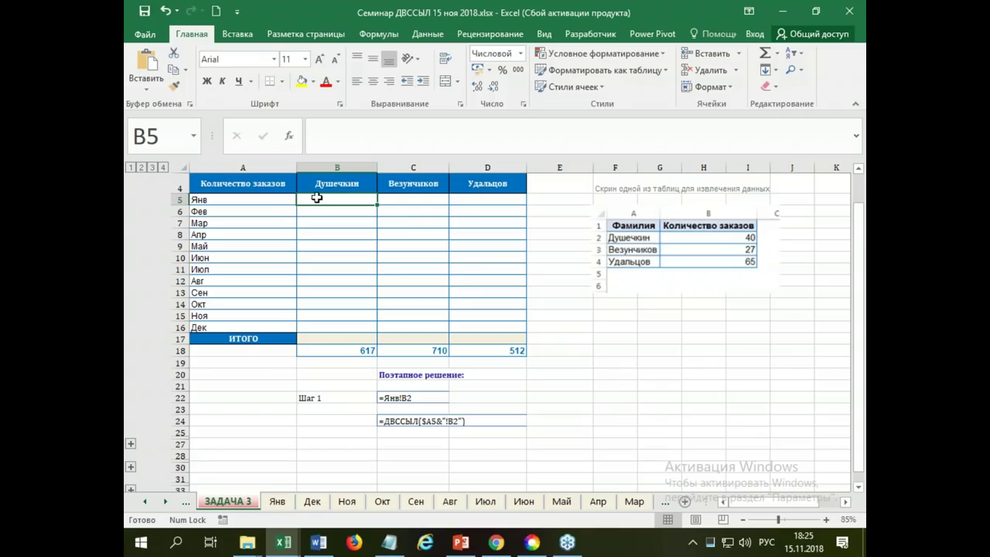
text(=)
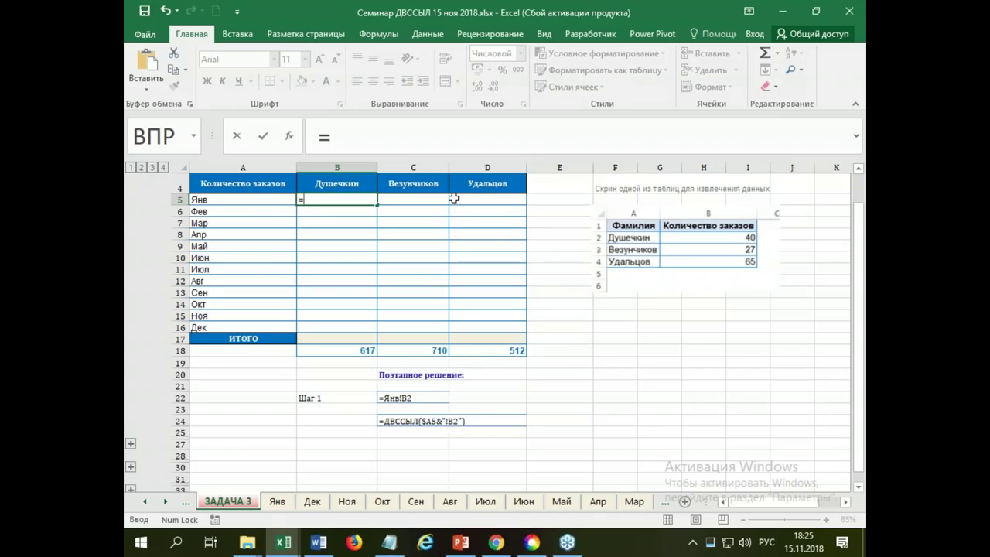
click(276, 502)
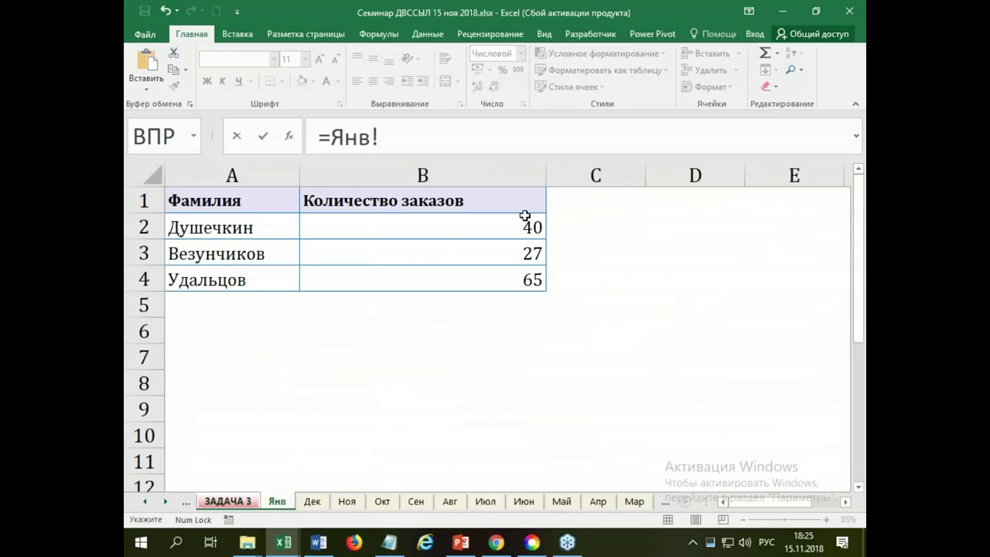
click(327, 229)
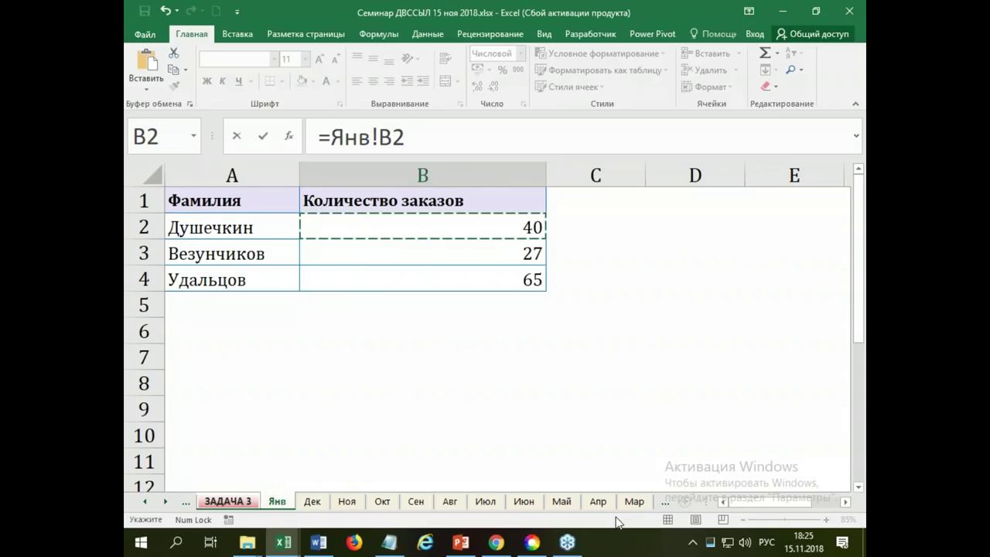
key(Return)
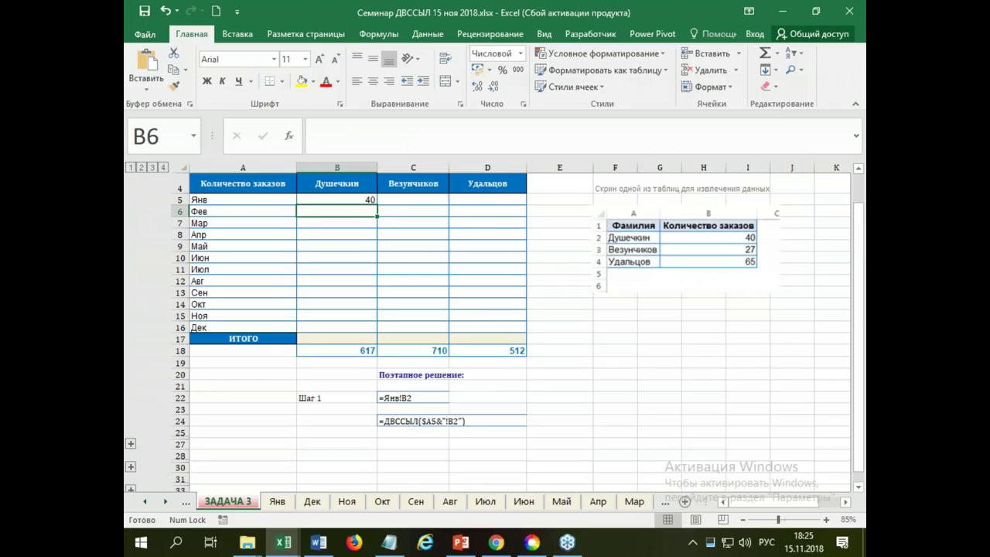
Step: Try filling B5's January formula down the column, inspect the copies, then undo the fill
click(351, 201)
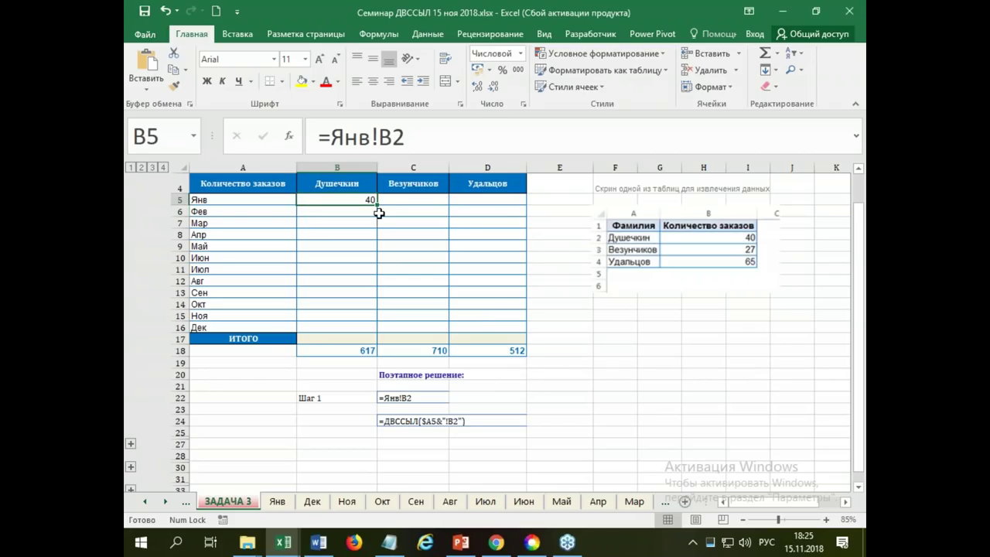
drag(377, 204, 360, 311)
click(344, 201)
click(343, 211)
click(342, 222)
click(343, 236)
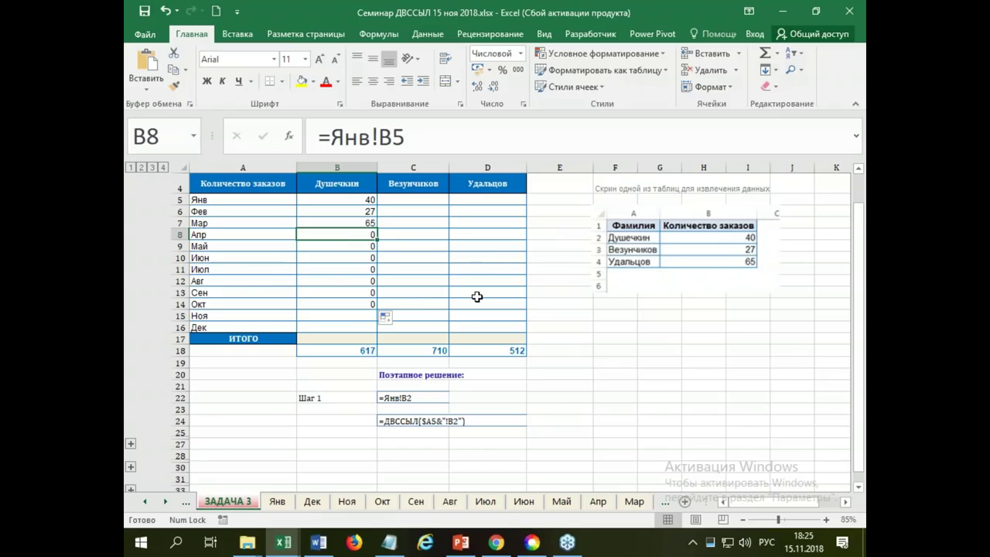
key(ctrl+z)
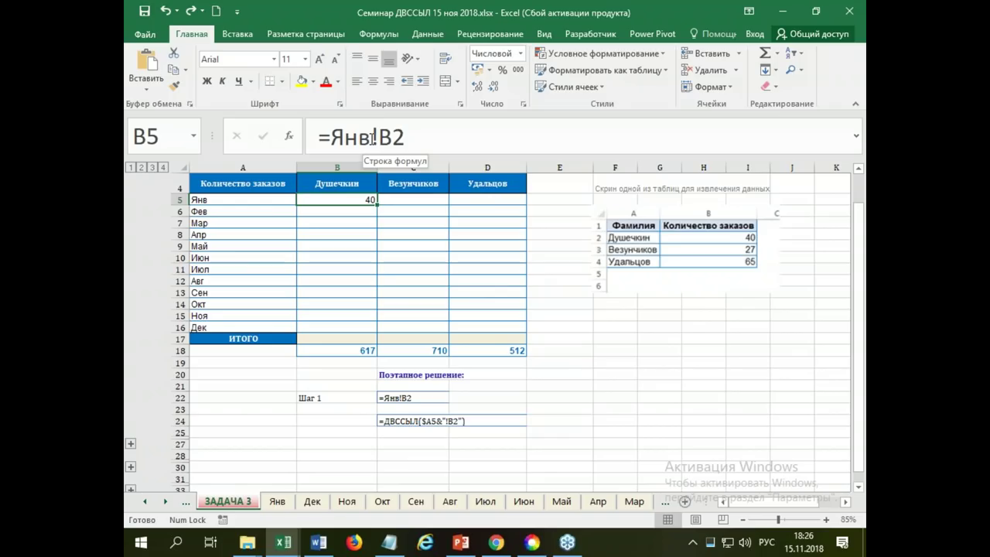
Step: Rewrite B5 as =A5&"!B2" so it displays the text Янв!B2
click(373, 138)
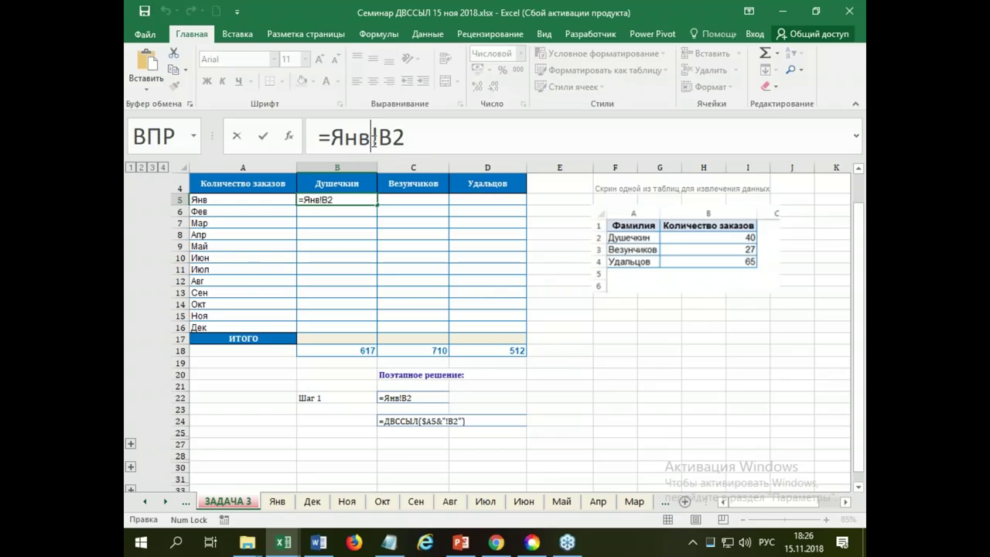
key(BackSpace)
key(BackSpace)
key(BackSpace)
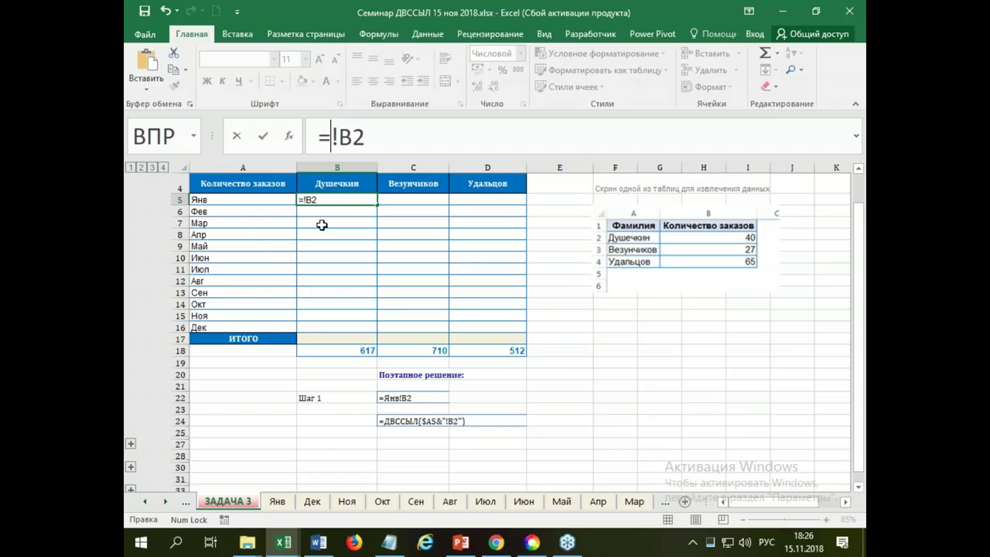
click(209, 199)
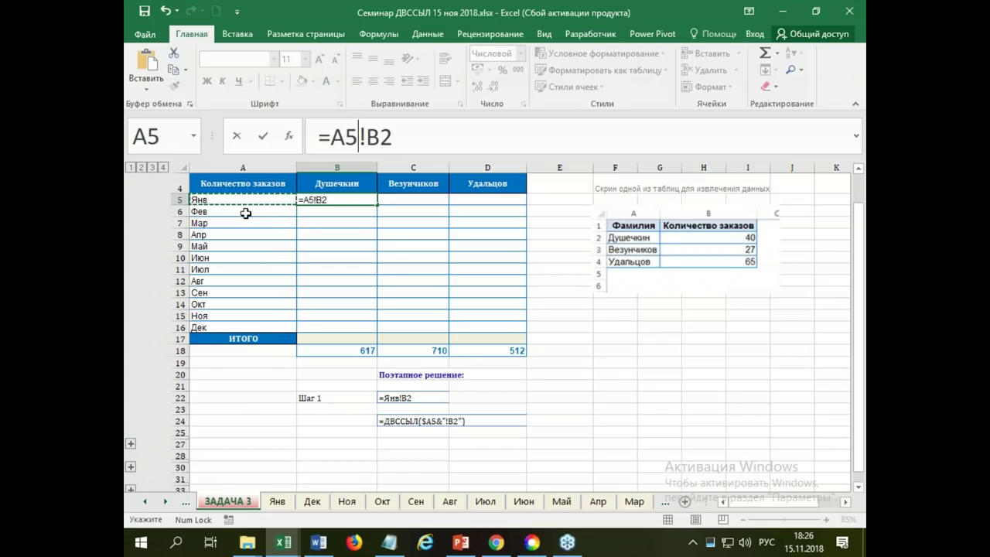
key(alt+shift)
text(&)
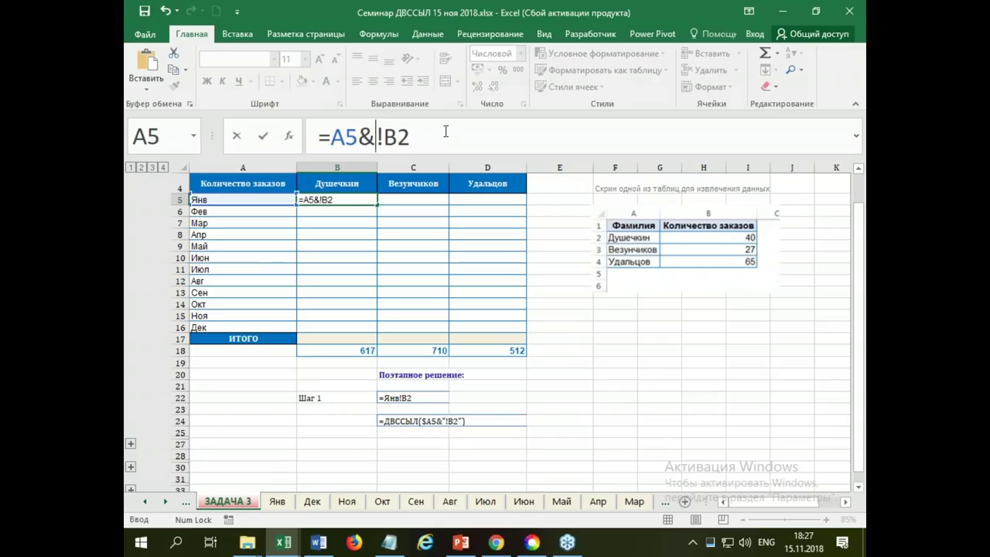
text(@)
key(BackSpace)
text(")
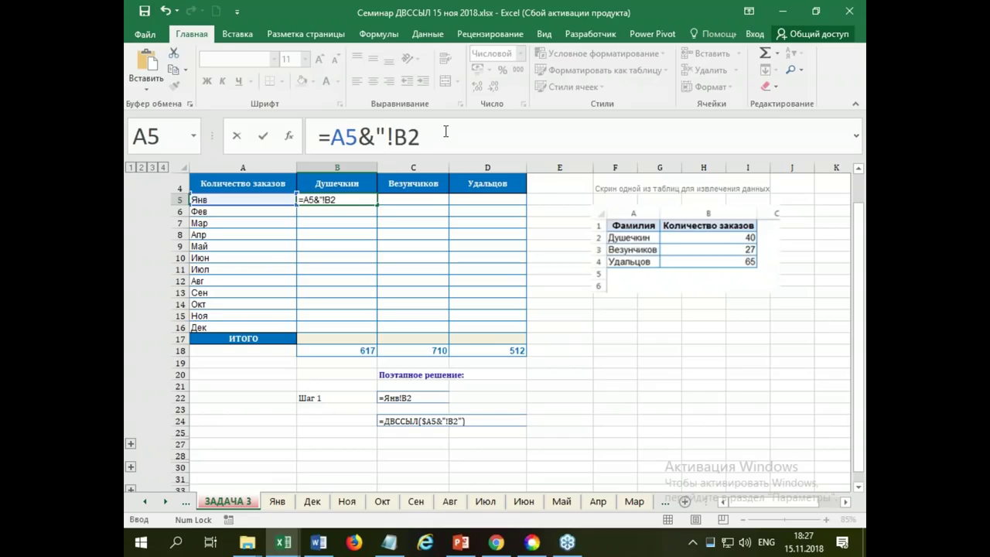
click(434, 132)
text(")
key(Return)
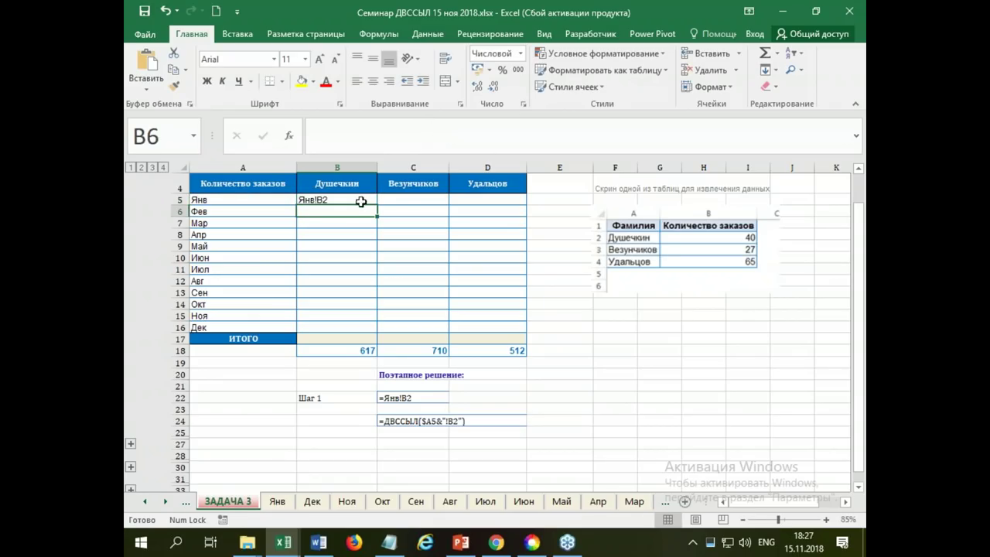
click(361, 201)
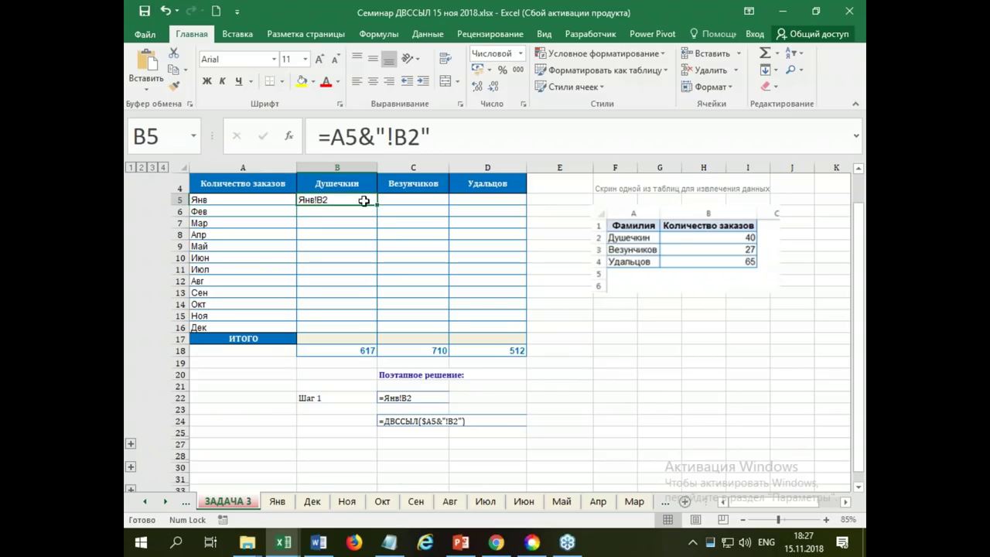
Step: Fill B5's =A5&"!B2" formula down to B16, giving Фев!B2 through Дек!B2, and reselect B5
drag(378, 205, 382, 331)
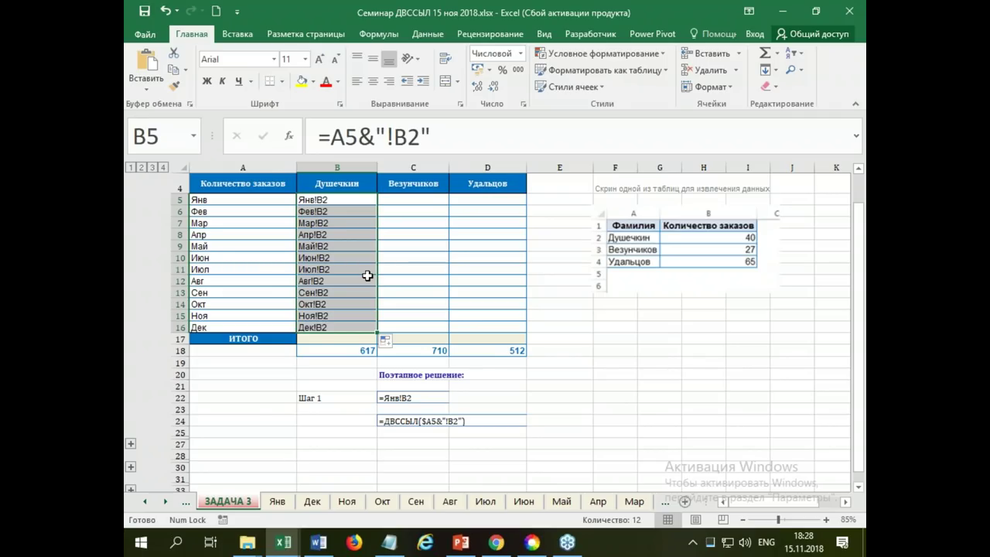
key(shift+Up)
key(shift+Up)
key(shift+Up)
click(321, 199)
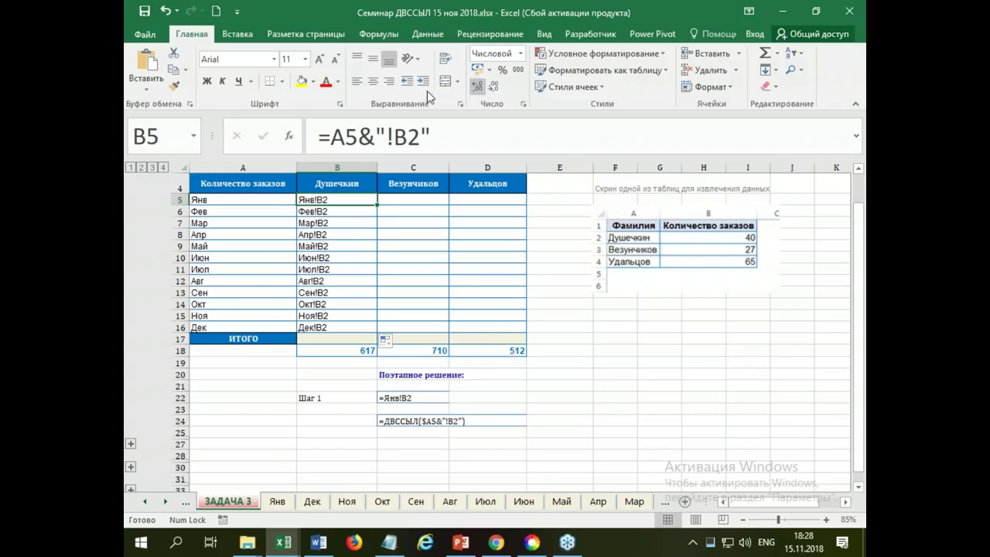
click(332, 139)
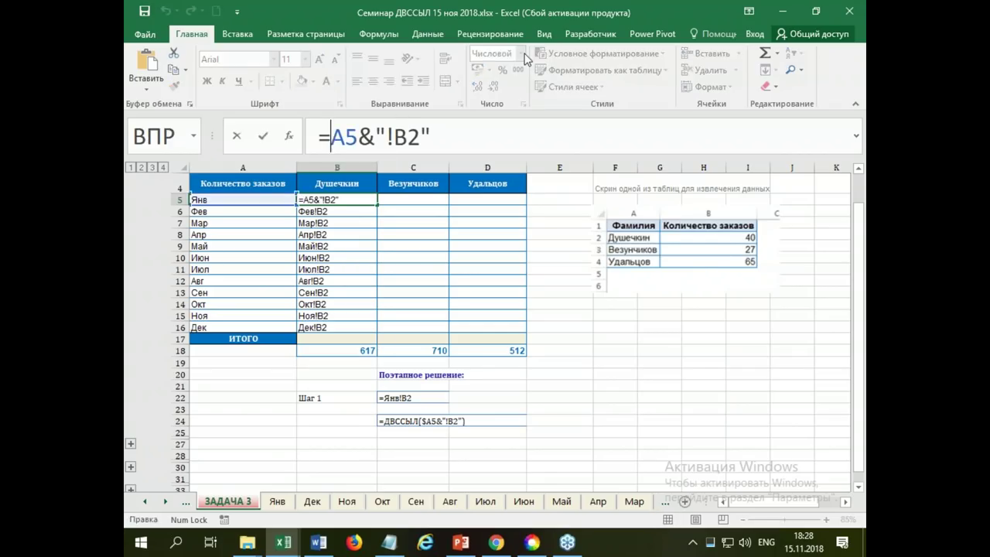
Step: Change B5 to =ДВССЫЛ(A5&"!B2") and fill it down through B16 for January–December
text(ldccsk)
key(BackSpace)
key(BackSpace)
key(BackSpace)
key(BackSpace)
key(BackSpace)
key(BackSpace)
key(alt+shift)
text(лвссыл)
key(BackSpace)
key(BackSpace)
key(BackSpace)
key(BackSpace)
key(BackSpace)
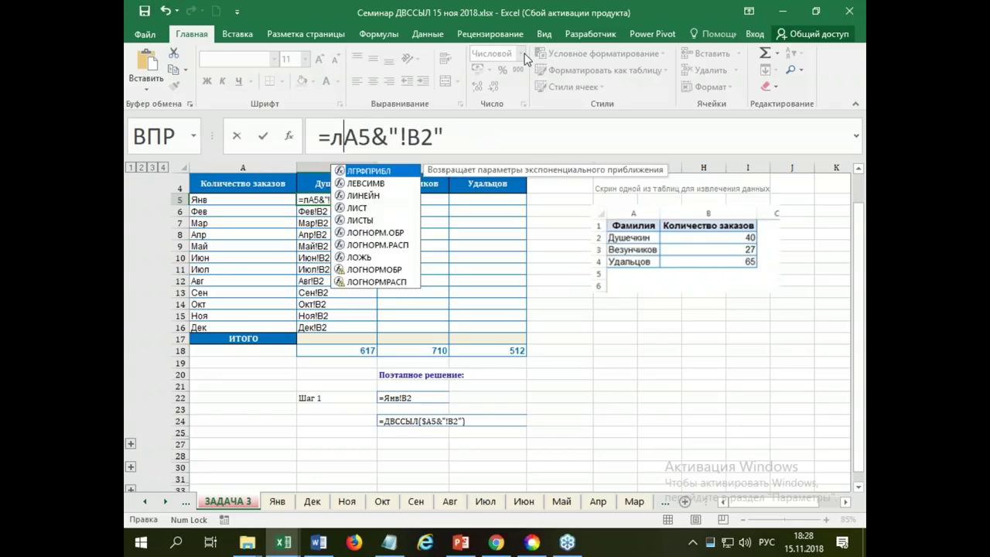
key(BackSpace)
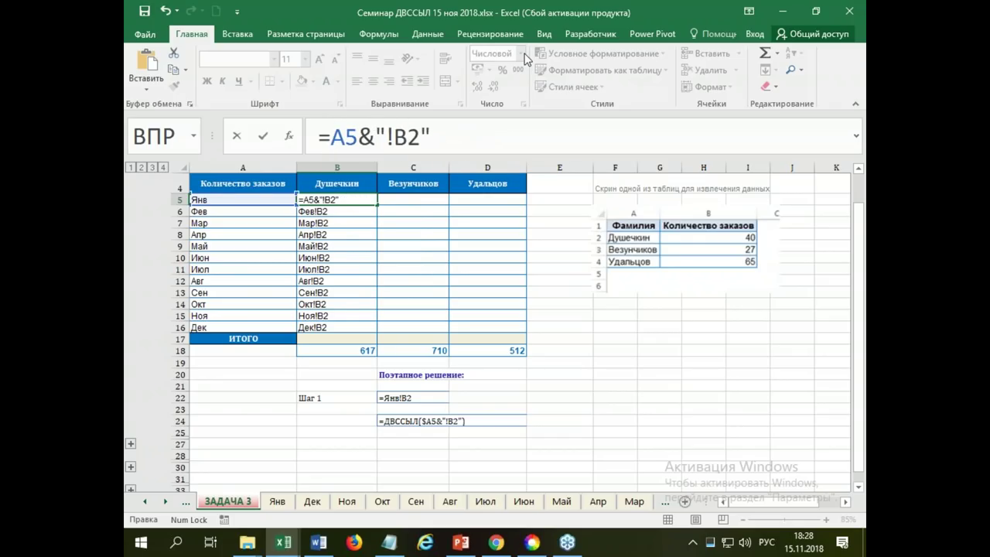
text(дв)
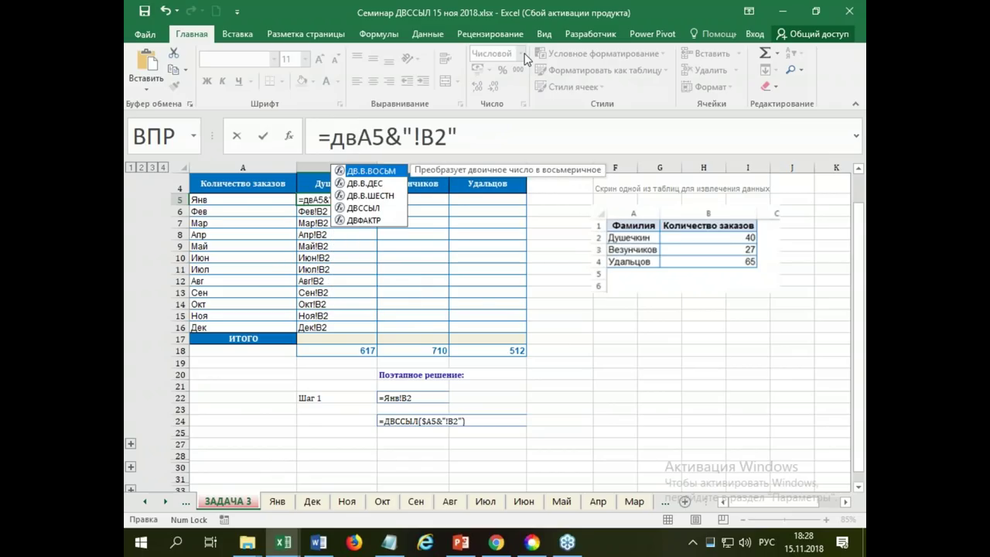
key(Down)
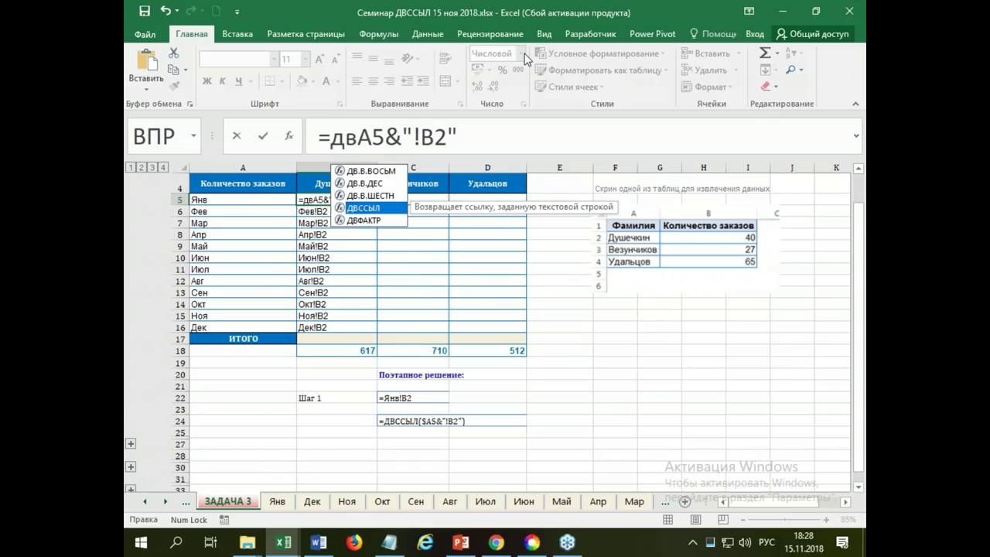
key(Tab)
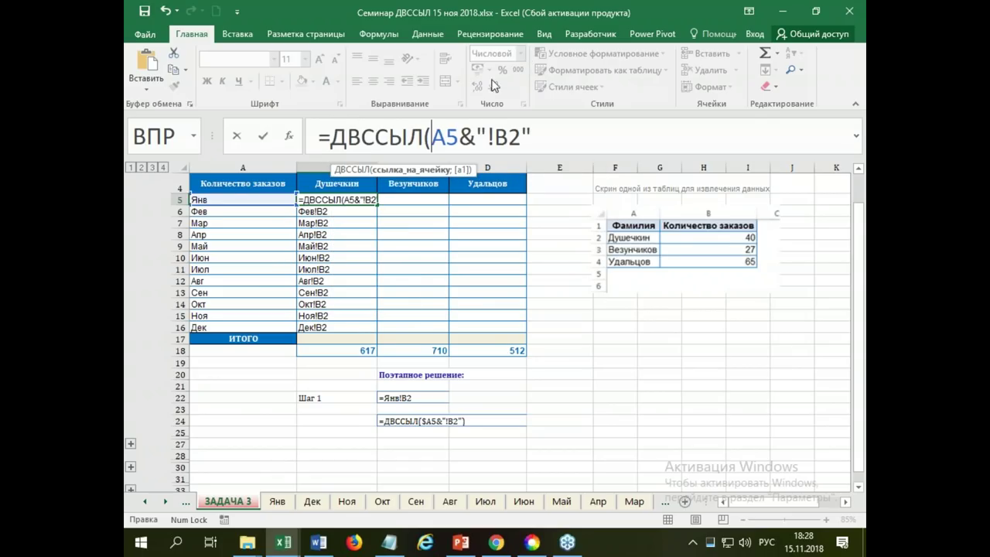
click(563, 140)
text())
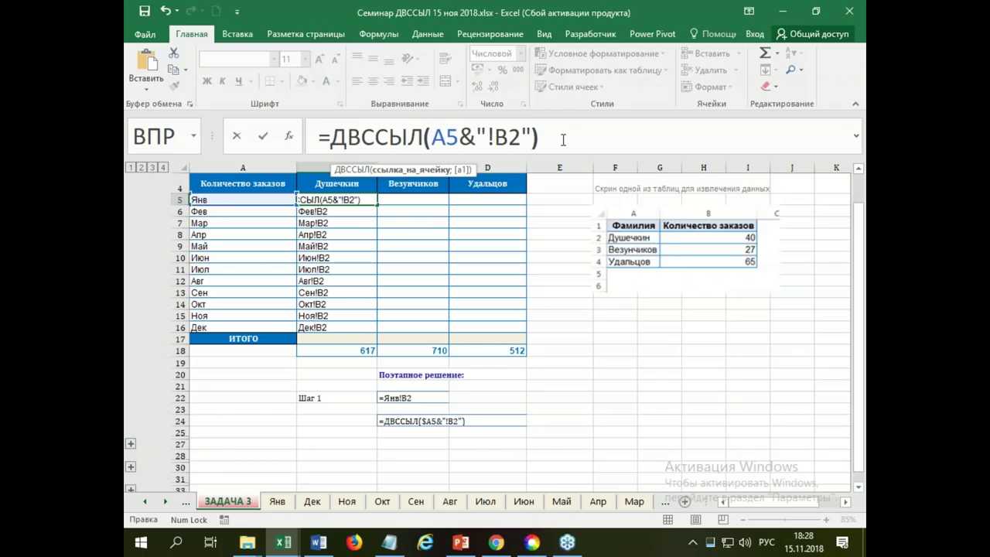
key(Return)
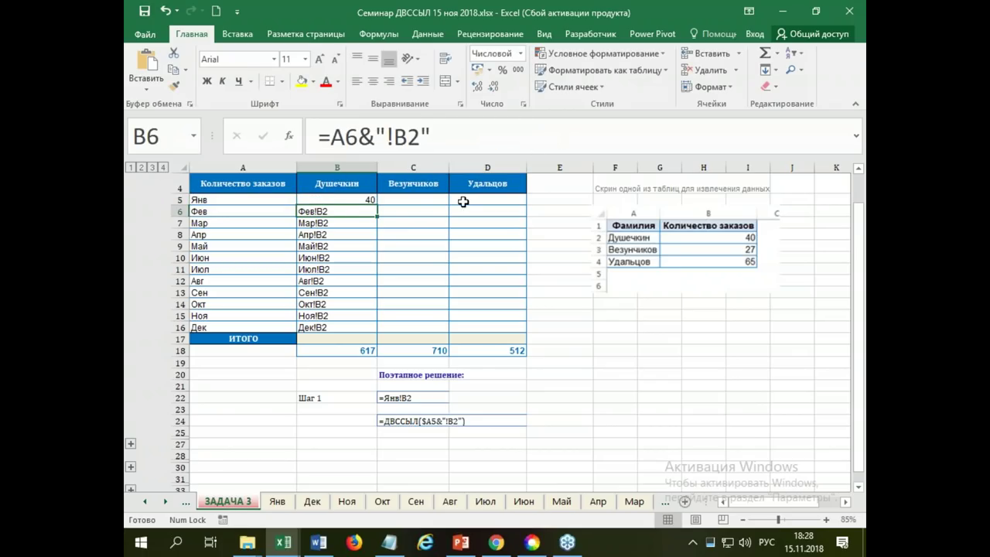
click(328, 201)
drag(376, 205, 369, 330)
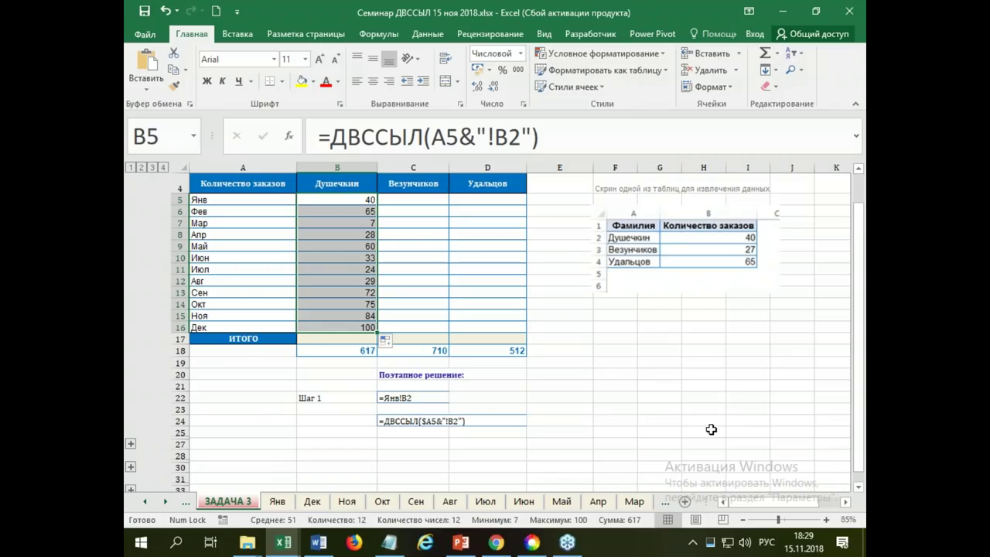
Step: AutoSum B5:B16 into B17 for a total of 617, then review B5's ДВССЫЛ formula
key(alt+equal)
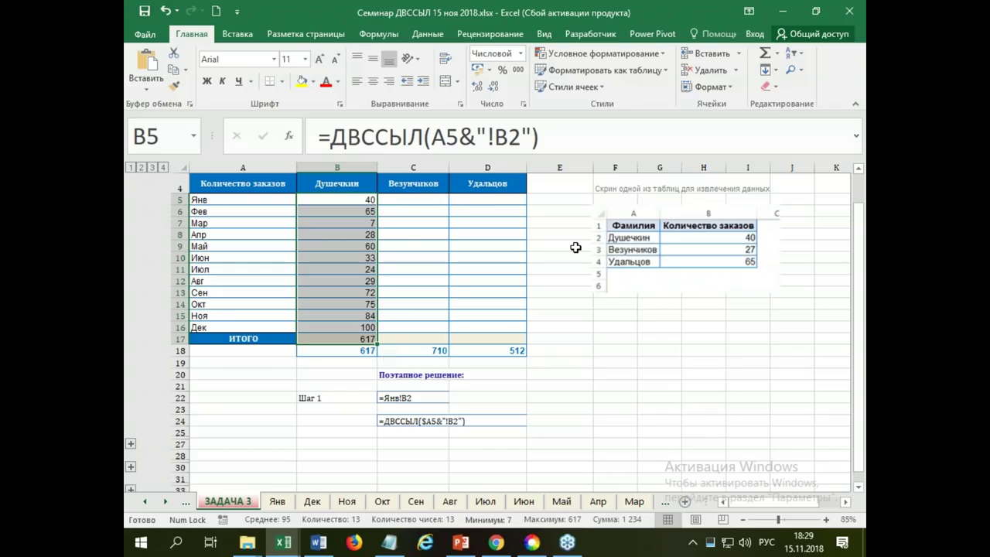
click(145, 501)
click(145, 501)
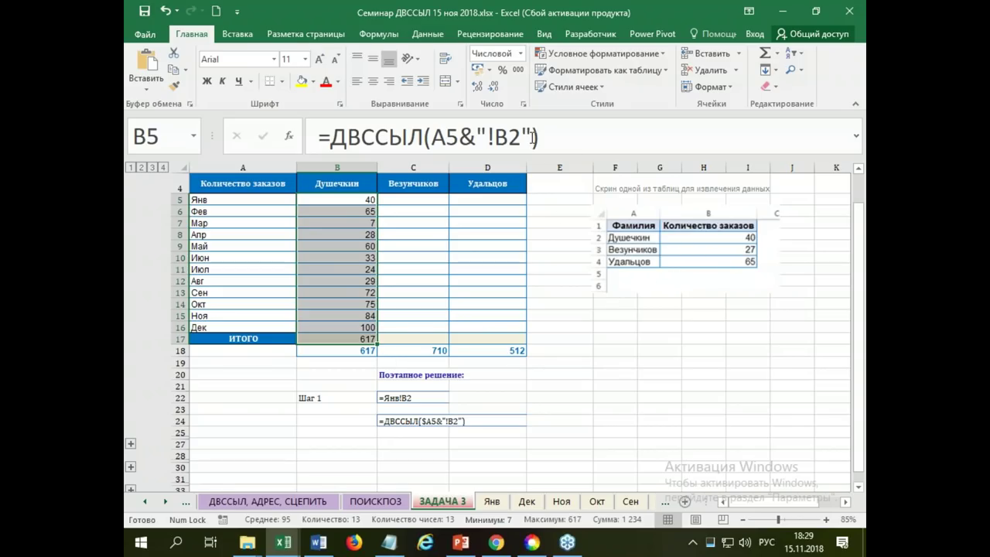
click(490, 136)
drag(487, 136, 521, 136)
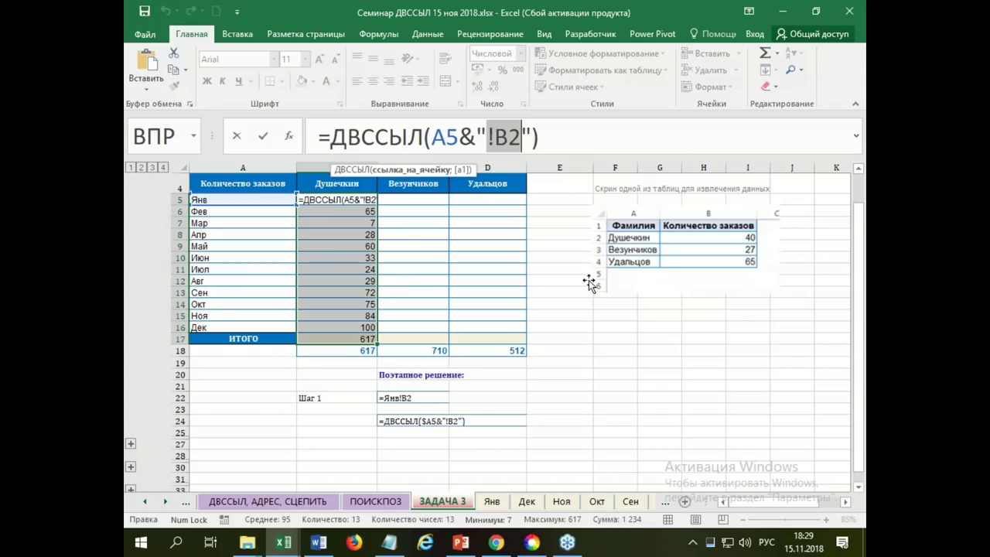
key(Escape)
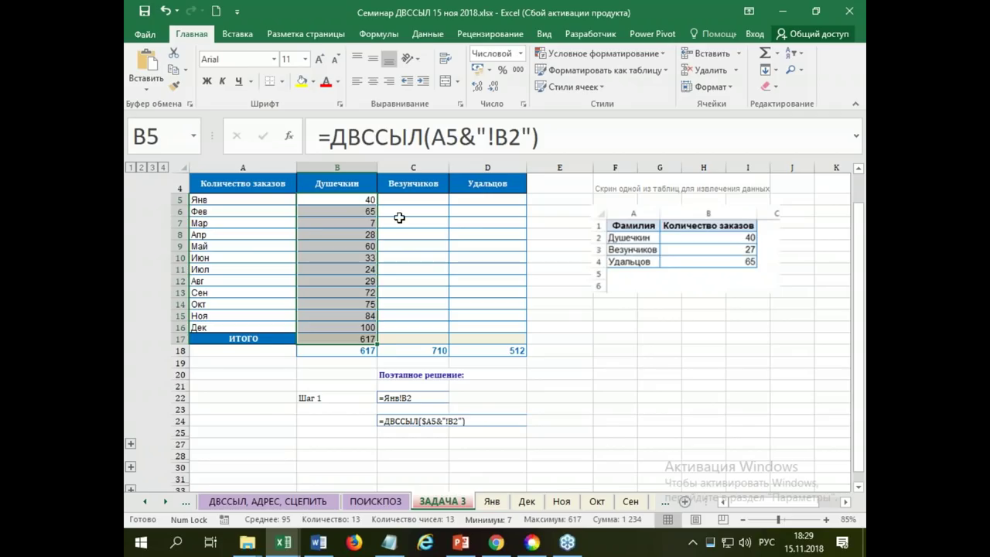
Step: Undo and redo the recent edits, returning to the filled ДВССЫЛ column
key(ctrl+z)
key(ctrl+z)
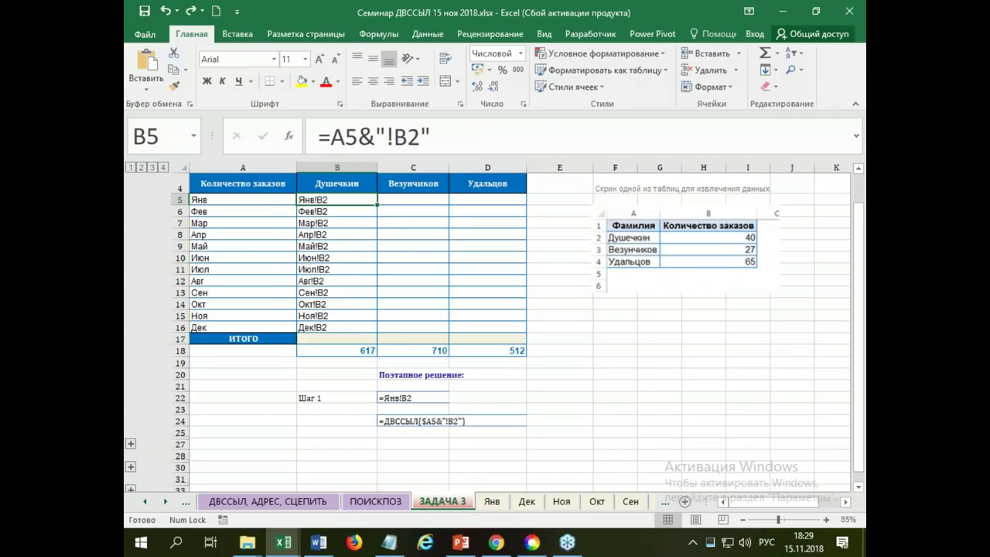
key(ctrl+z)
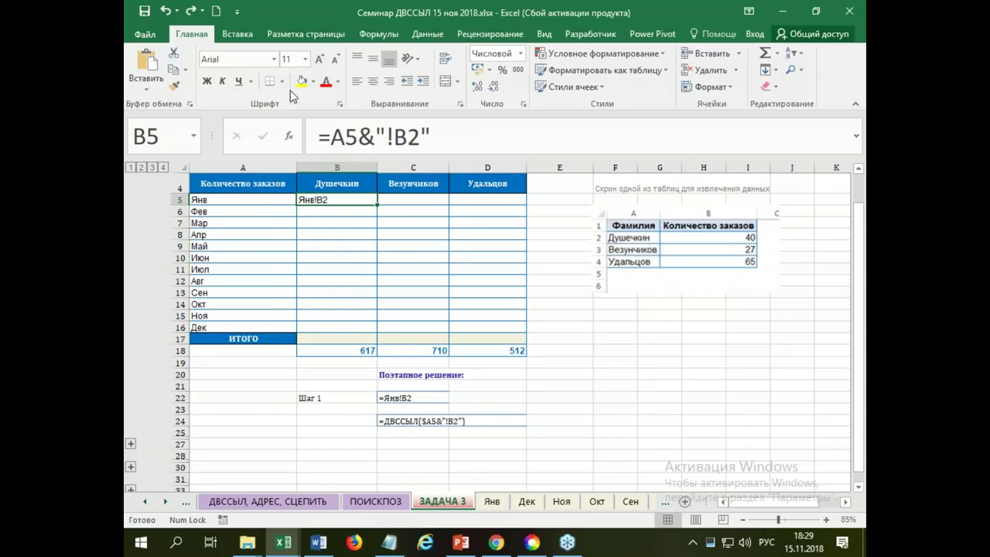
click(191, 11)
click(191, 11)
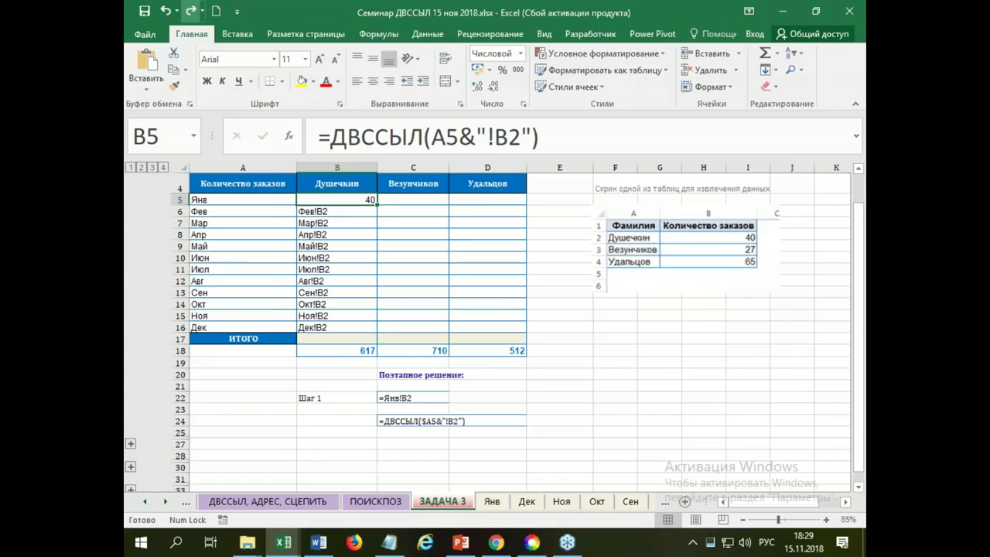
click(191, 11)
Step: Clear B6:B16 so only January's ДВССЫЛ result of 40 remains
drag(328, 211, 345, 327)
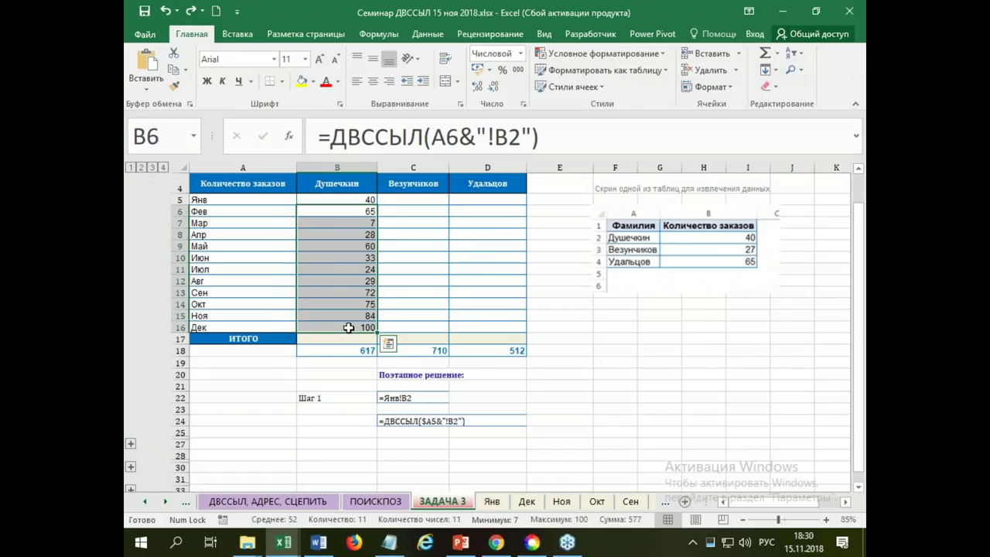
key(Delete)
click(349, 198)
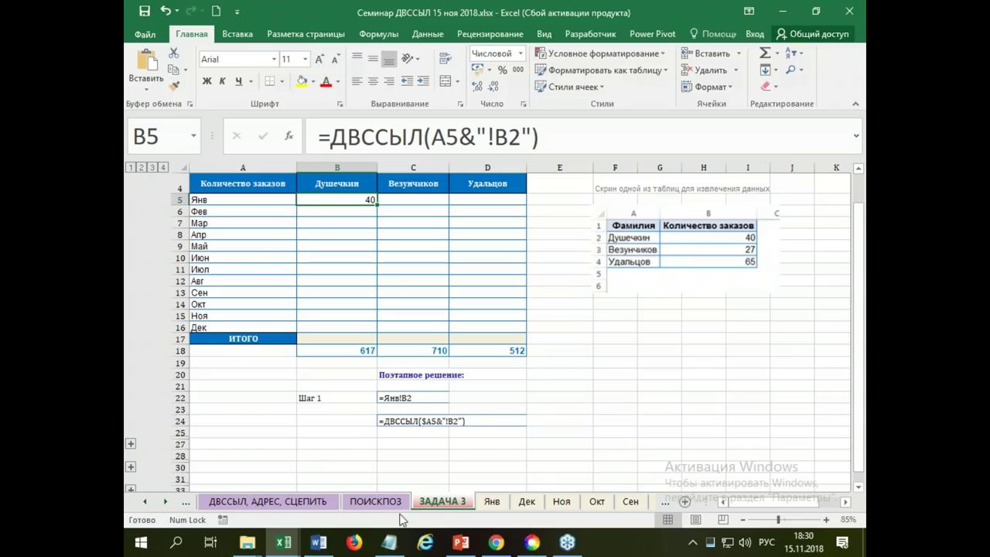
Step: On the ДВССЫЛ, АДРЕС, СЦЕПИТЬ sheet, clear the results in B8 and B10
click(257, 503)
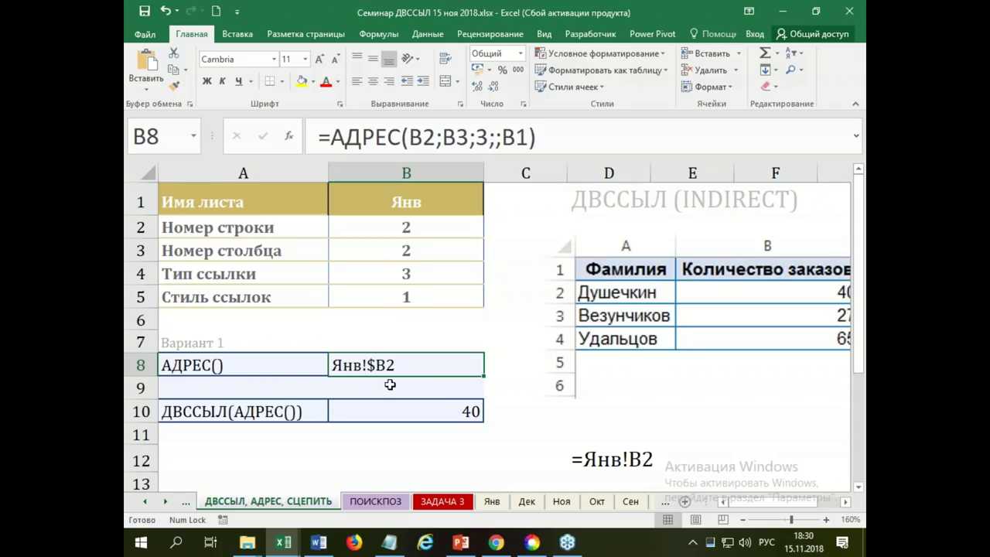
key(Delete)
click(396, 412)
key(Delete)
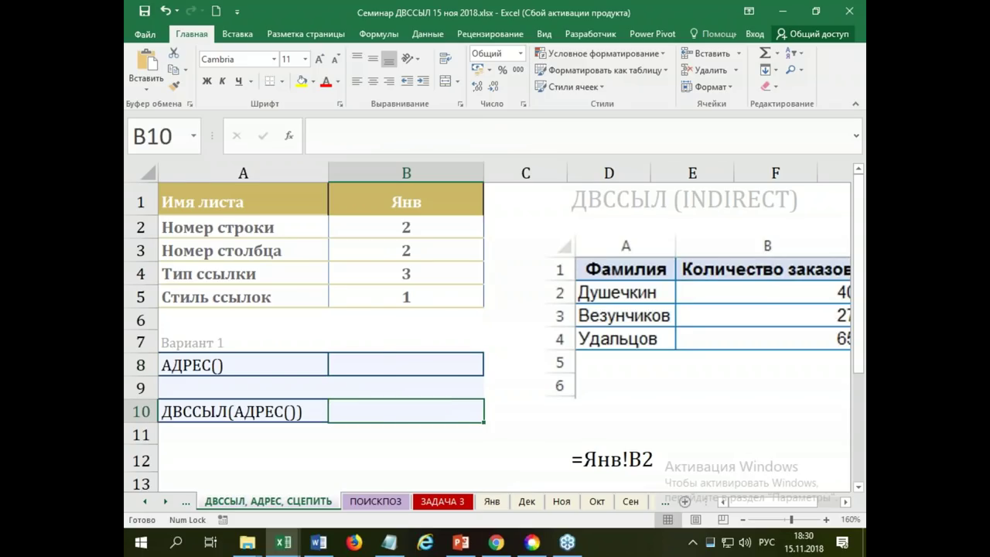
Step: Start a new =АДРЕС( formula in B8
click(381, 363)
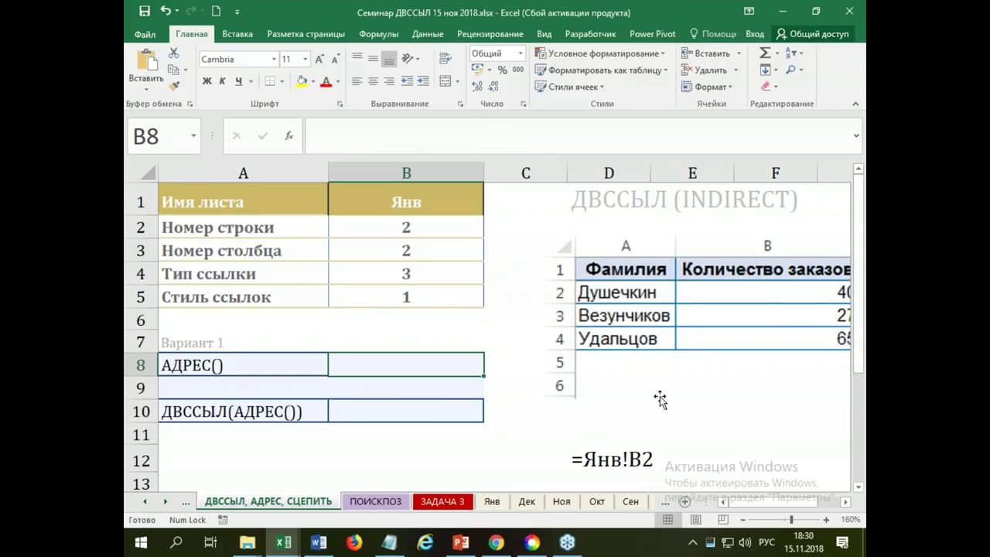
text(=ад)
key(Tab)
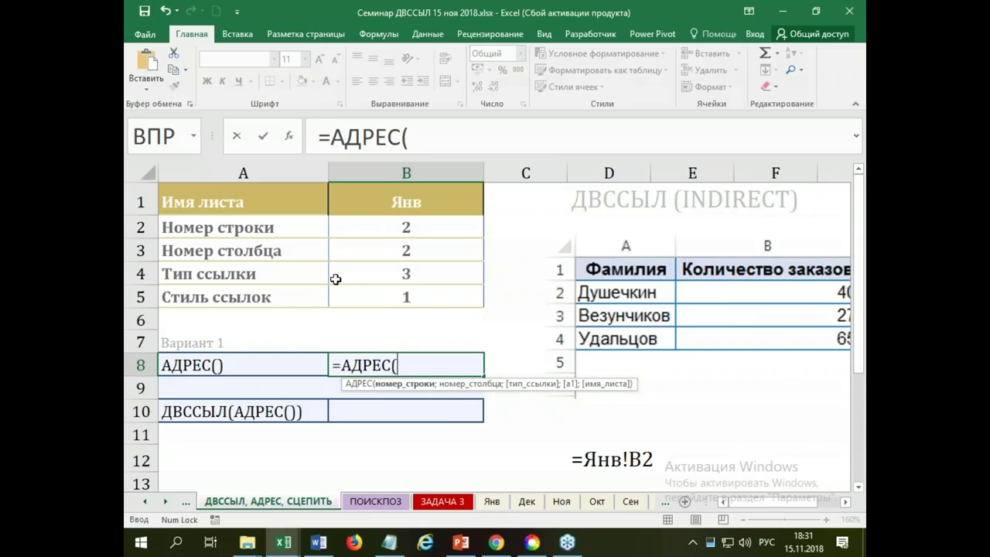
Step: Make B8 read =АДРЕС(B2;B3; with B2 as row and B3 as column
click(371, 228)
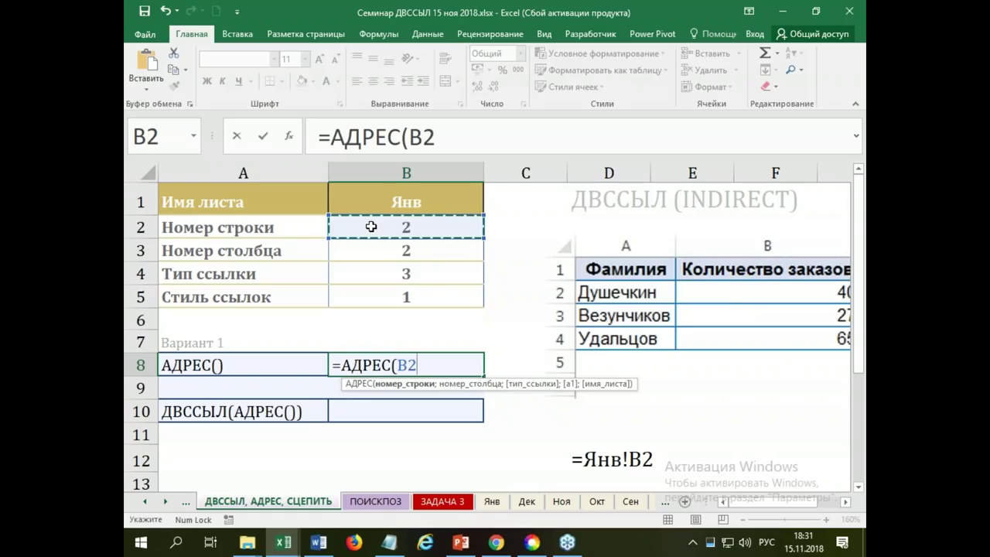
text(;)
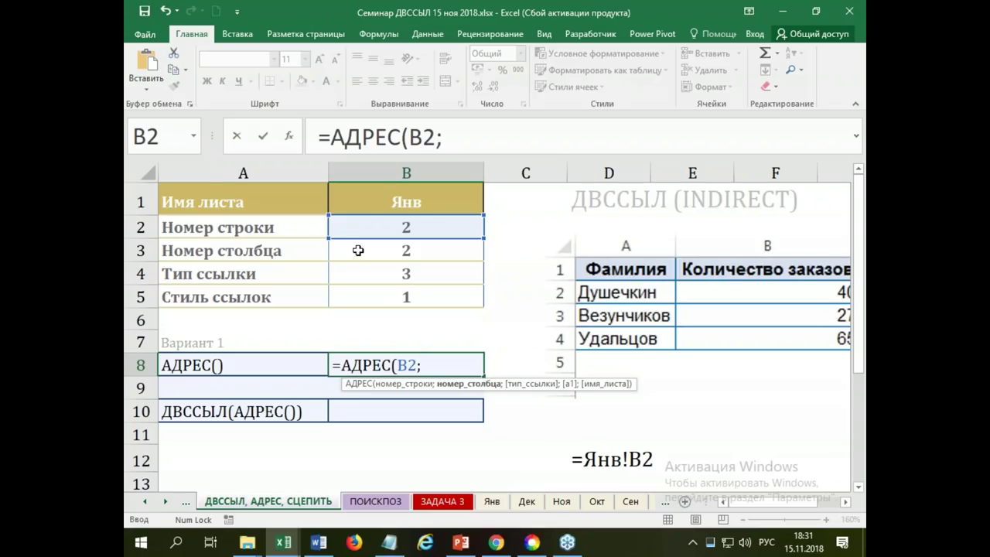
click(358, 250)
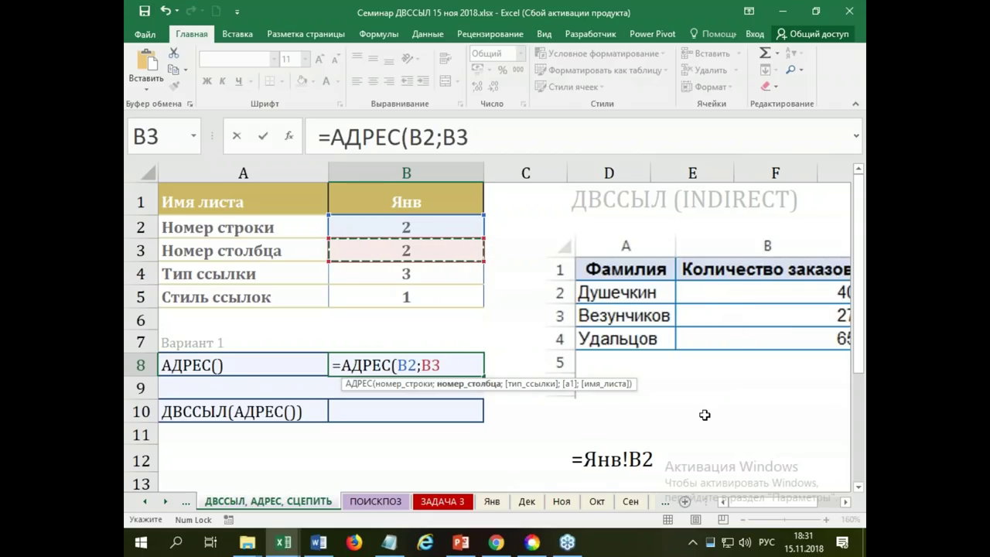
text(;3;;)
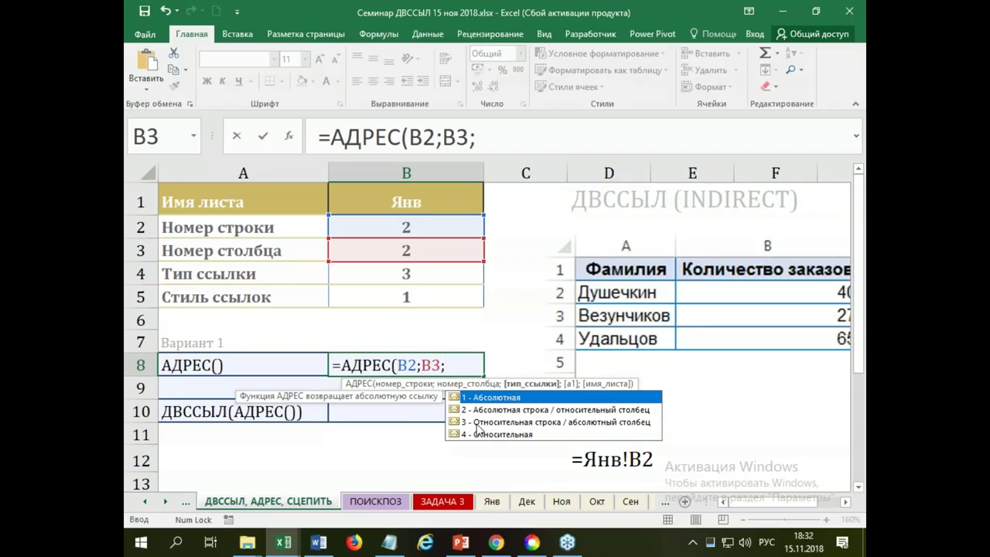
Step: Complete B8 as =АДРЕС(B2;B3;3;;B1), with B1 supplying the sheet name, returning Янв!$B2
text(3;)
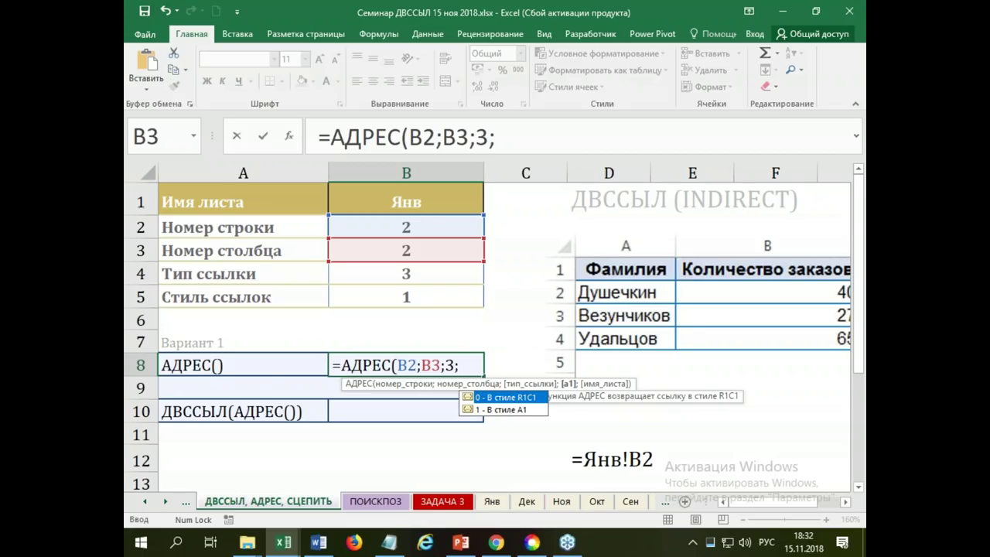
text(;)
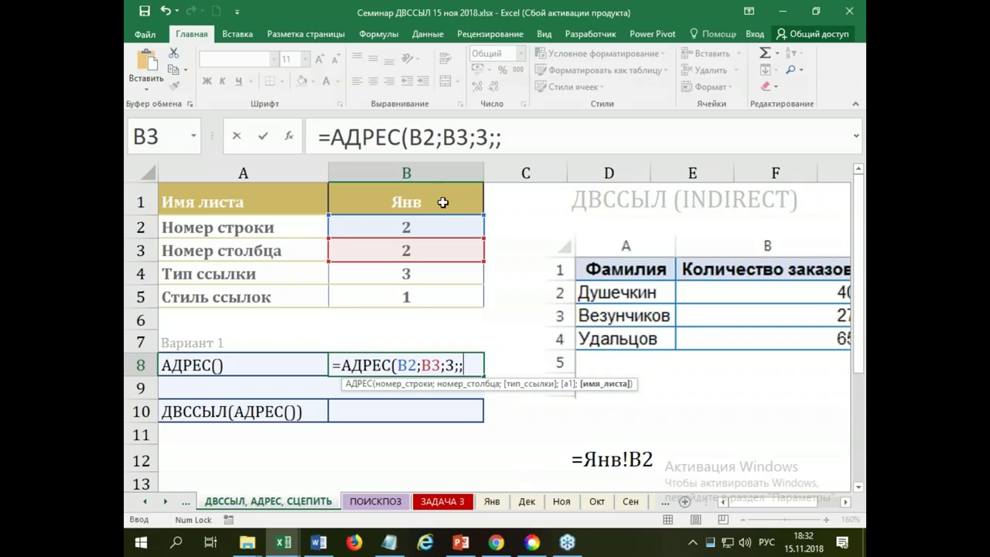
click(389, 200)
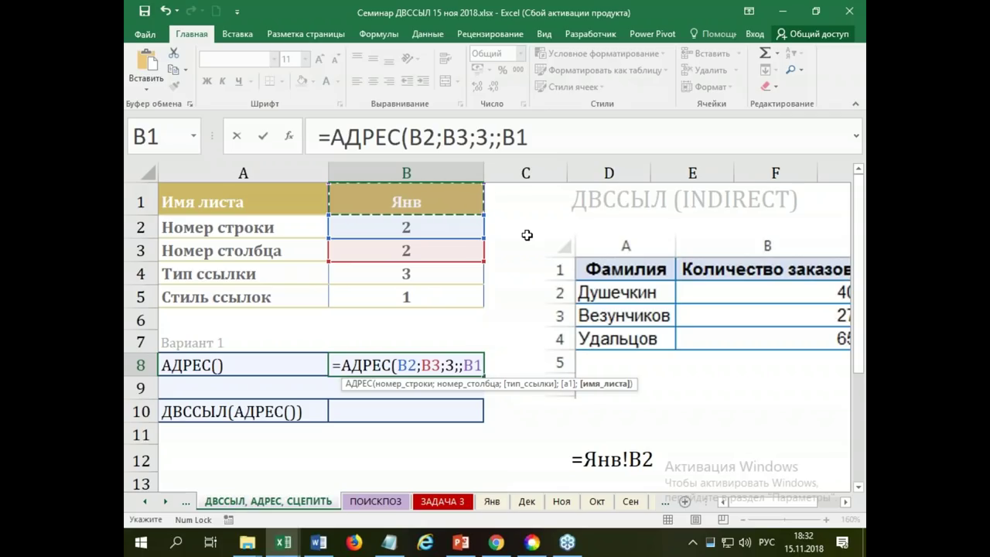
text())
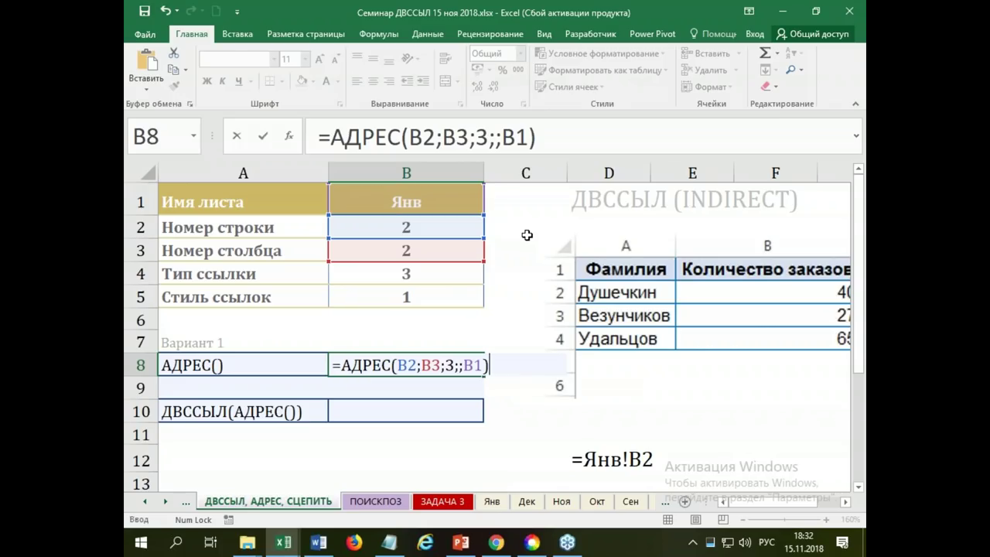
key(Return)
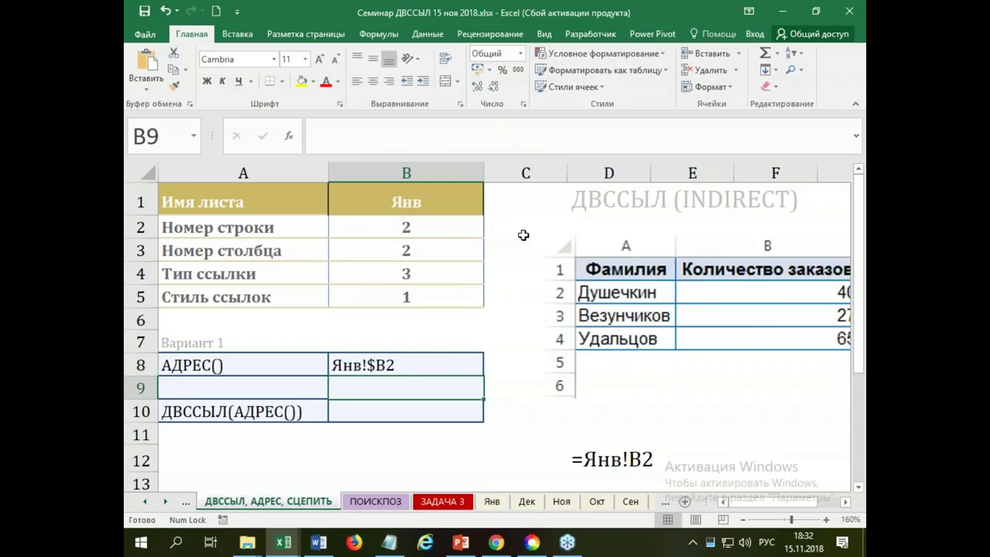
click(427, 365)
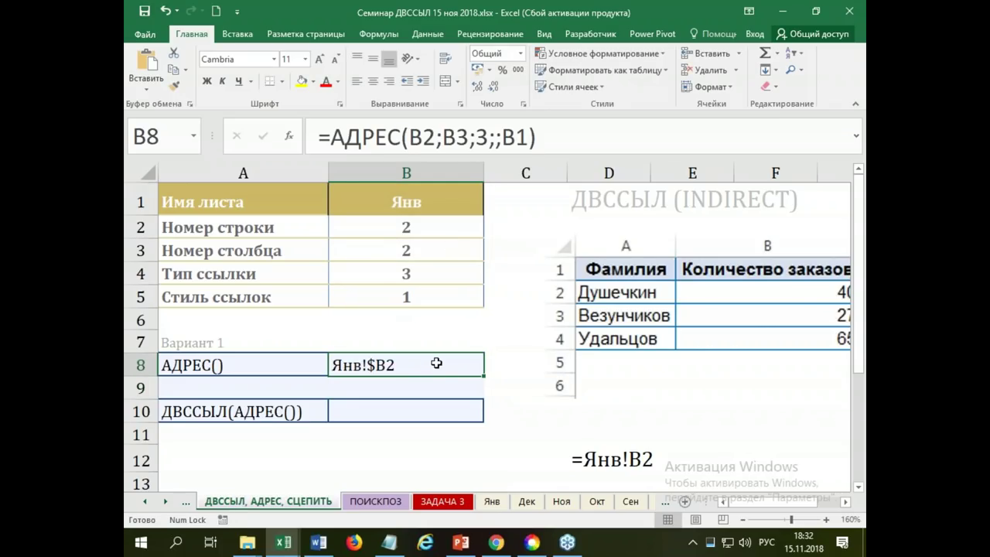
ctrl+scroll(447, 364, down, 1)
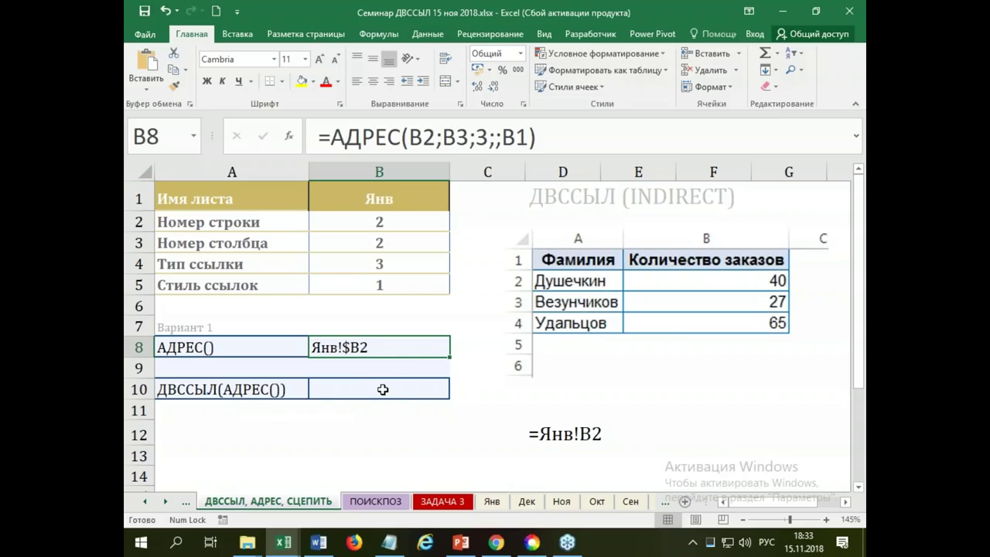
click(383, 390)
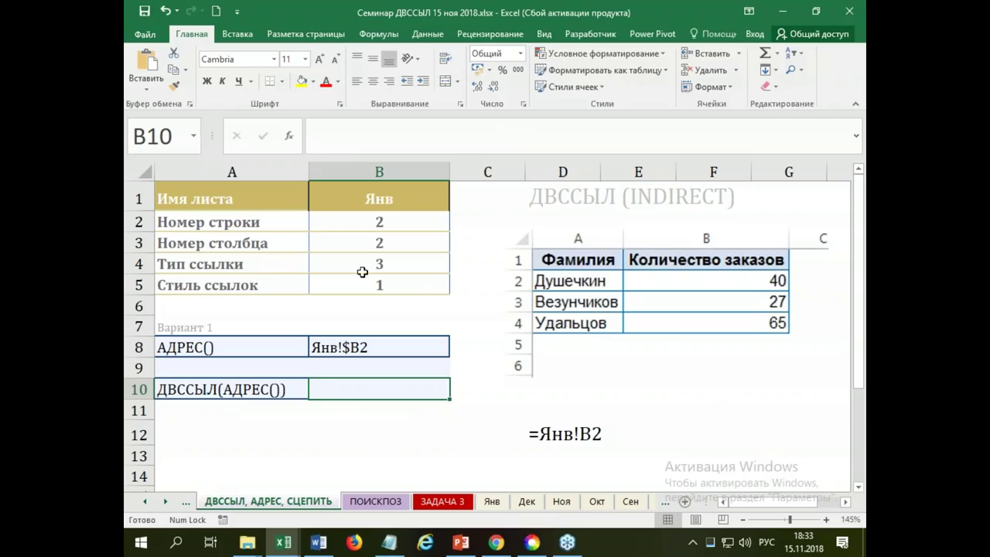
click(146, 502)
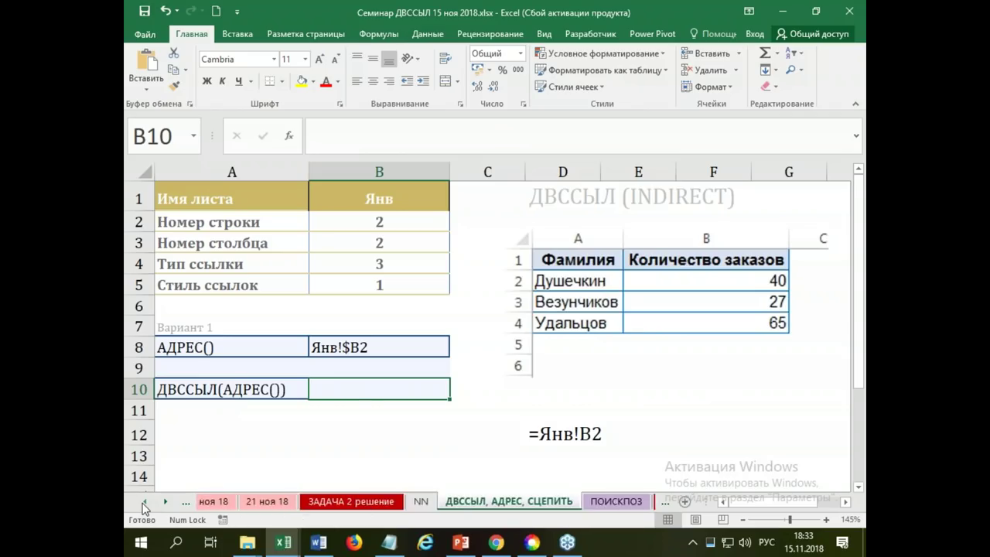
click(145, 502)
click(145, 502)
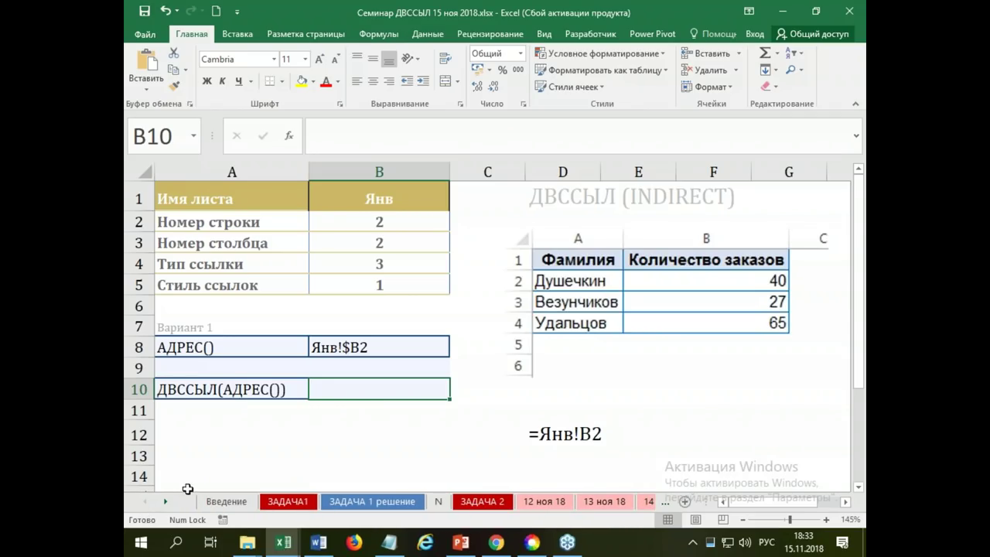
click(226, 501)
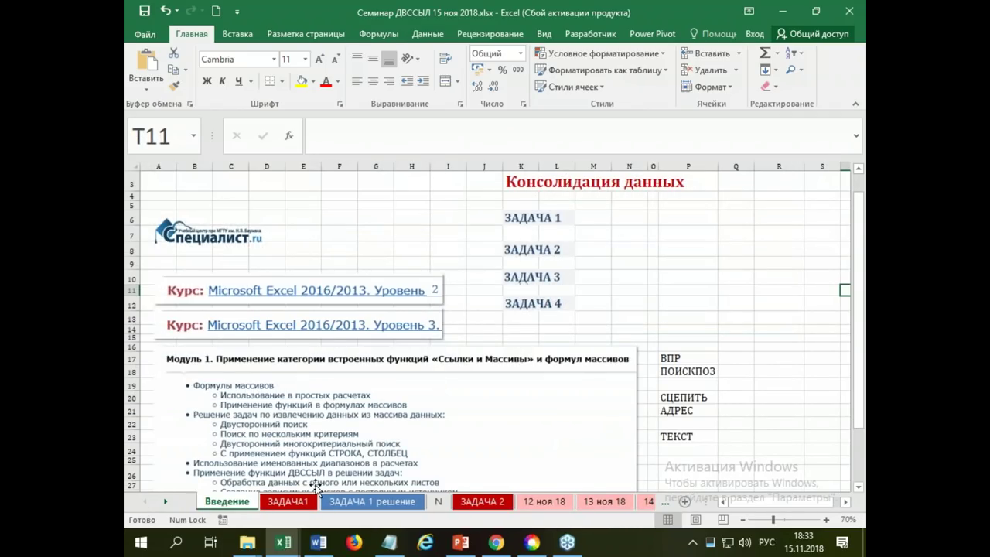
click(288, 501)
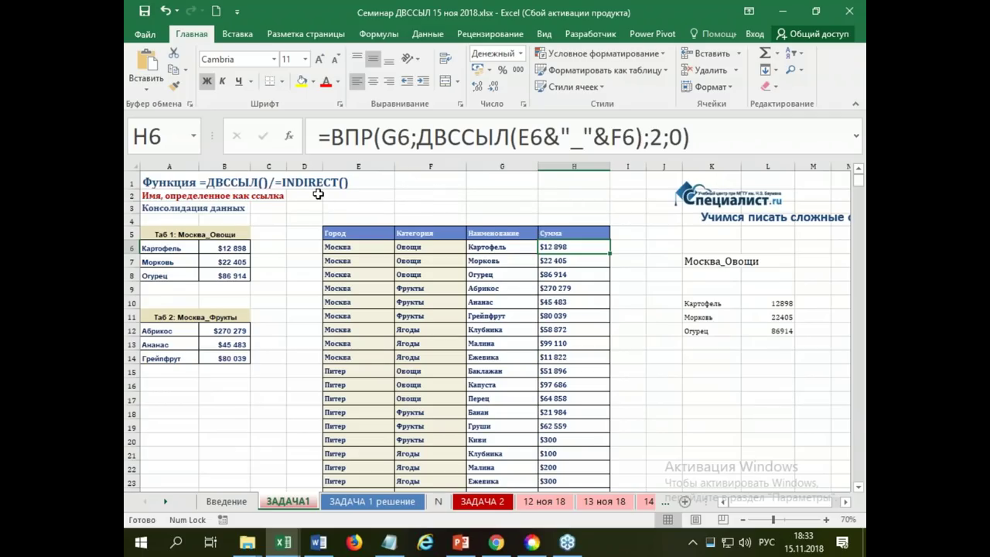
click(226, 501)
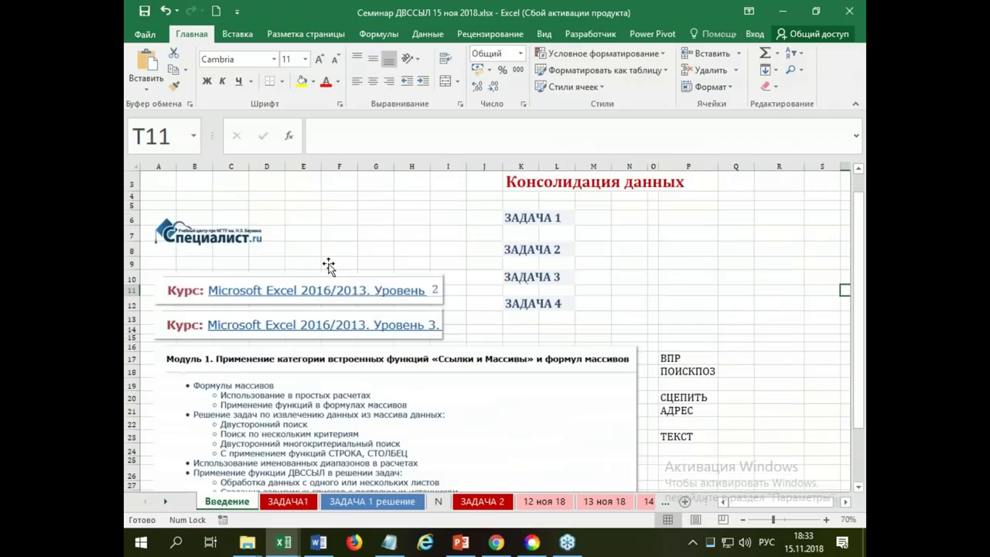
click(534, 278)
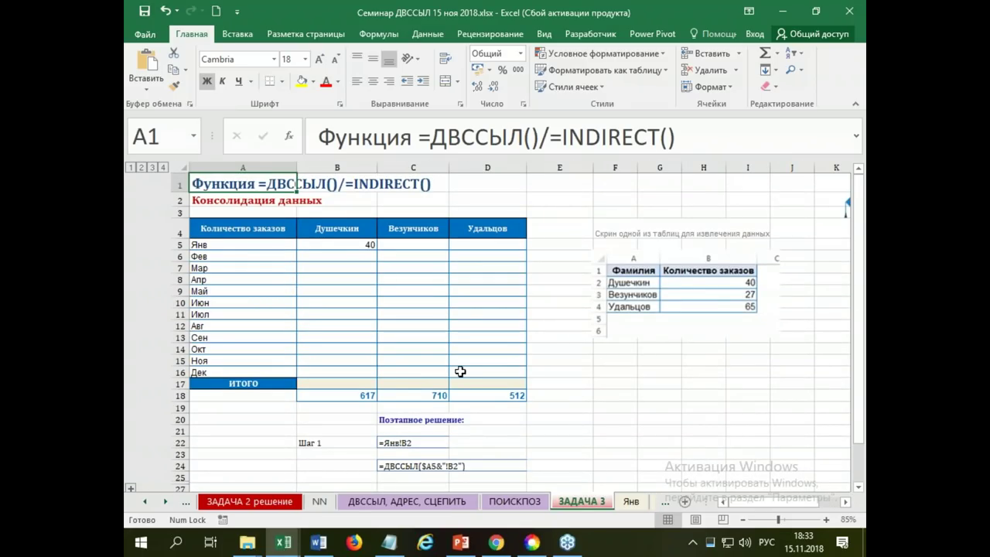
click(150, 503)
click(150, 502)
click(151, 503)
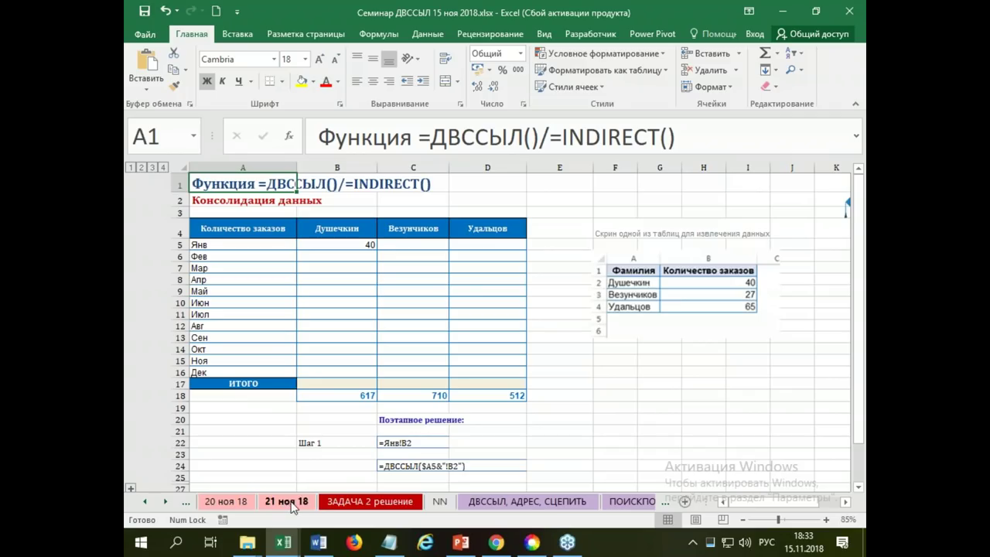
click(166, 502)
click(166, 502)
click(165, 502)
click(307, 503)
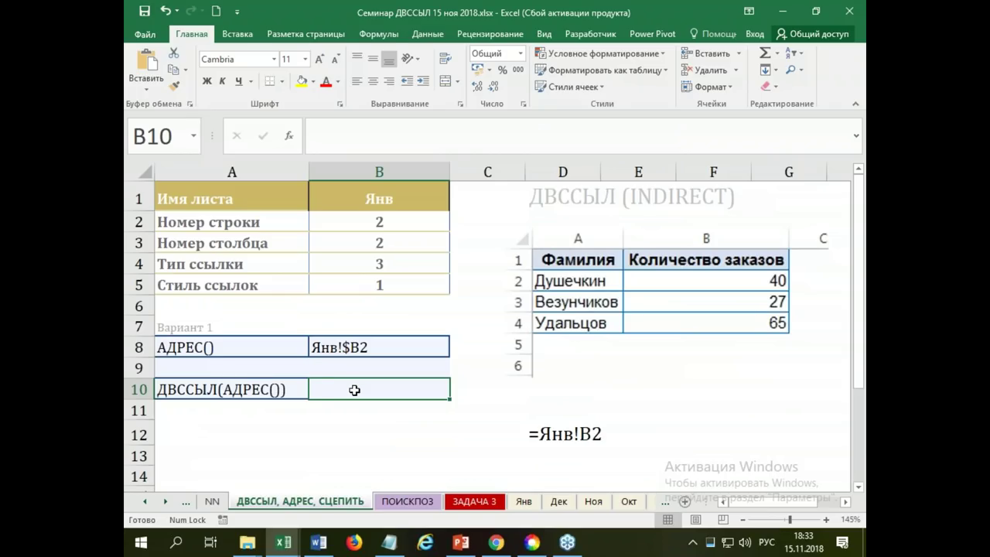
Step: Enter =ДВССЫЛ(B8) in B10, using the address text built in B8
text(=дв)
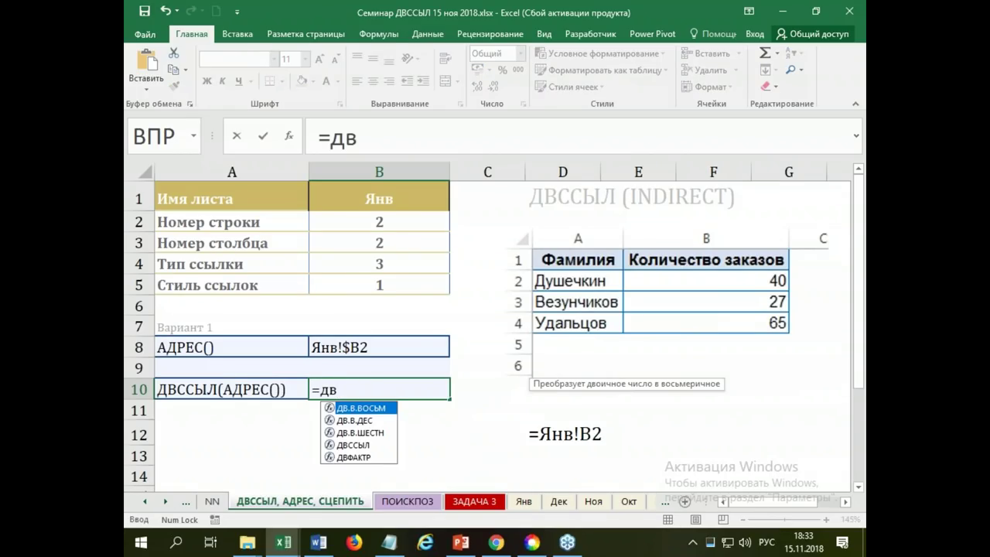
key(Down)
key(Down)
key(Down)
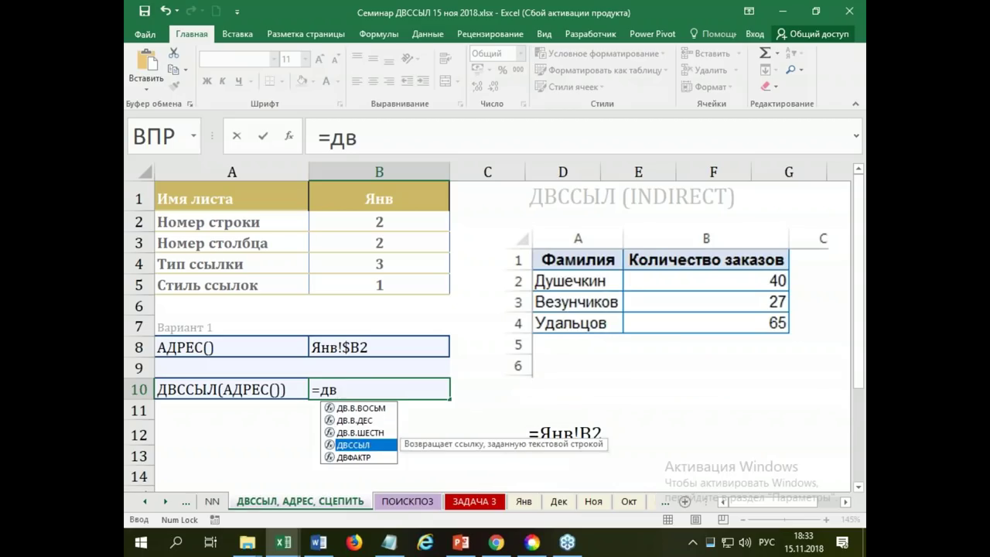
key(Tab)
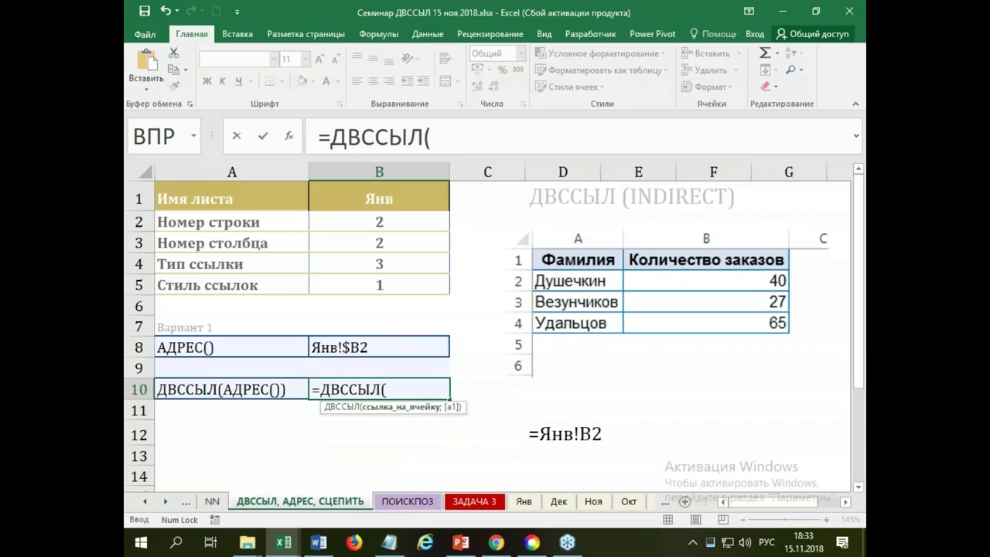
click(356, 348)
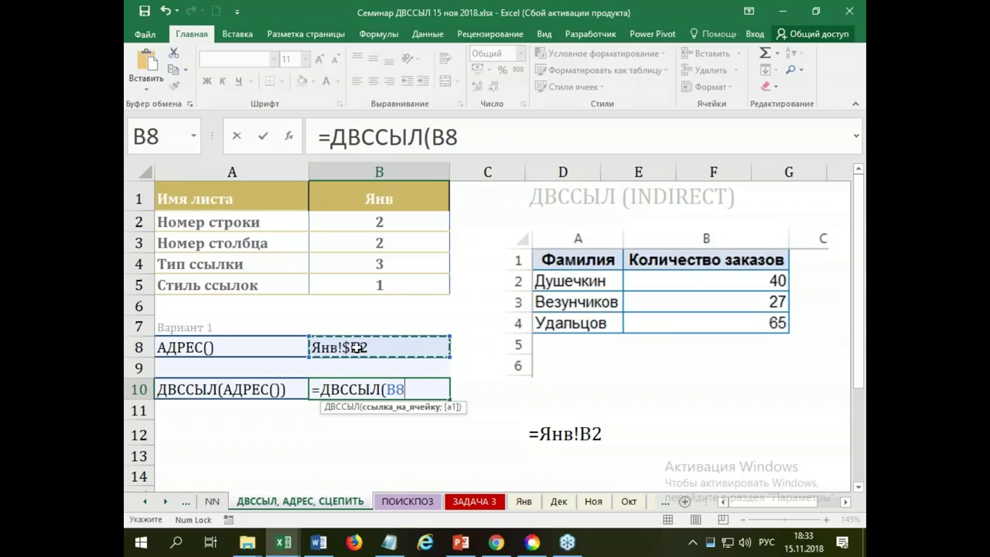
text())
Step: Sketch temporary arrows linking B10, B8 and the Янв table, then confirm B10 showing 40
mouse_move(421, 392)
mouse_down()
mouse_move(397, 349)
mouse_move(392, 357)
mouse_up()
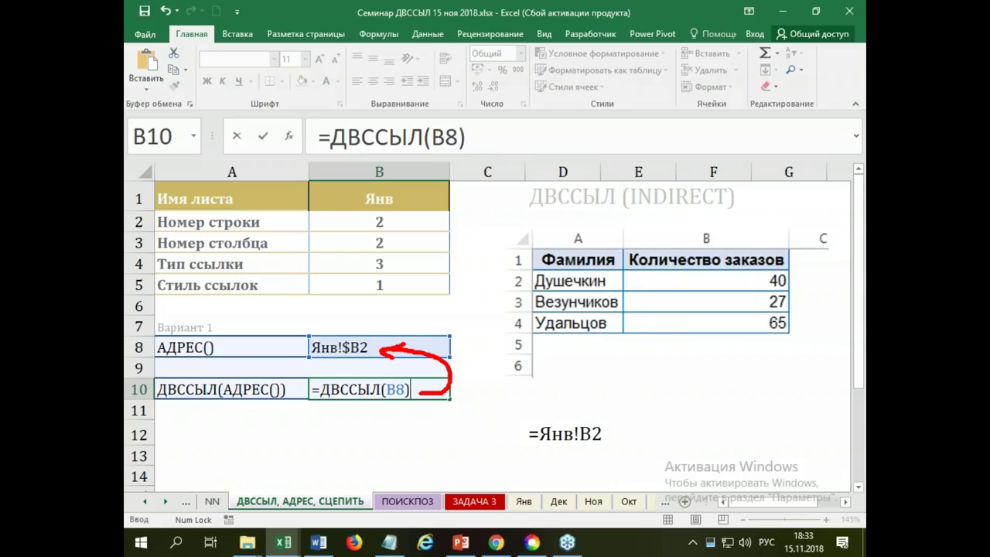
mouse_move(391, 342)
mouse_down()
mouse_move(430, 331)
mouse_move(630, 342)
mouse_move(820, 209)
mouse_move(811, 225)
mouse_move(796, 208)
mouse_move(812, 198)
mouse_up()
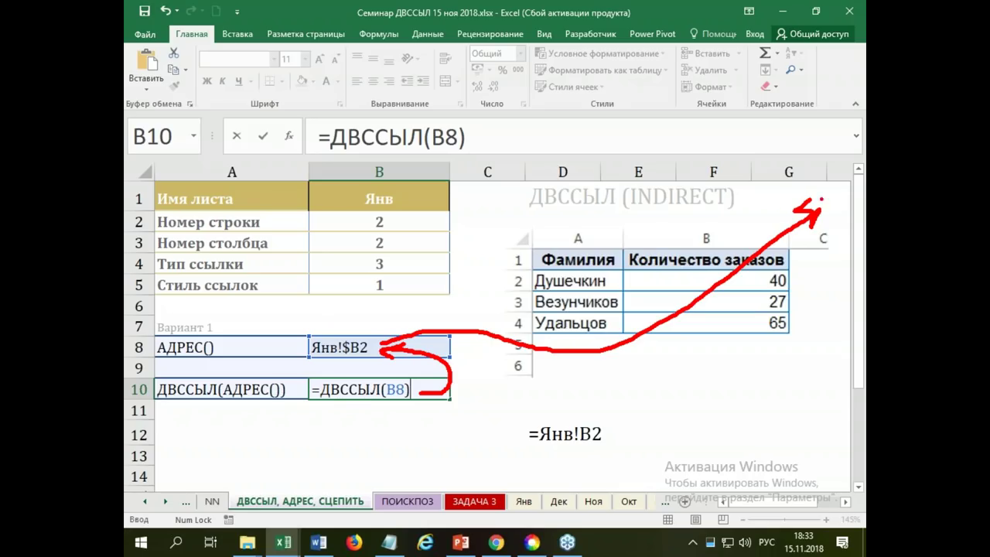
mouse_move(805, 185)
mouse_down()
mouse_move(767, 164)
mouse_move(522, 202)
mouse_move(479, 231)
mouse_up()
key(Escape)
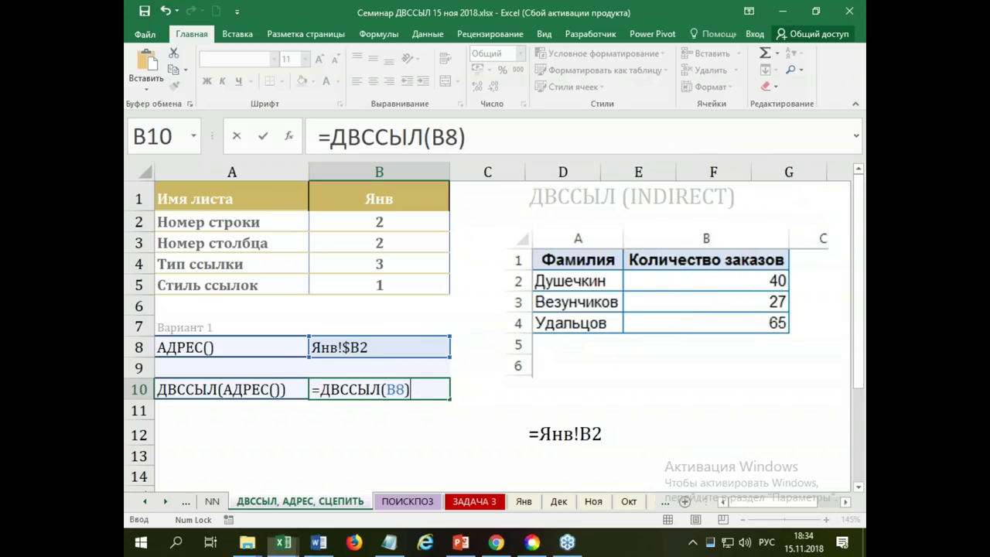
key(Return)
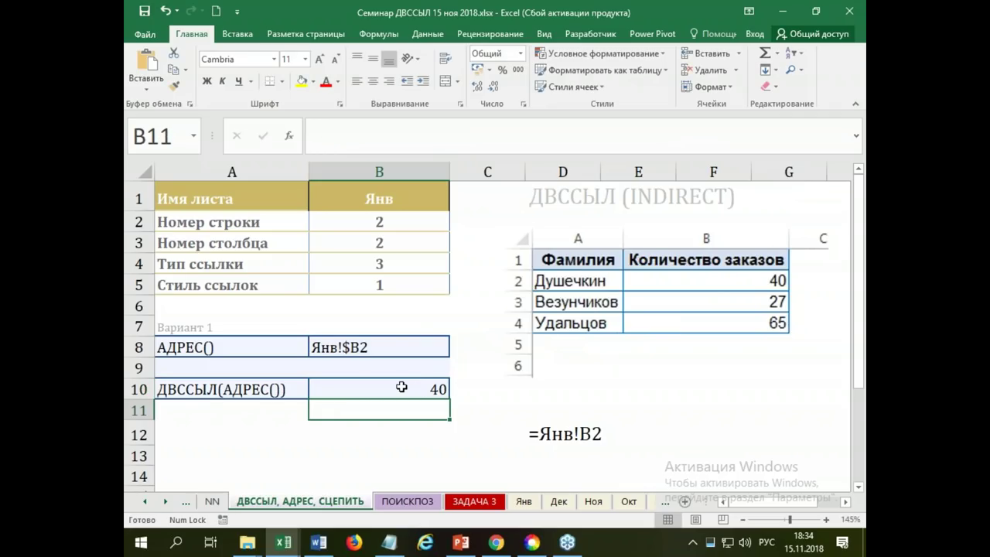
Step: Glance at the Янв sheet, then switch to ЗАДАЧА 3 and scroll through its consolidation table
click(526, 502)
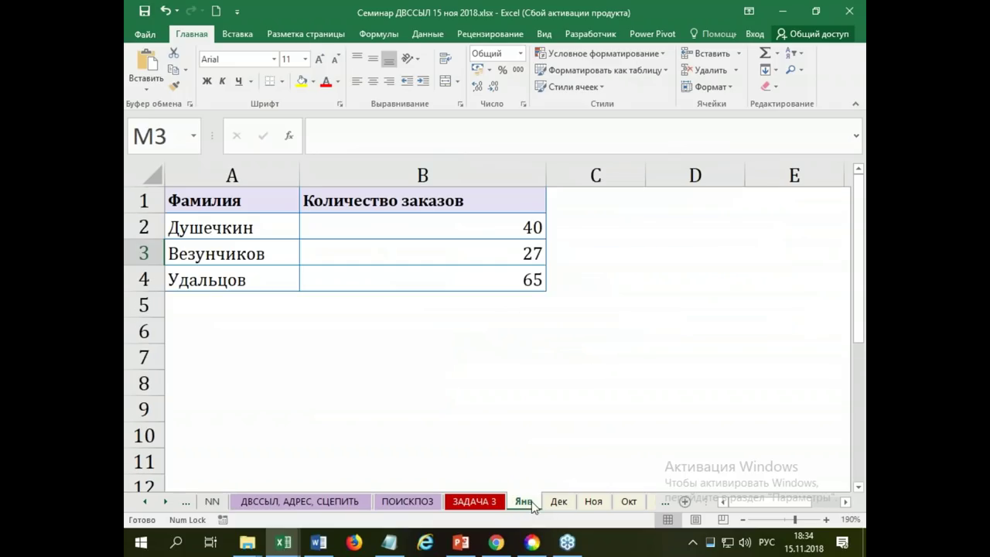
click(485, 503)
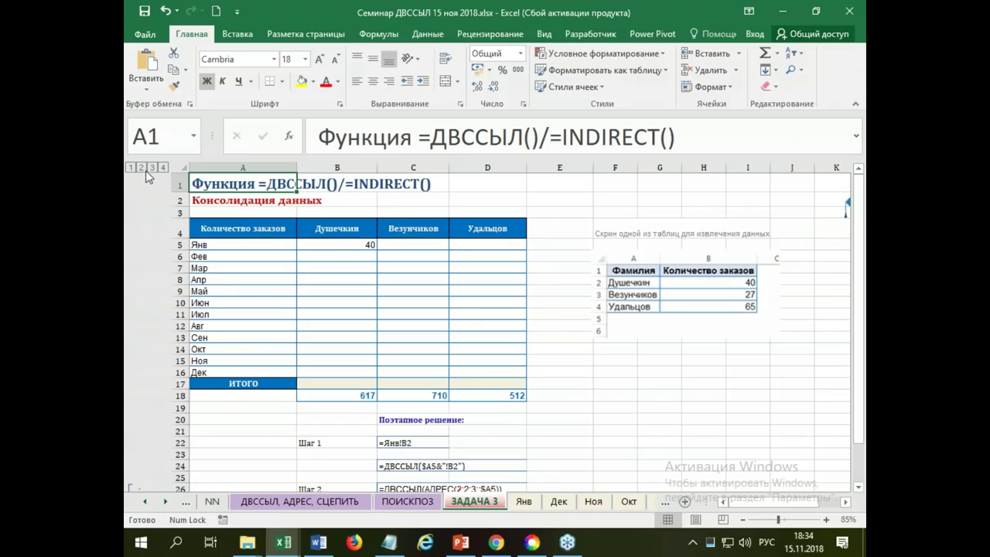
scroll(637, 388, down, 1)
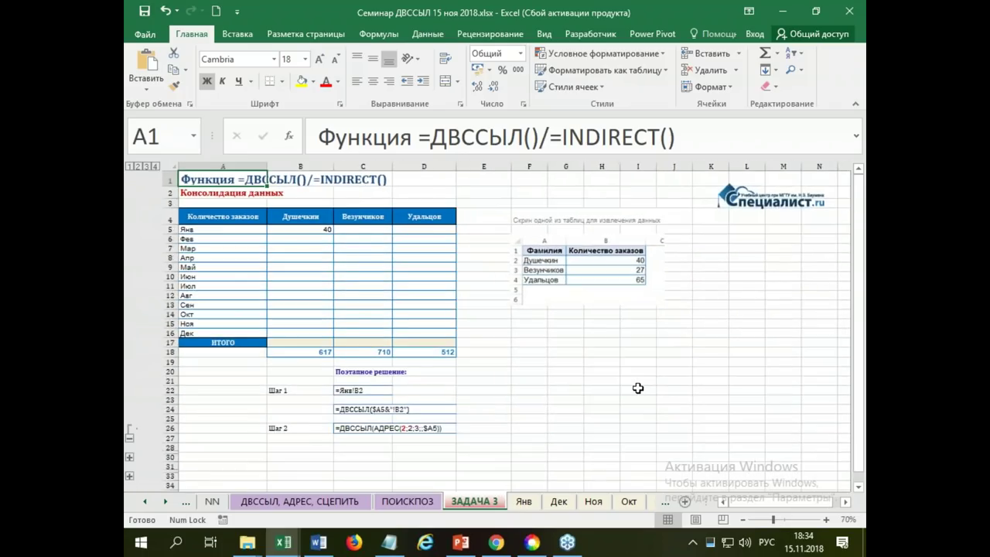
scroll(638, 387, up, 1)
scroll(640, 387, down, 1)
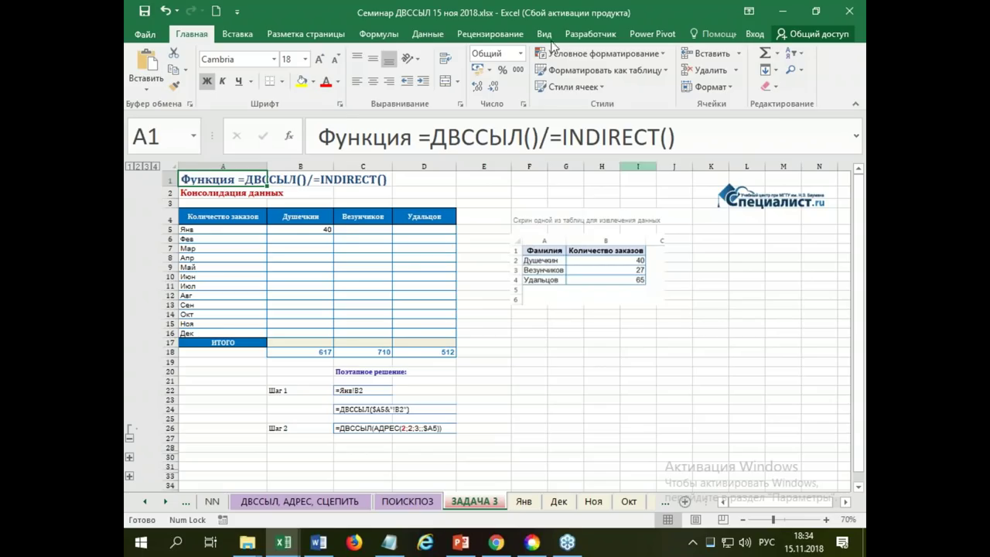
Step: In B5, replace A5&"!B2" with the start of АДРЕС(2;2;3;;
click(320, 229)
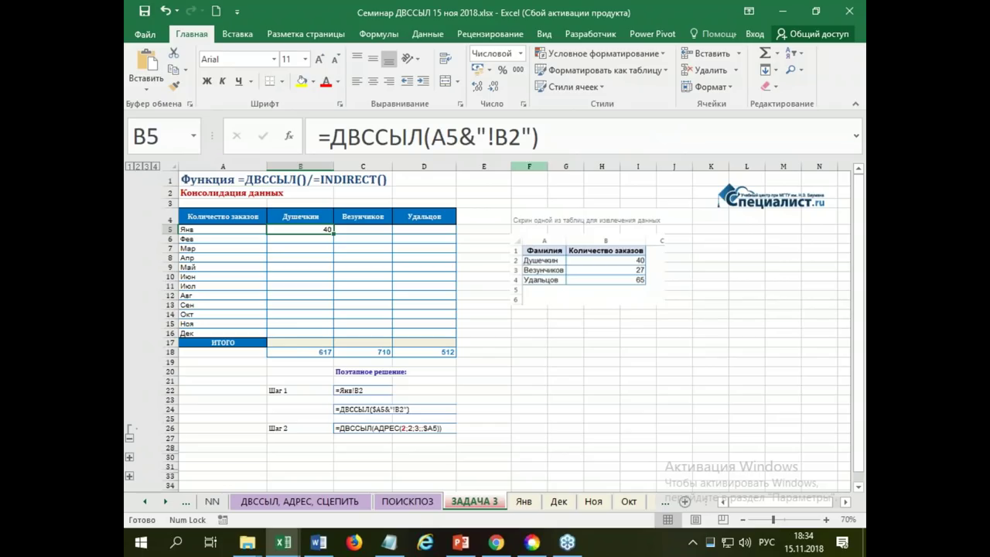
drag(531, 137, 431, 136)
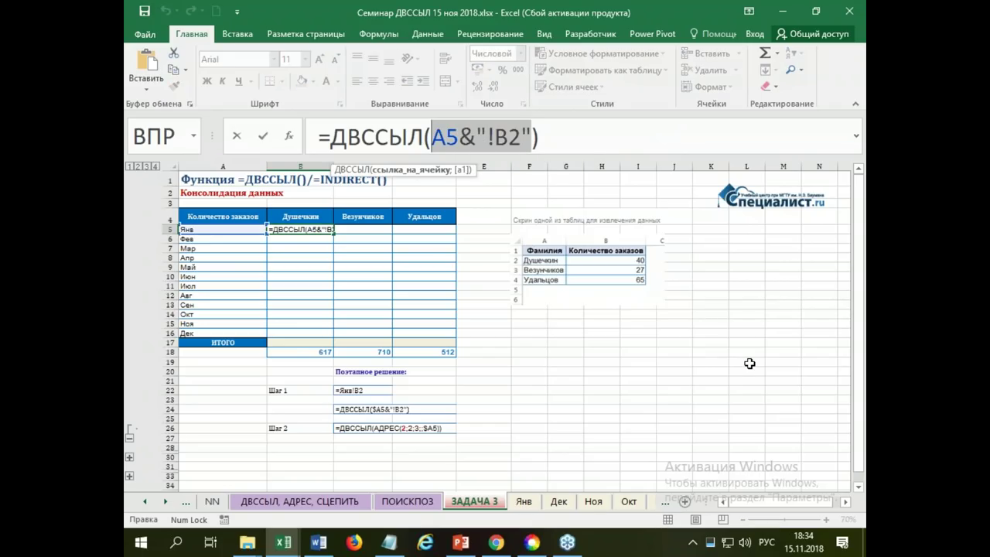
text(ад)
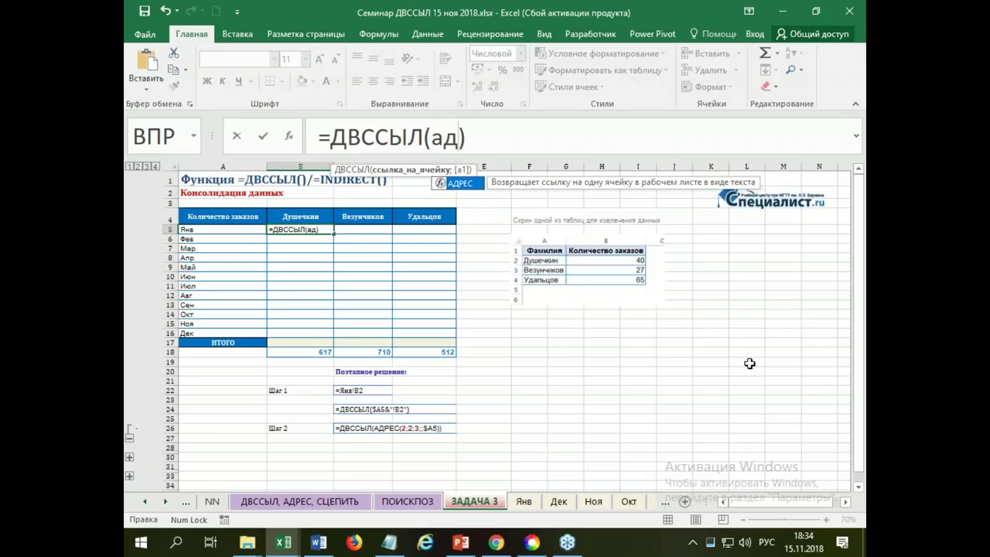
key(Tab)
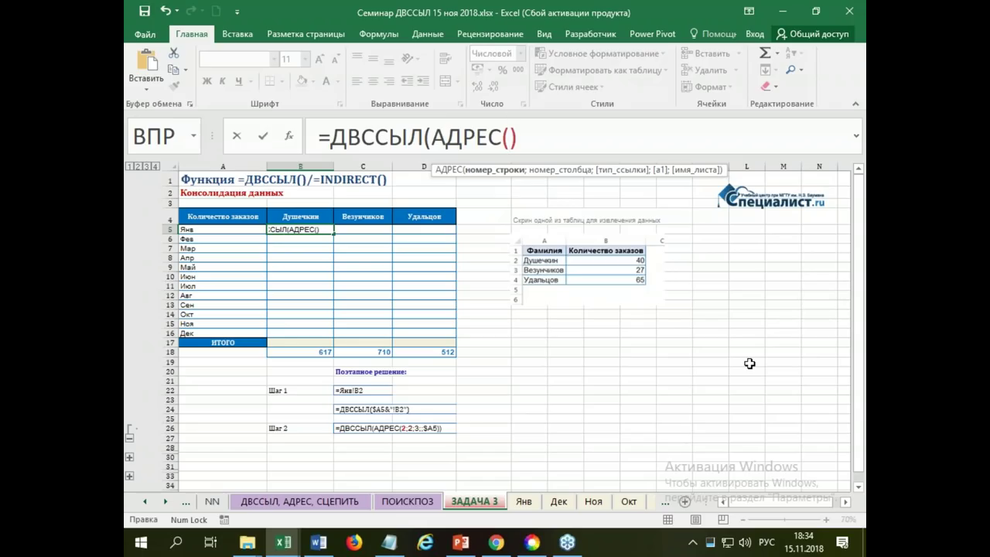
text(2;)
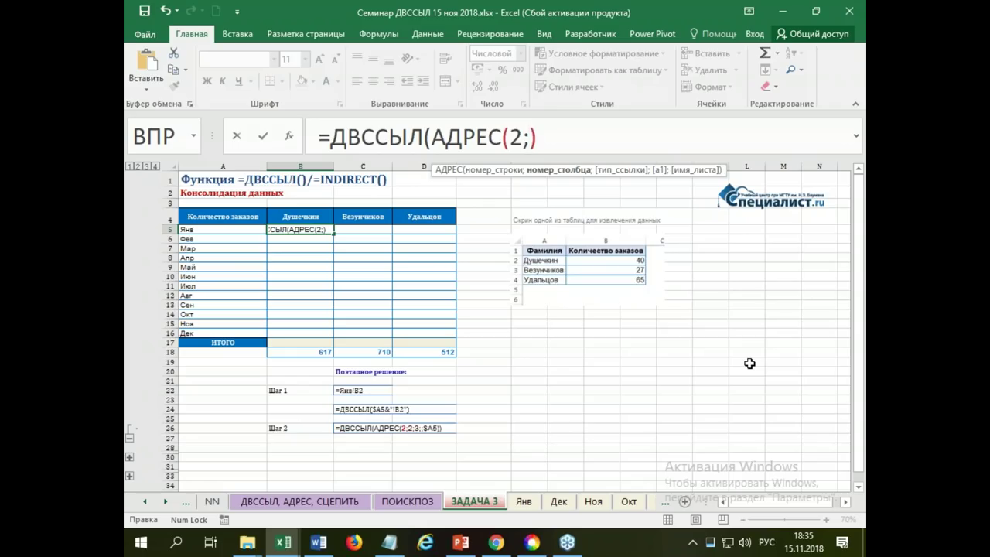
text(2;)
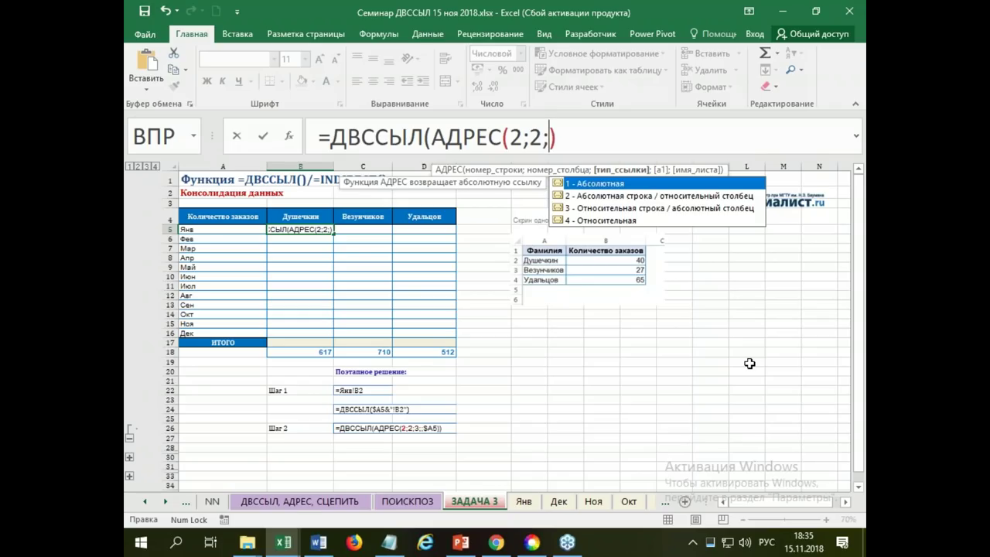
text(3)
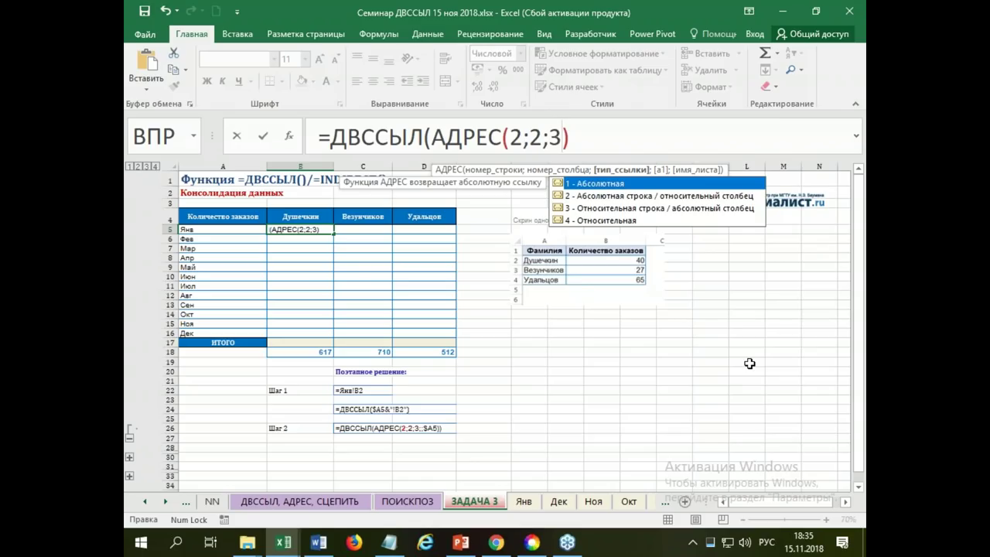
text(;)
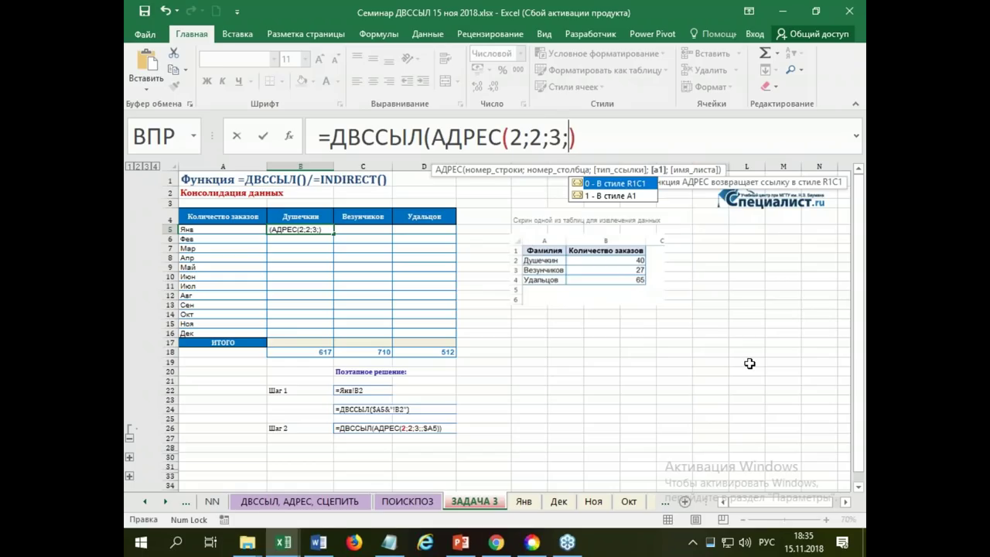
text(;)
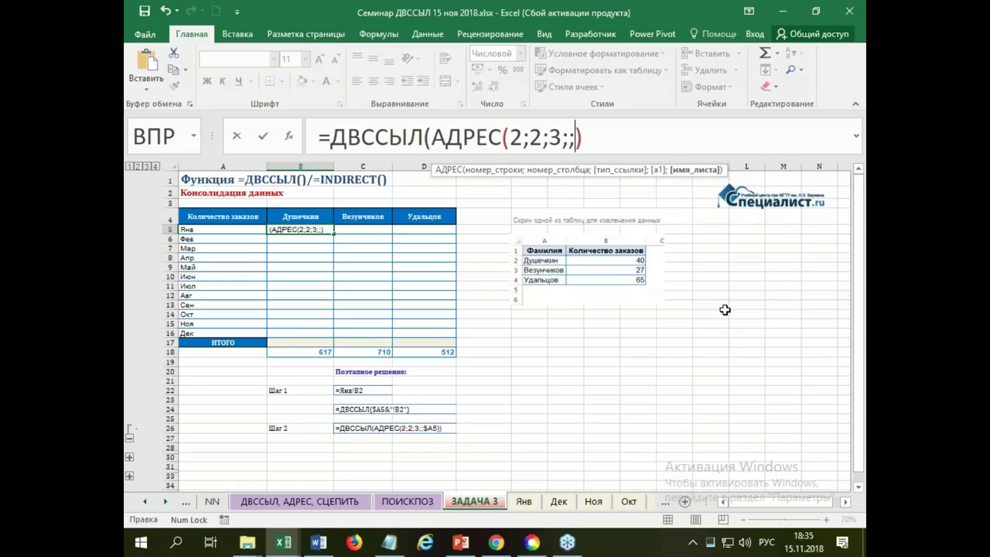
Step: Finish with the column-locked $A5 sheet argument, giving =ДВССЫЛ(АДРЕС(2;2;3;;$A5)) that returns 40
click(204, 229)
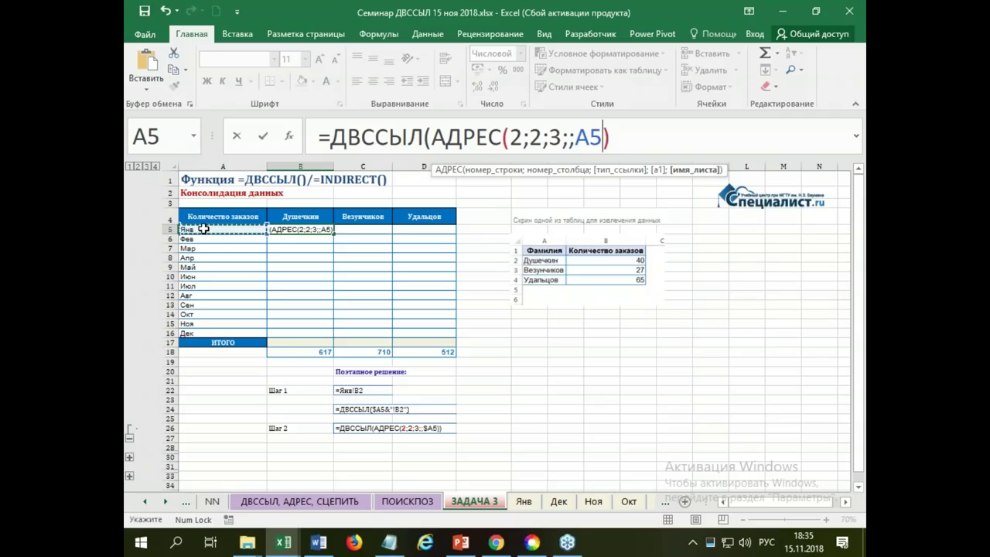
key(F4)
key(F4)
key(F4)
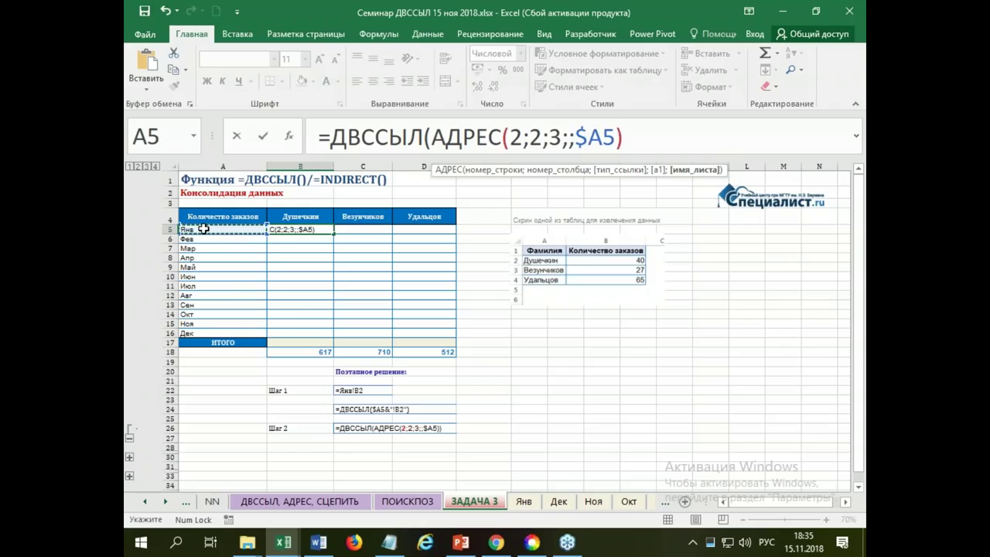
text())
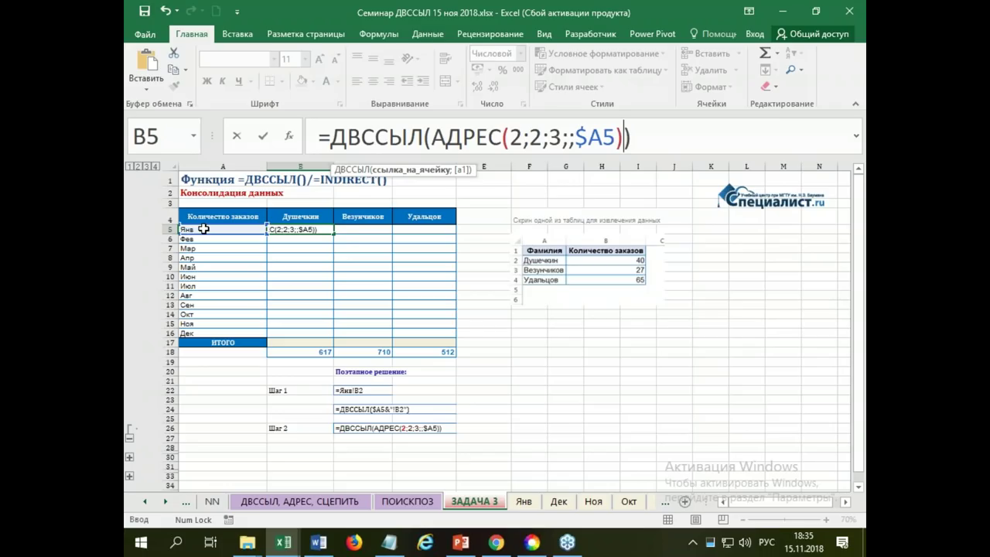
key(Return)
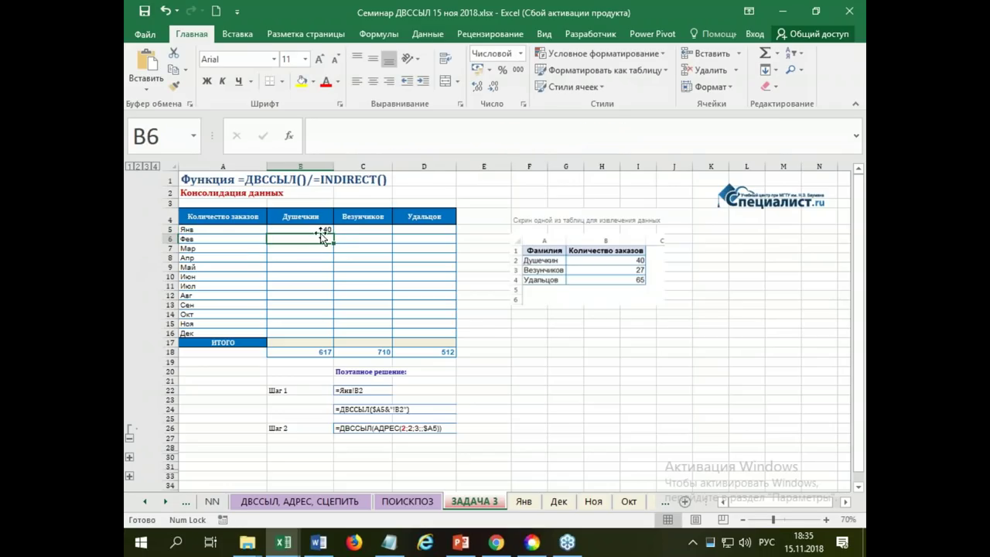
click(317, 229)
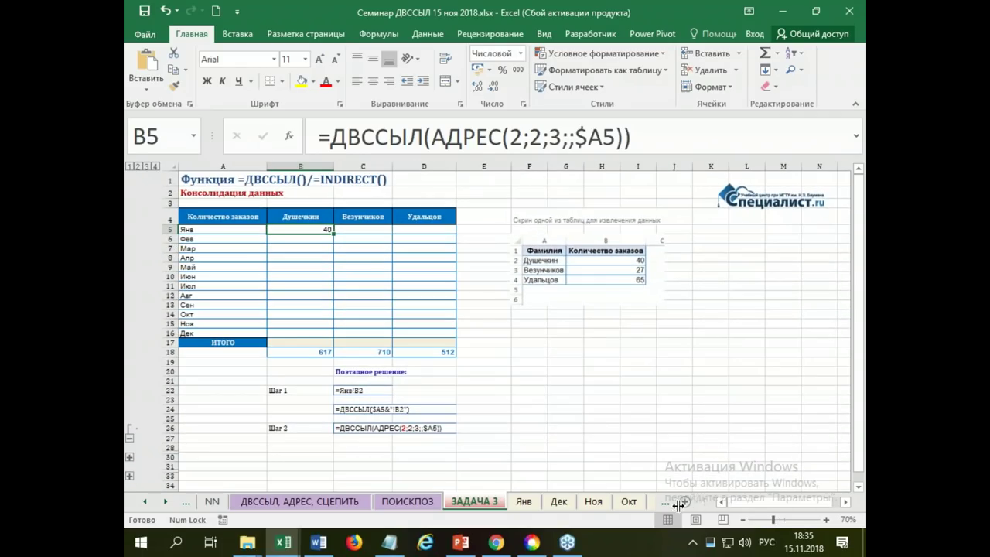
drag(702, 501, 675, 502)
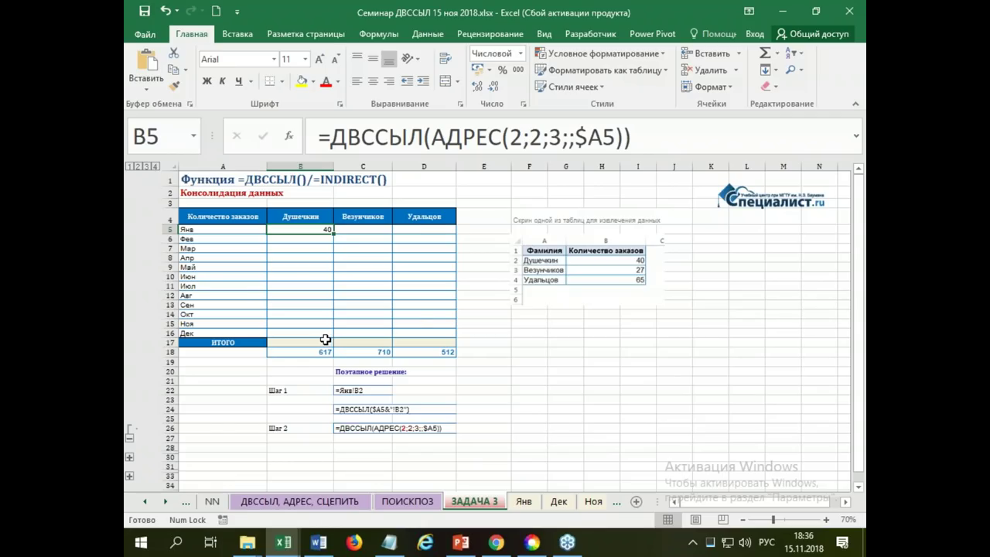
Step: Fill B5 down to B16, AutoSum B17 to 617, and expand the hidden Шаг 3 rows
drag(332, 233, 333, 337)
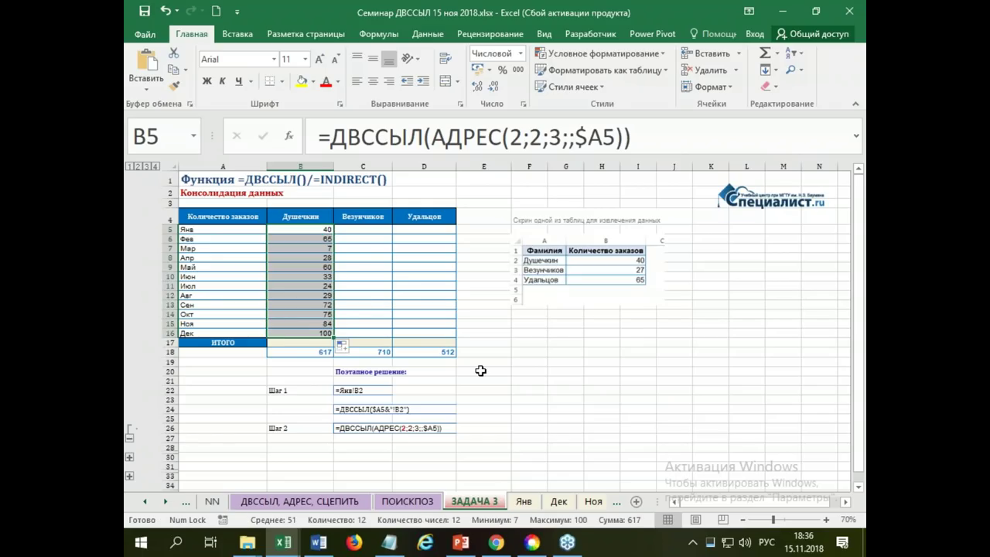
click(765, 53)
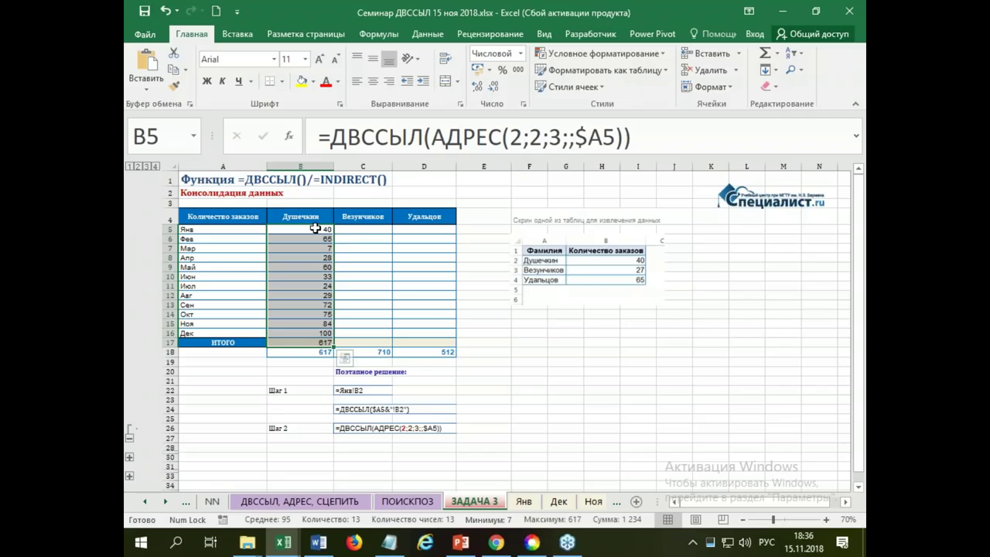
click(146, 167)
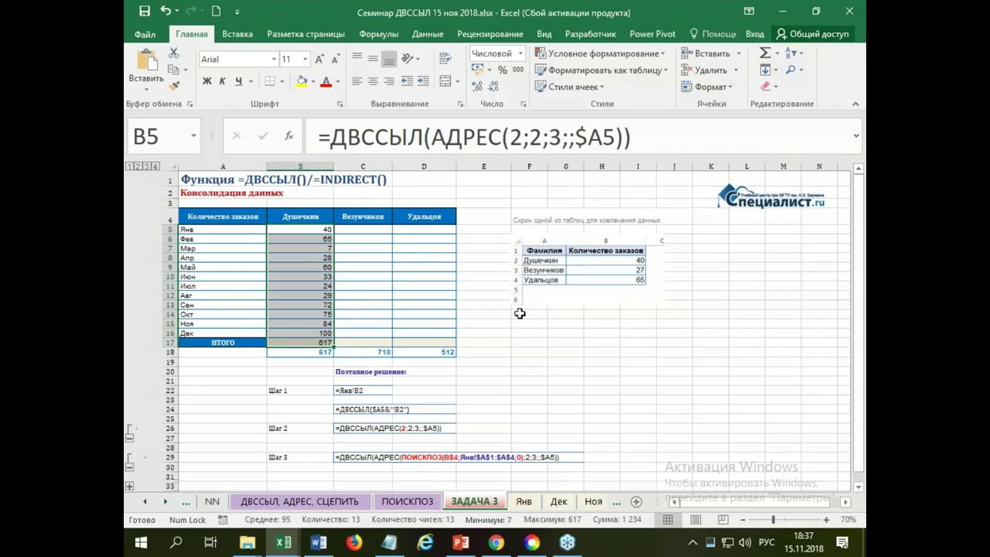
Step: Clear the filled values and total in B6:B17
drag(315, 239, 321, 340)
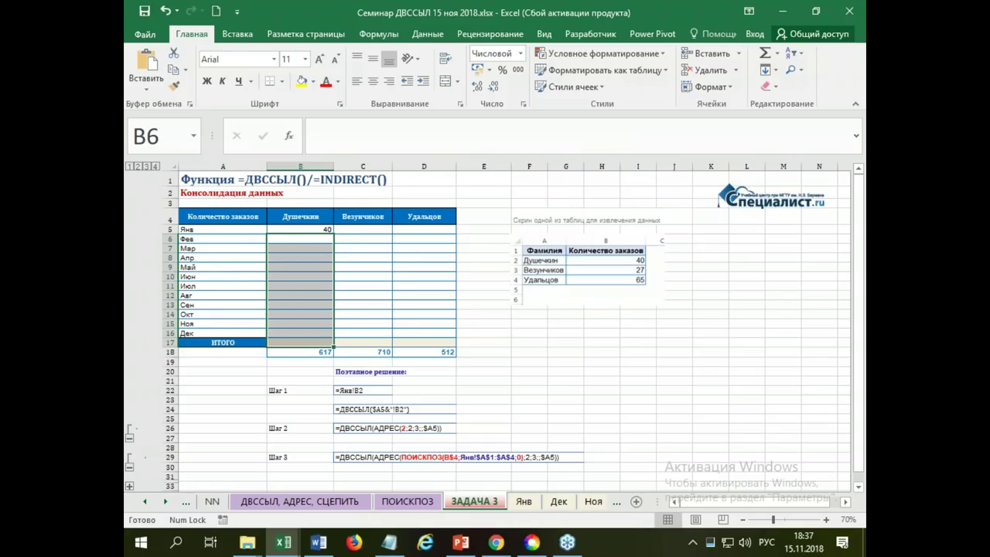
key(Delete)
click(307, 226)
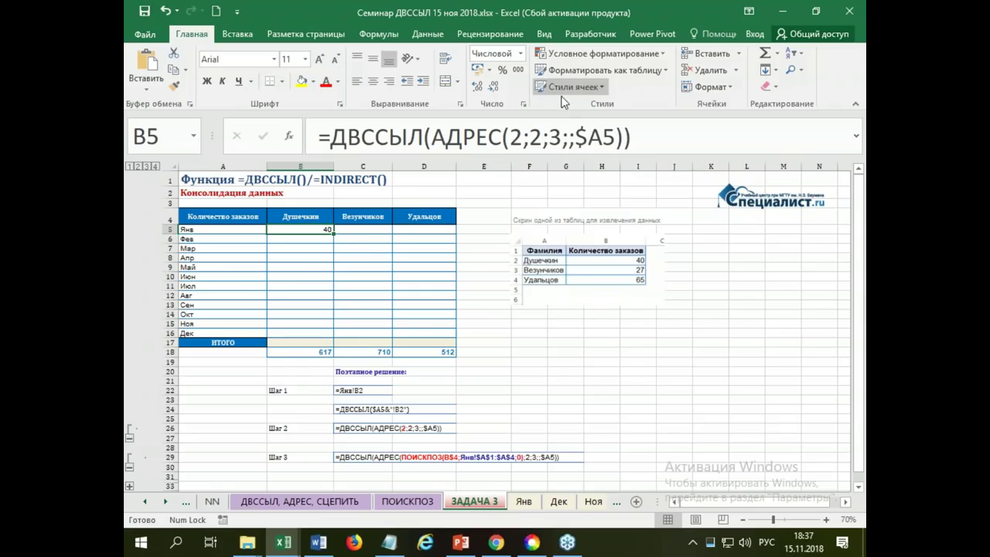
Step: In B5's formula, replace АДРЕС's fixed row number 2 with a nested ПОИСКПОЗ function
click(523, 137)
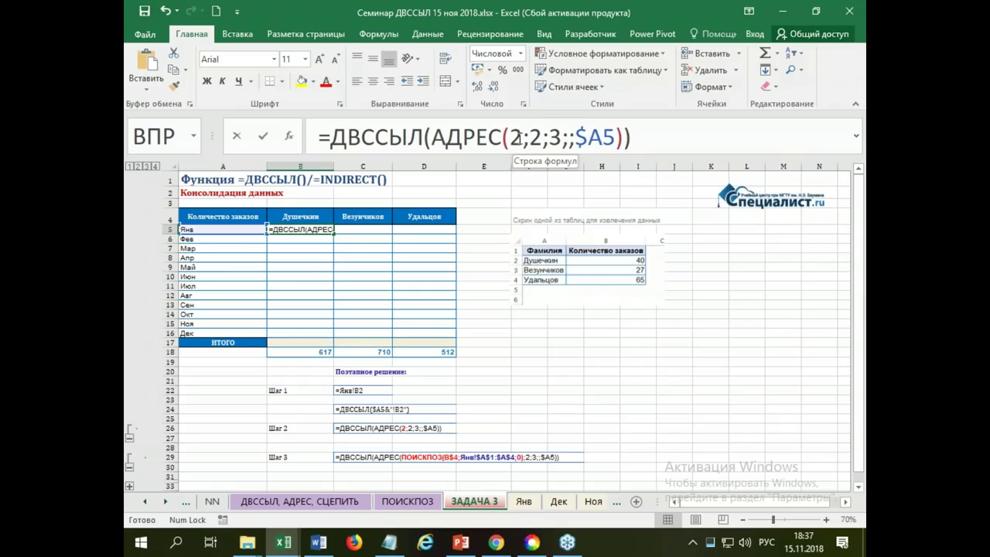
double_click(517, 137)
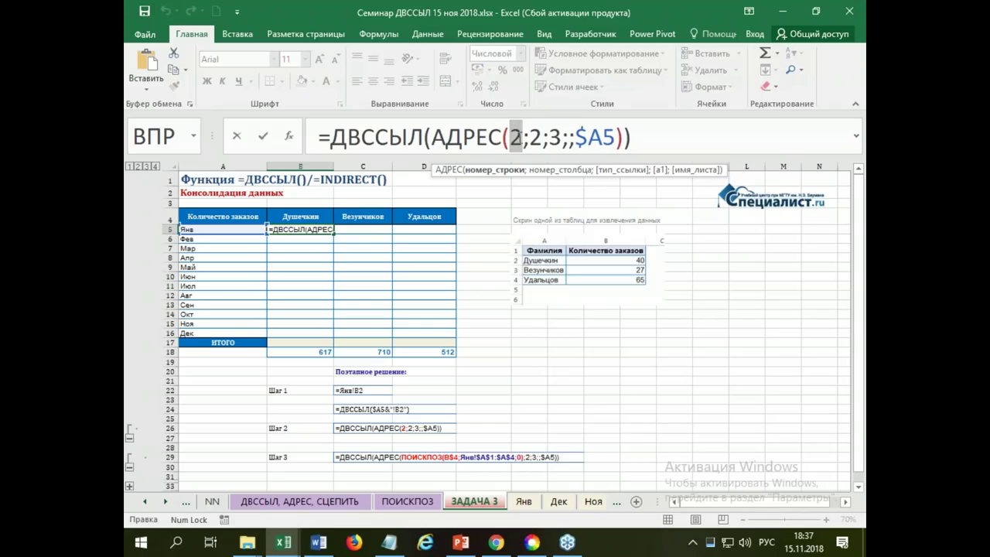
key(Delete)
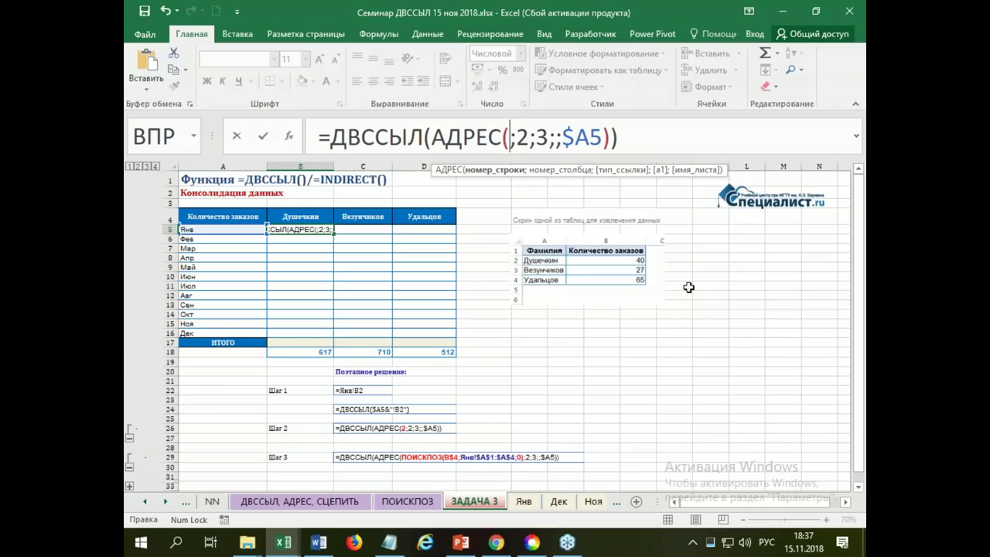
text(п)
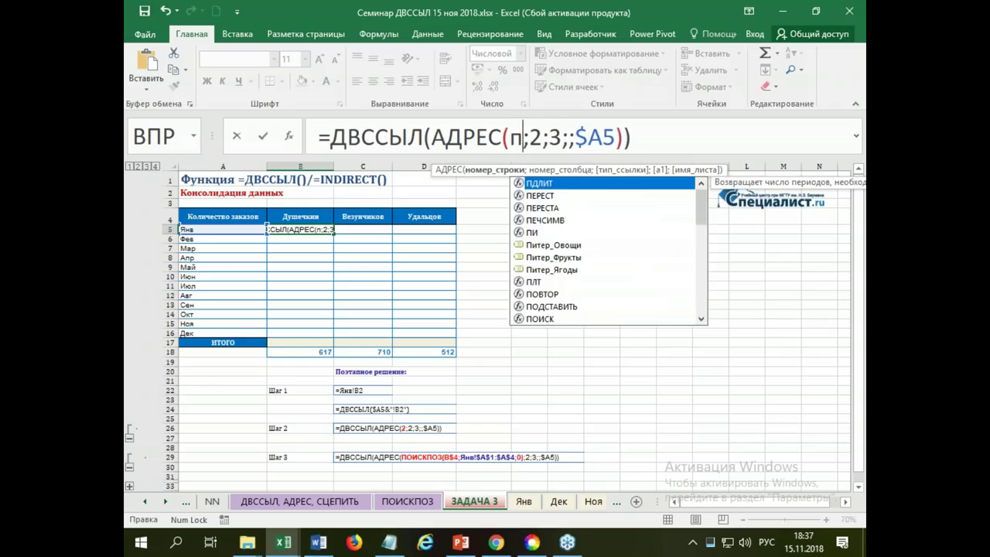
text(о)
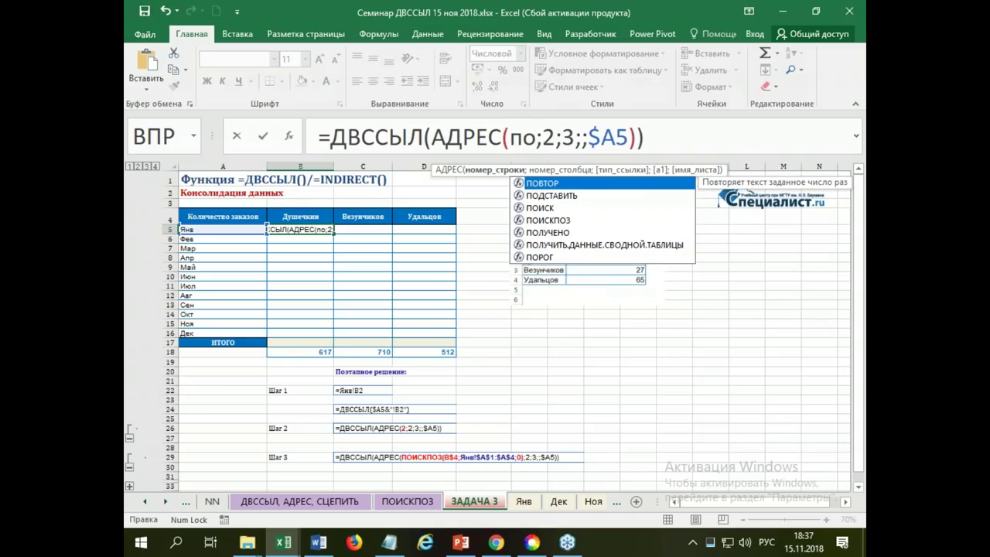
key(Down)
key(Down)
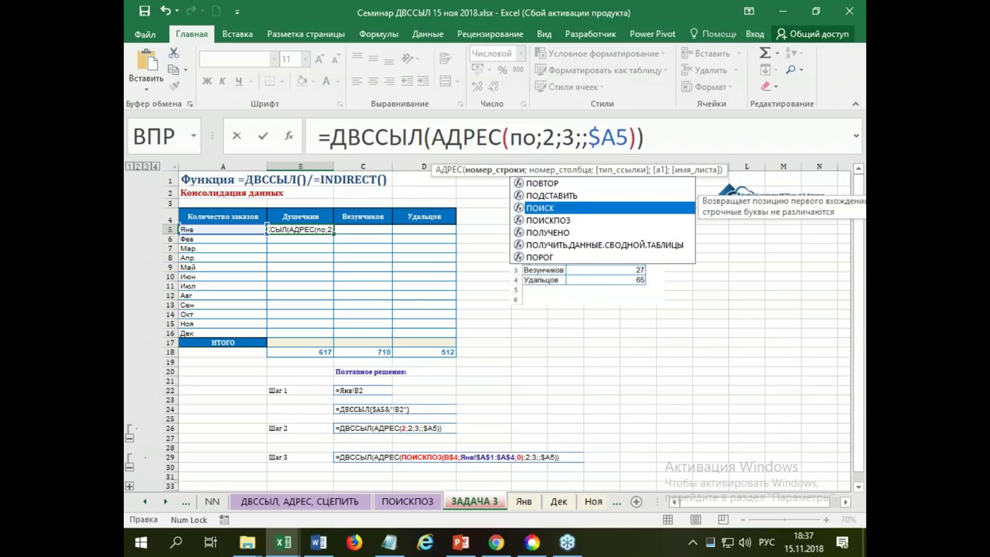
key(Down)
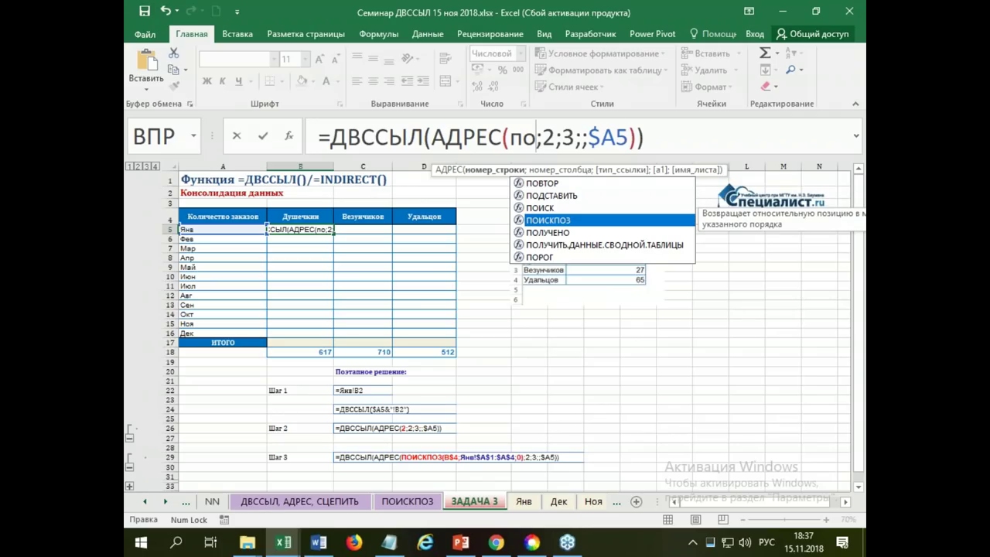
key(Tab)
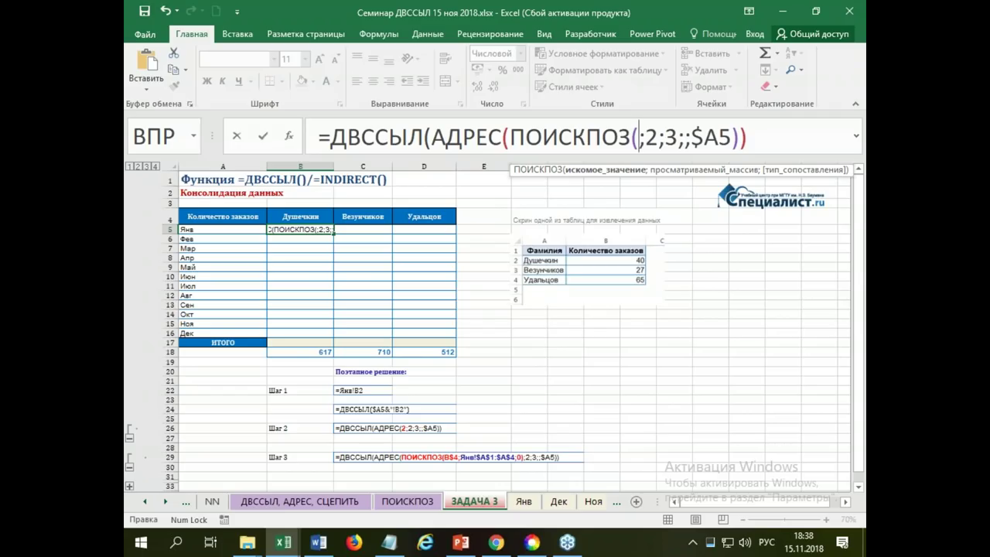
Step: Give ПОИСКПОЗ the row-locked name heading B$4 as its lookup value
text())
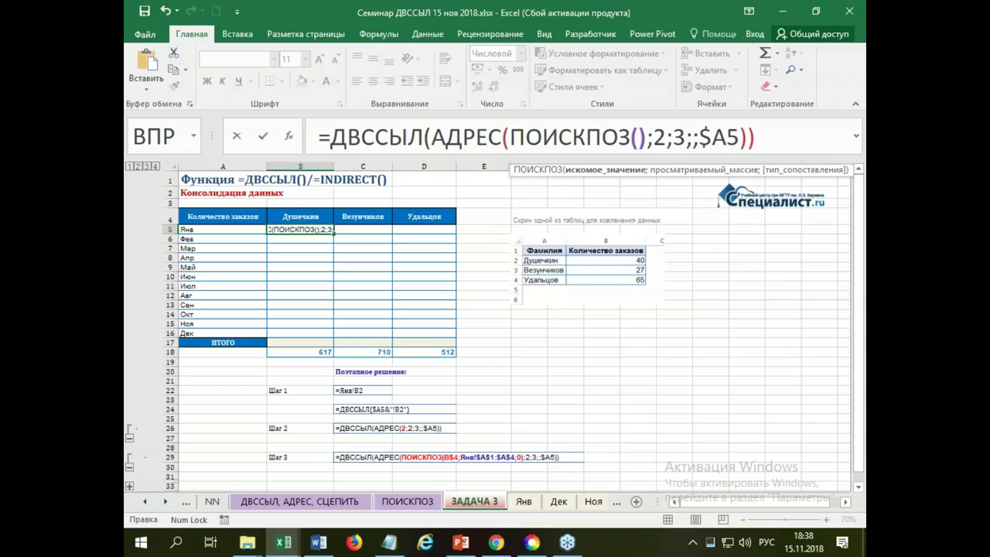
key(Right)
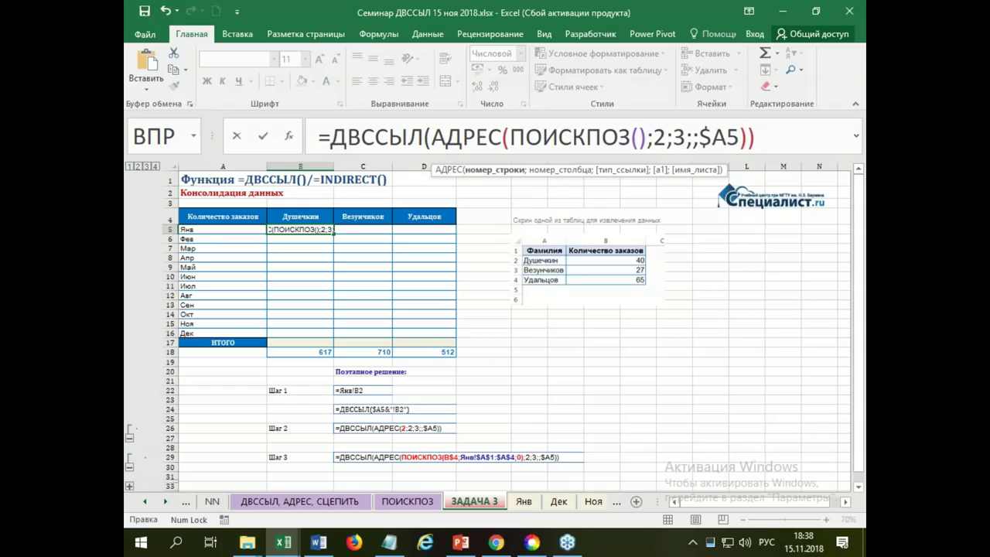
click(635, 137)
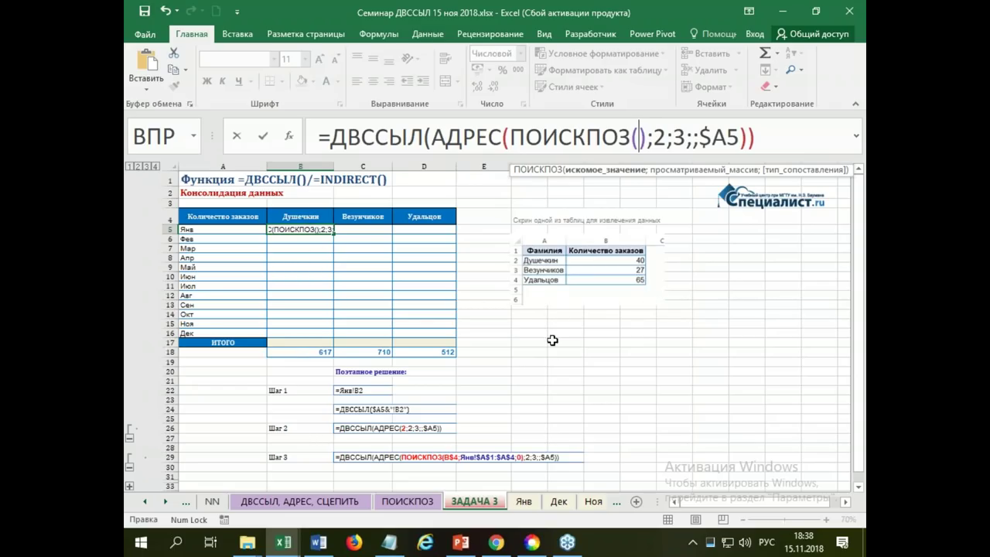
click(287, 217)
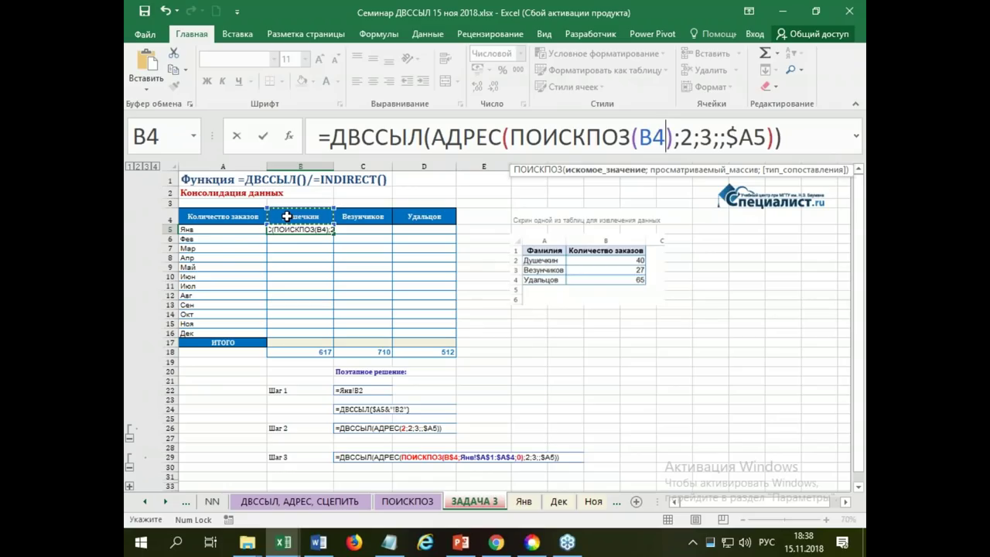
key(F4)
key(F4)
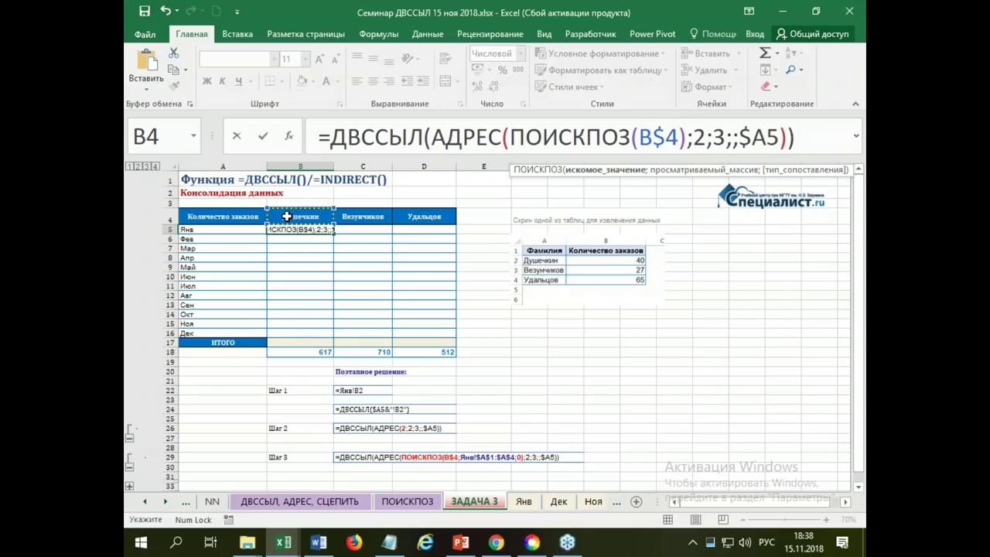
text(;)
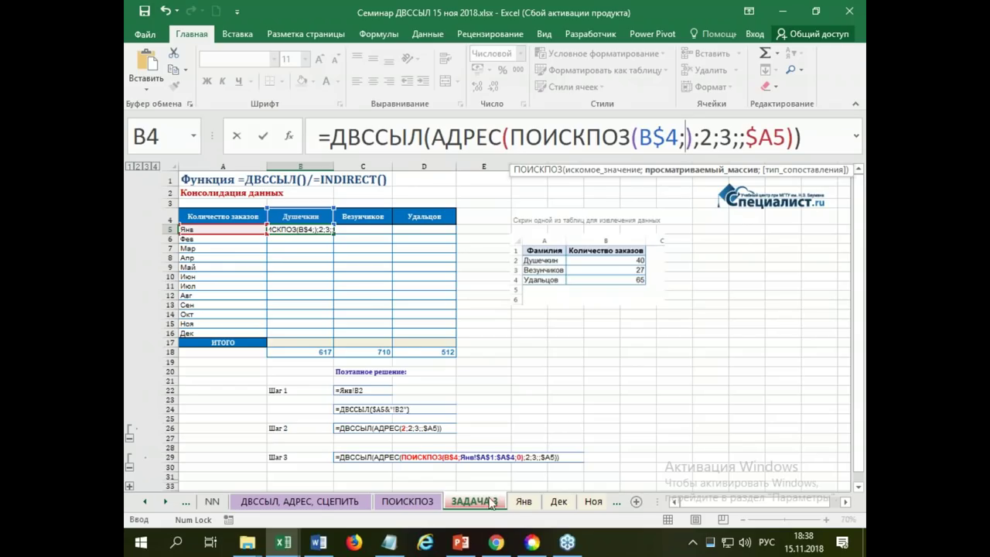
Step: Point ПОИСКПОЗ at Янв!$A$1:$A$4 with exact match 0, so B5 returns 40
click(522, 503)
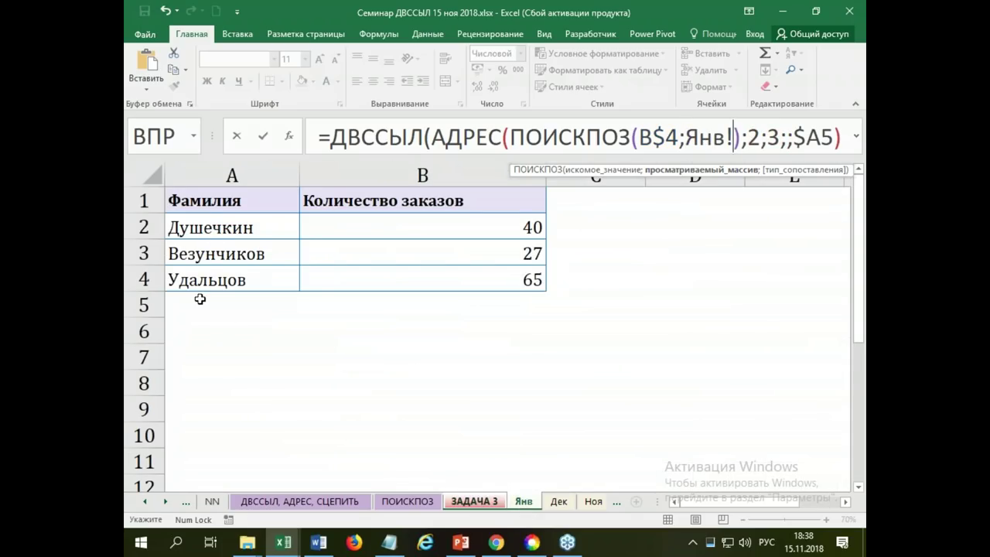
click(195, 194)
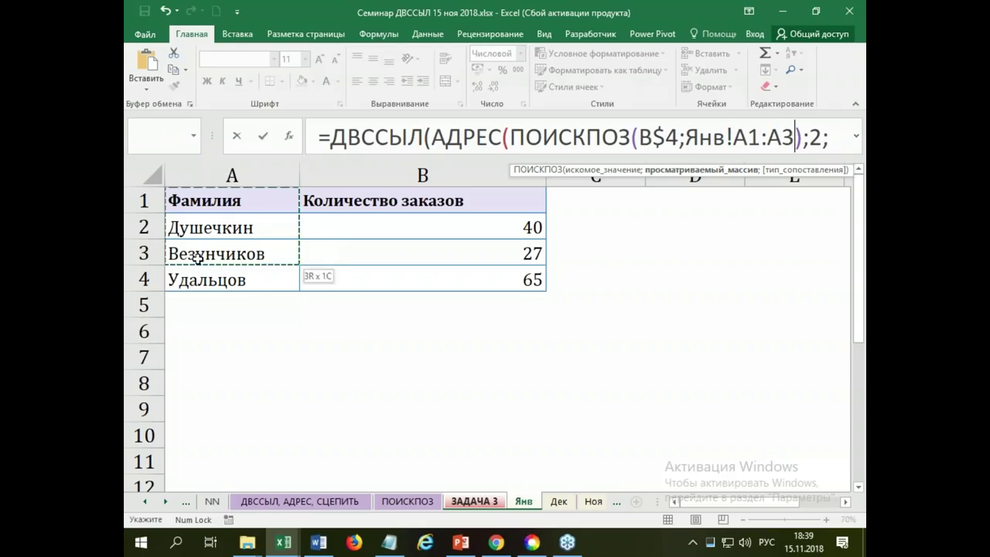
drag(195, 209, 194, 279)
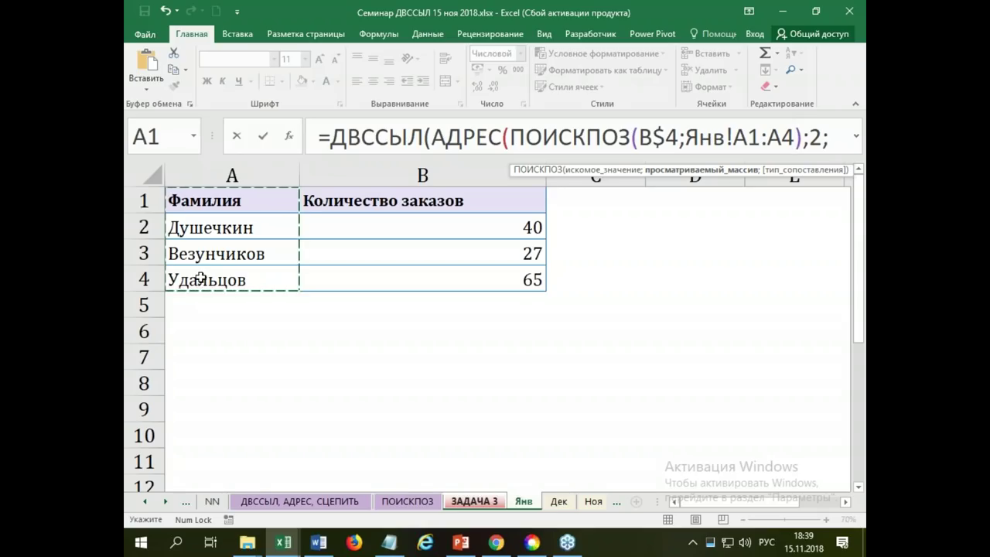
key(F4)
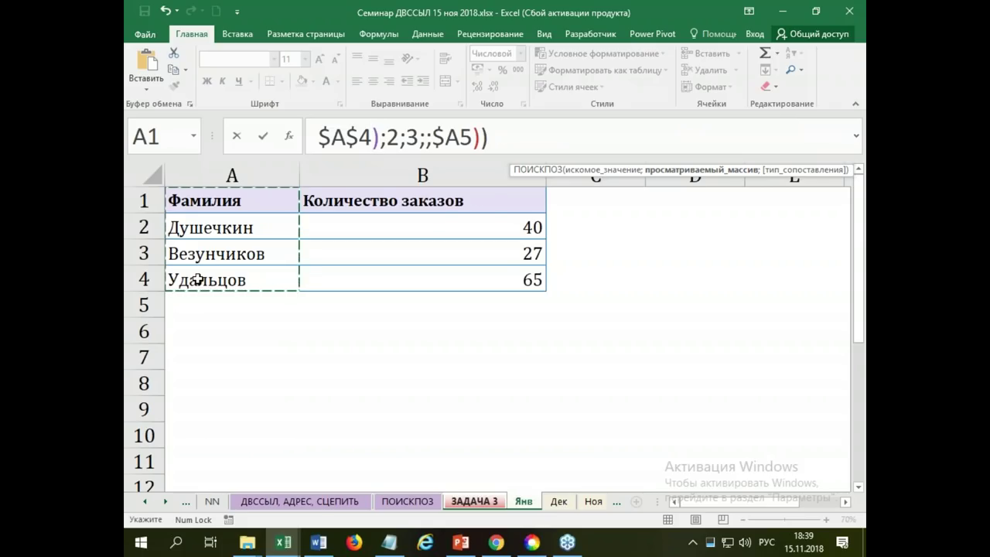
text(;)
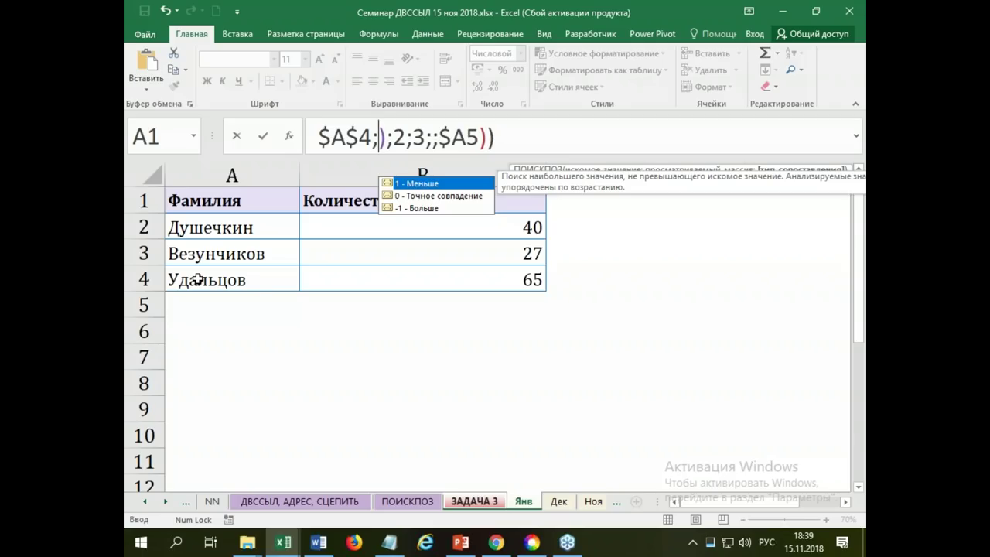
text(0)
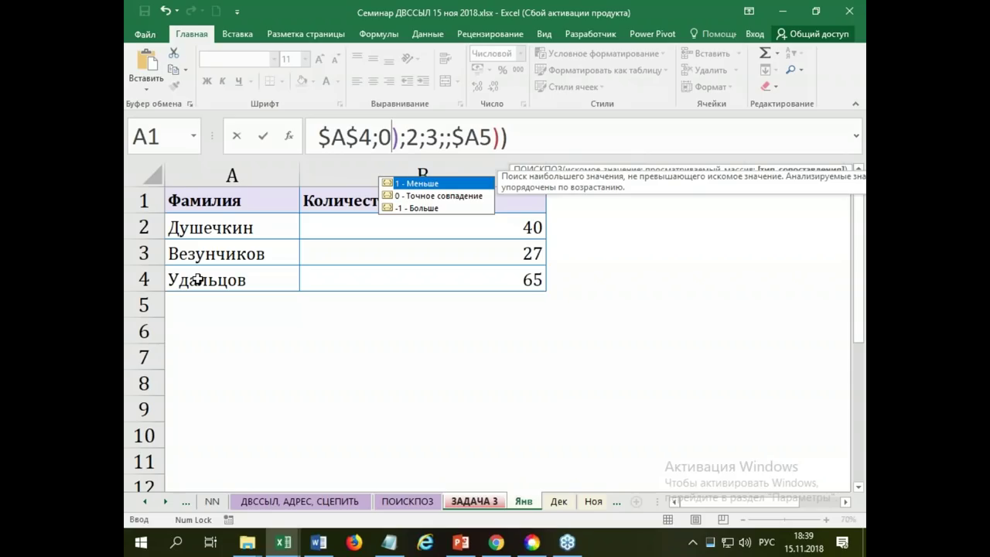
key(Return)
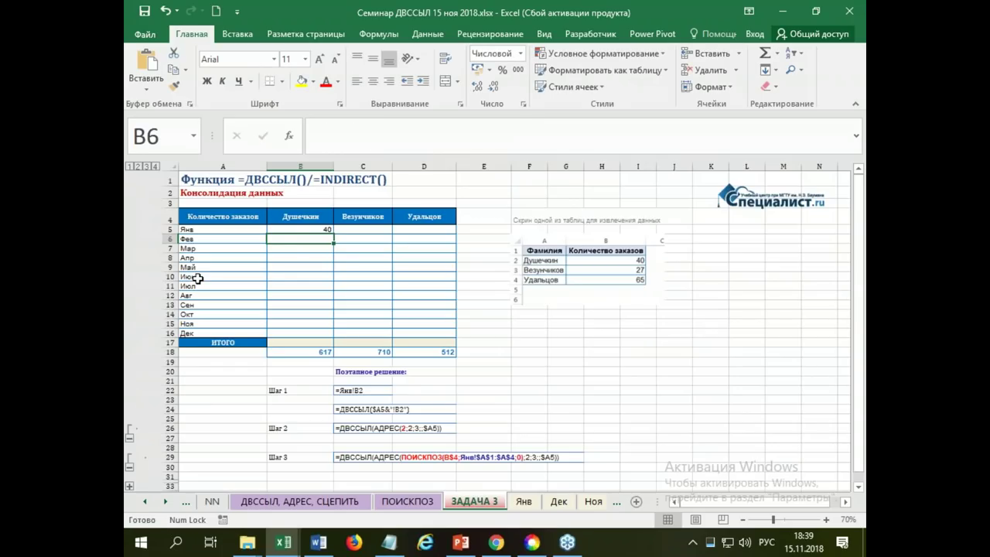
Step: Copy the ПОИСКПОЗ-based B5 formula down to B16 and AutoSum the Душечкин column
click(297, 229)
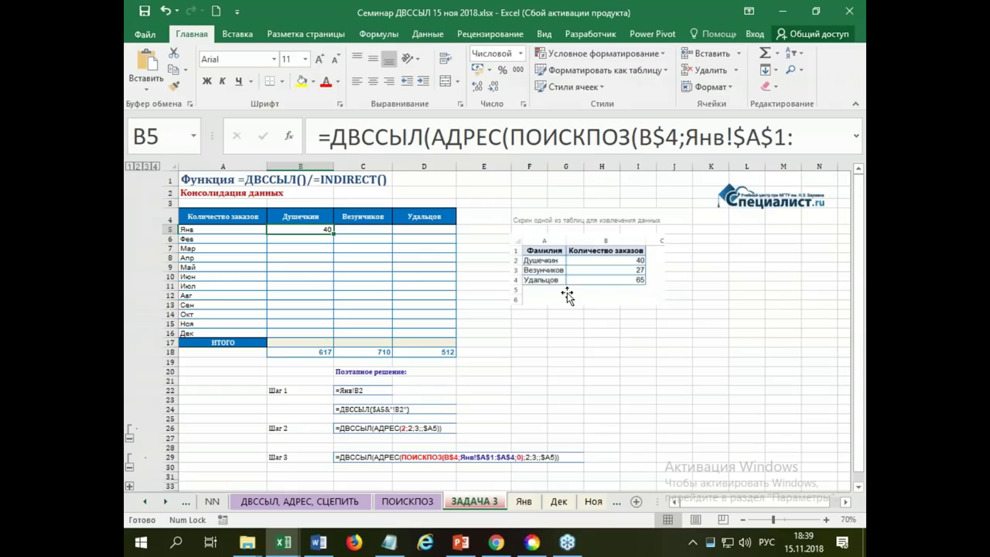
click(856, 137)
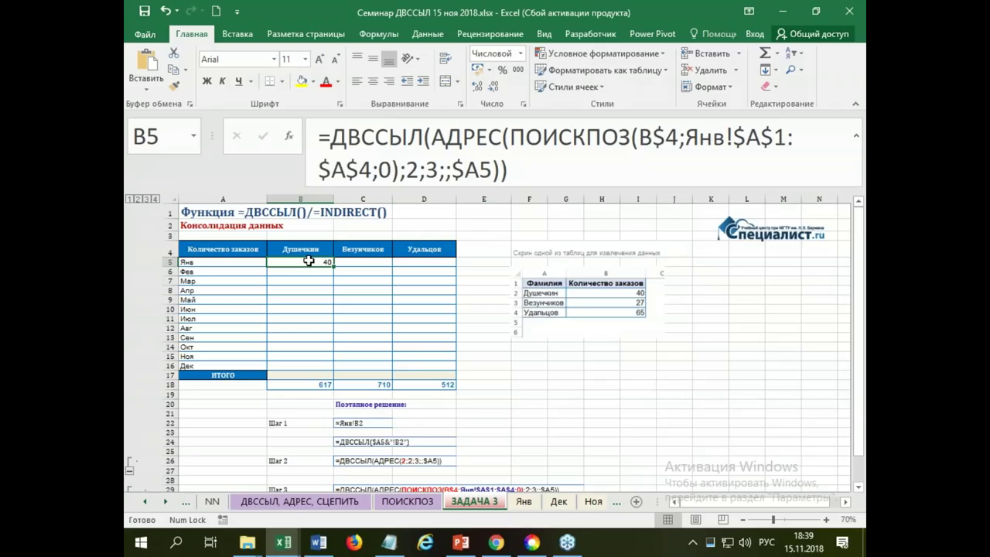
drag(333, 266, 338, 367)
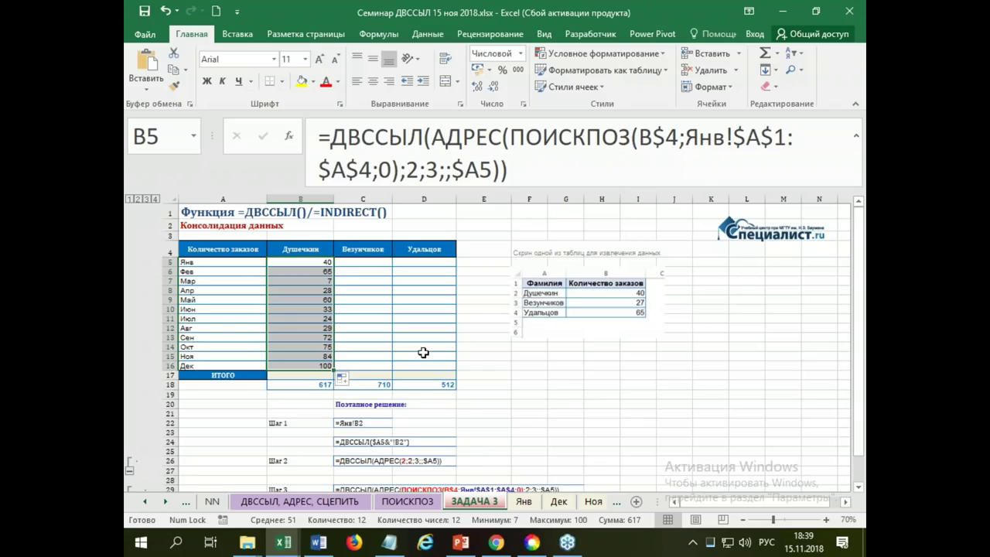
click(771, 53)
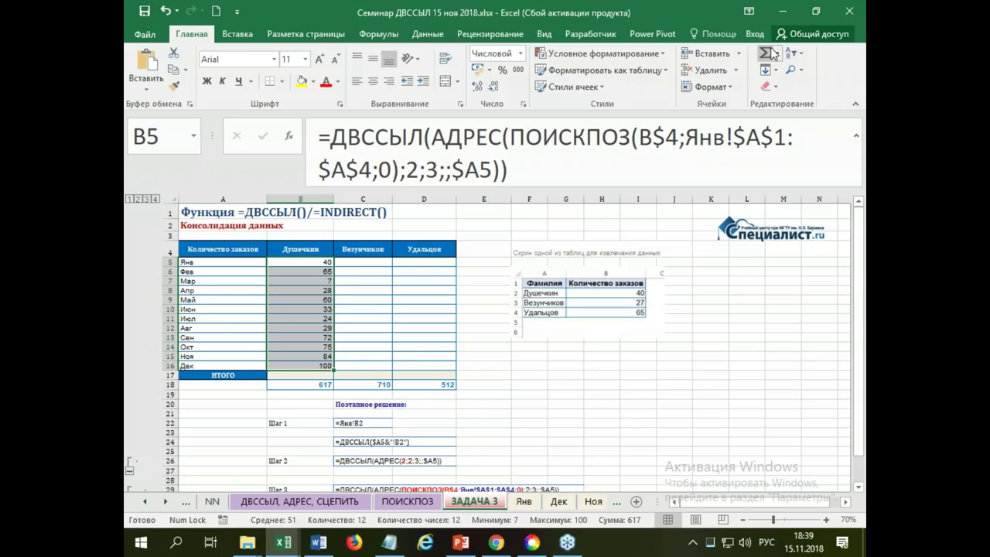
Step: Clear the copied values from B6:B17, leaving only the B5 formula
drag(288, 271, 313, 375)
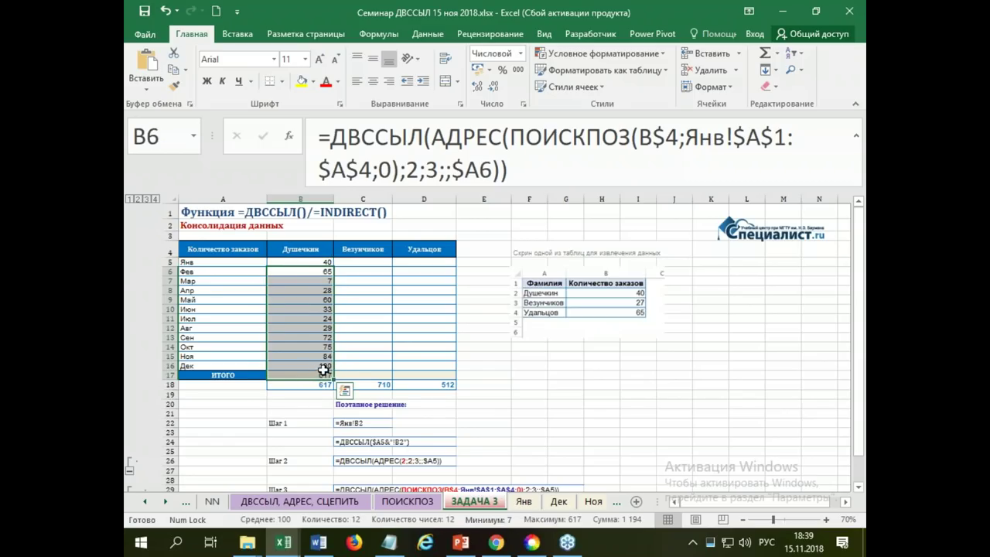
key(Delete)
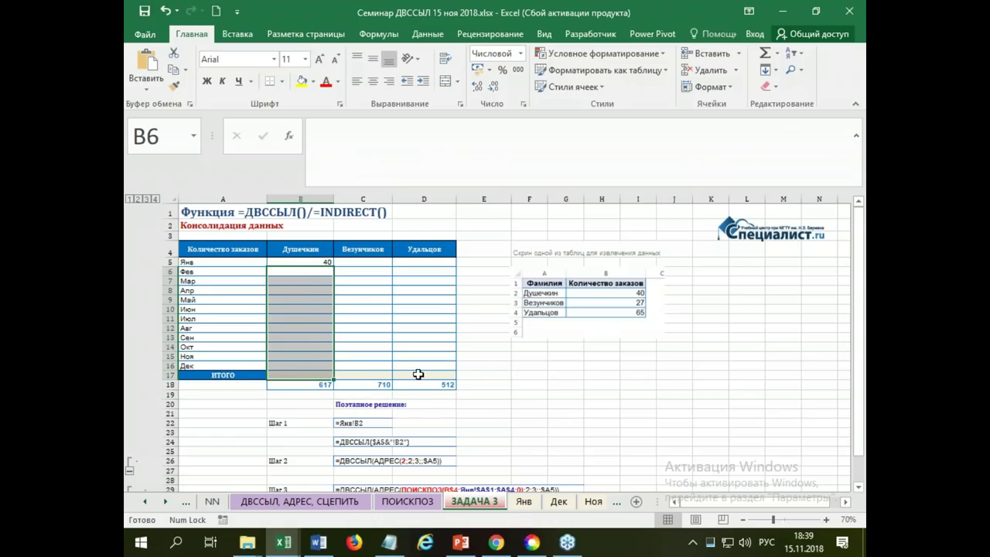
click(308, 261)
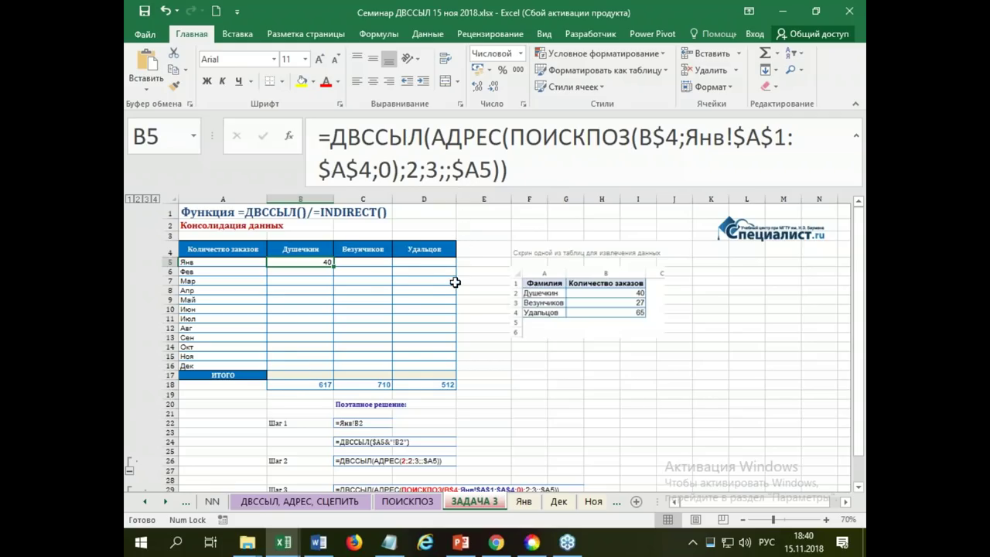
Step: Fill B5 across to D5 and down to row 16, totalling 617, 710 and 512
drag(333, 268, 435, 267)
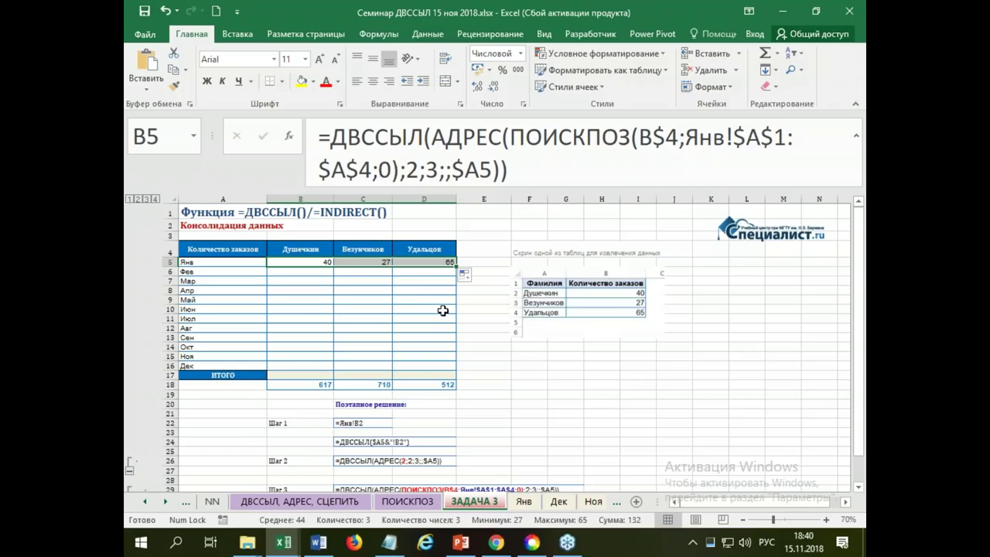
drag(456, 267, 457, 371)
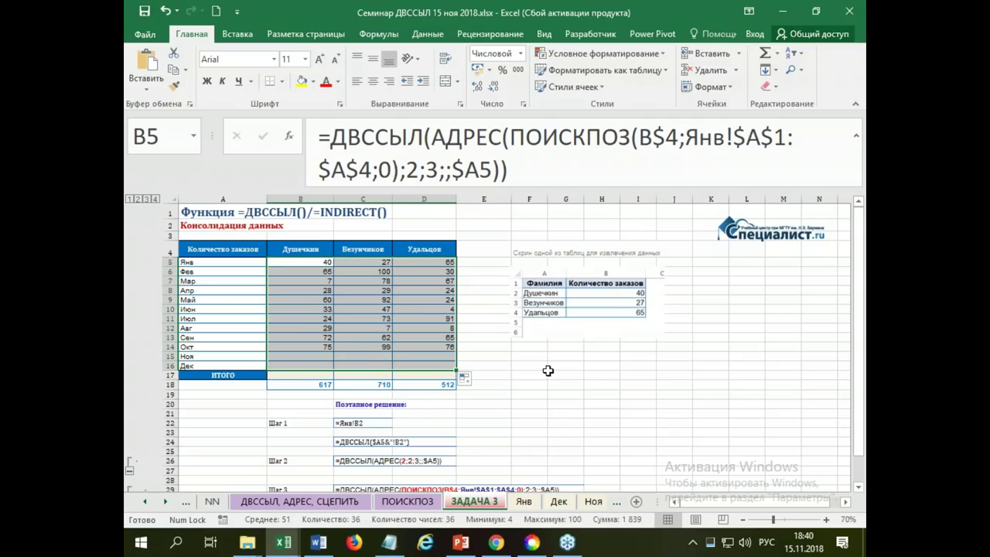
click(764, 54)
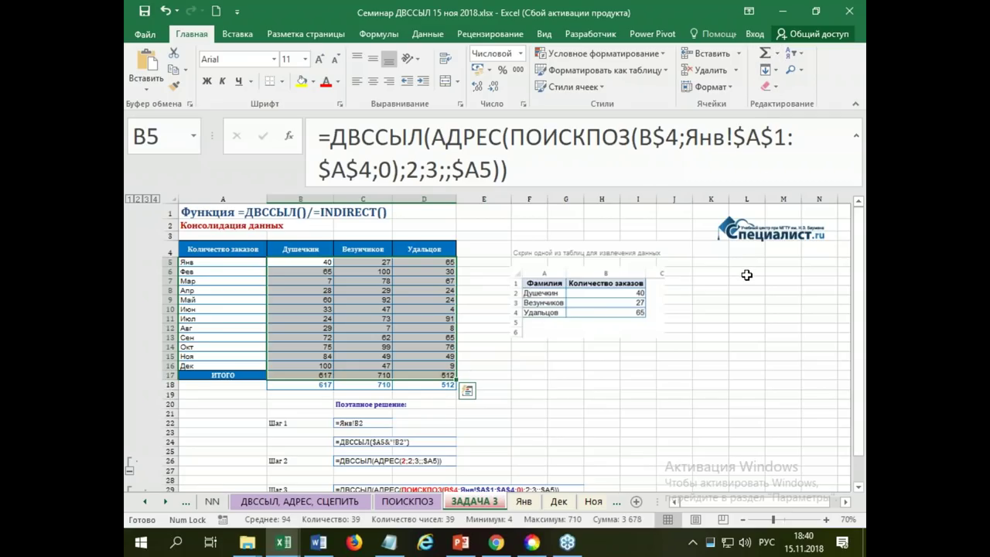
click(746, 433)
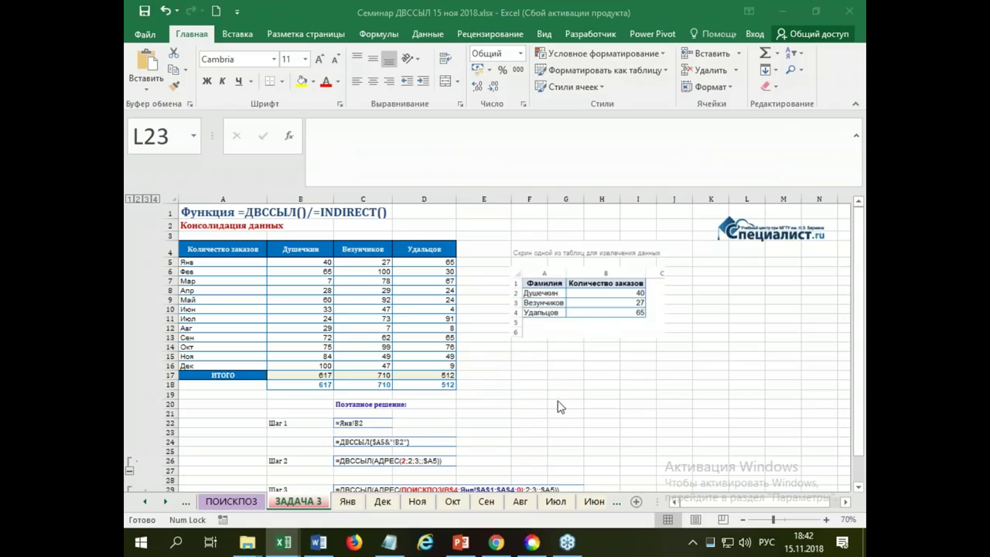
Step: Browse the month sheets Янв, Дек, Ноя, Окт, Сен, Авг and Июл, then return to ЗАДАЧА 3
click(346, 503)
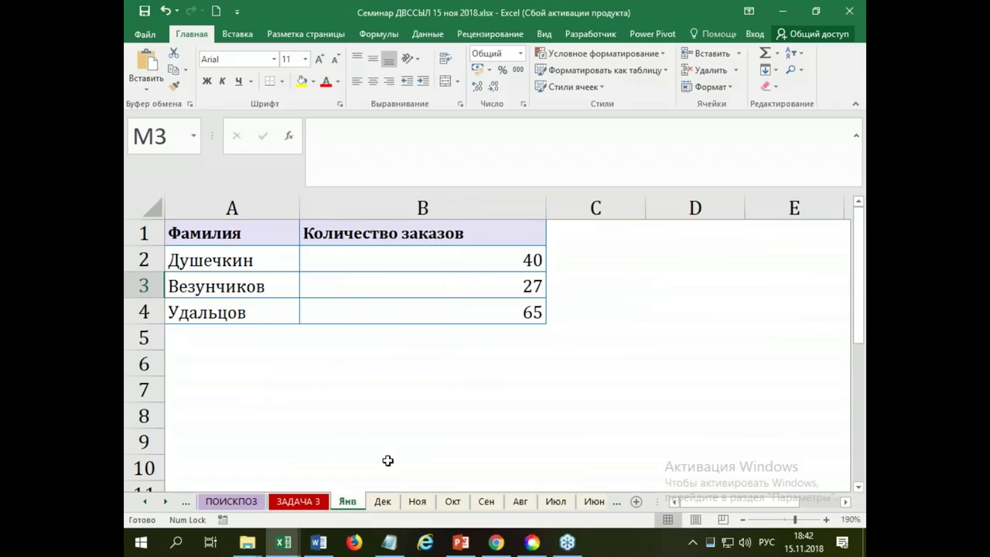
click(384, 500)
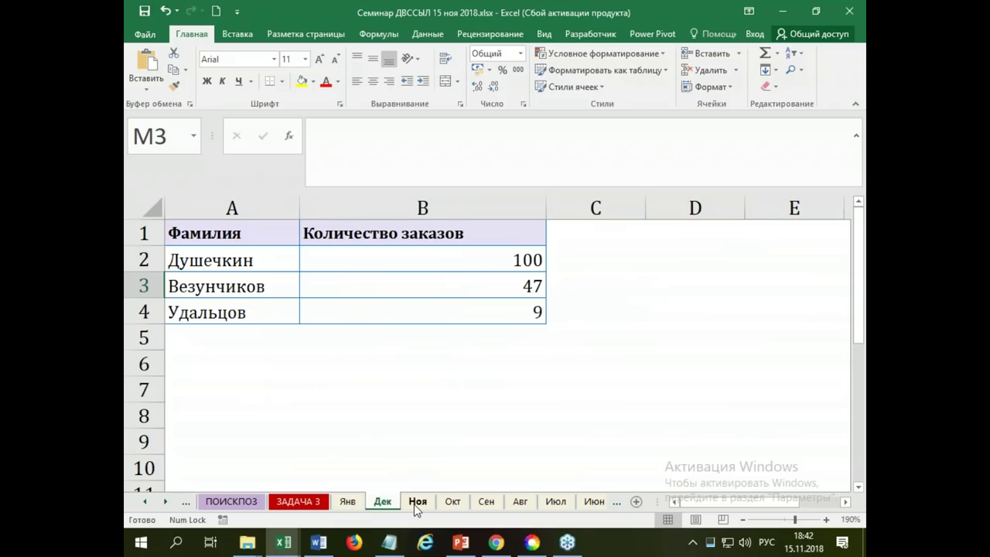
click(417, 503)
click(453, 504)
click(486, 504)
click(520, 501)
click(553, 503)
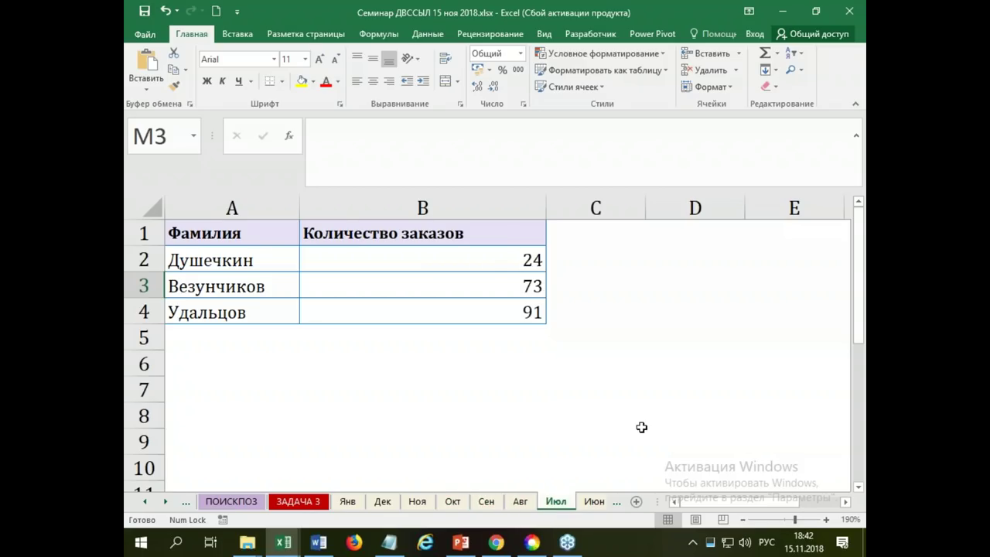
scroll(647, 427, down, 1)
scroll(646, 427, down, 1)
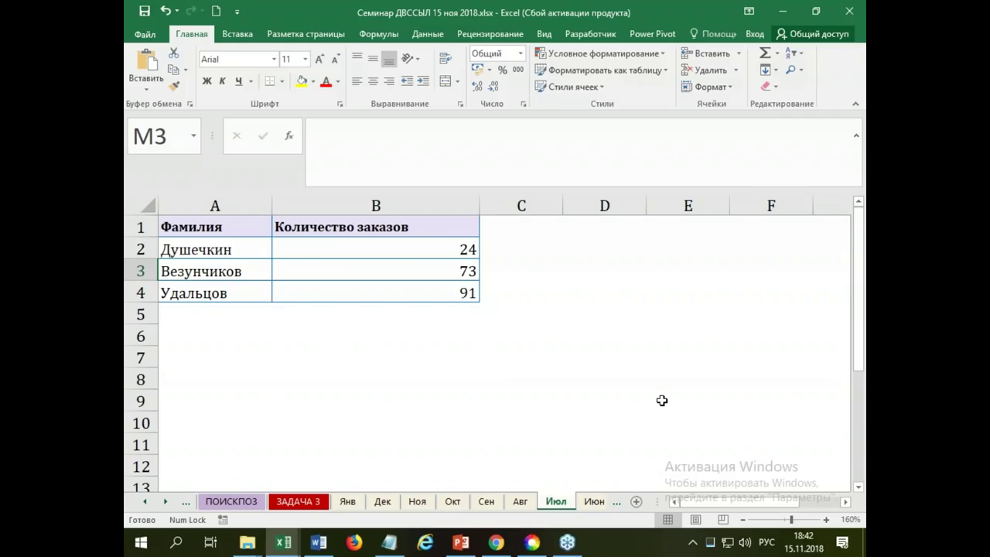
click(309, 495)
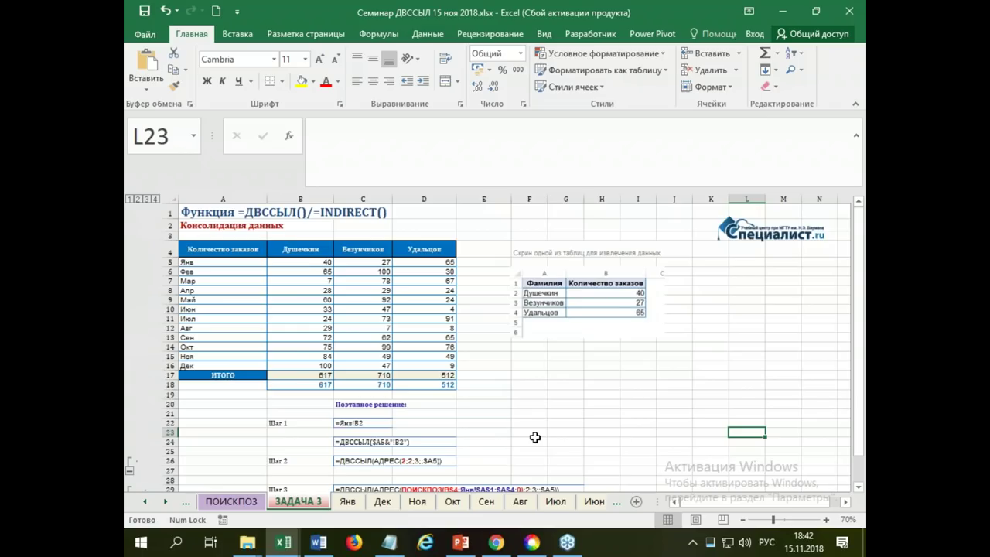
Step: Select B5 and widen the formula bar so its ДВССЫЛ(АДРЕС(ПОИСКПОЗ(...))) formula wraps onto two lines
click(296, 263)
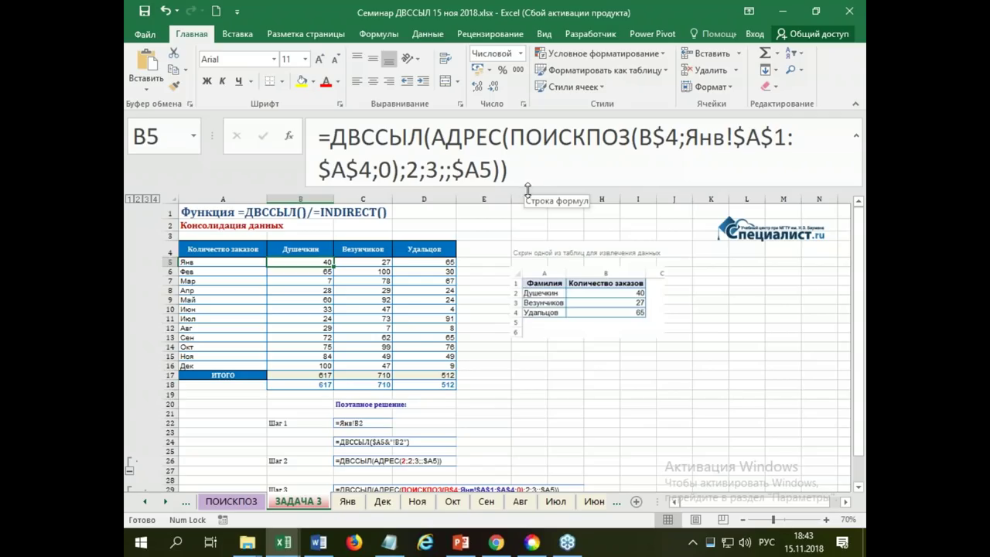
drag(203, 128, 387, 137)
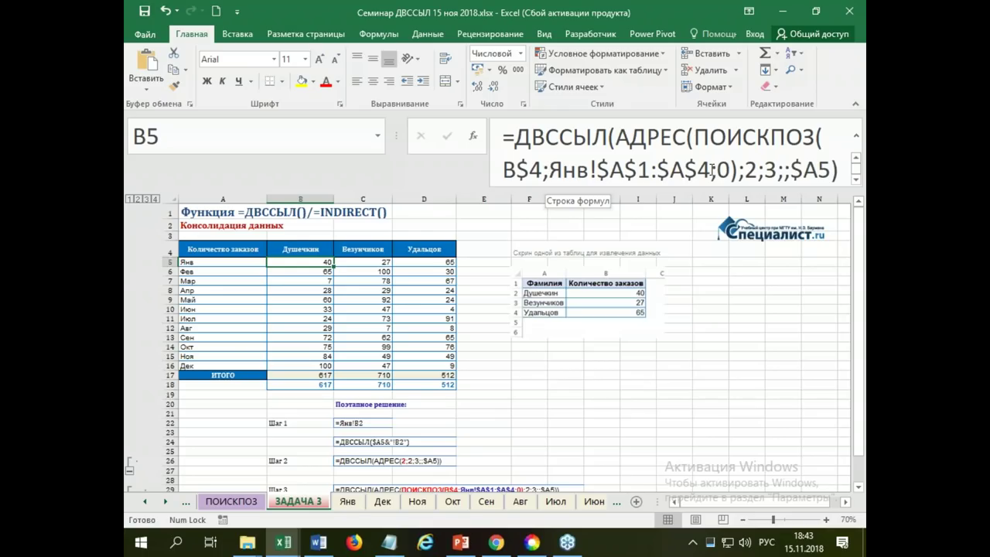
Step: In B5's formula, wrap the Янв!$A$1:$A$4 lookup range inside a ДВССЫЛ( call
click(710, 170)
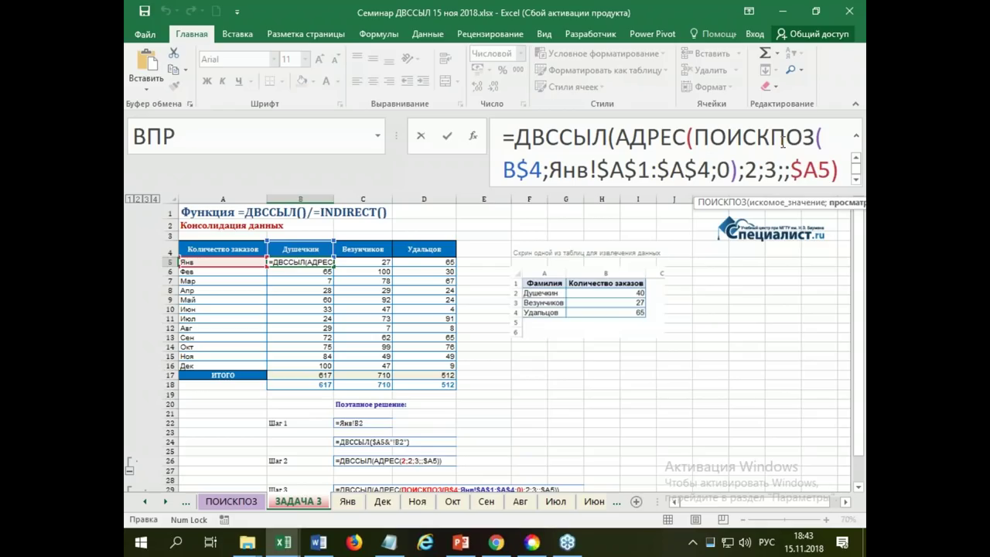
text())
click(782, 142)
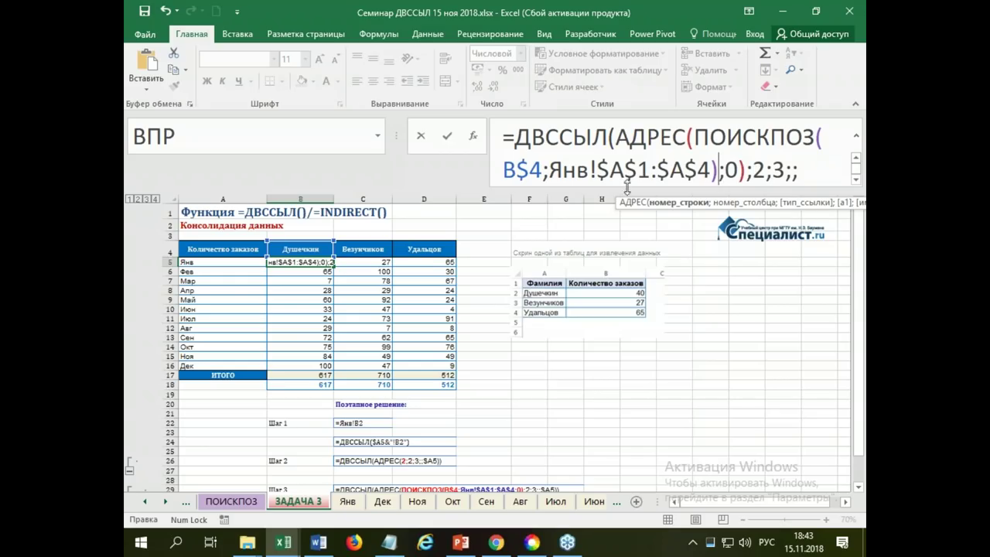
click(548, 168)
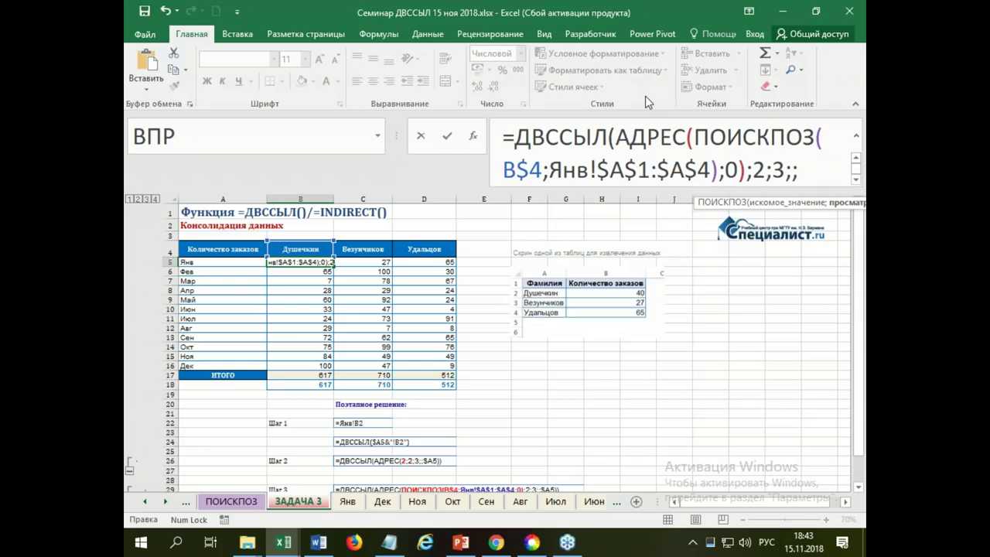
text(()
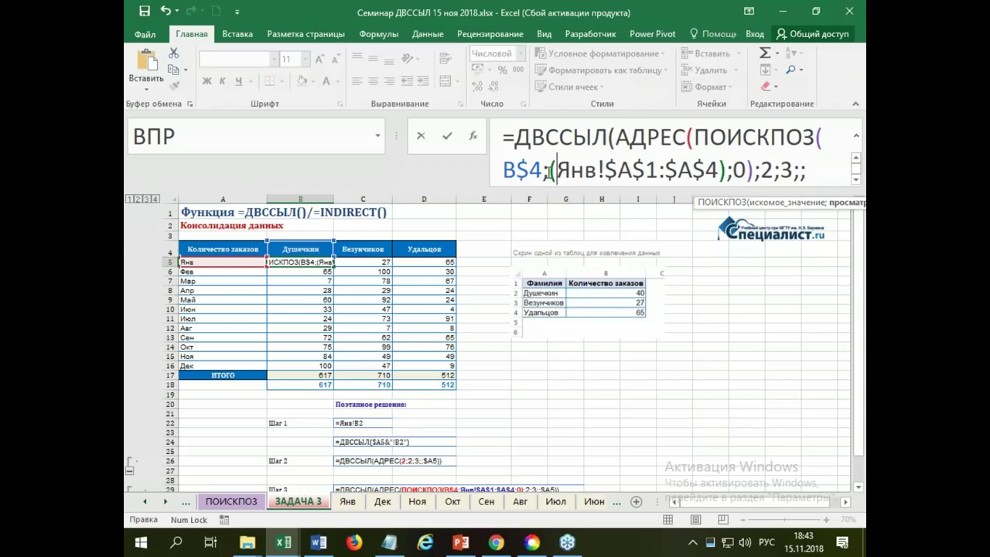
click(548, 168)
text(двсс)
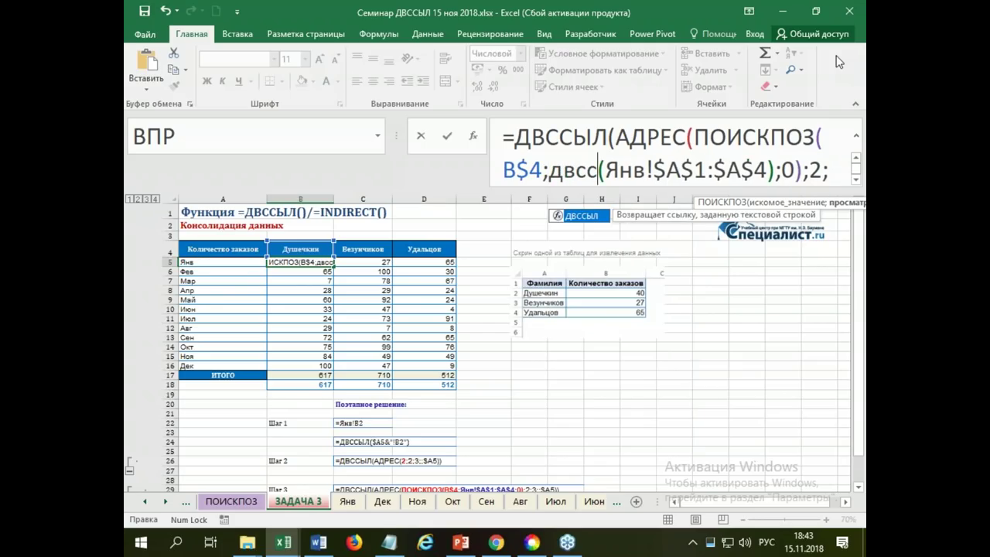
text(ы)
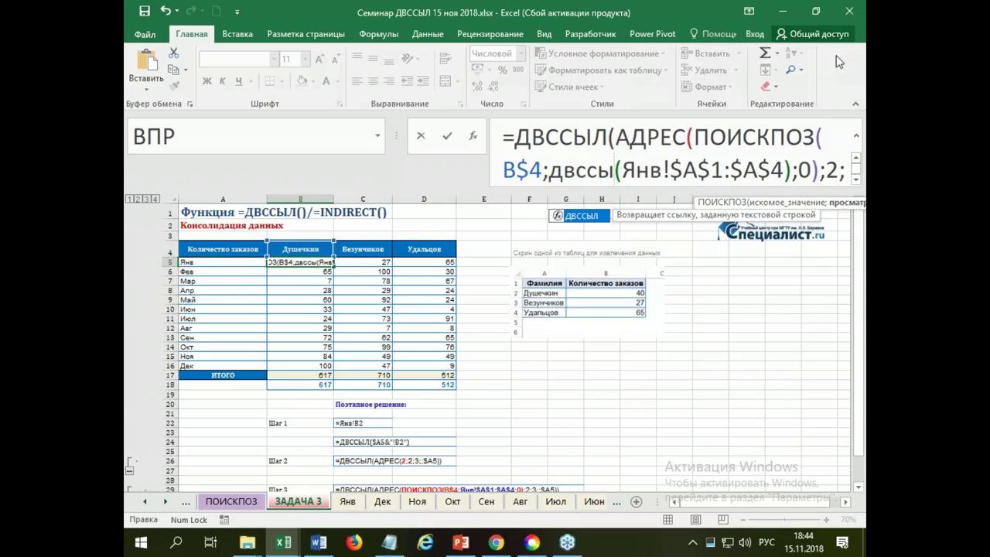
key(Tab)
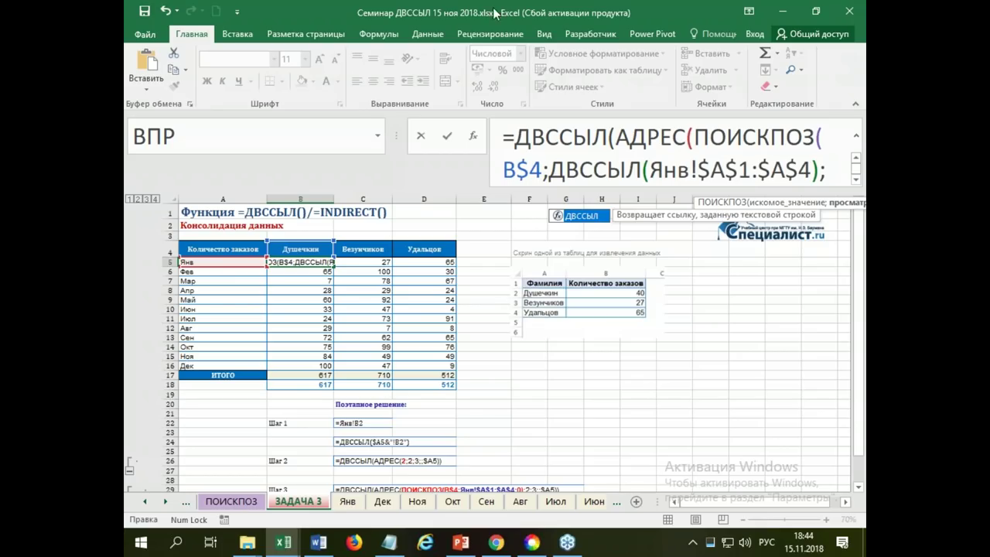
drag(380, 123, 260, 140)
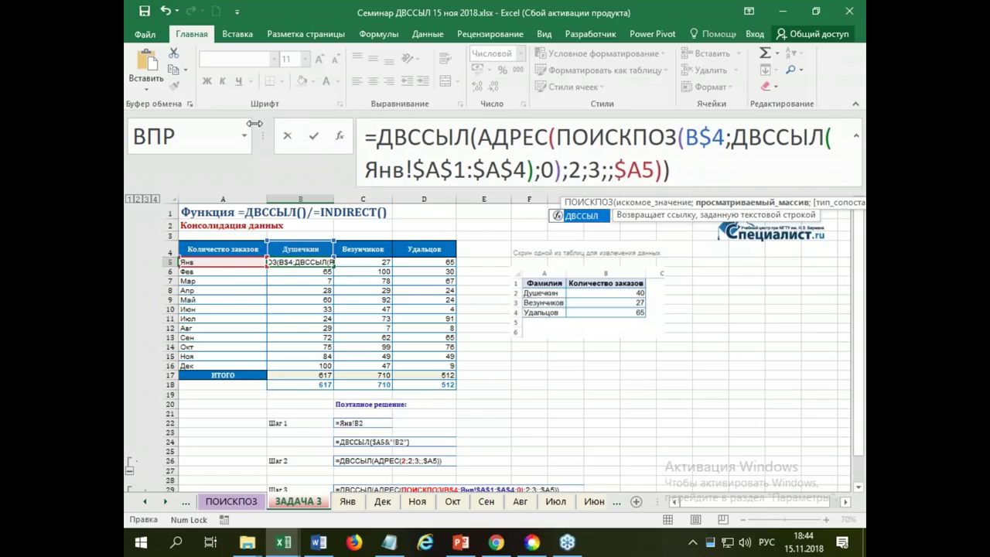
drag(260, 140, 339, 127)
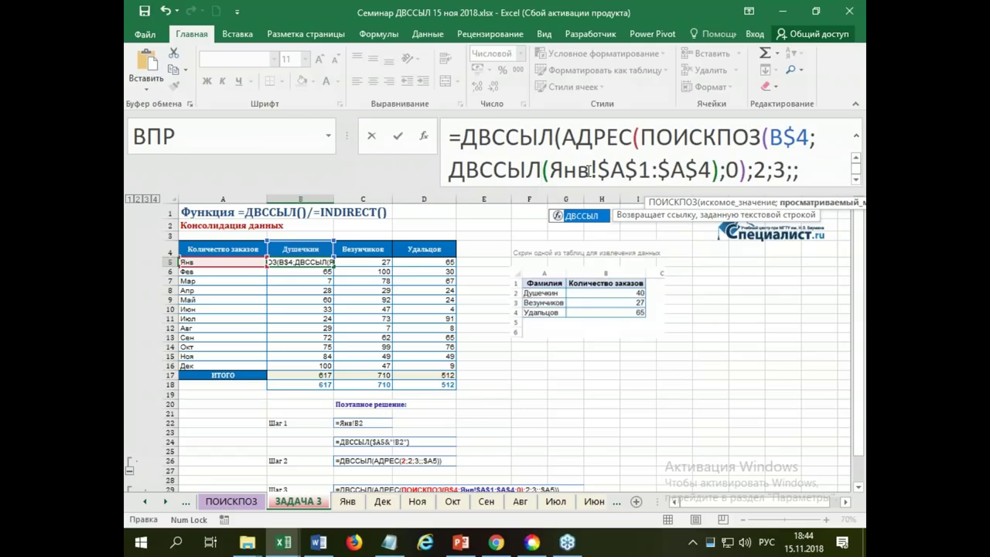
Step: Delete the hard-coded sheet name Янв and insert a reference to cell A5
drag(592, 170, 550, 170)
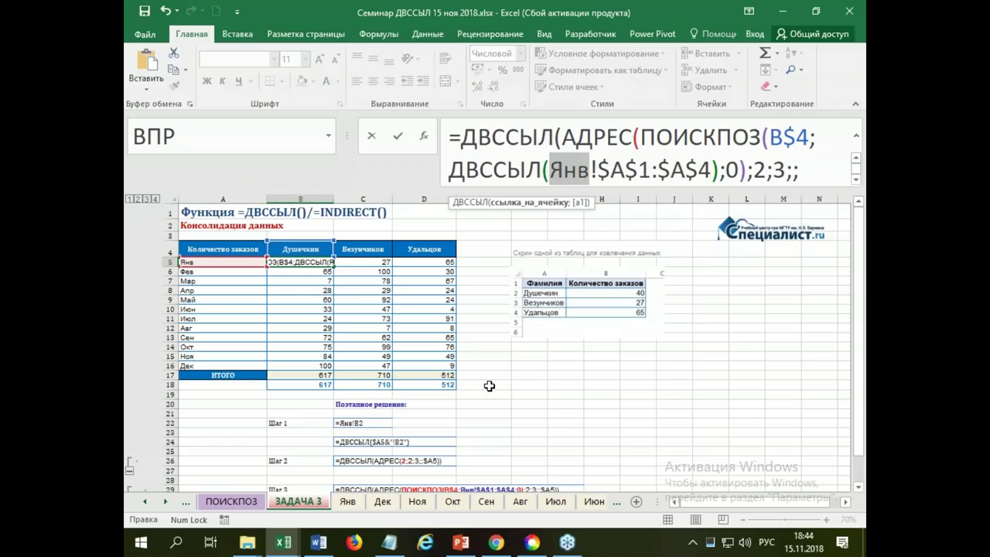
key(Delete)
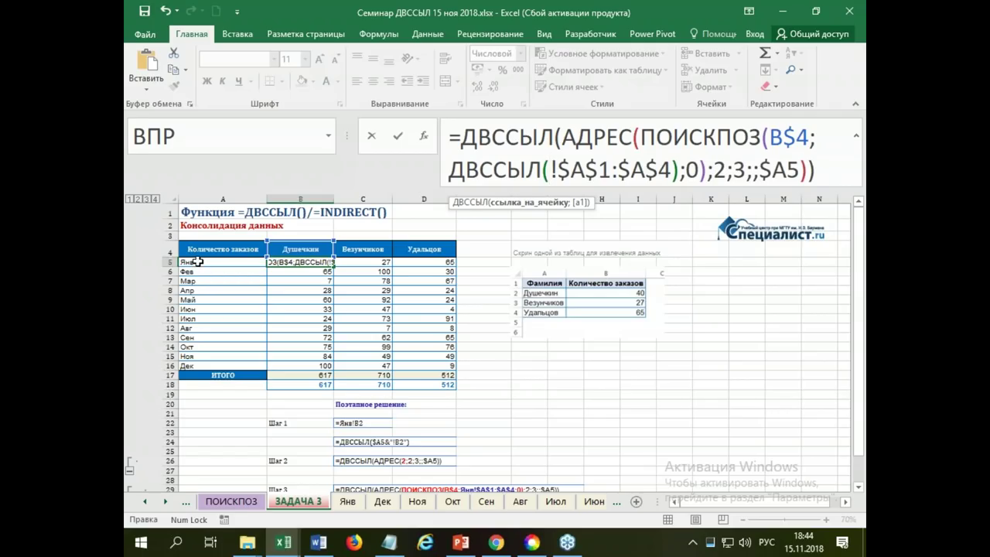
click(199, 262)
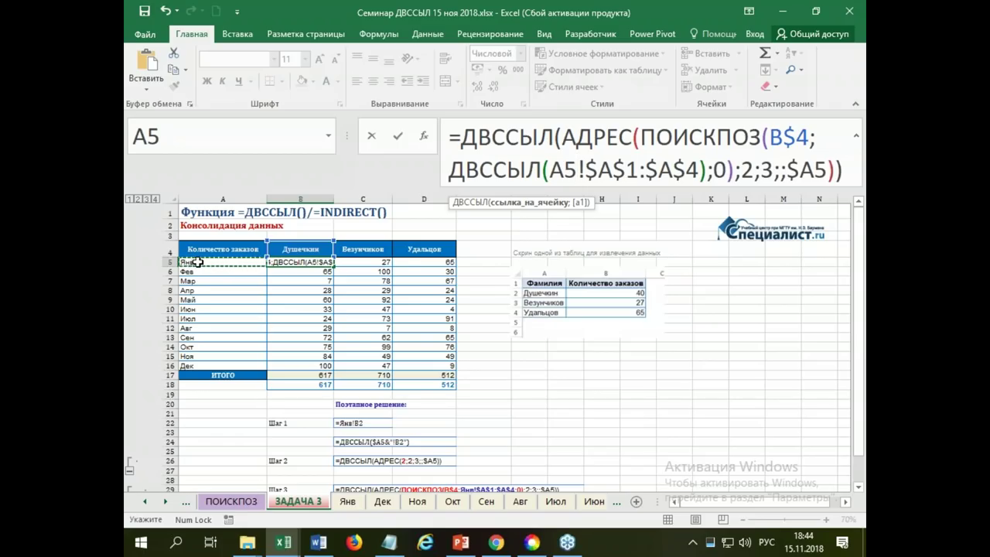
Step: Complete the range as ДВССЫЛ($A5&"!$A$1:$A$4") and commit B5, still returning 40
key(F4)
key(F4)
key(F4)
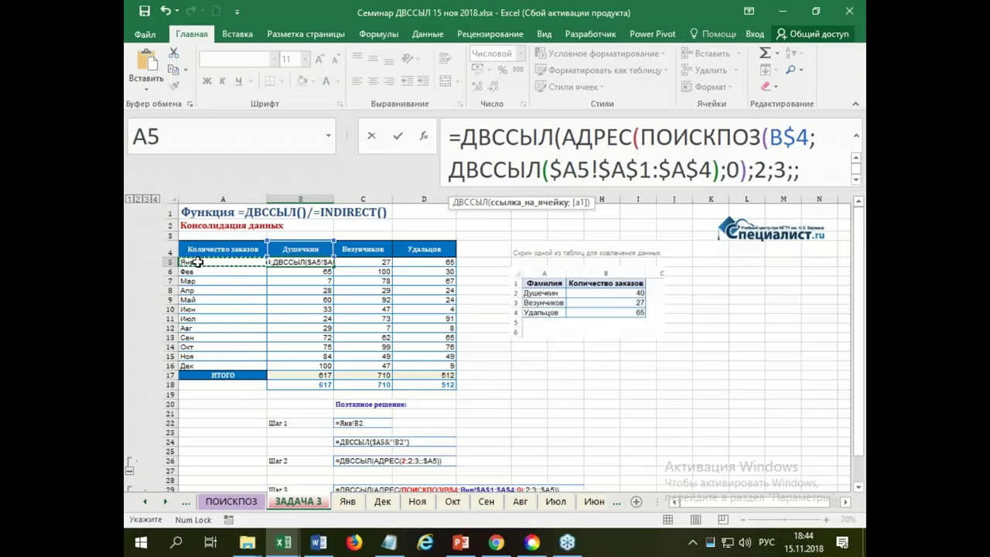
key(F2)
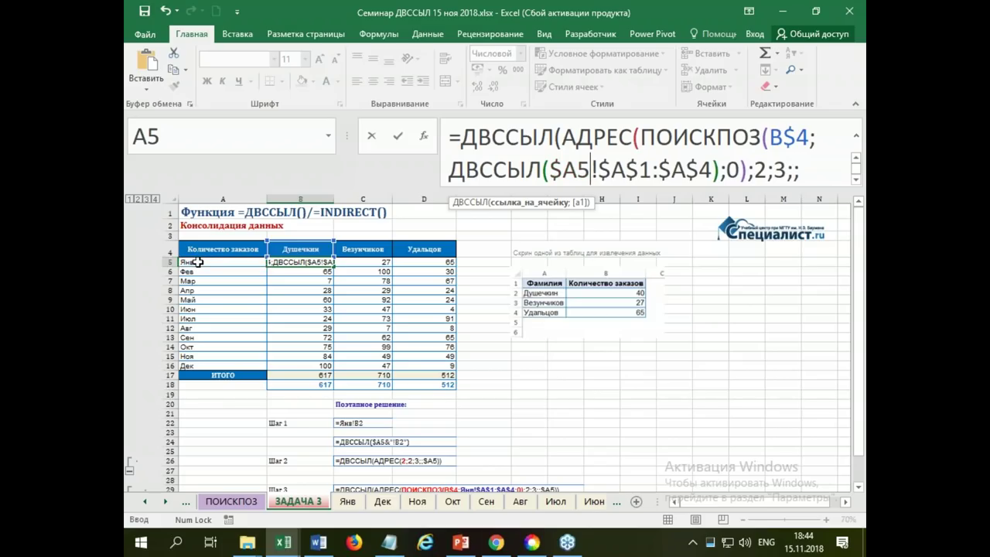
text(&)
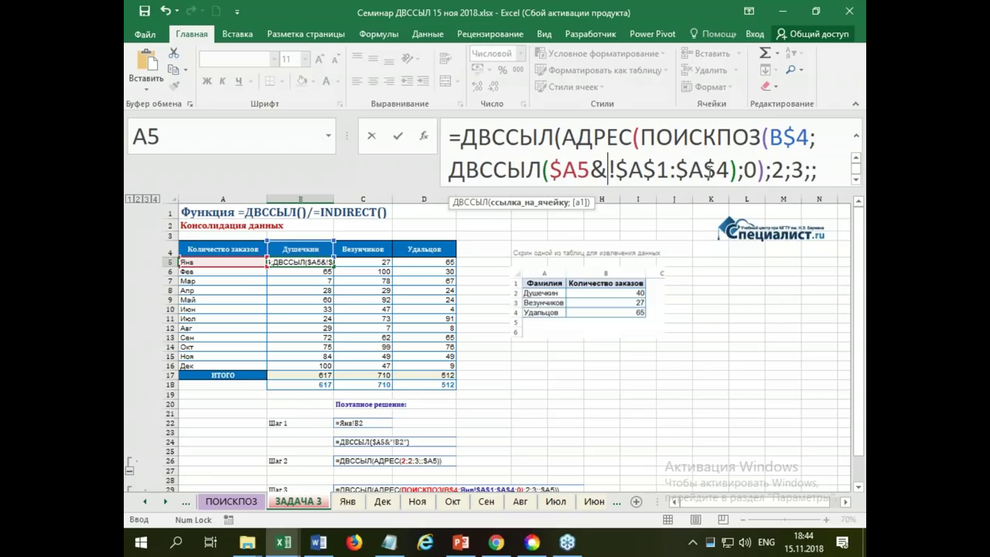
text(")
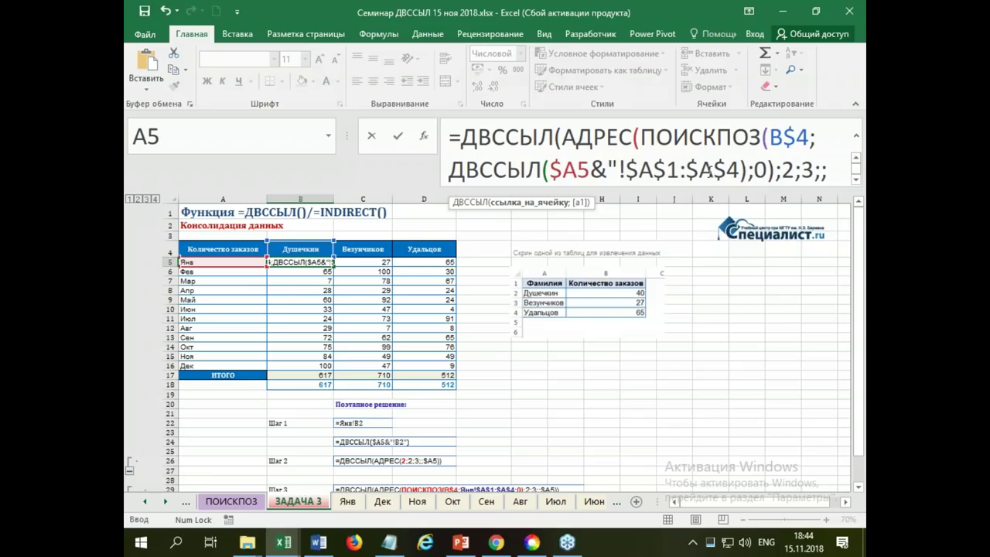
click(740, 169)
text(")
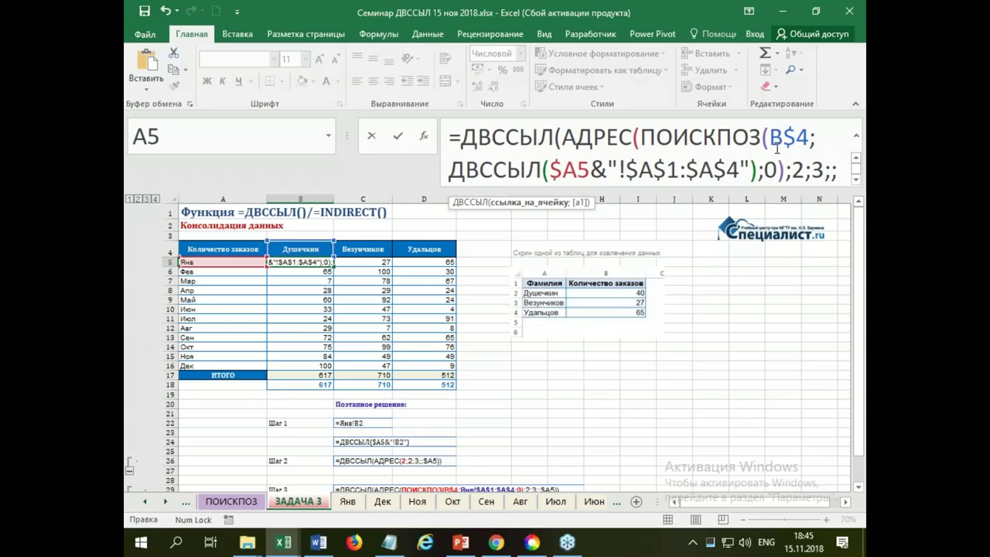
key(Return)
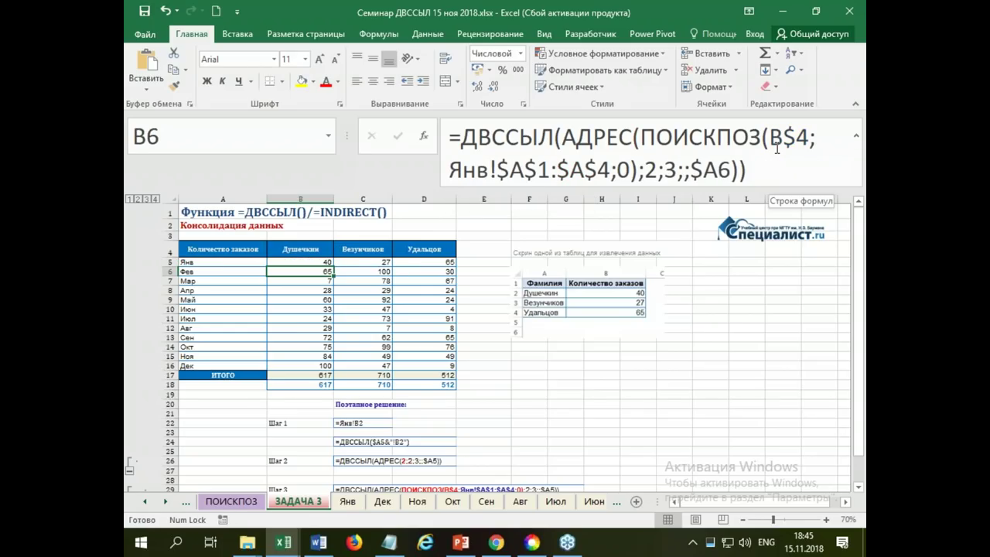
Step: Clear the trial values from C5:D16 and B6:B16, leaving only B5 with 40
mouse_move(376, 262)
mouse_down()
mouse_move(437, 329)
mouse_move(439, 367)
mouse_up()
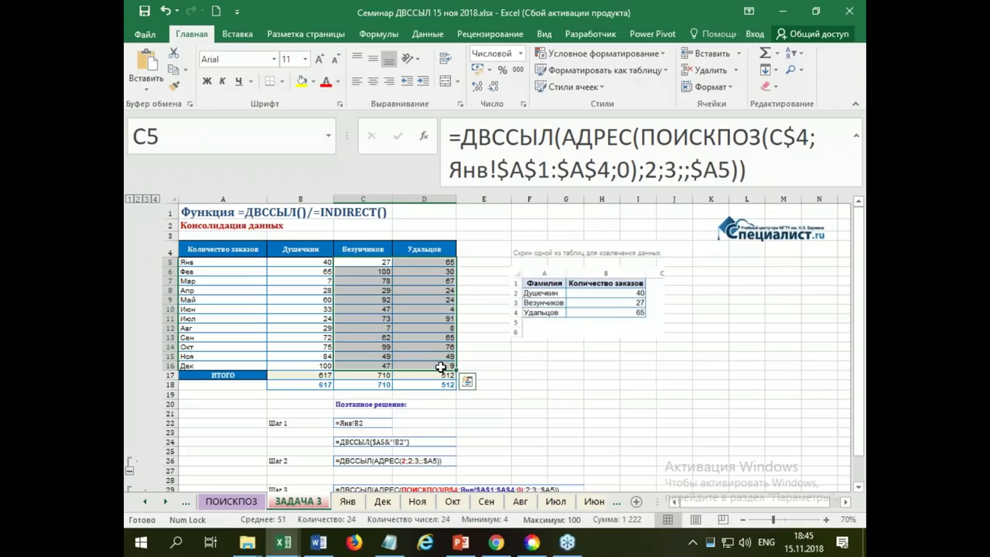
key(Delete)
drag(299, 272, 323, 364)
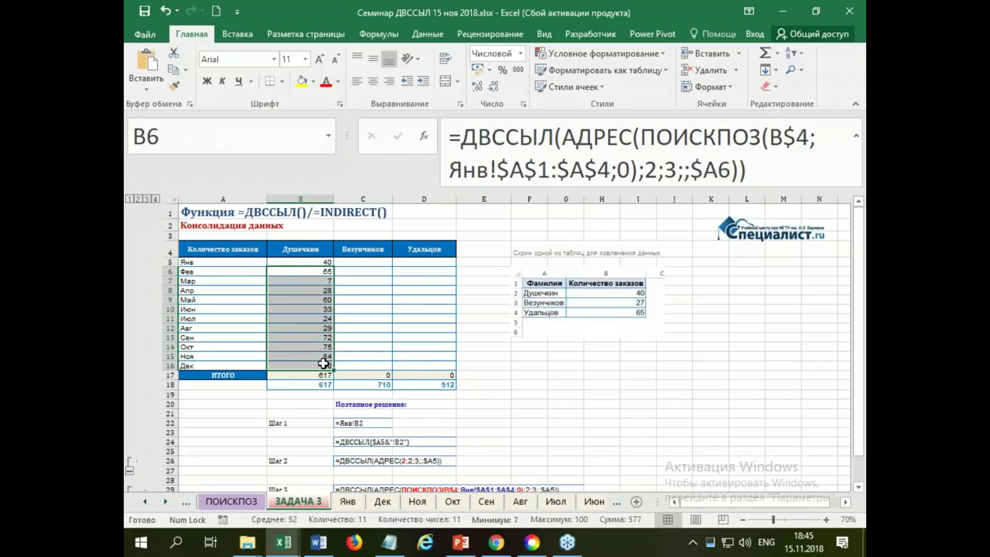
key(Delete)
click(315, 262)
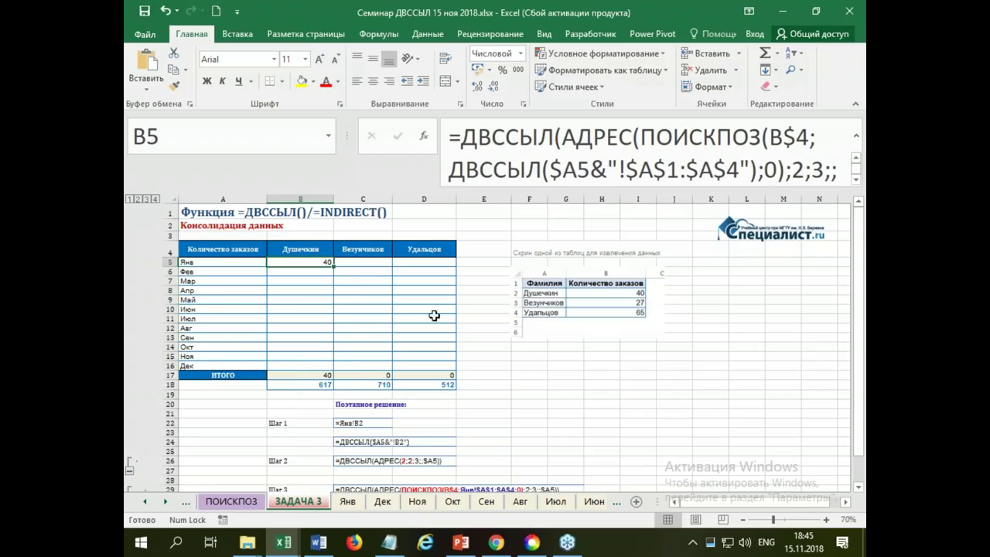
Step: Expand the hidden Шаг 4 row to display the new formula
scroll(548, 361, down, 2)
scroll(547, 361, down, 2)
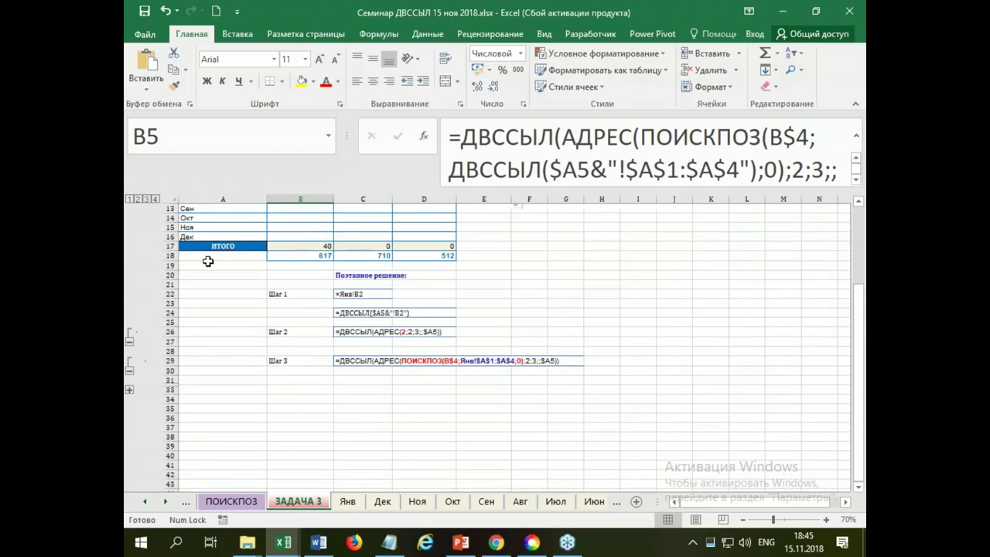
click(155, 201)
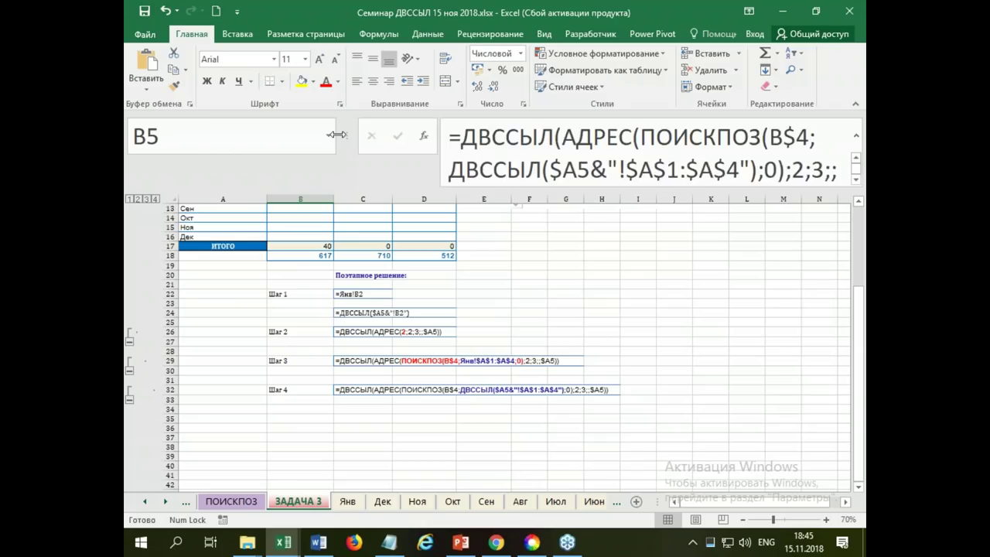
drag(336, 134, 215, 135)
scroll(627, 307, up, 3)
scroll(465, 263, up, 1)
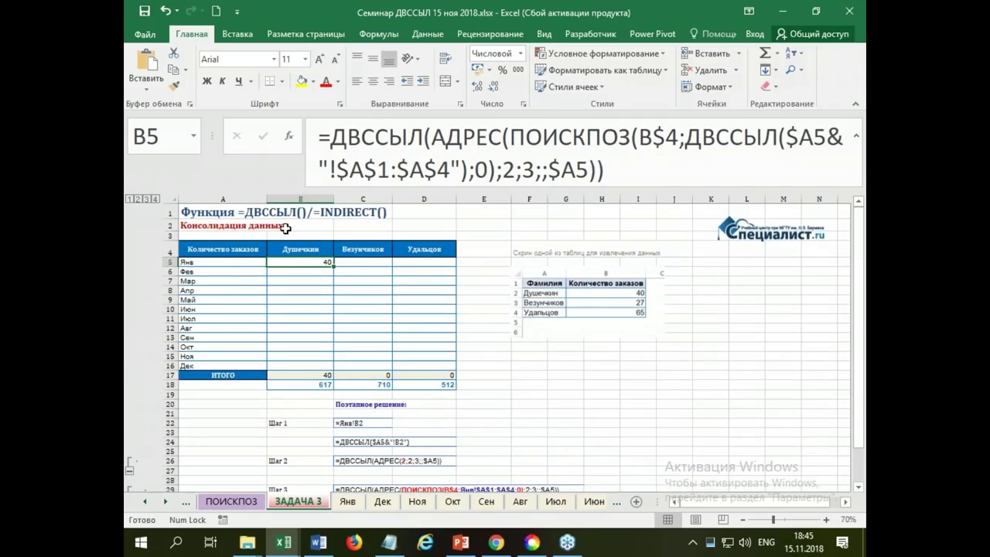
Step: Fill B5's formula across to D5 and down to row 16, giving totals 617, 710 and 512
drag(334, 266, 457, 267)
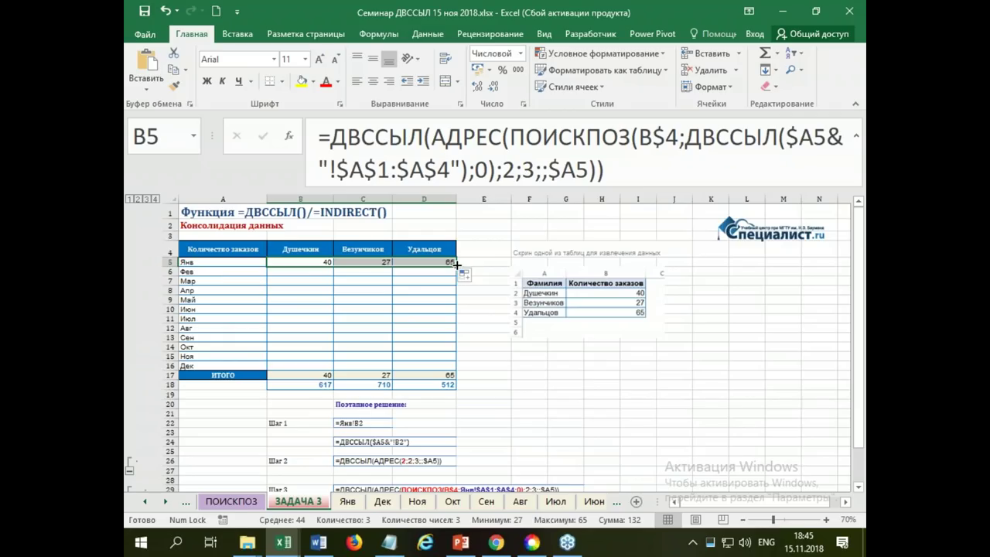
drag(457, 266, 457, 368)
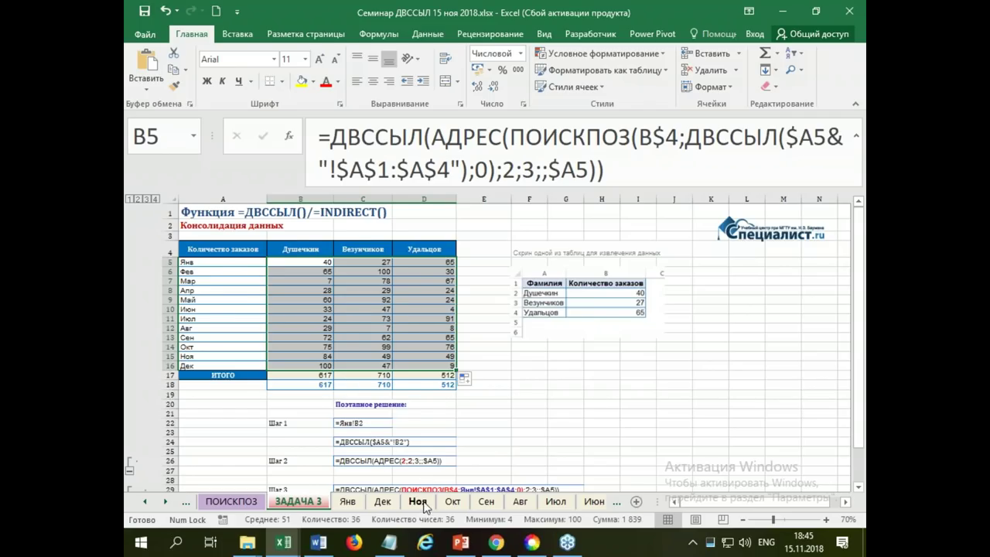
click(419, 503)
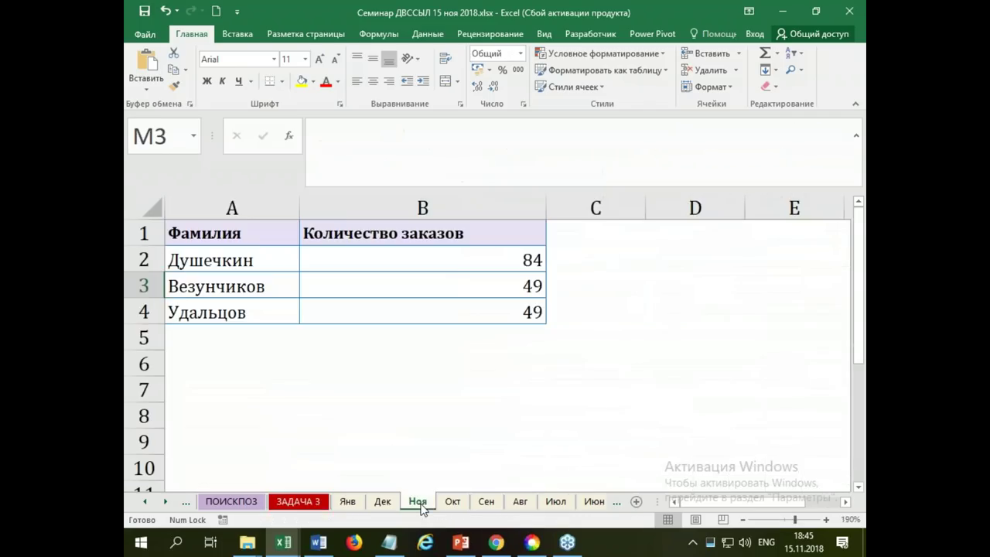
Step: On the Ноя sheet, move Душечкин to A6, Удальцов to A2, then Душечкин into A4
click(214, 261)
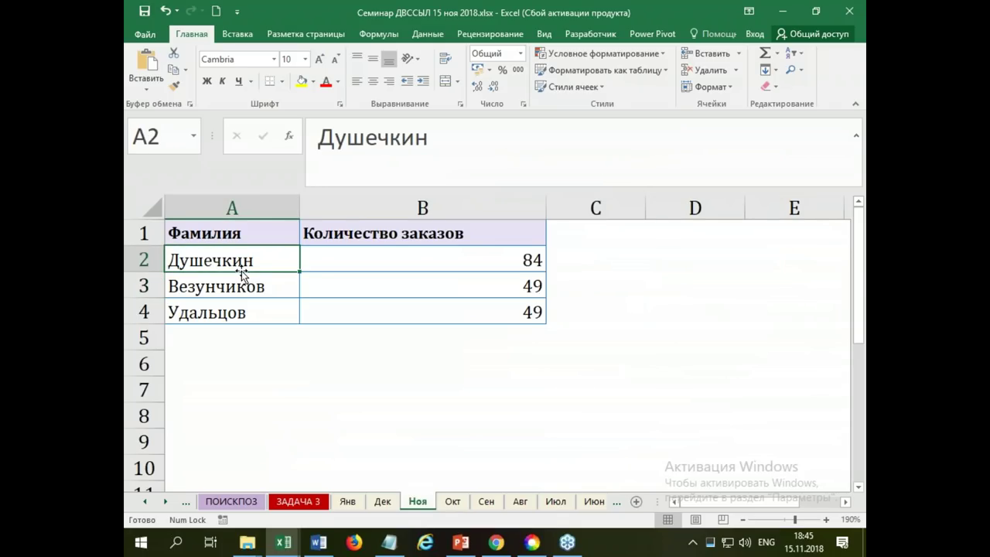
drag(242, 271, 238, 357)
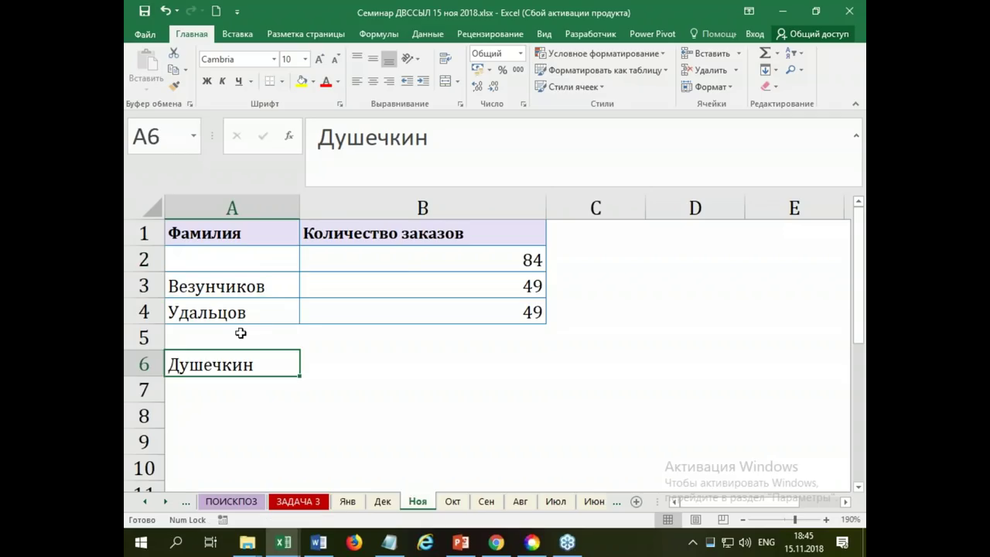
click(240, 316)
drag(245, 322, 255, 258)
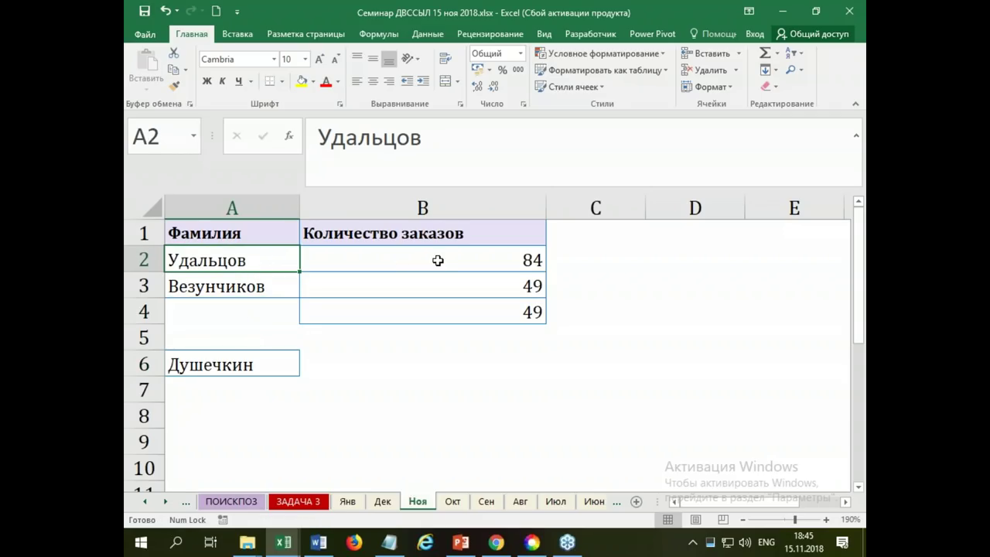
click(292, 354)
drag(281, 353, 282, 318)
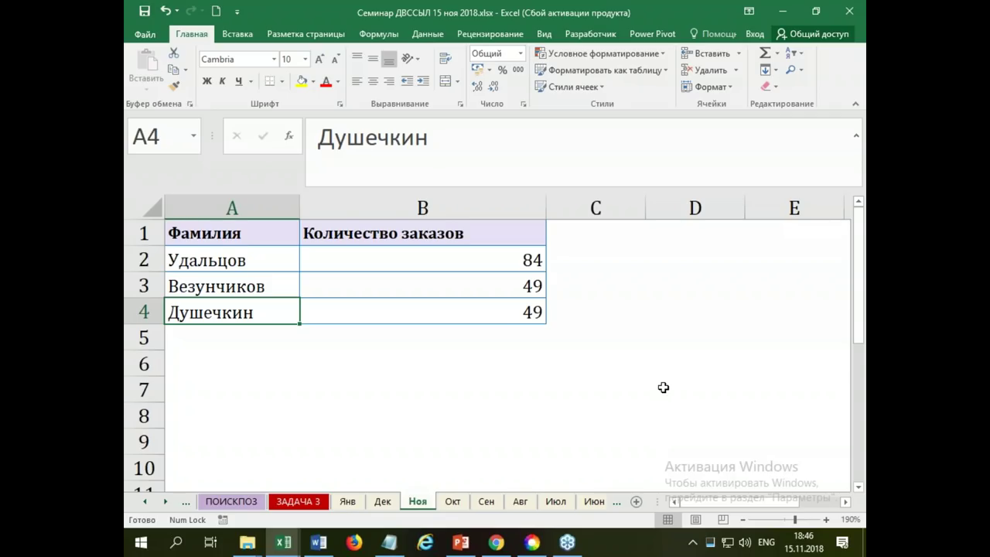
Step: On ЗАДАЧА 3, inspect the D15, B15 and B5 formulas; the Ноя row still reads 49, 49, 84
click(300, 503)
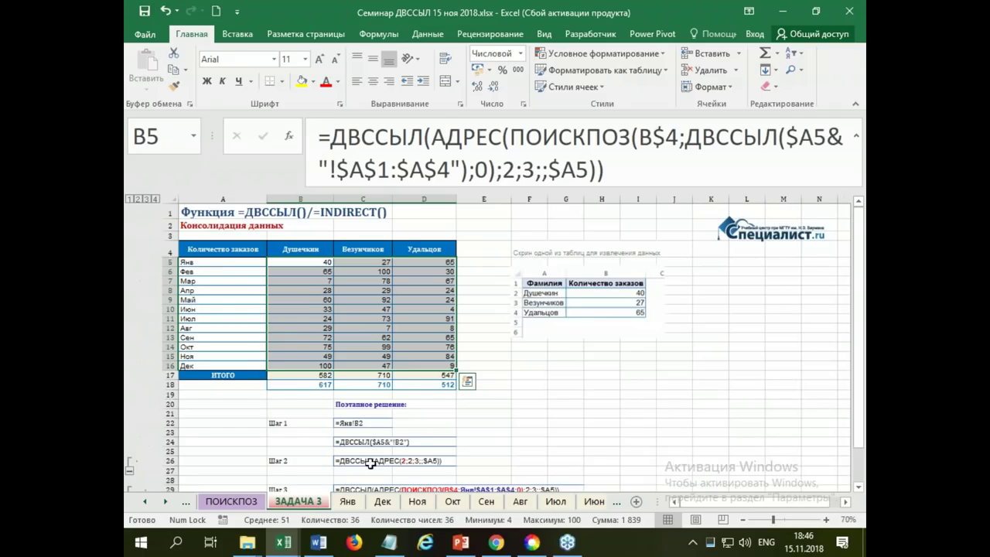
click(531, 442)
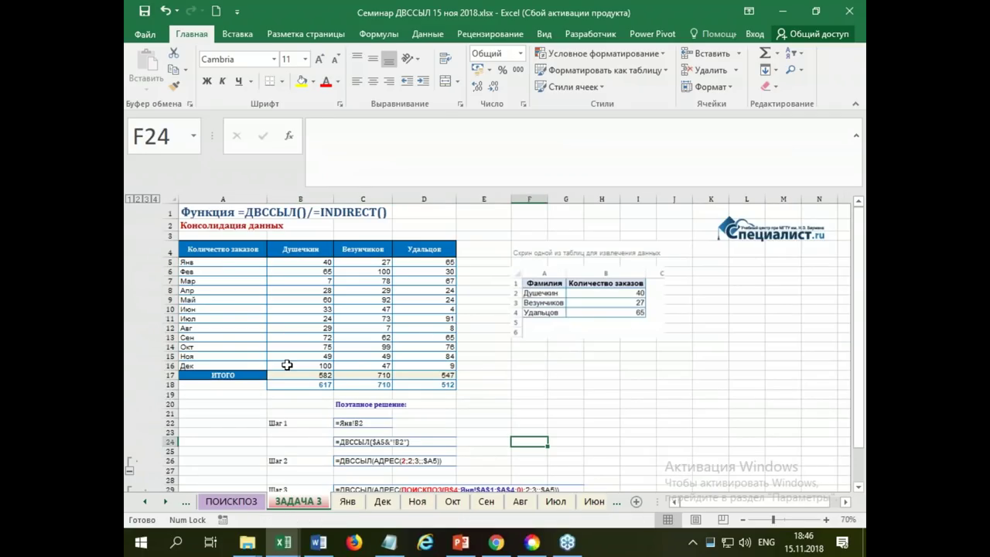
click(423, 356)
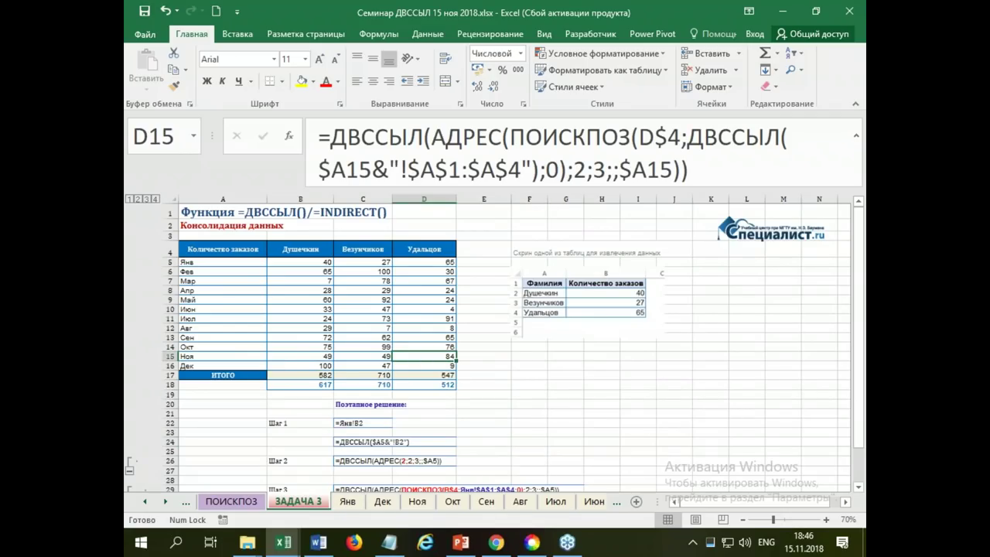
click(292, 357)
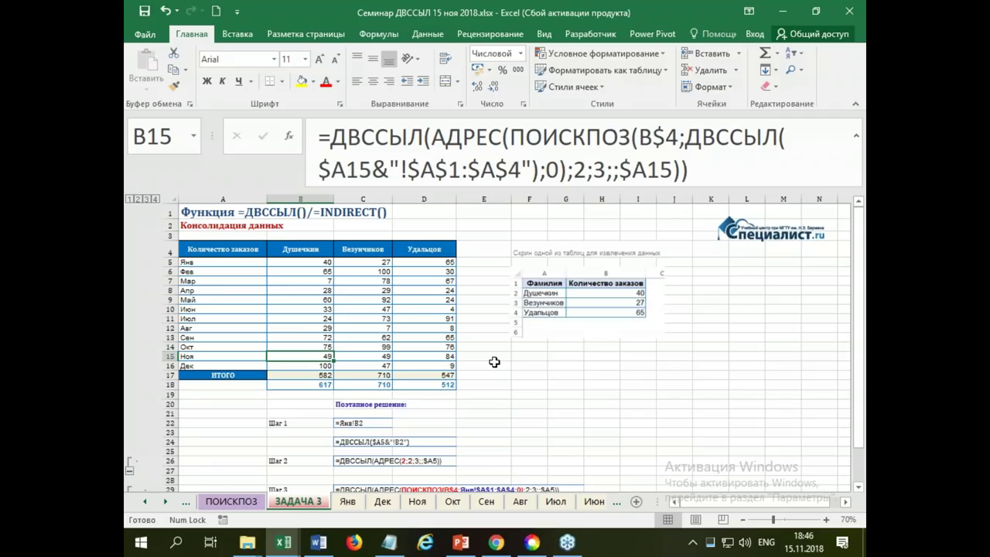
click(312, 263)
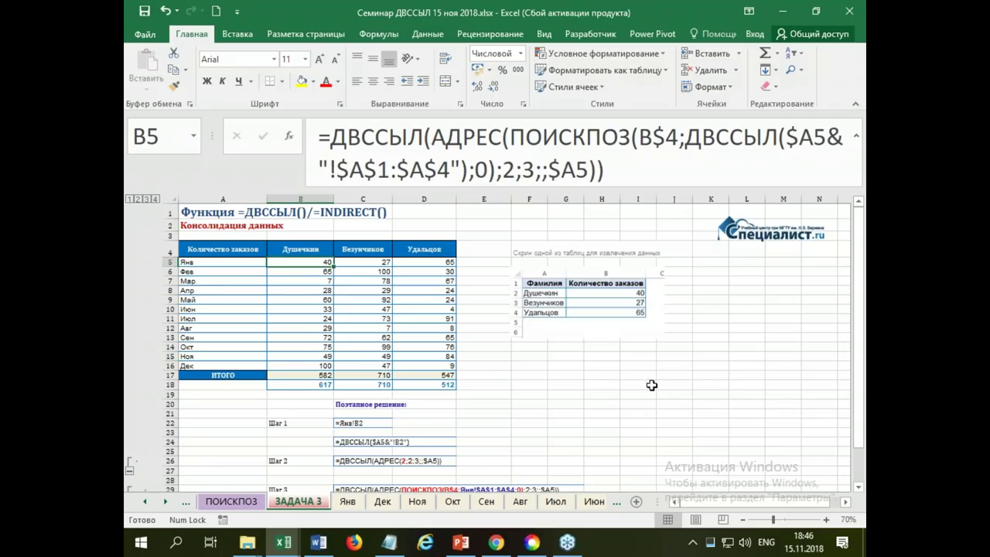
click(664, 386)
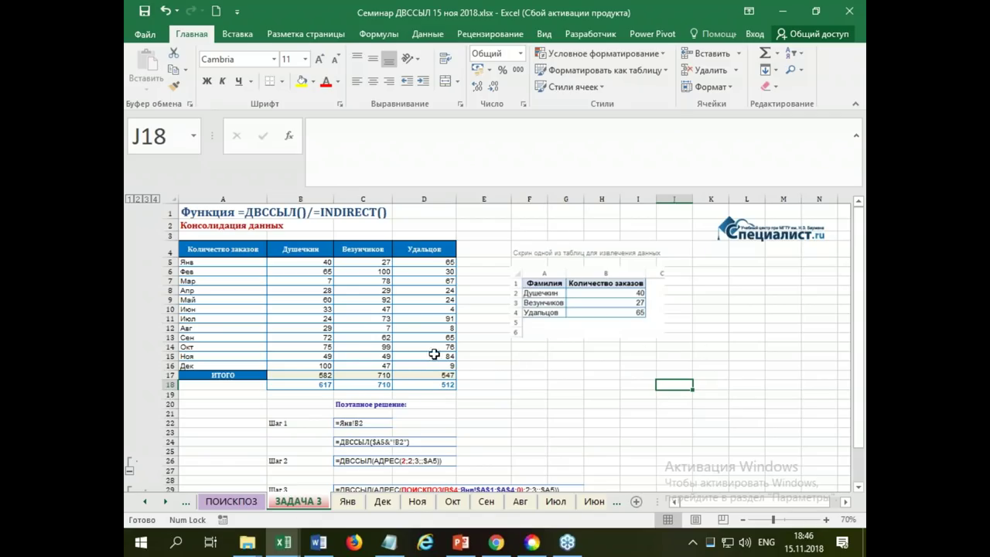
Step: Jump to the ЗАДАЧА 2 sheet by picking it from the workbook's sheet list
right_click(297, 505)
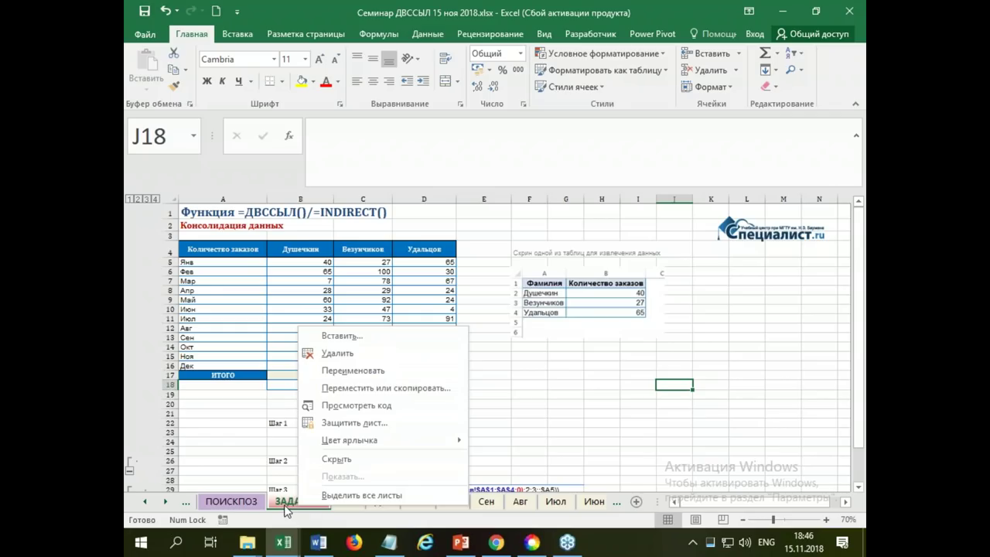
right_click(147, 504)
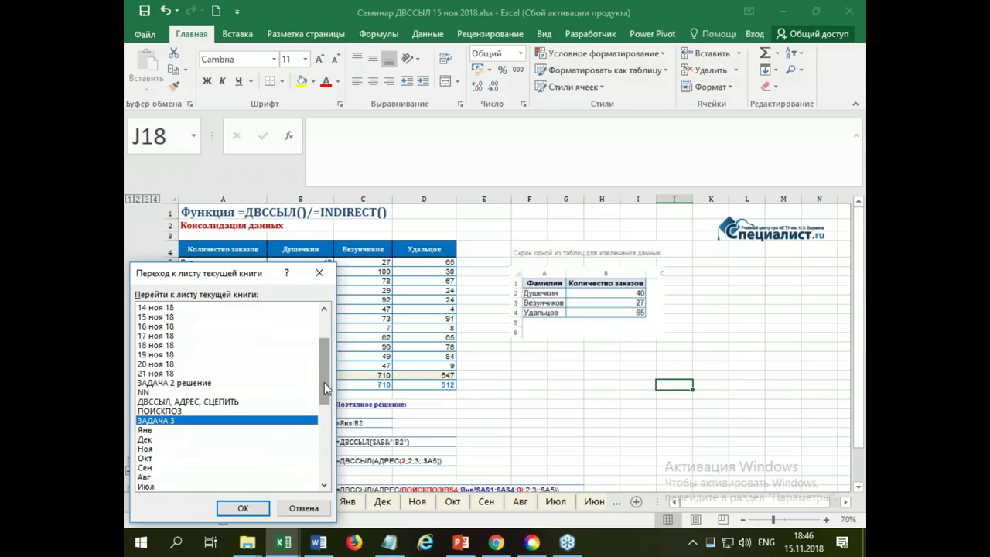
mouse_move(324, 382)
mouse_down()
mouse_move(333, 443)
mouse_move(338, 387)
mouse_up()
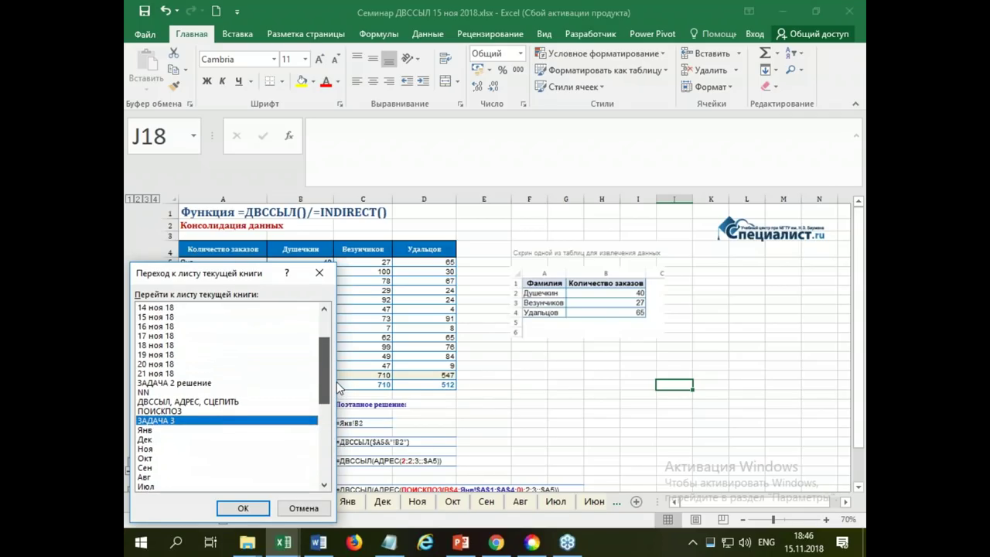
drag(338, 387, 337, 332)
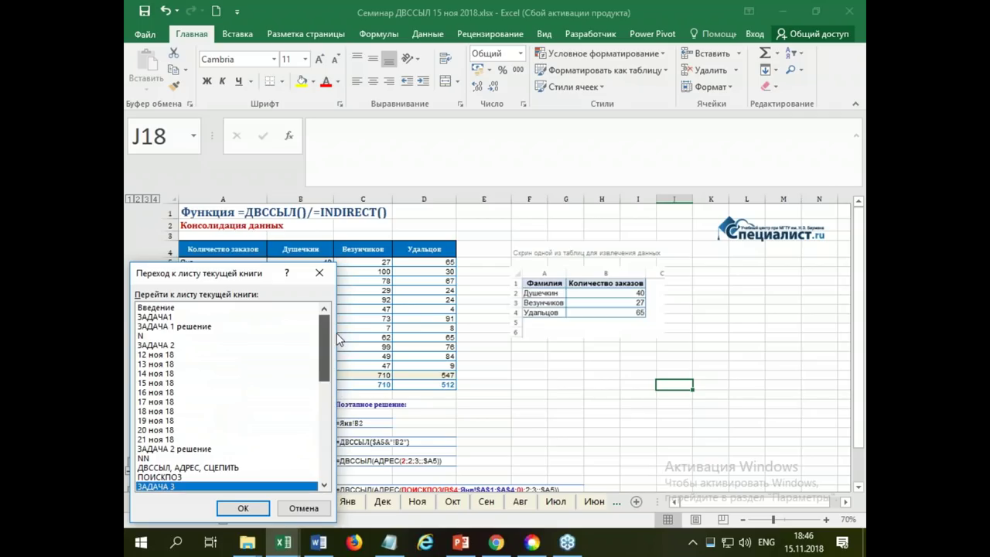
click(152, 346)
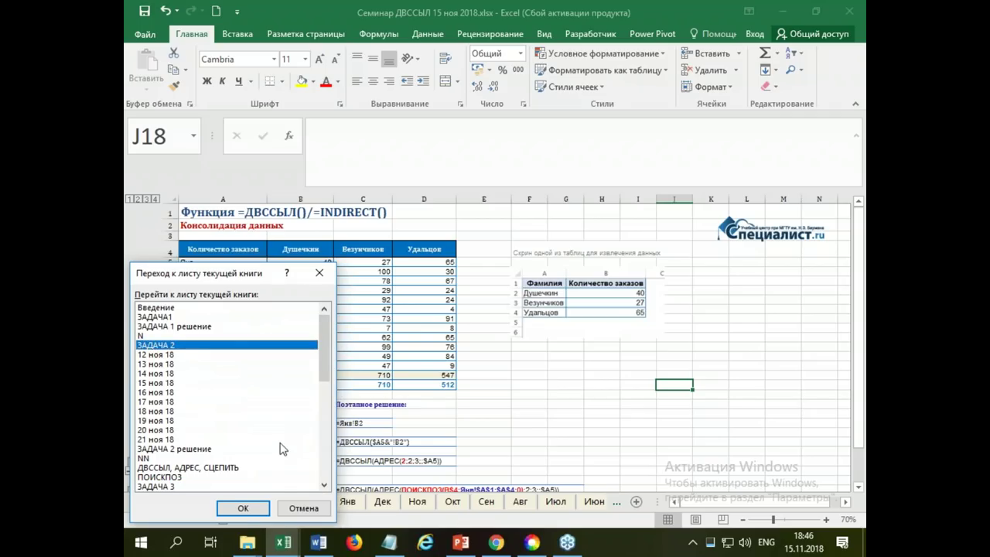
click(237, 511)
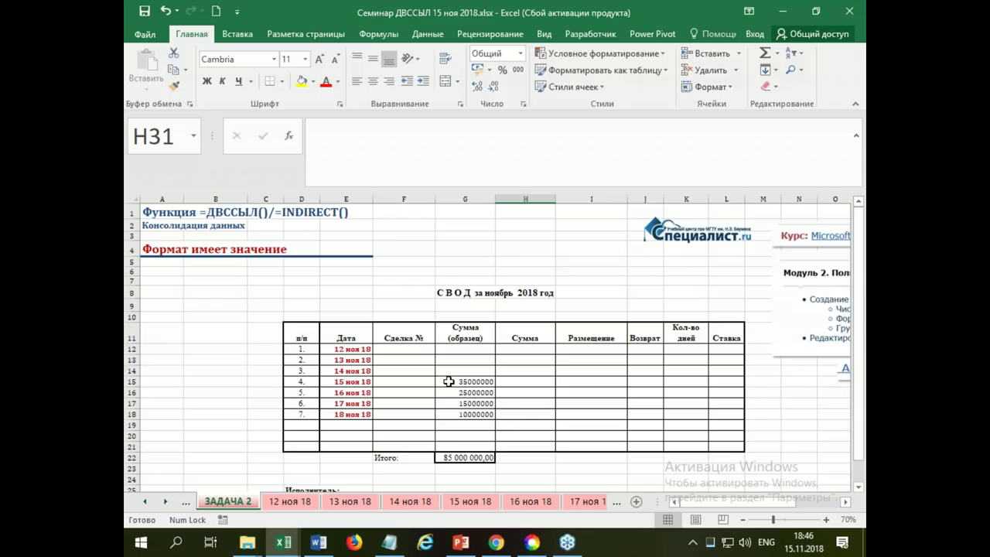
click(448, 381)
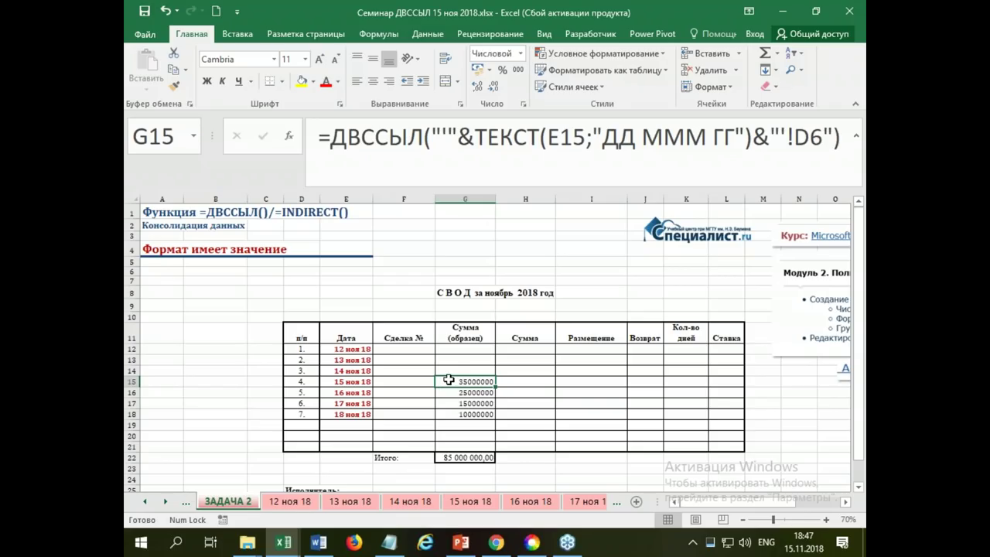
scroll(455, 371, down, 1)
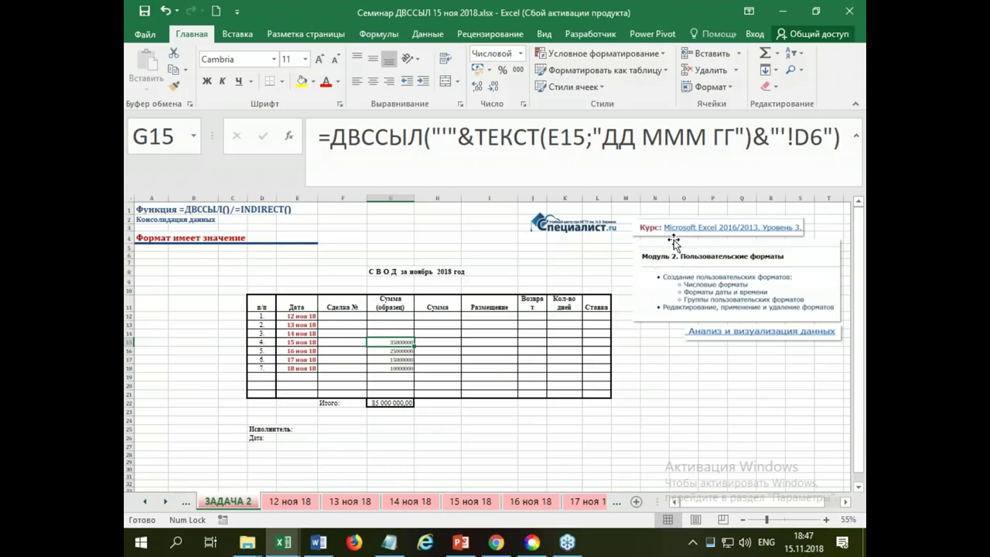
click(683, 420)
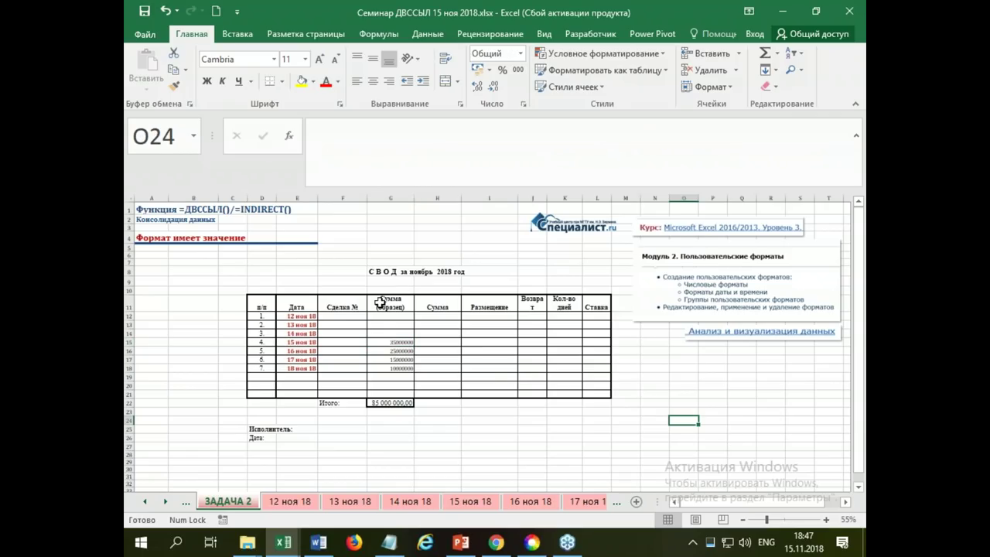
scroll(563, 368, up, 1)
scroll(563, 368, down, 1)
drag(434, 188, 435, 152)
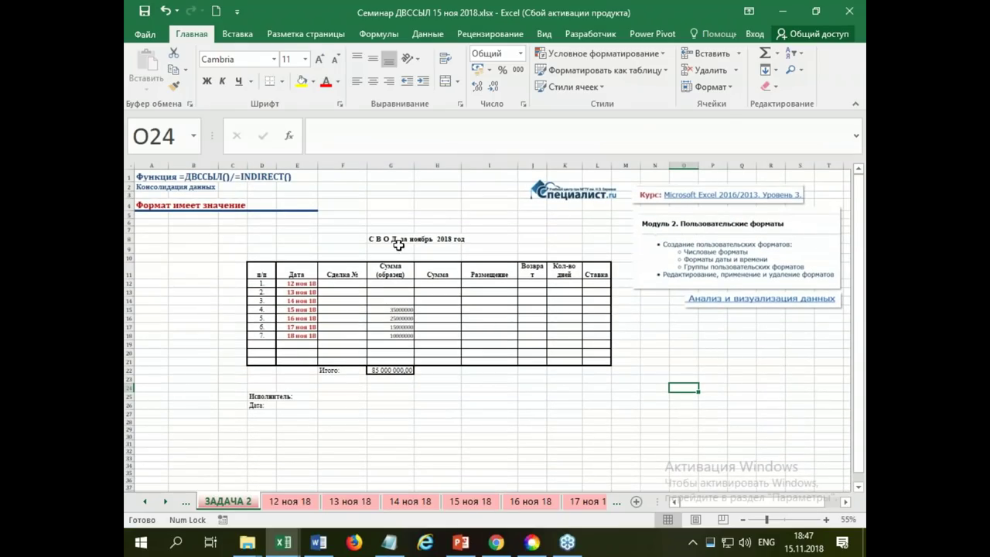
click(385, 282)
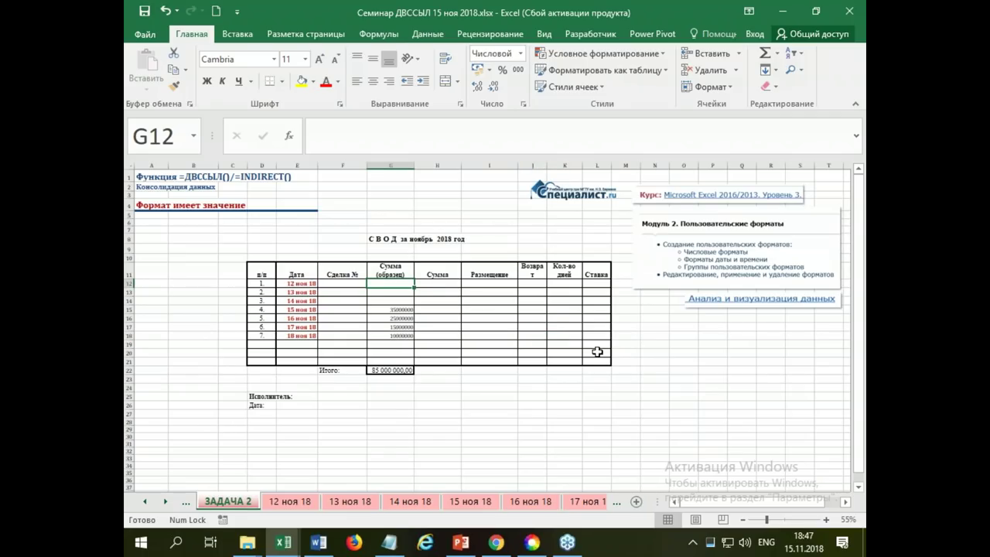
Step: Set G12 to ='12 ноя 18'!D6, pulling the amount 10 000 000
text(=)
click(291, 505)
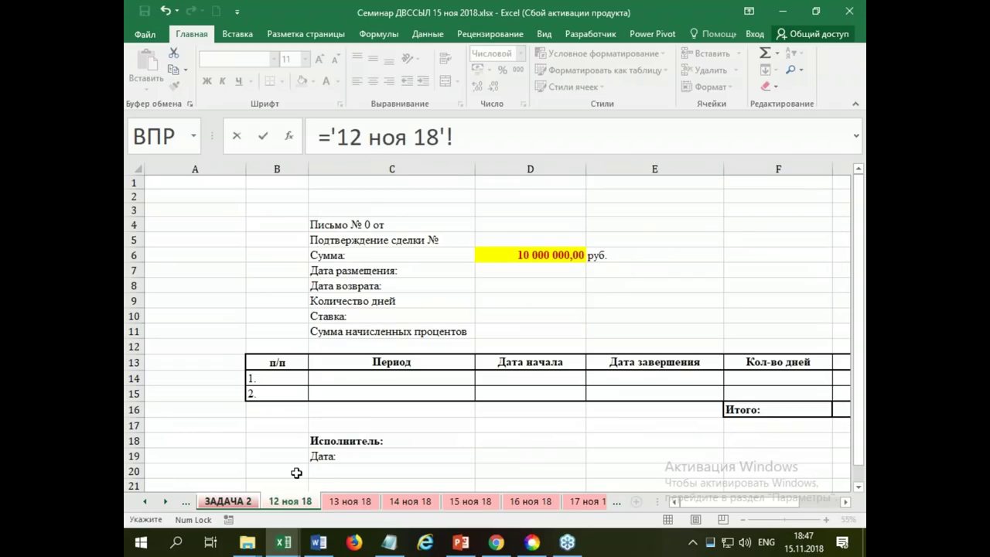
click(496, 253)
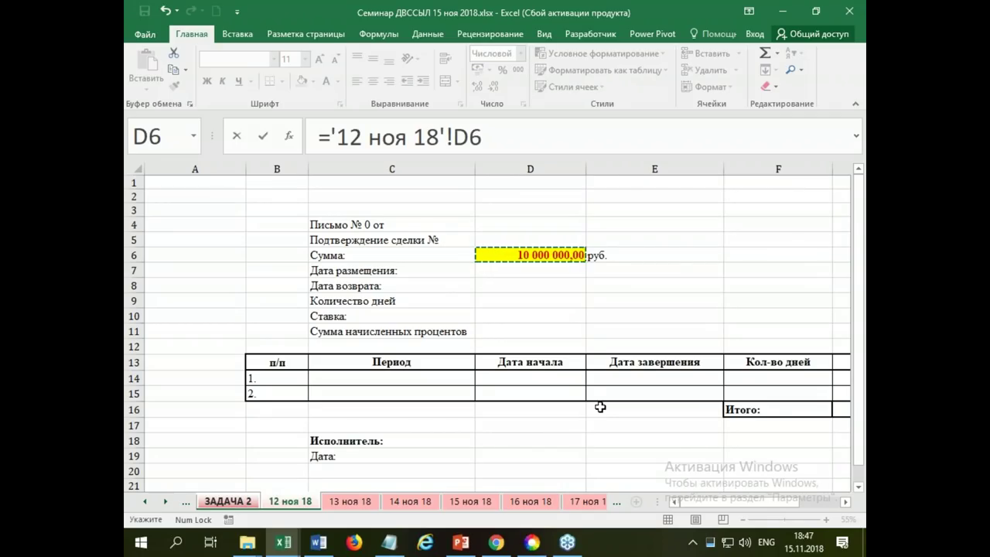
key(Return)
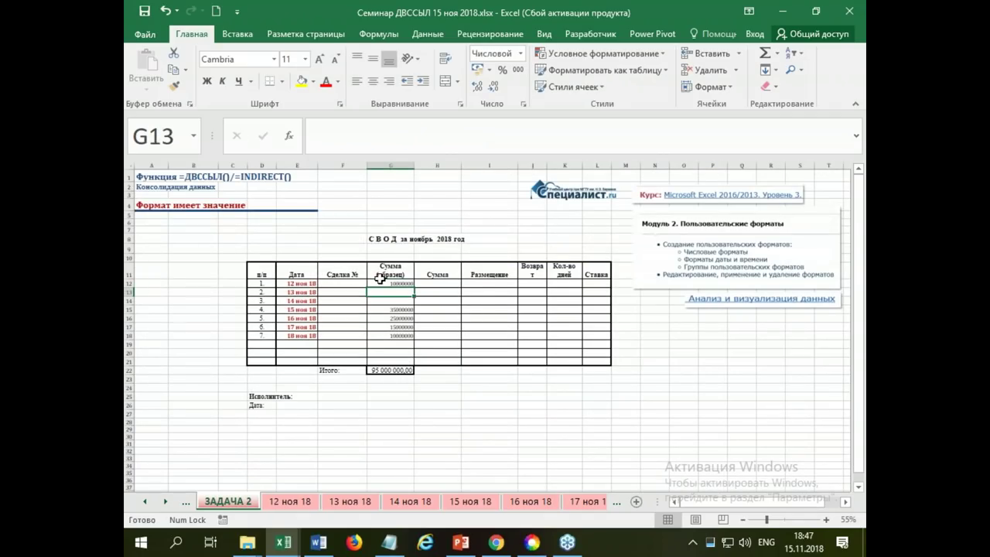
click(379, 283)
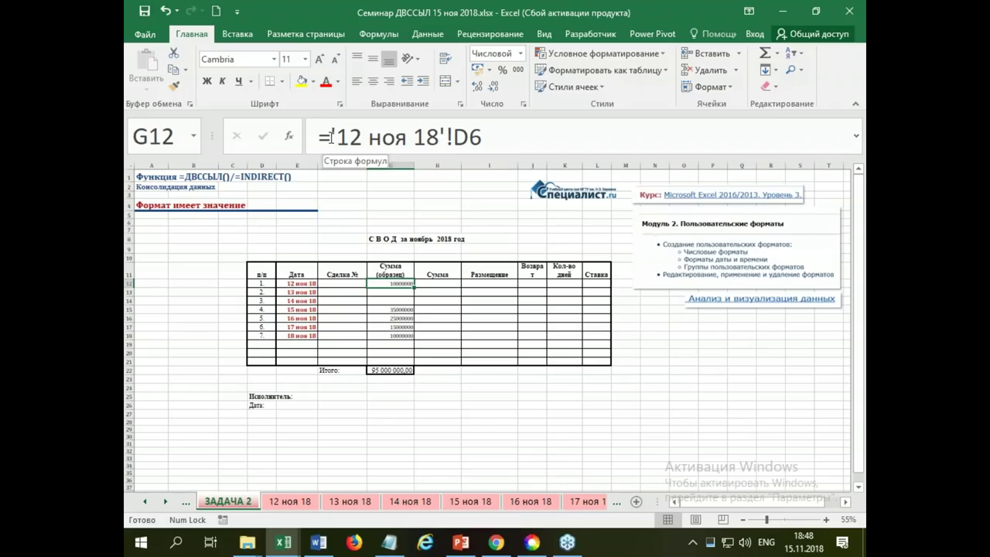
Step: In G12's formula, wrap 12 ноя 18 in quote marks joined with ampersands
click(331, 137)
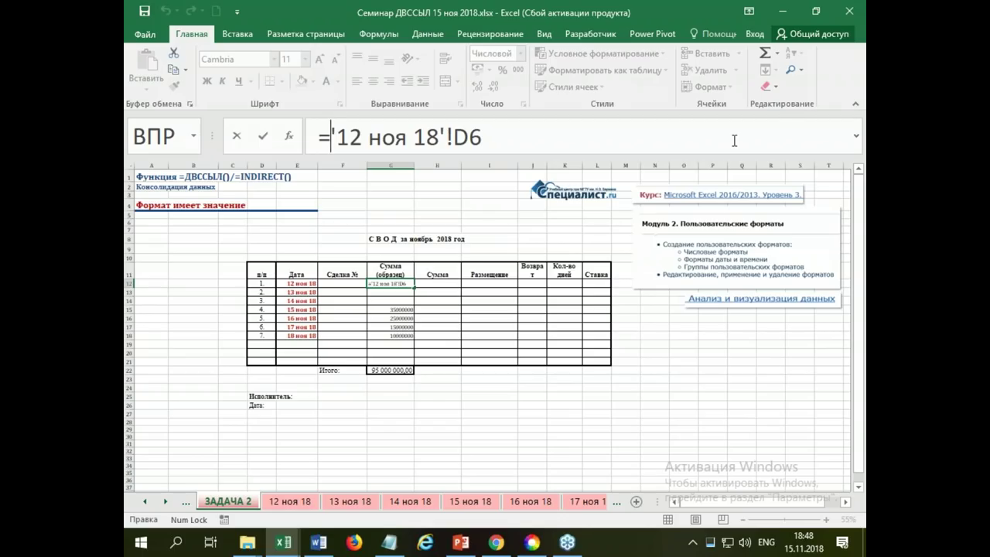
text(")
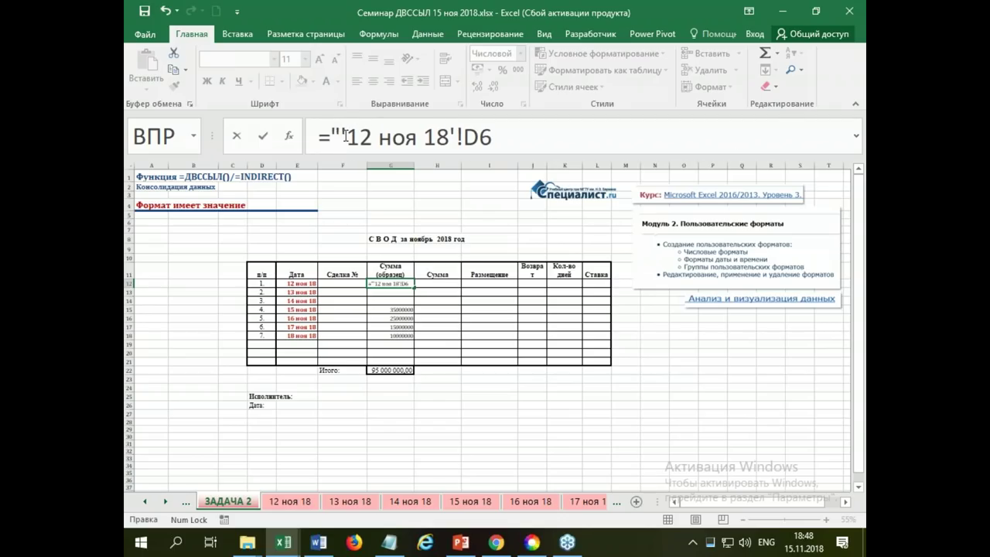
text(")
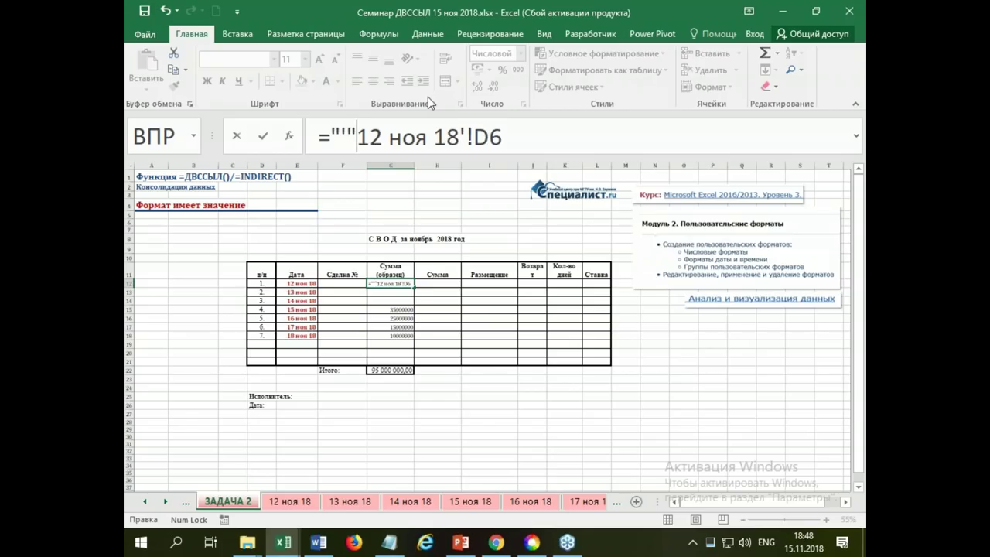
text(&)
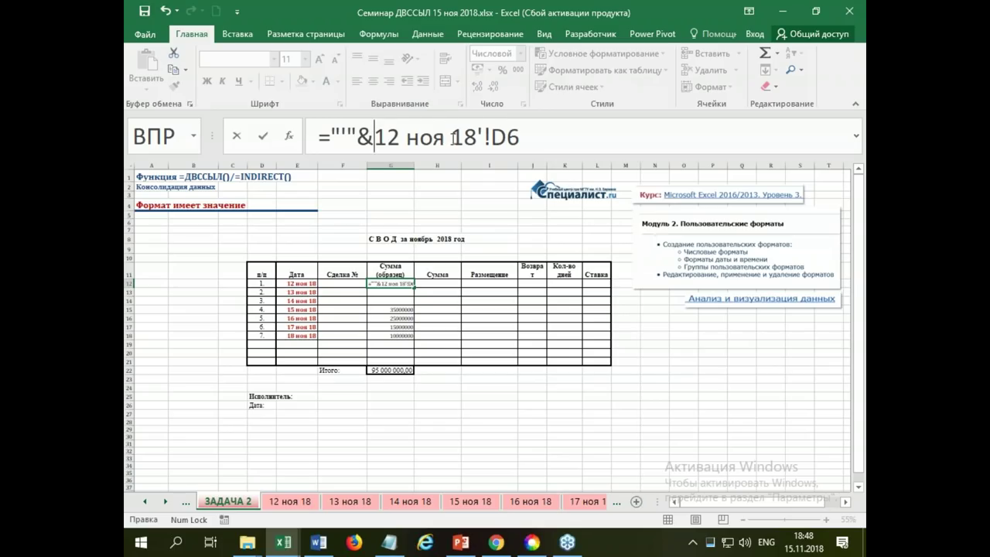
click(478, 136)
text(")
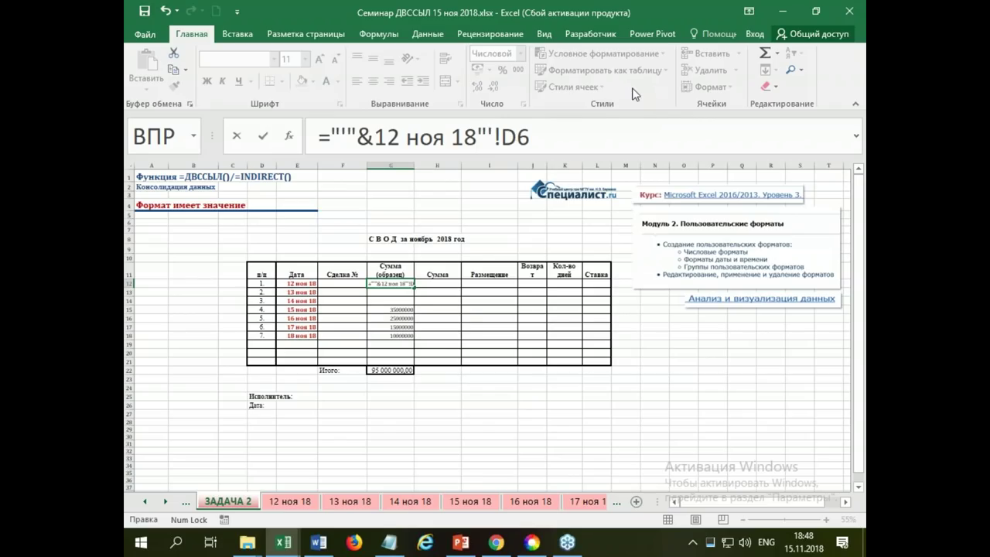
text(&)
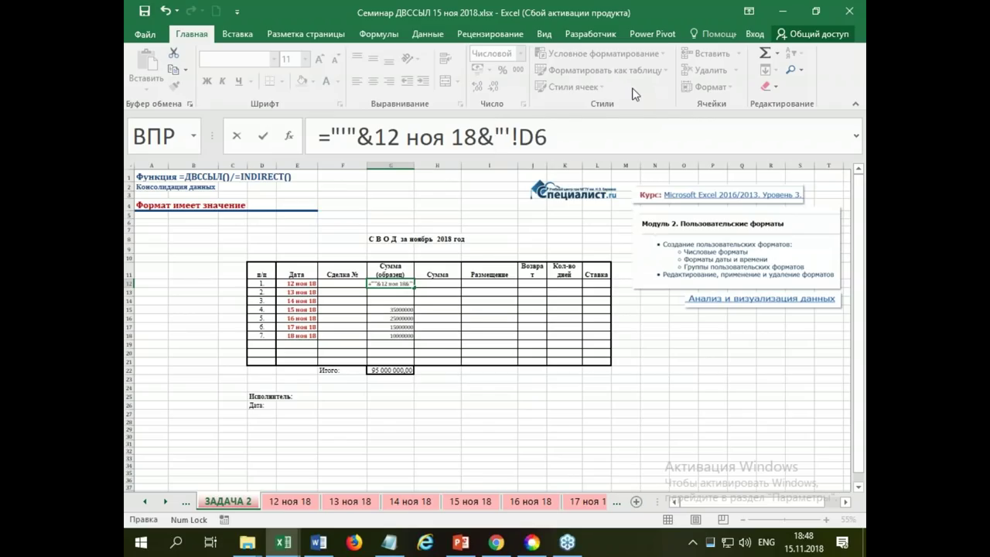
Step: Quote the !D6 part, try to commit the formula, and dismiss Excel's formula error
click(511, 135)
text(")
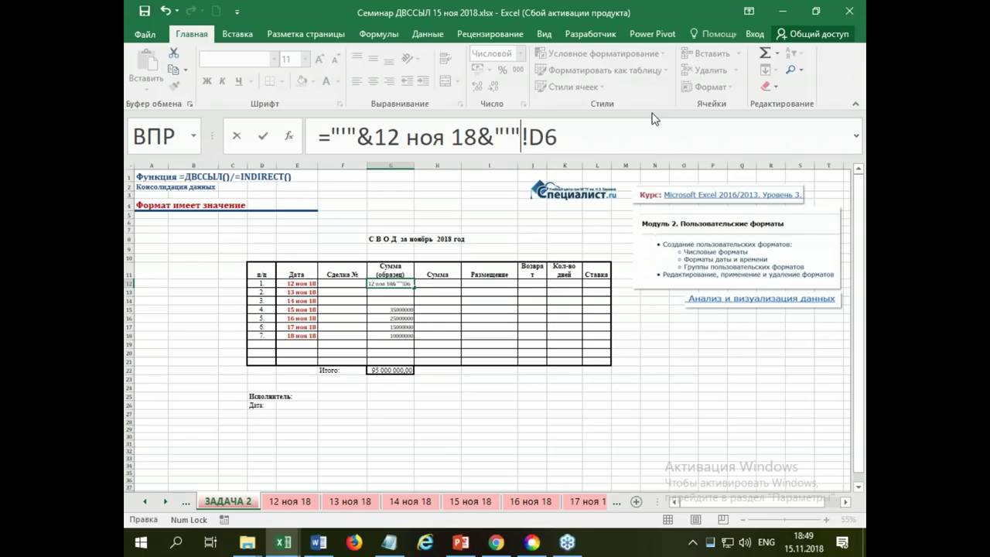
text(&)
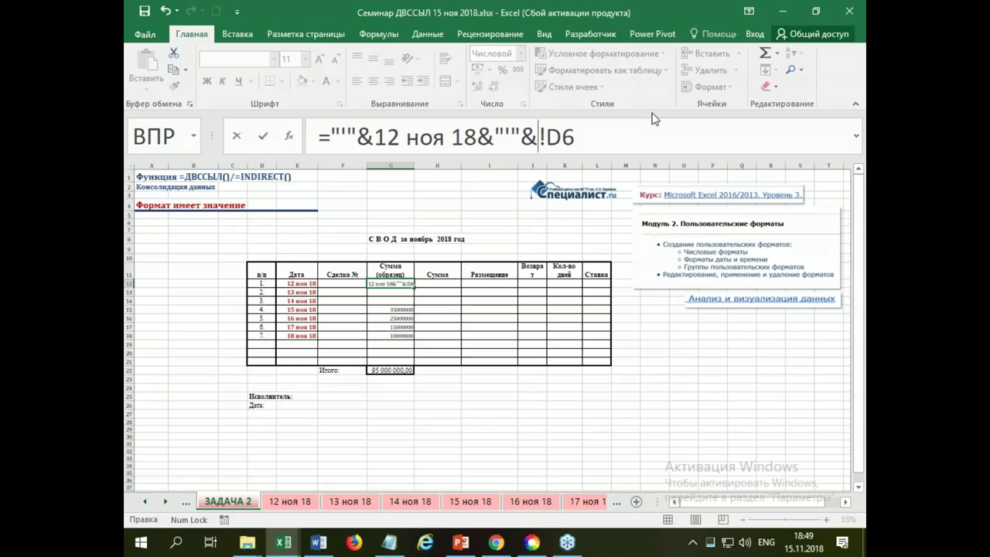
text(")
click(601, 138)
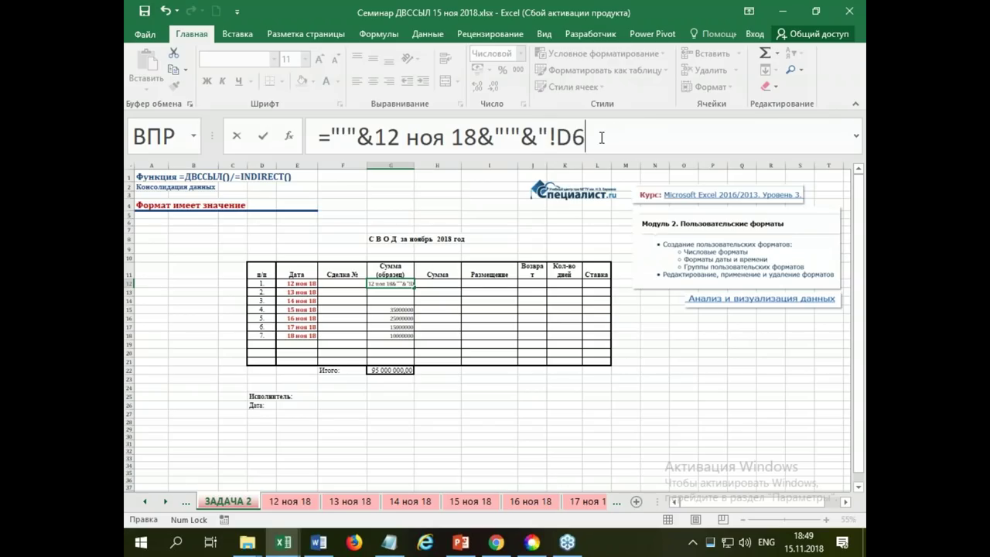
text(")
click(345, 134)
click(848, 11)
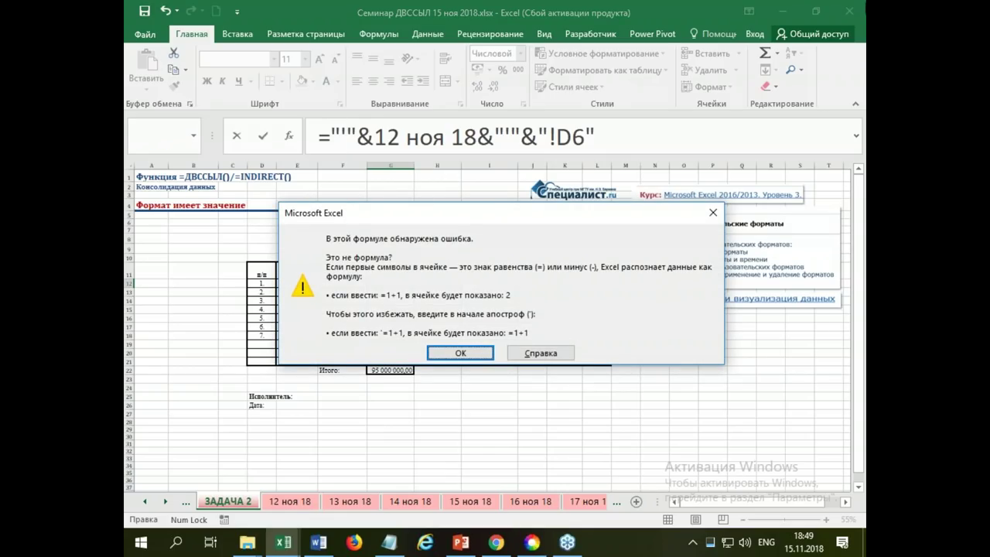
click(456, 353)
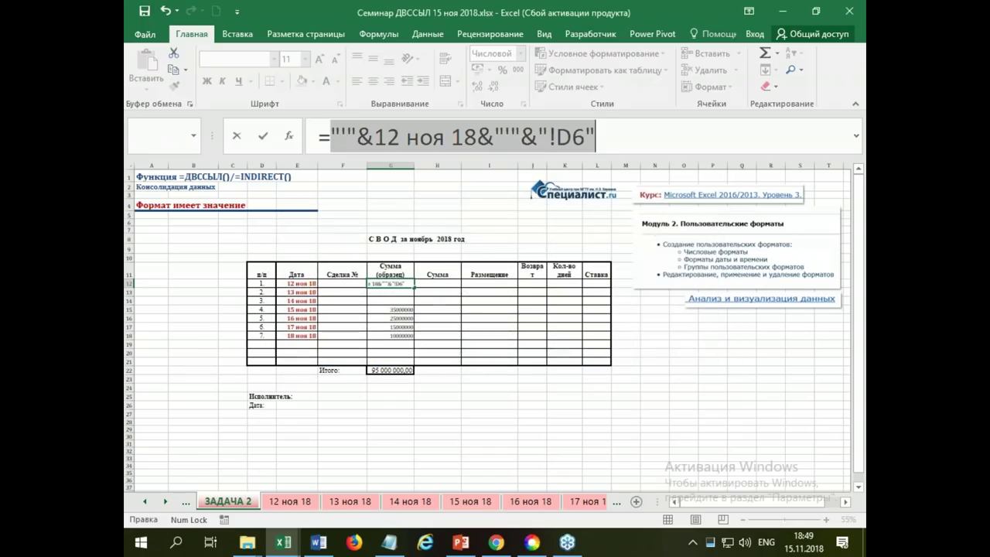
Step: Drop the rejected concatenation so G12 keeps ='12 ноя 18'!D6 showing 10000000
click(637, 137)
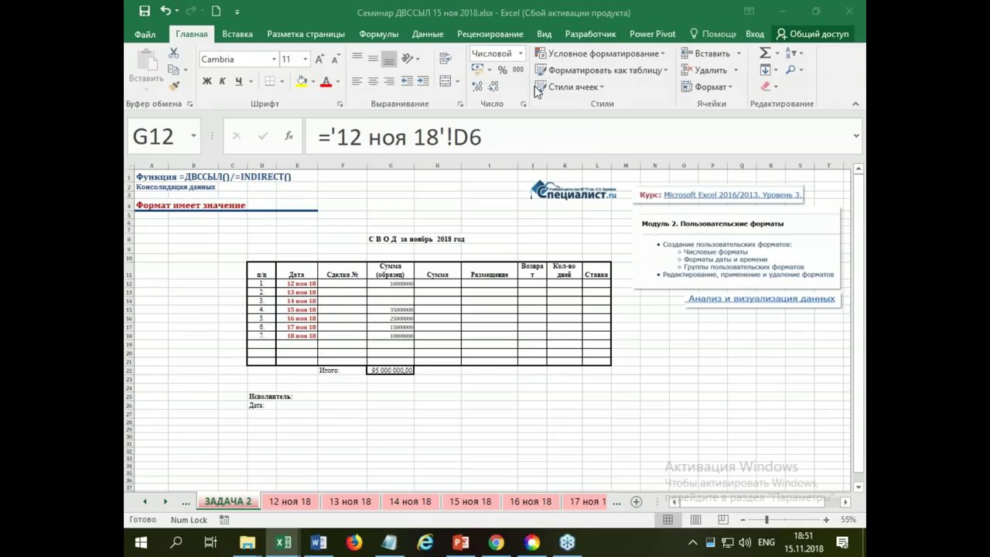
Step: At 85% zoom, enter =E12&"!!!" in F12 so it shows 43416!!!
click(346, 284)
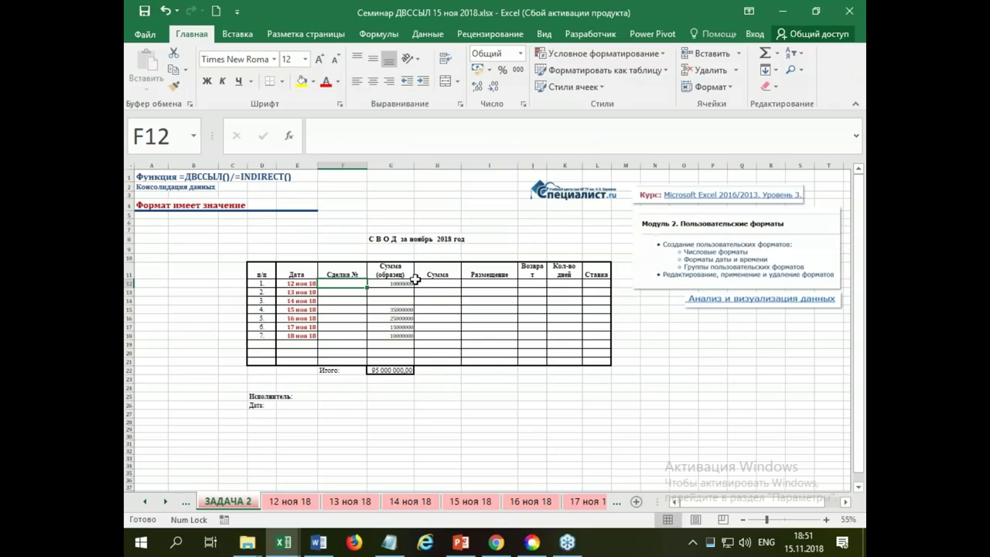
scroll(489, 278, up, 2)
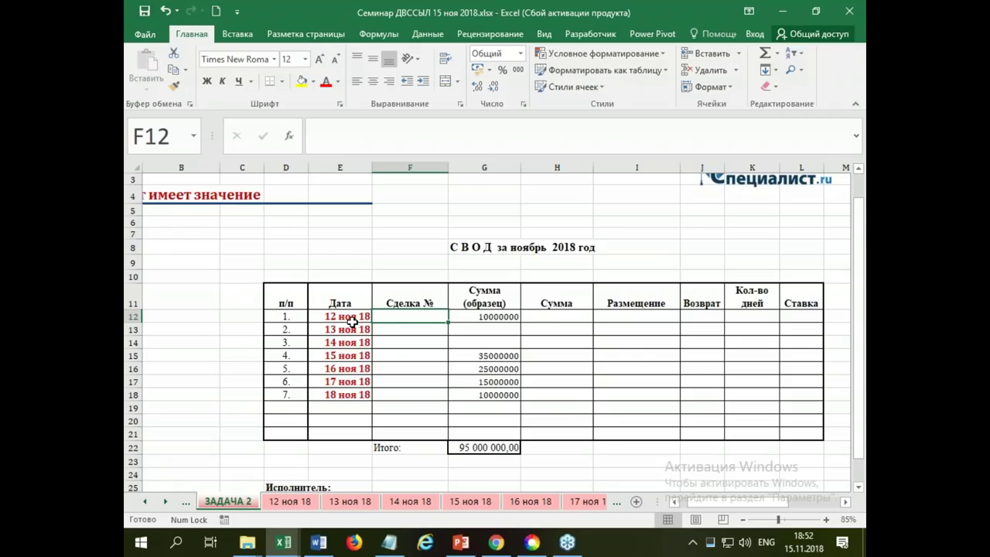
text(=)
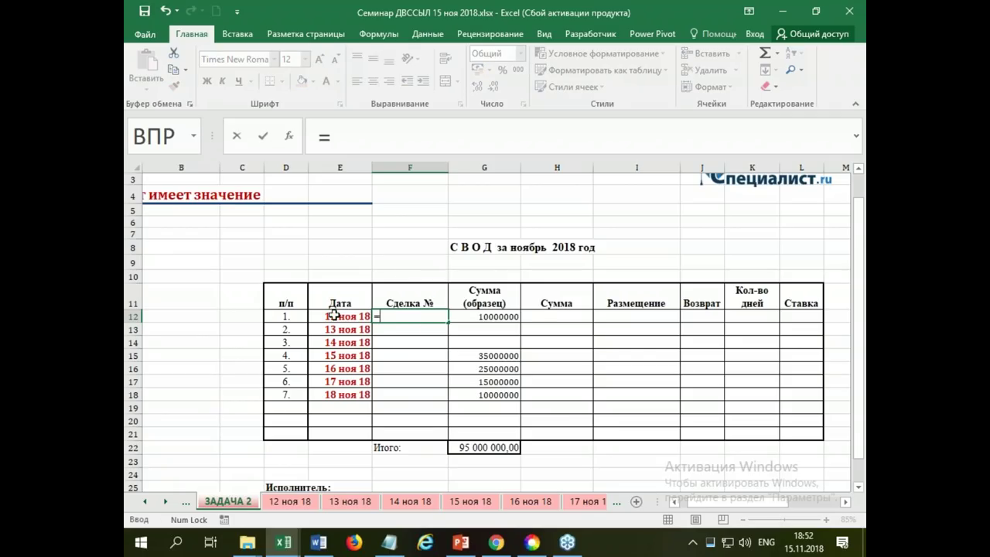
click(329, 315)
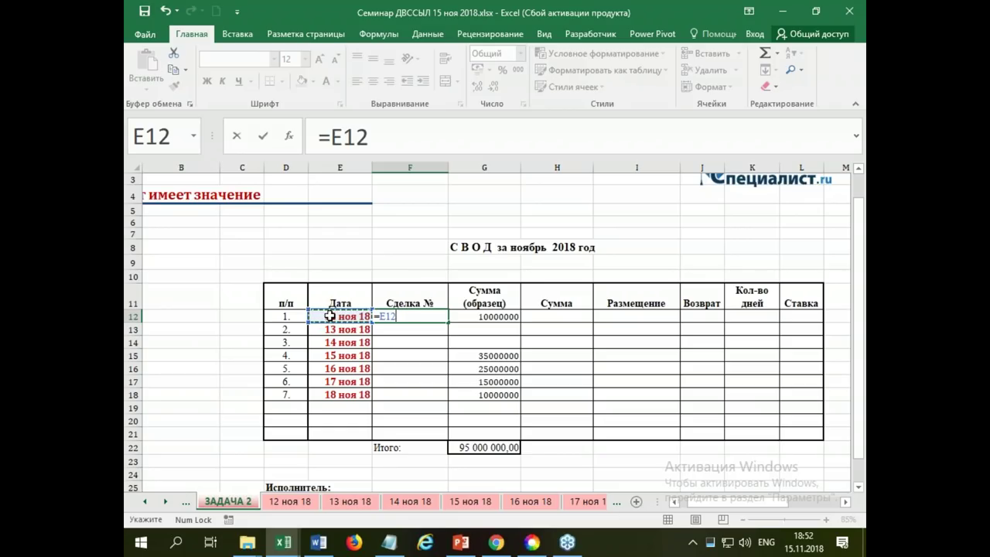
text(&)
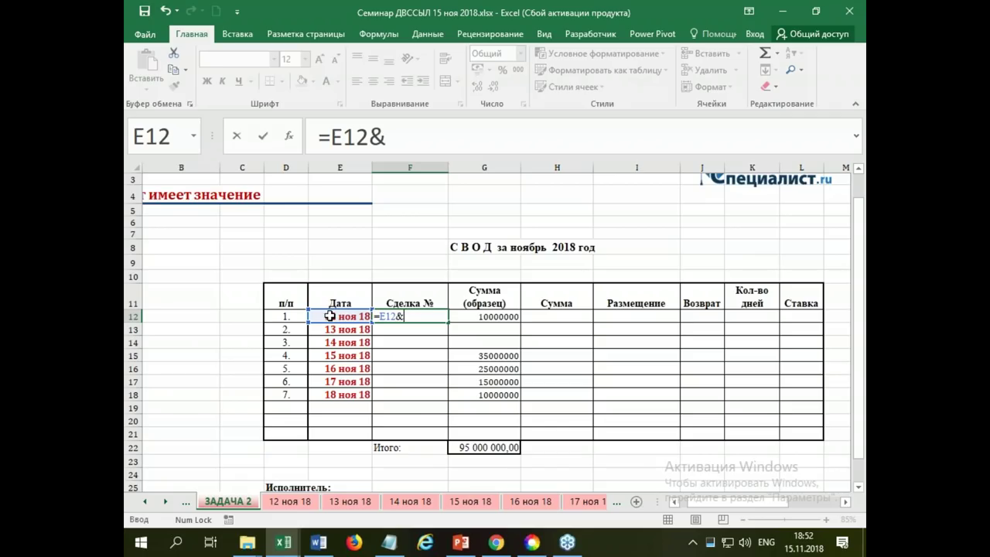
text(@)
key(BackSpace)
text("!!!)
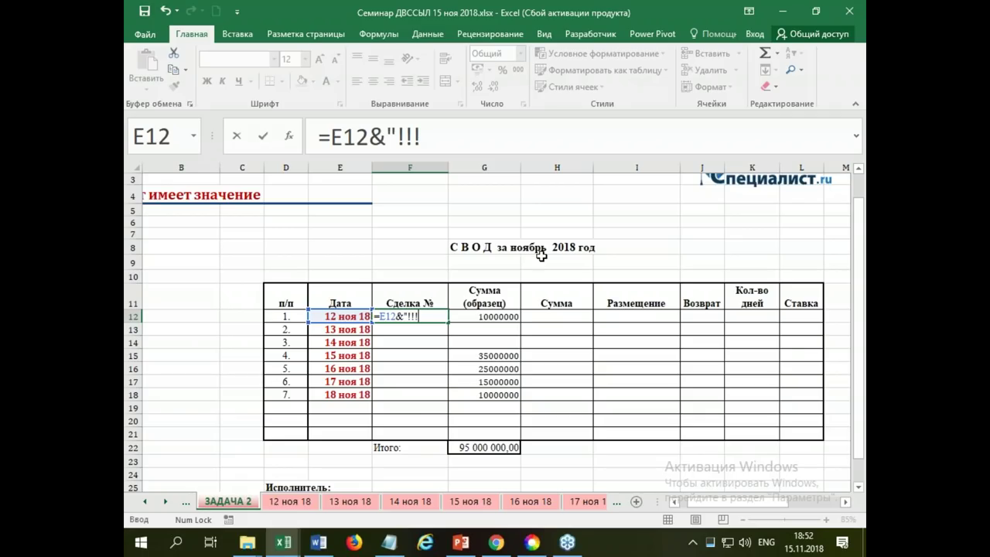
text(")
key(Return)
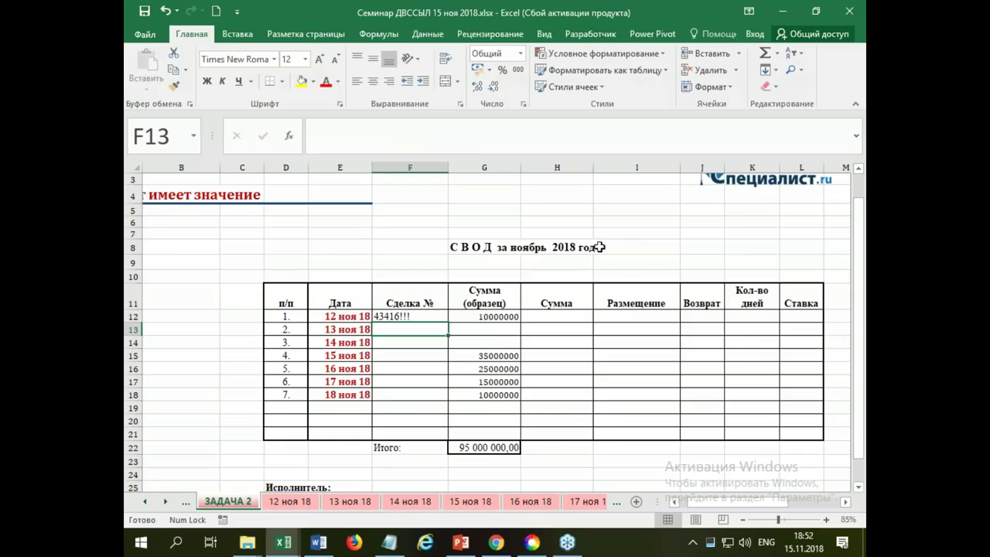
click(394, 317)
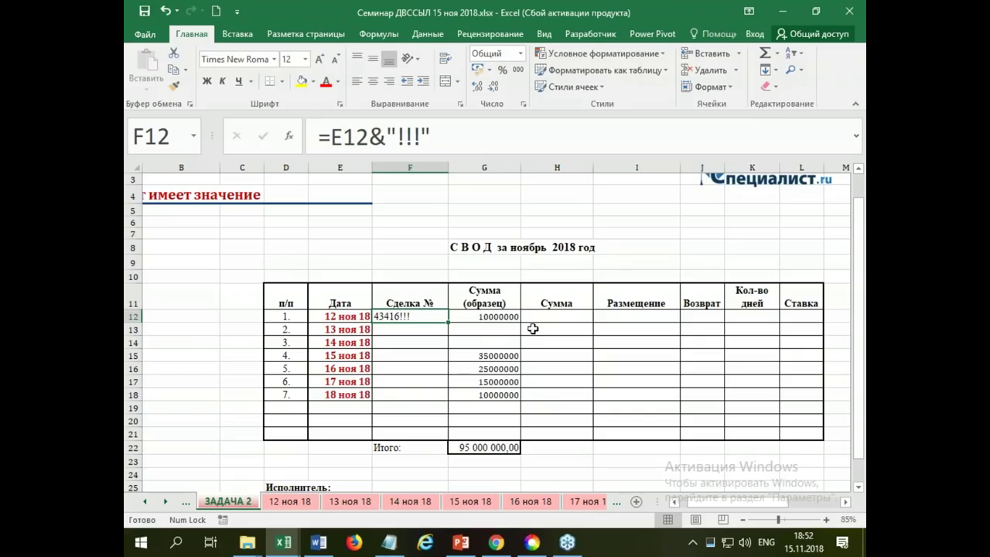
click(471, 353)
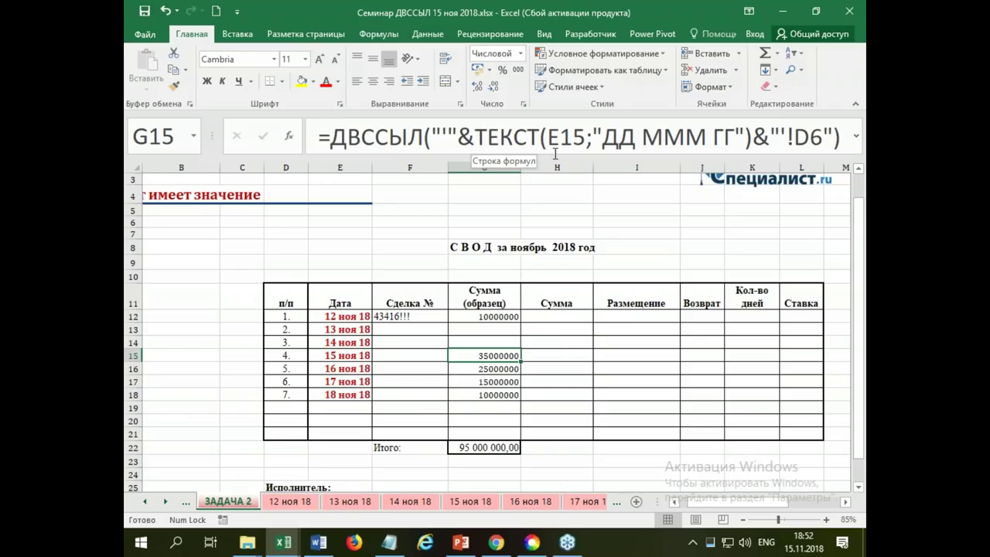
click(573, 137)
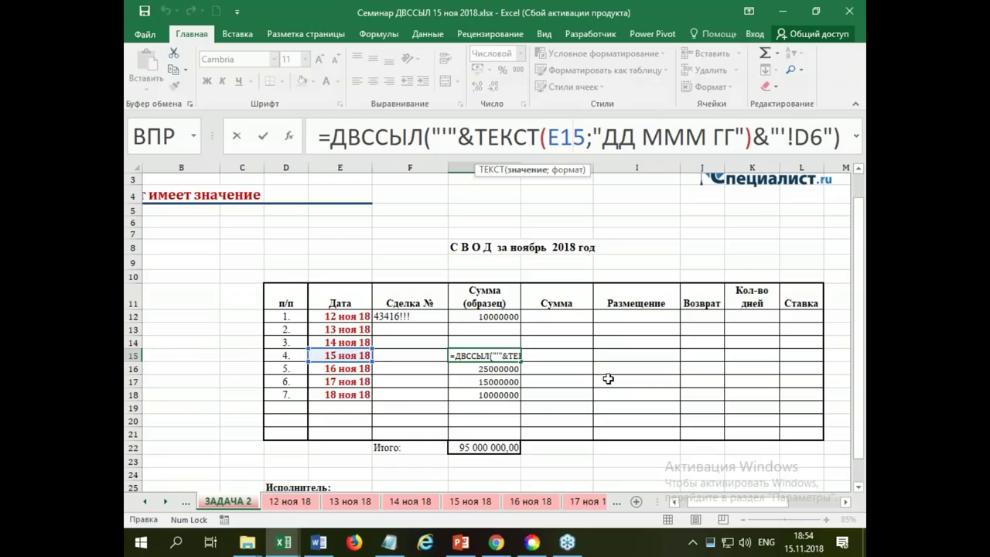
key(ctrl+Return)
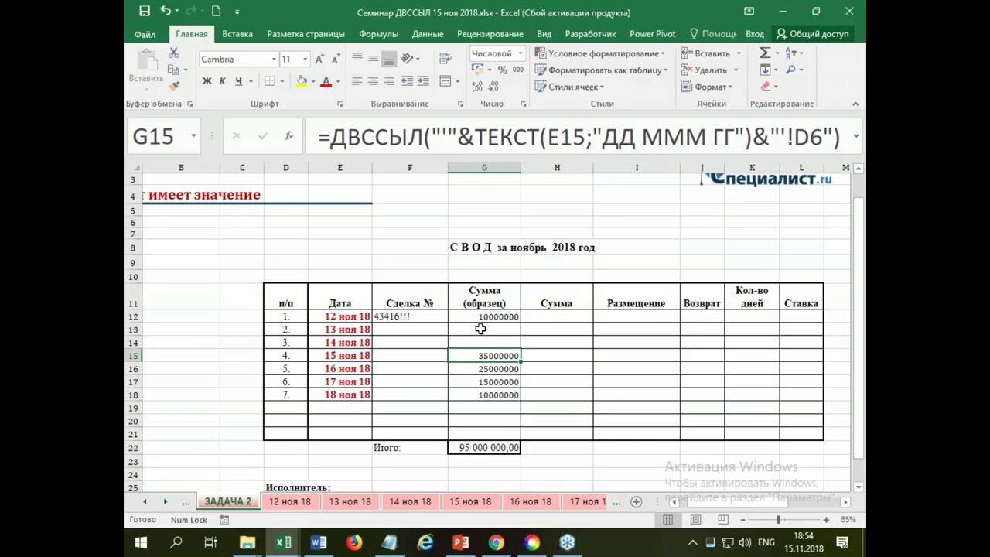
click(482, 317)
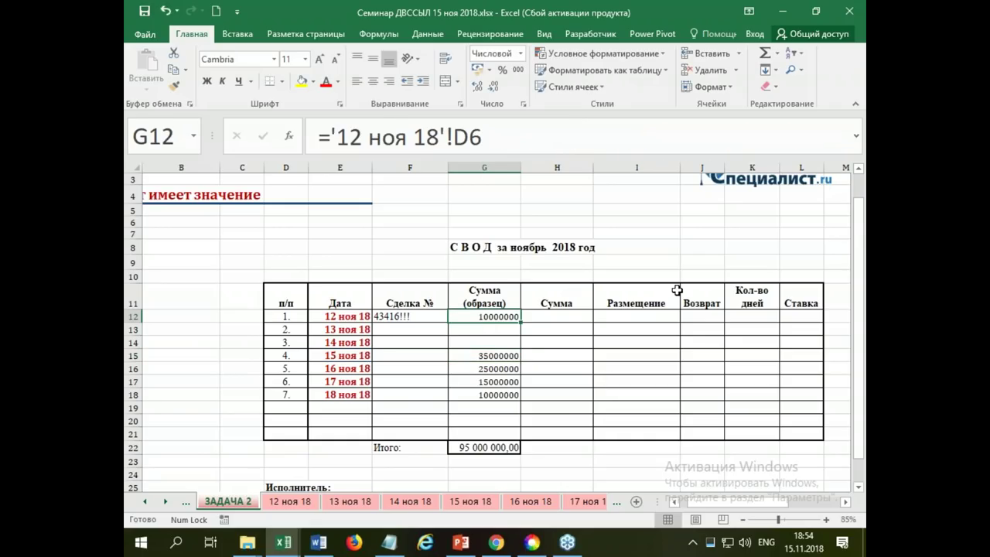
Step: Clear G12 and start a ДВССЫЛ formula in it
key(Delete)
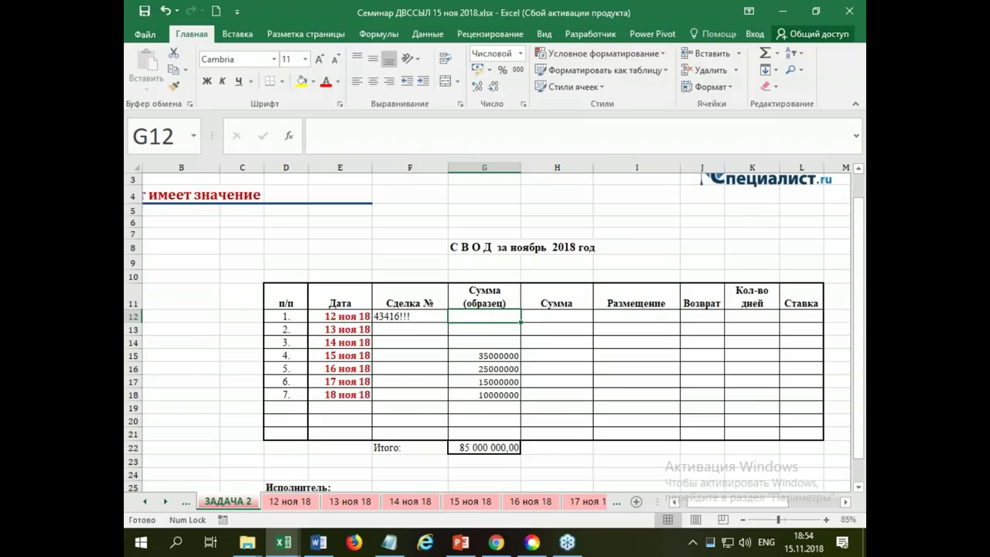
text(=)
text(ld)
key(BackSpace)
key(BackSpace)
key(alt+shift)
text(д)
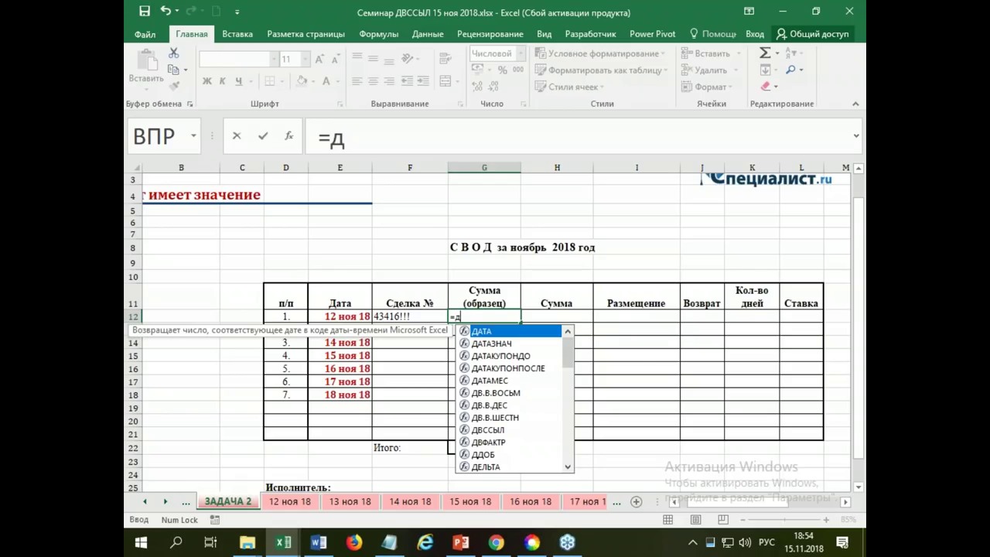
key(Down)
key(Down)
key(Down)
key(Down)
key(Down)
key(Down)
key(Down)
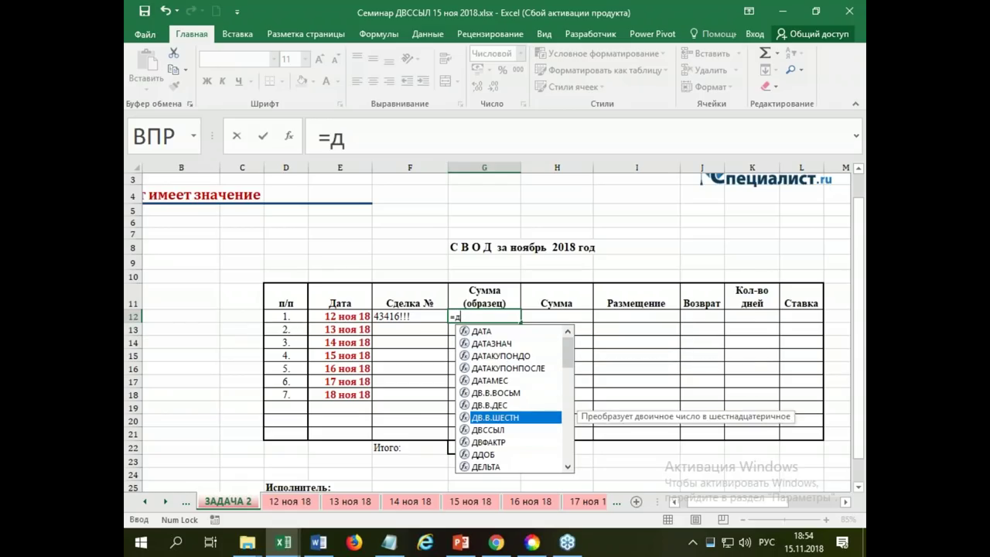
key(Down)
key(Tab)
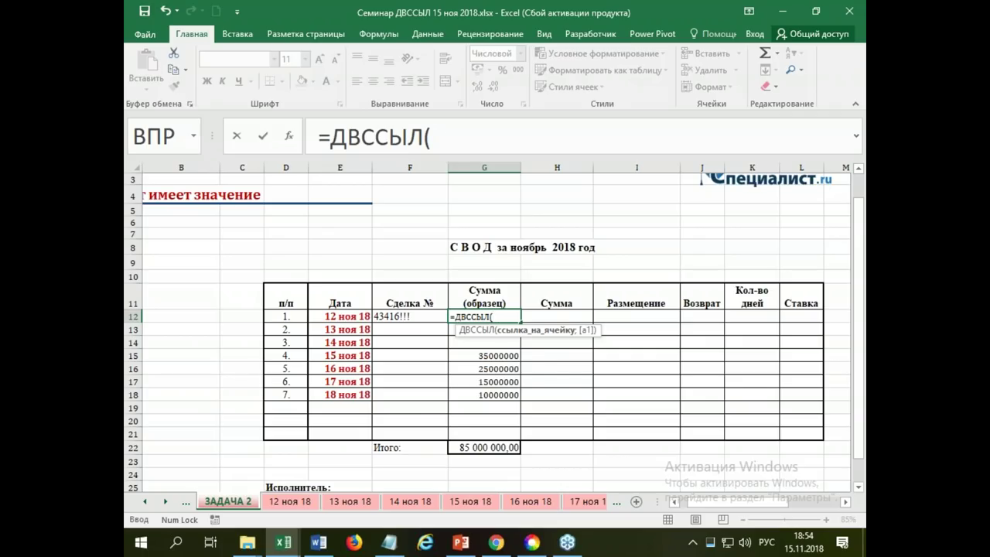
Step: Add a quoted apostrophe "'" followed by & as ДВССЫЛ's first piece
text(Э)
key(BackSpace)
key(alt+shift)
text(")
text(')
text(")
text(&)
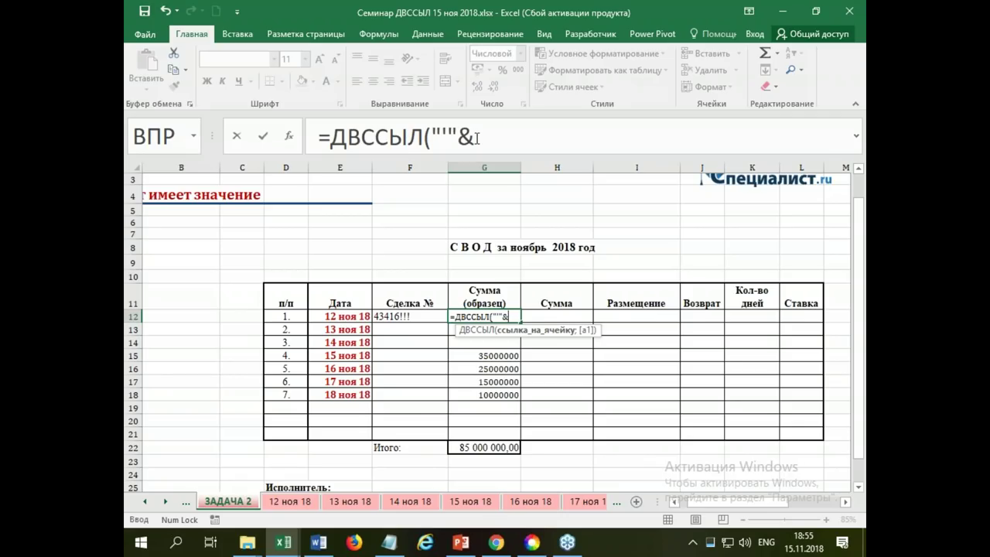
Step: Insert the ТЕКСТ function after the ampersand in G12's formula
click(478, 137)
text(nt)
key(BackSpace)
key(BackSpace)
key(alt+shift)
text(т)
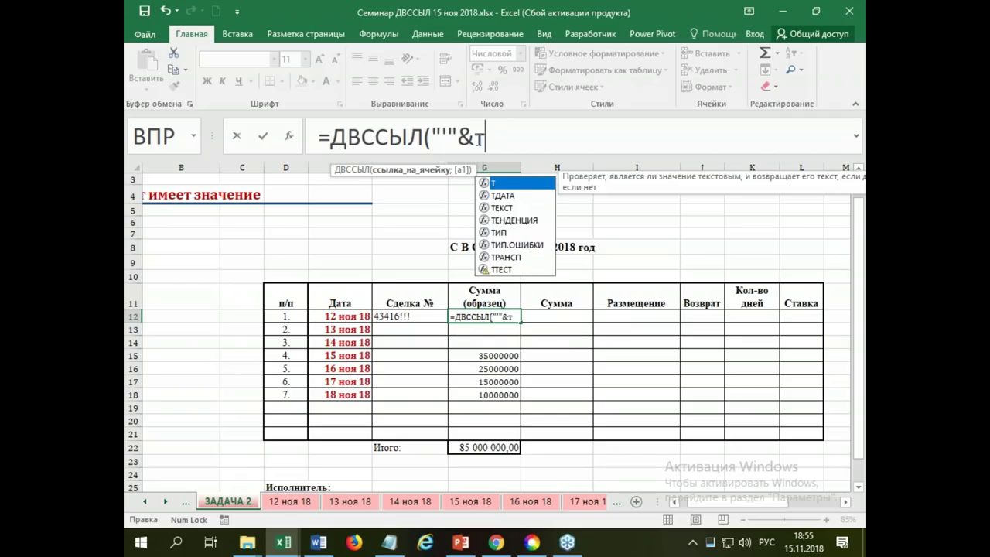
text(е)
key(Tab)
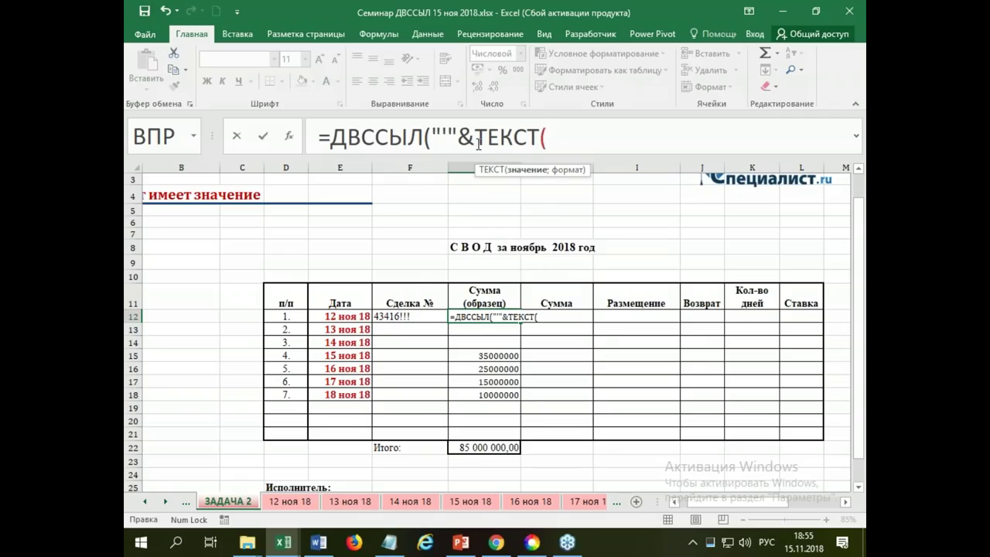
Step: Give ТЕКСТ the date in E12 and the format "ДД МММ ГГ"
click(337, 315)
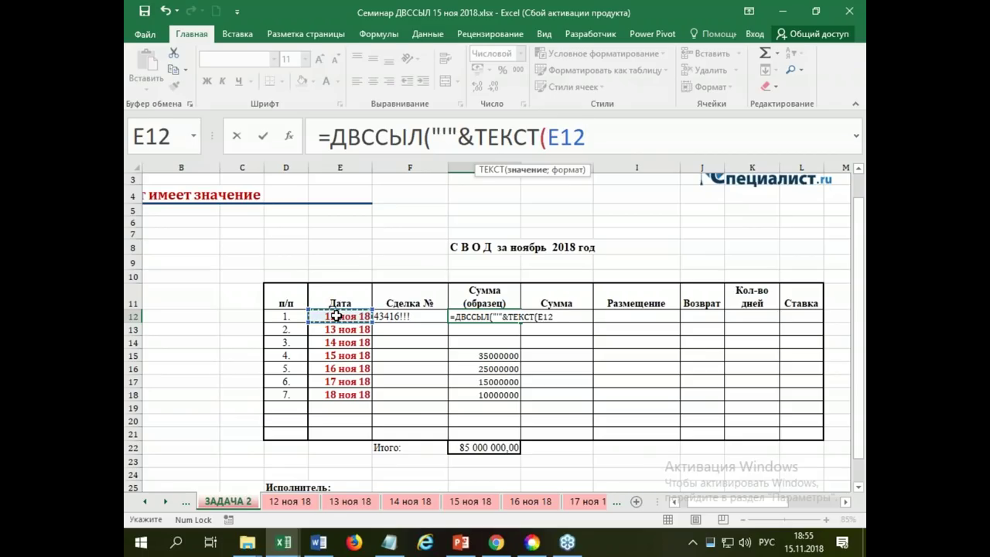
text(;)
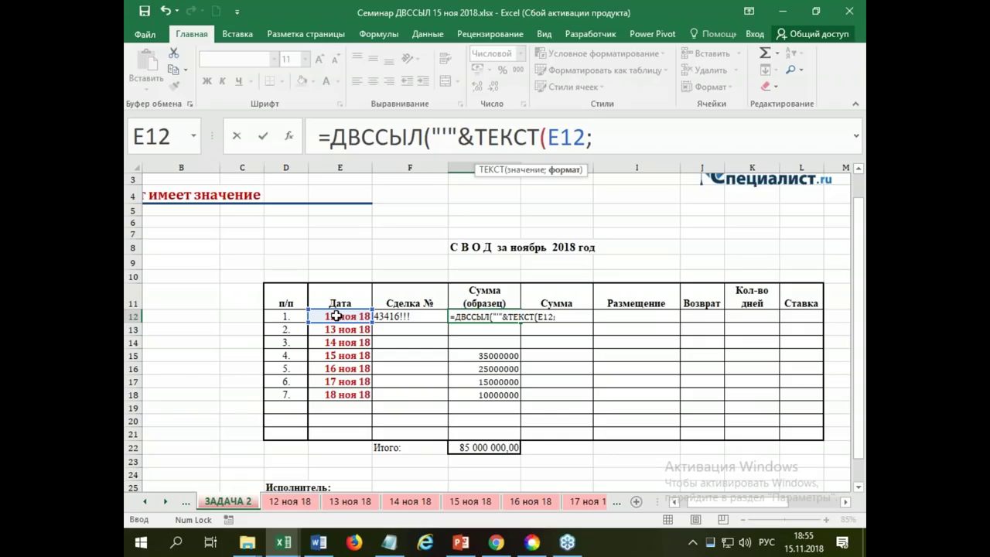
text(Э)
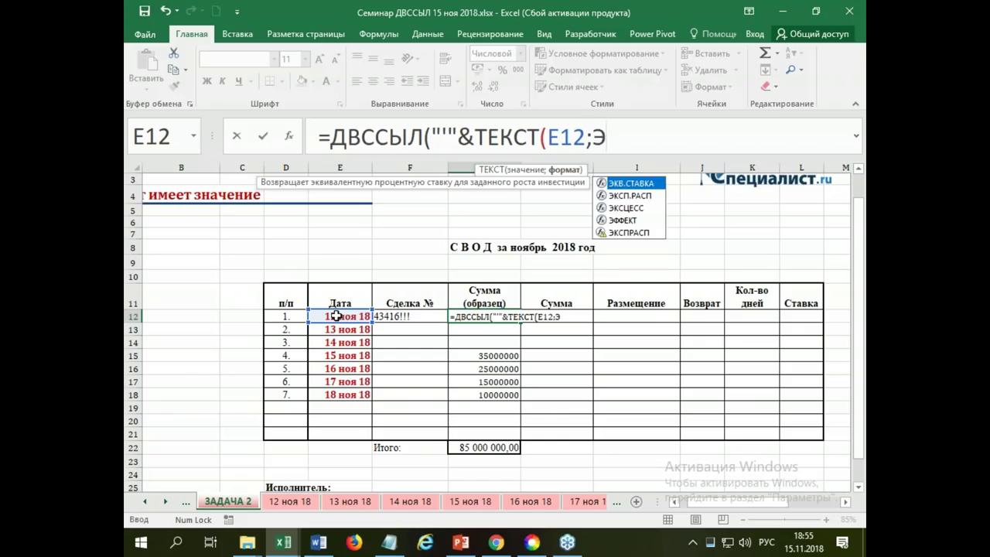
key(BackSpace)
text(")
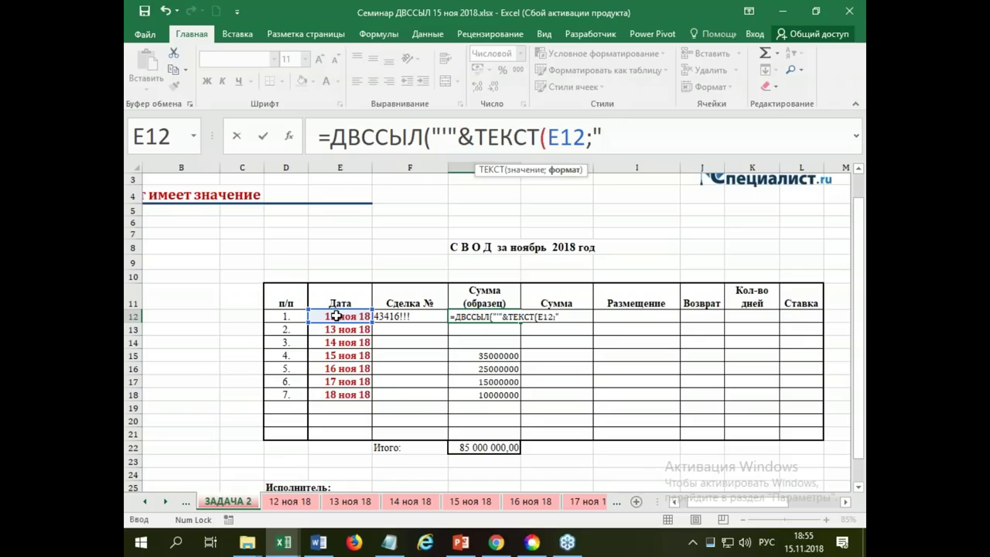
text(Д)
text(Д)
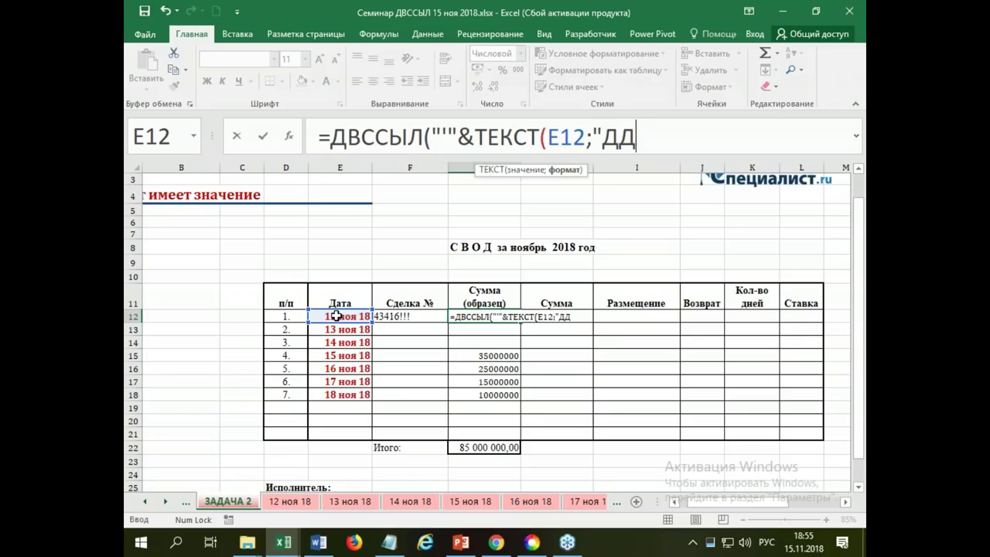
text( МММ)
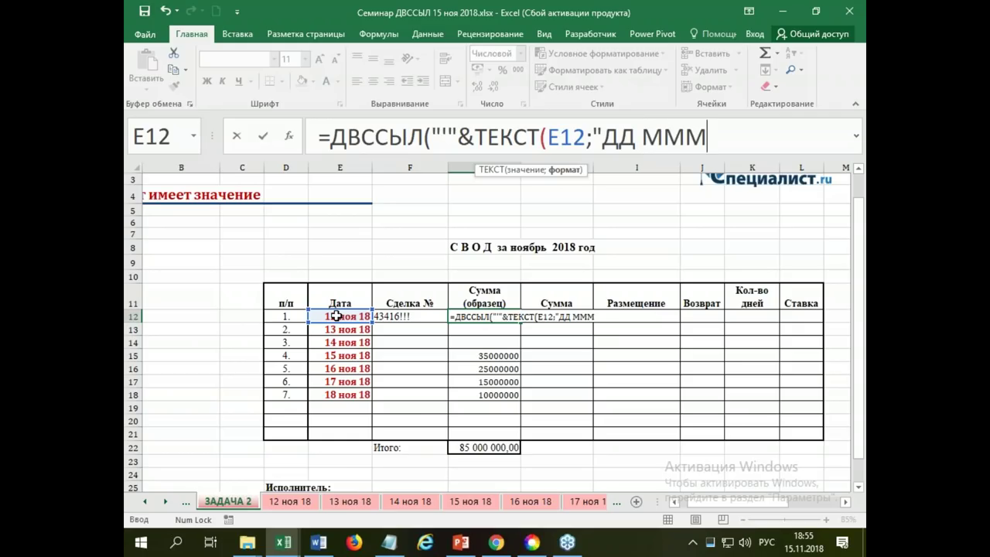
text( ГГ)
text(""")
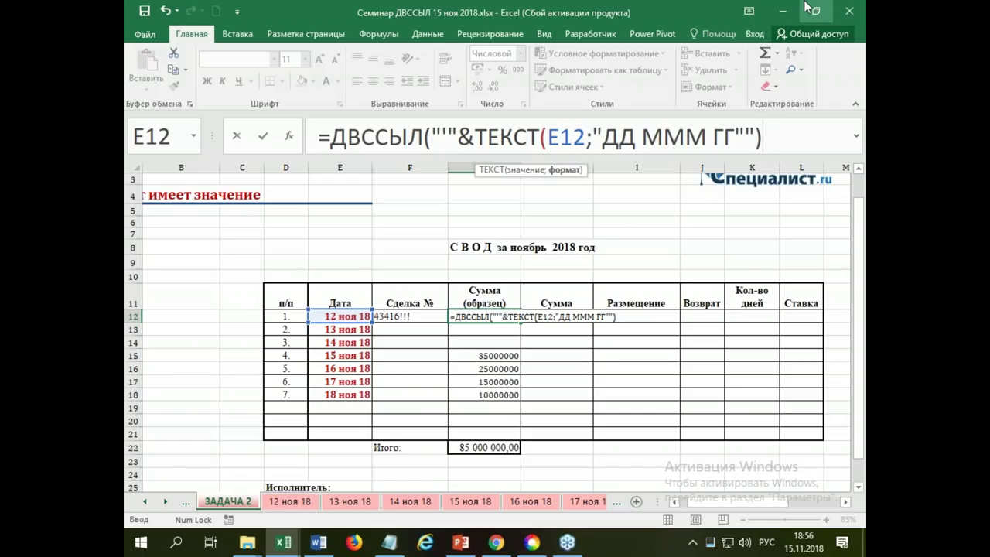
click(759, 133)
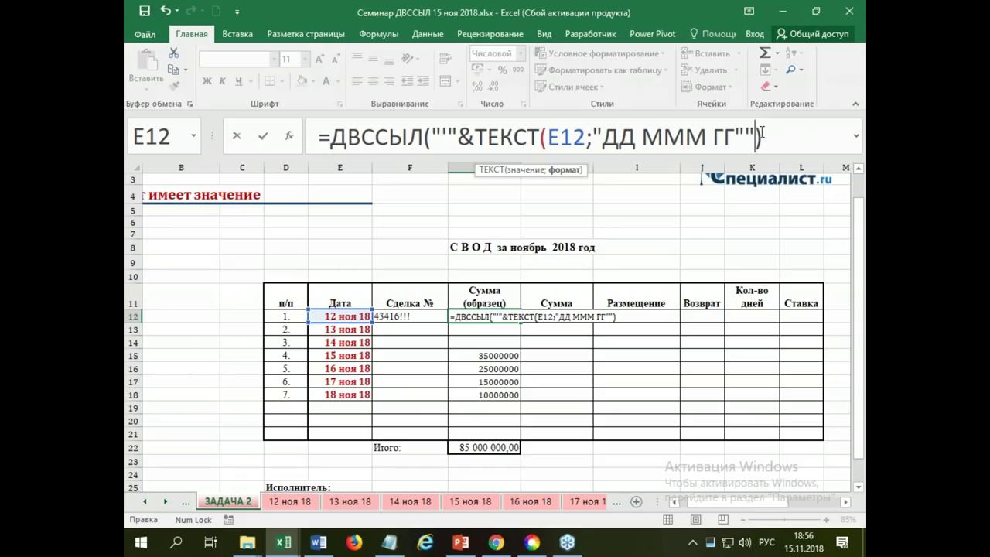
Step: Finish G12 with &"'!D6") and commit, returning 10000000 for 12 ноя 18
key(BackSpace)
key(Right)
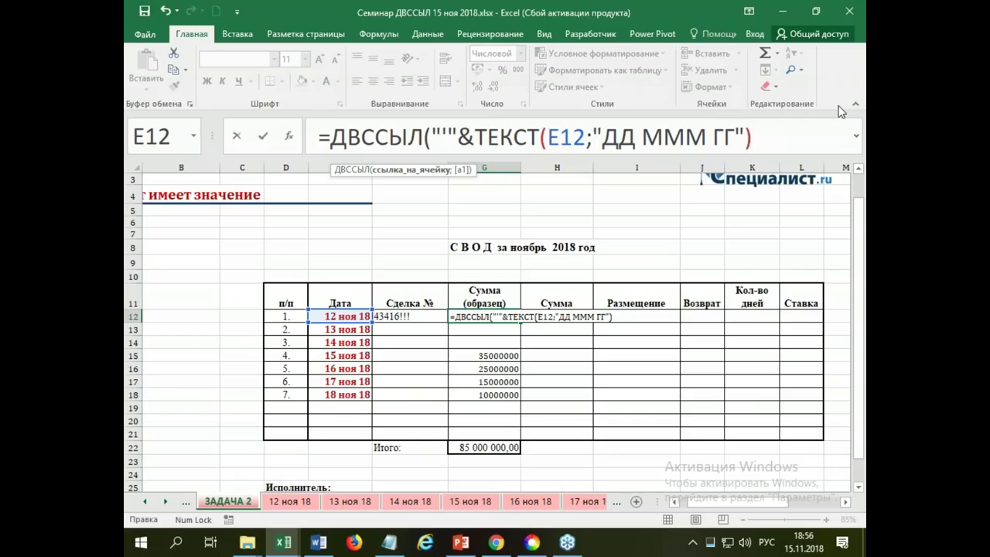
text(?)
key(BackSpace)
key(alt+shift)
text(&)
text(")
text(')
text(!)
text(D6)
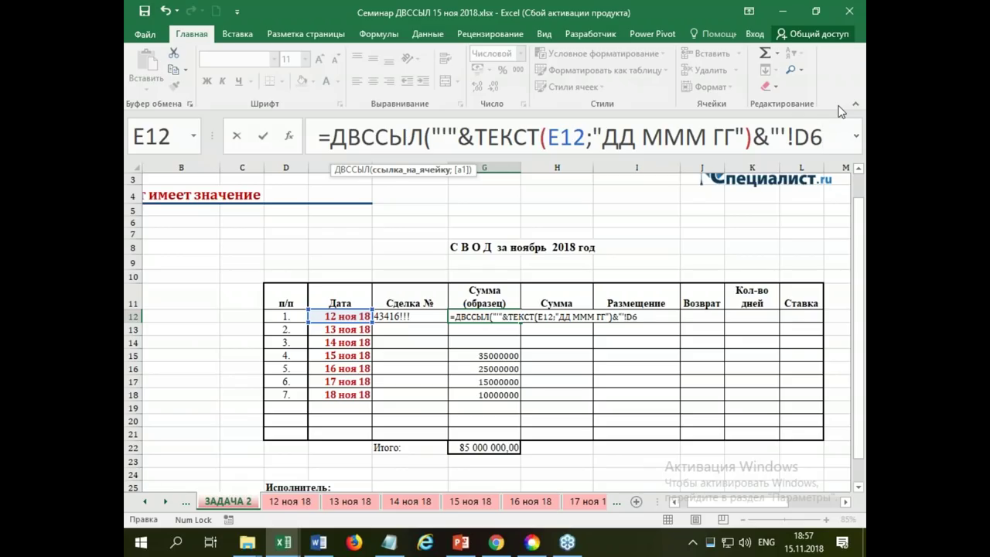
text(@)
key(BackSpace)
text(")
text())
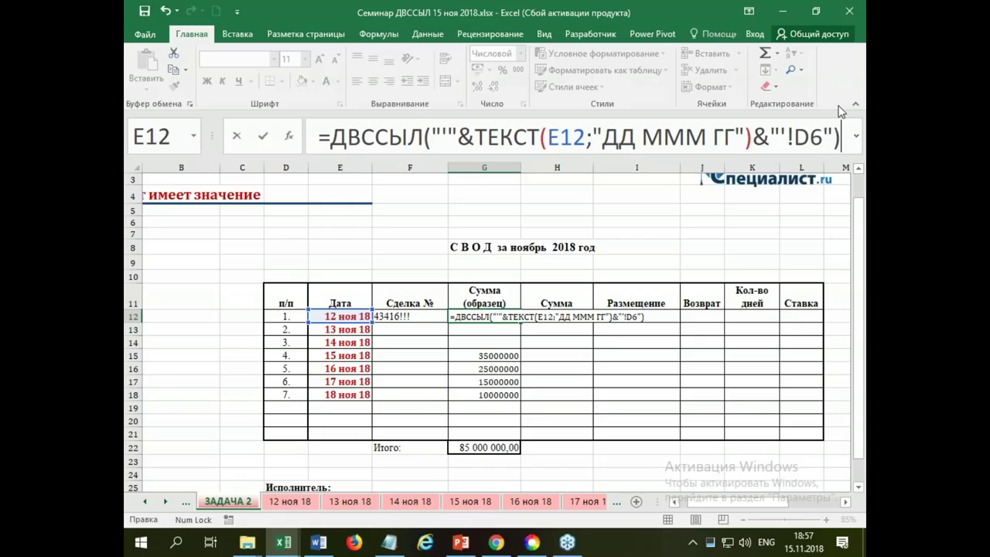
key(Return)
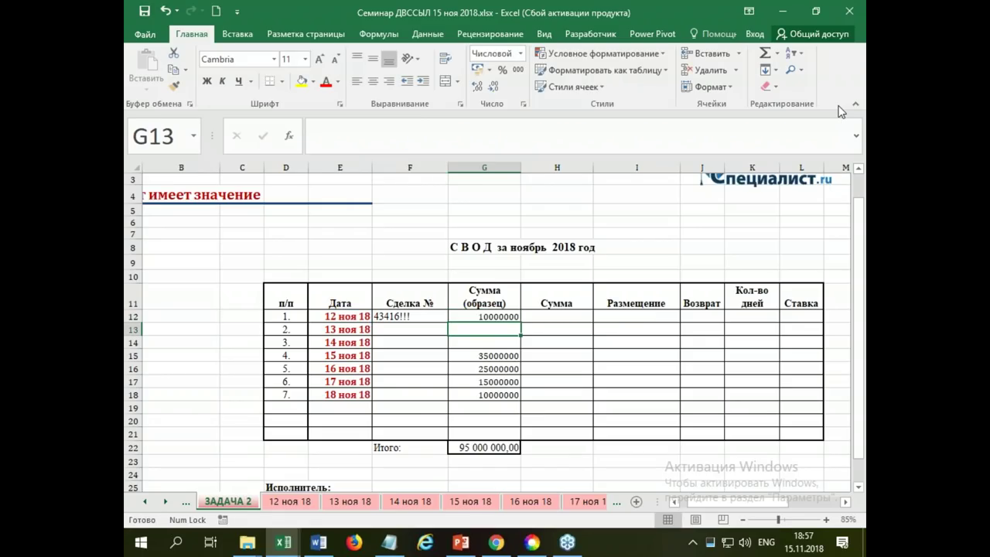
click(478, 313)
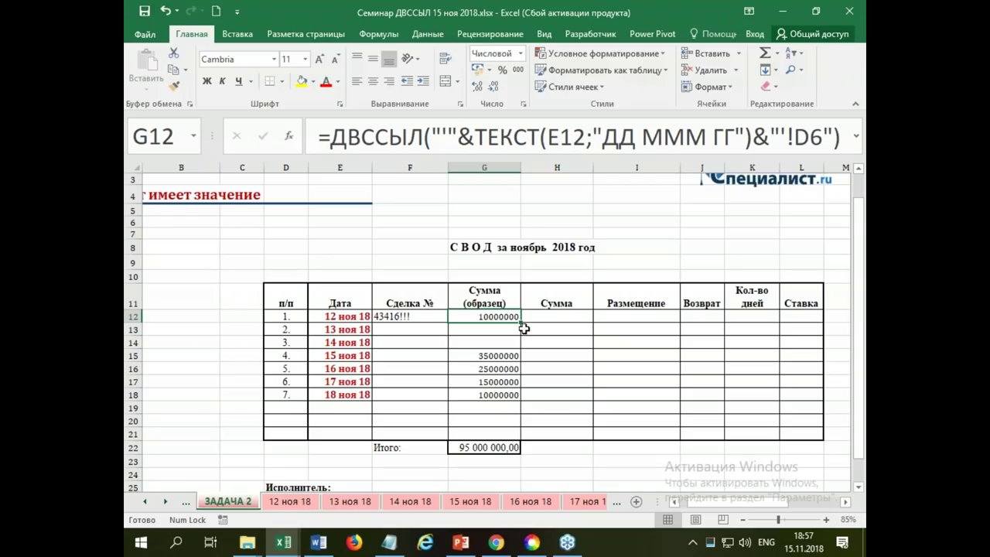
Step: Fill G12's formula down to G18, bringing Итого to 145 000 000,00
drag(520, 322, 522, 401)
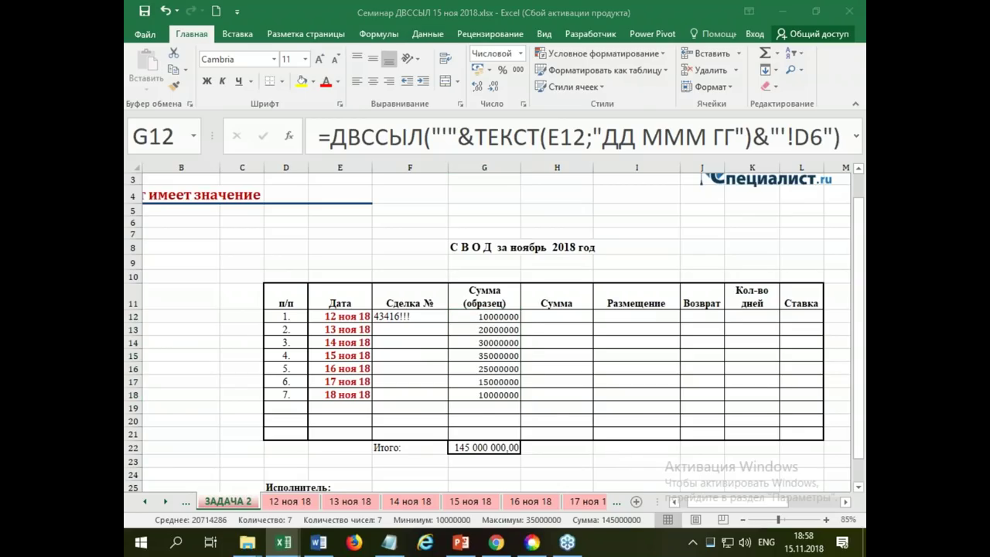
Step: Open the list of workbook sheets and pick ЗАДАЧА 4
right_click(155, 508)
drag(325, 352, 331, 461)
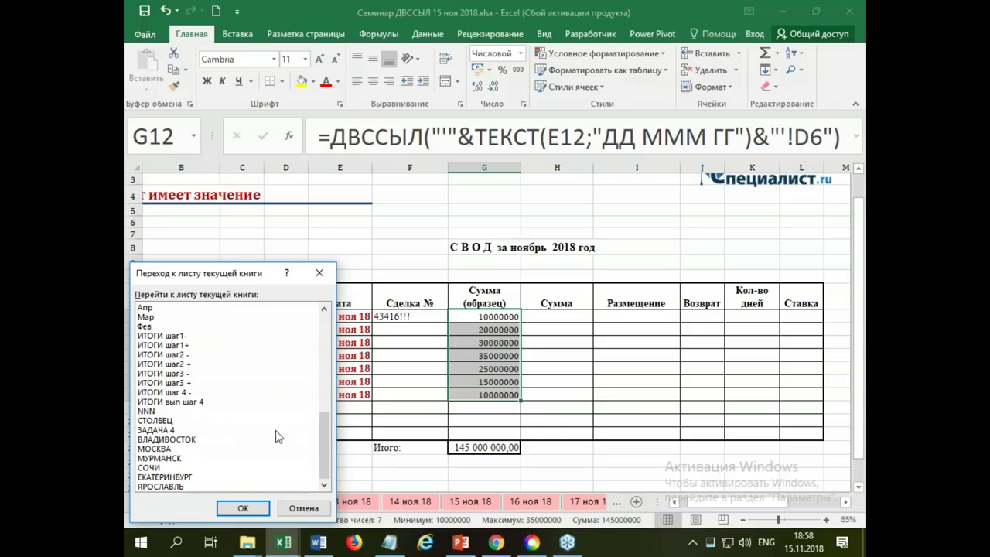
mouse_move(323, 473)
mouse_down()
mouse_move(322, 383)
mouse_move(323, 447)
mouse_up()
click(165, 435)
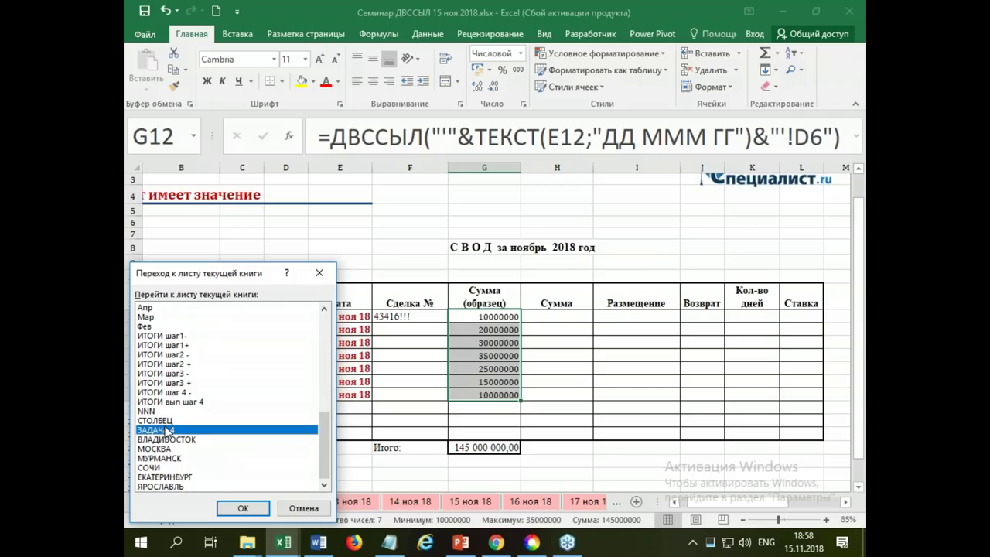
Step: Jump to ЗАДАЧА 4, look at the ВЛАДИВОСТОК sheet, then return to ЗАДАЧА 4
click(242, 508)
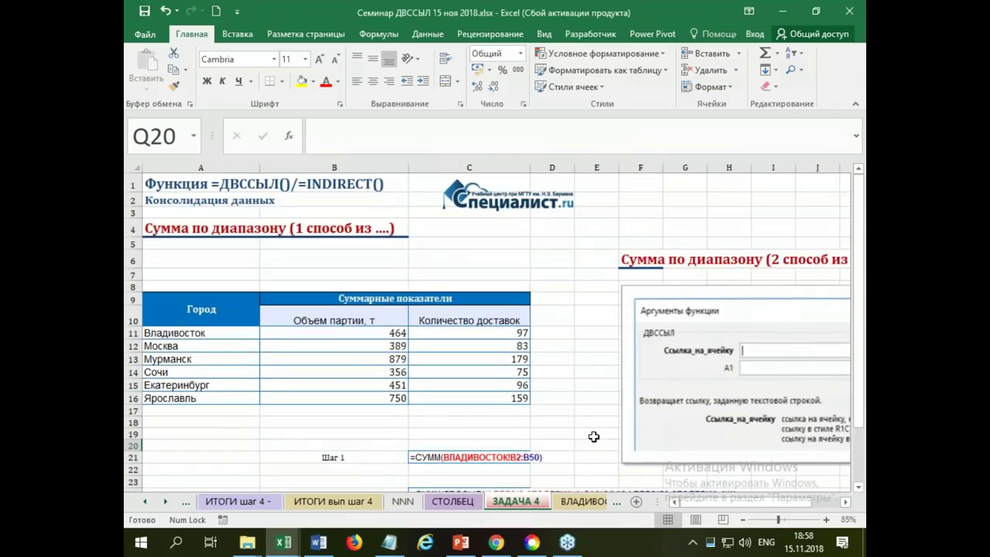
scroll(593, 438, down, 1)
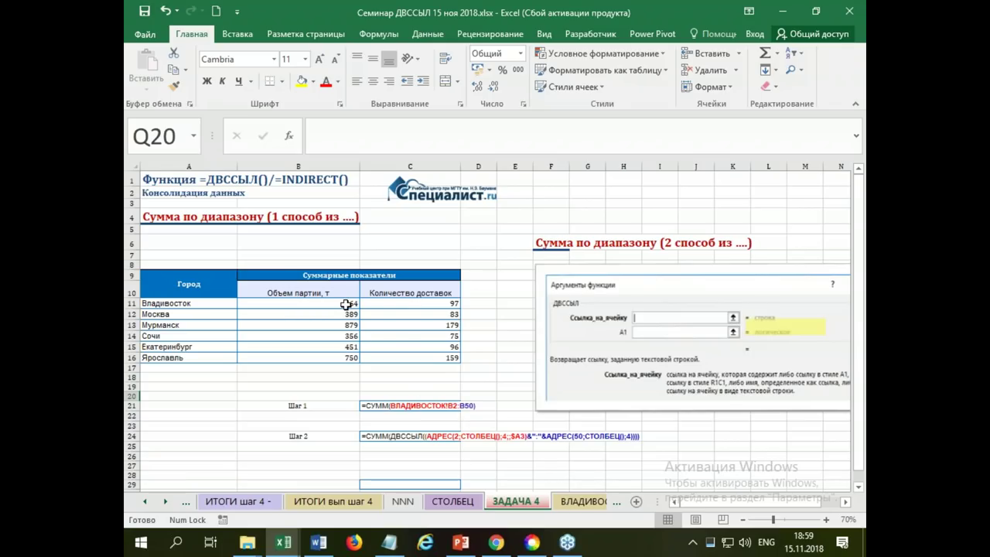
click(586, 510)
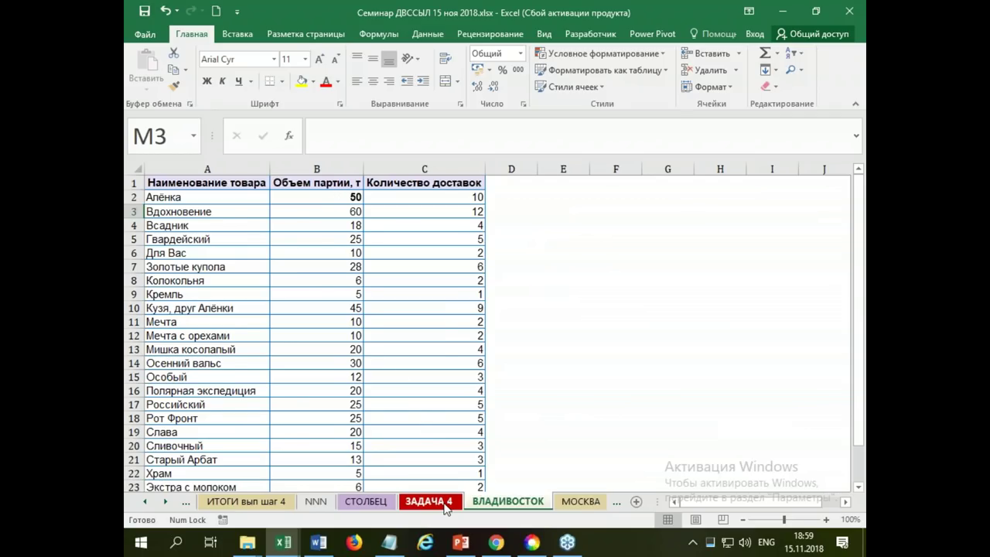
click(430, 501)
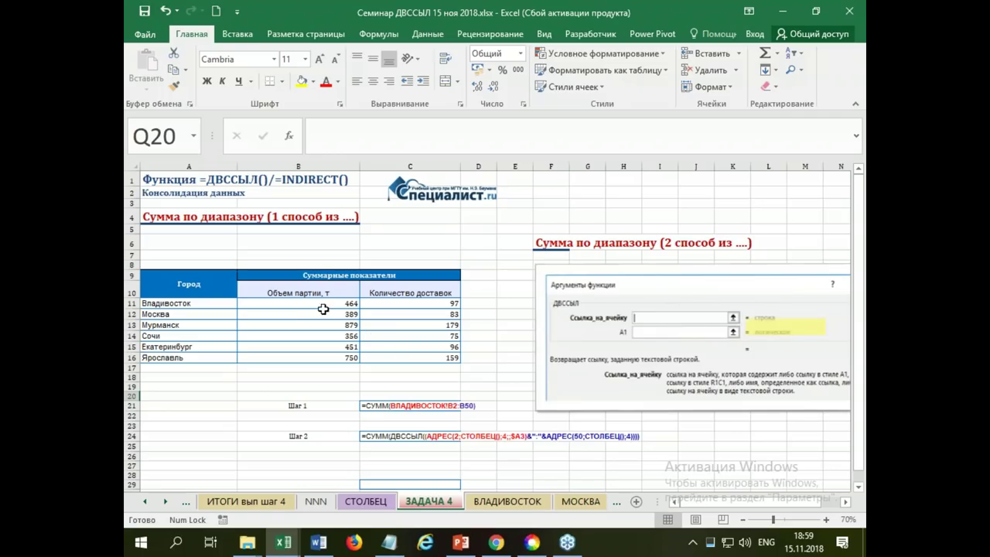
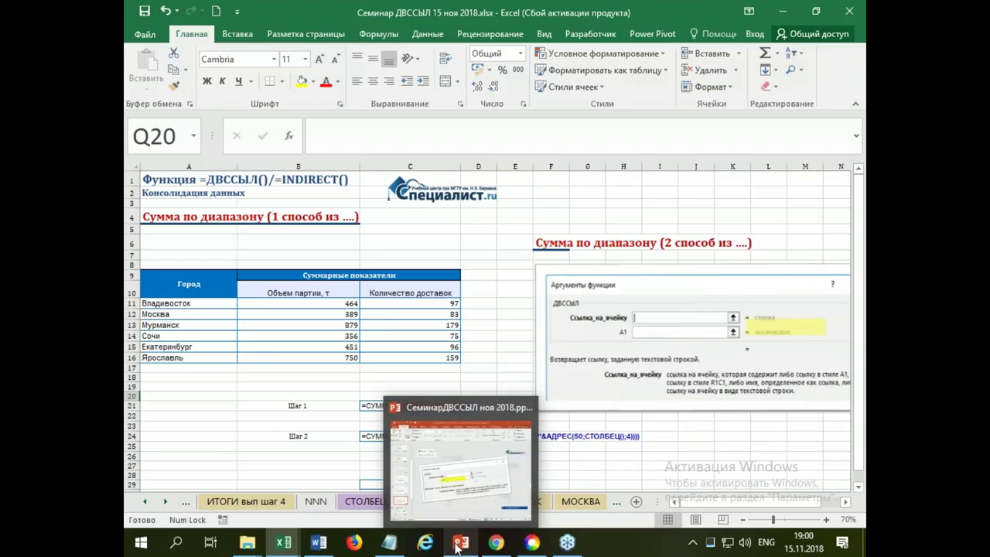
Step: Bring the PowerPoint seminar presentation forward and go to slide 12, the course schedule table
click(460, 544)
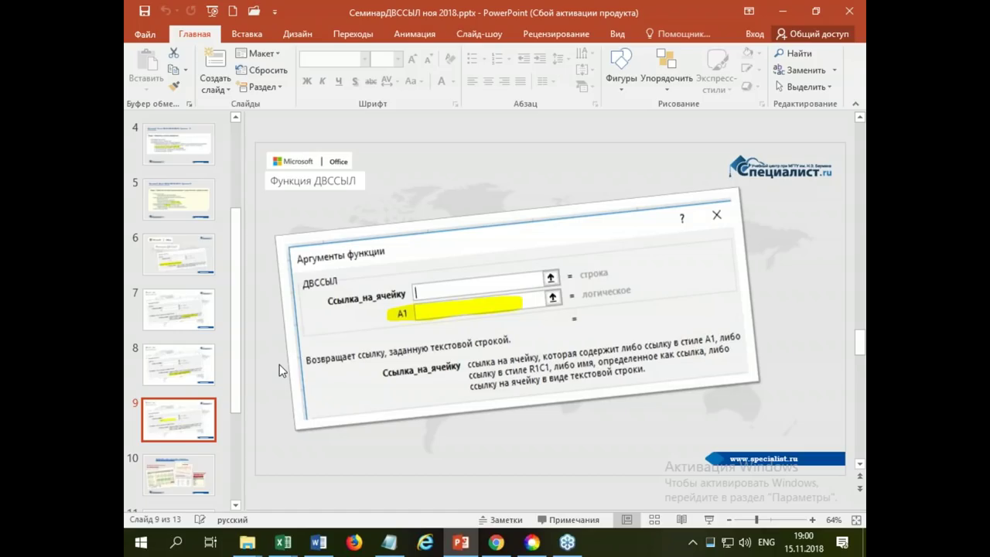
drag(238, 410, 237, 414)
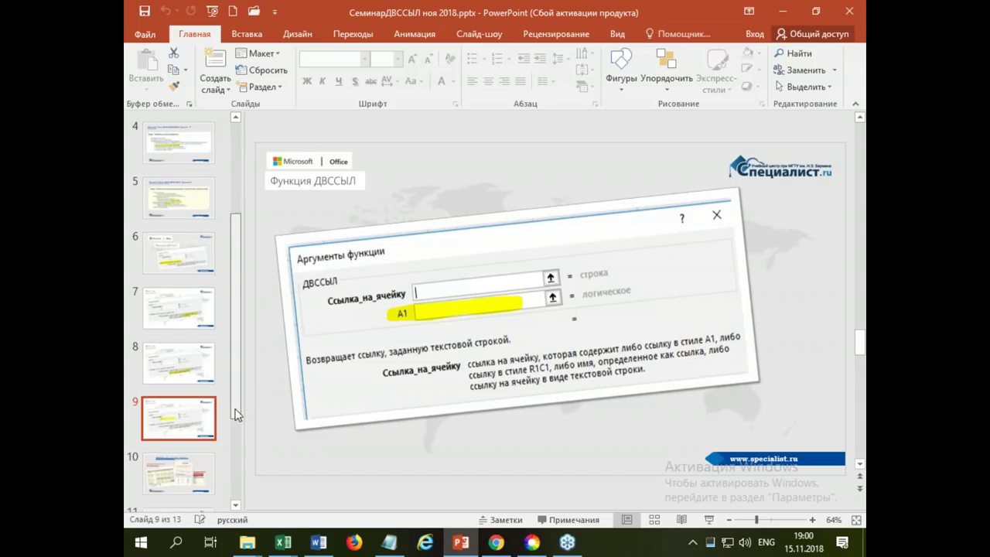
scroll(236, 414, down, 3)
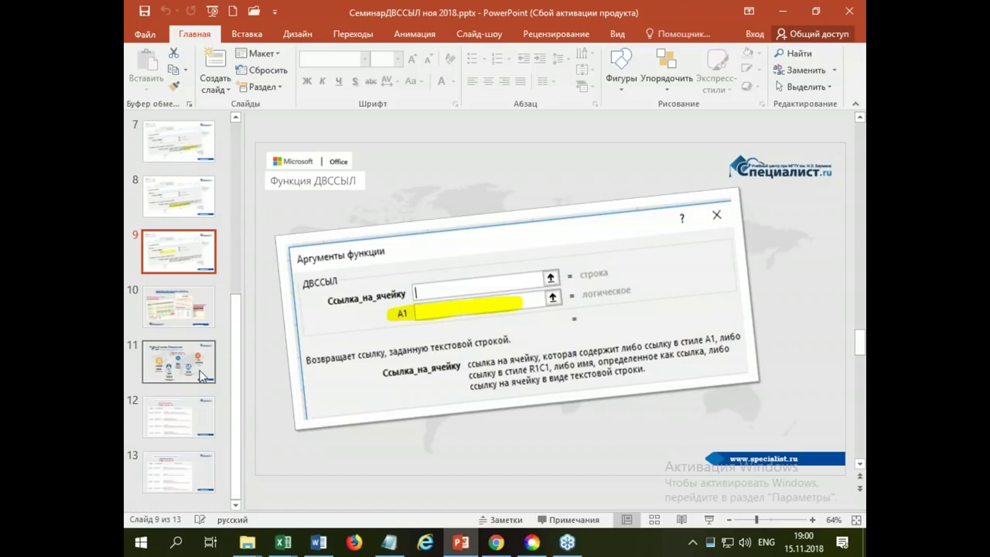
click(203, 376)
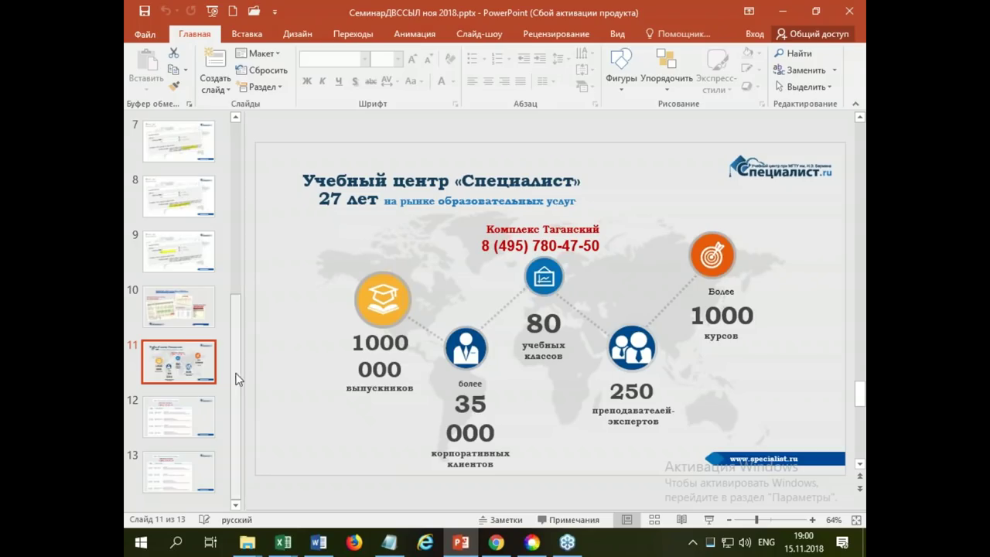
click(205, 424)
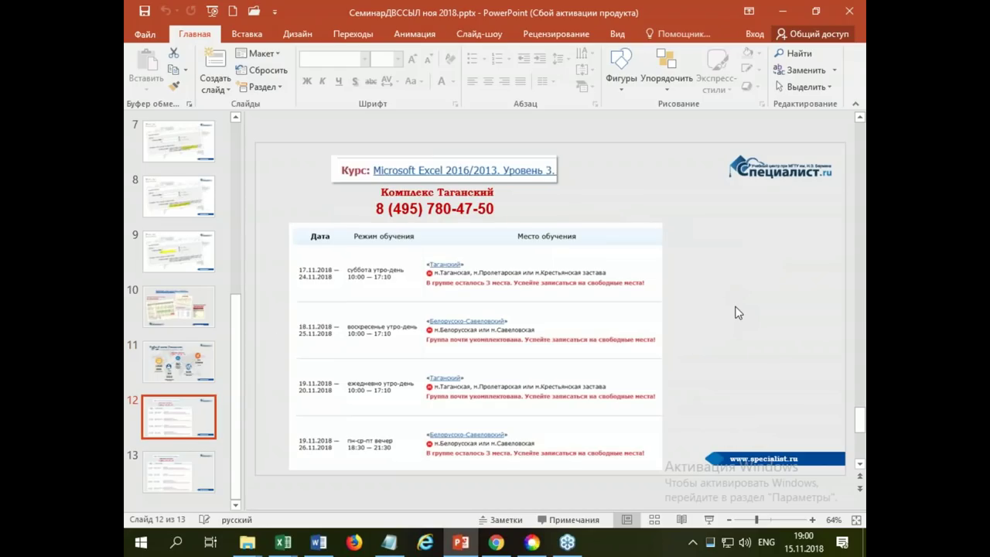
ctrl+scroll(749, 303, up, 1)
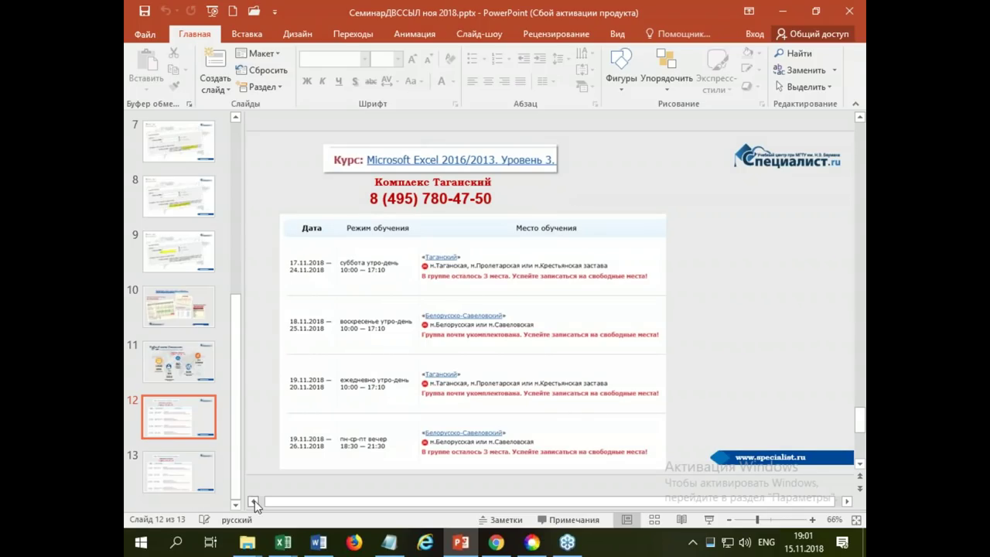
click(282, 544)
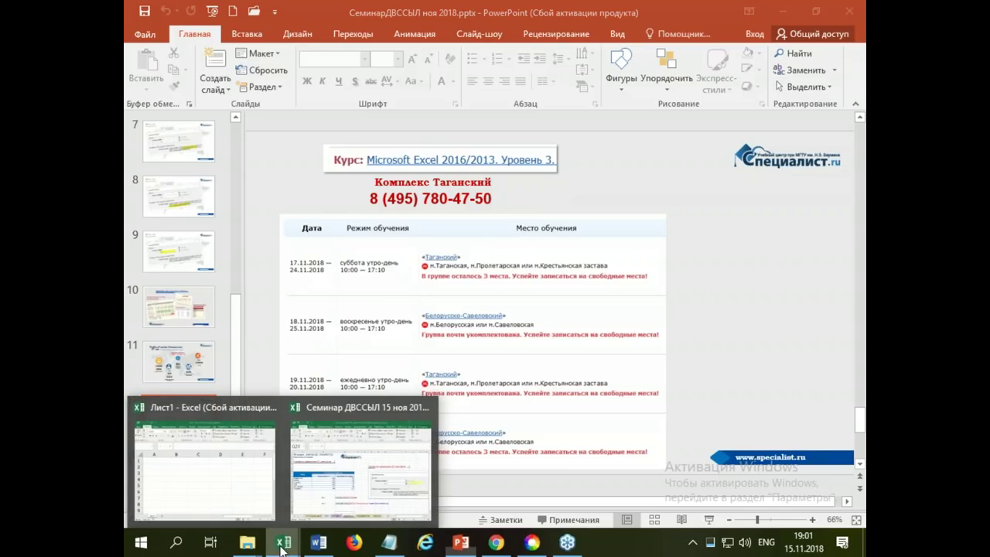
Step: Switch to the blank Лист1 workbook and review the Данные tab's Создать запрос options without choosing one
click(251, 512)
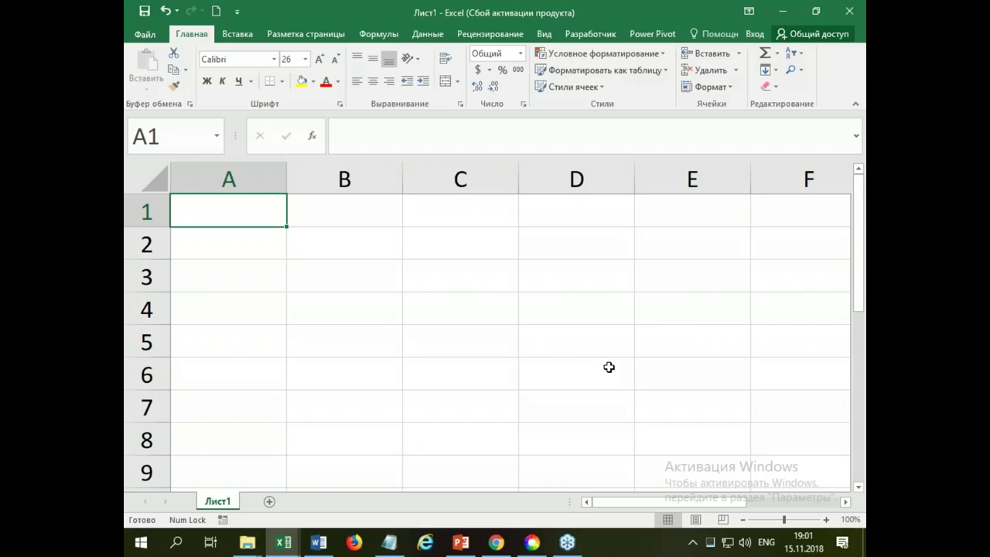
click(433, 38)
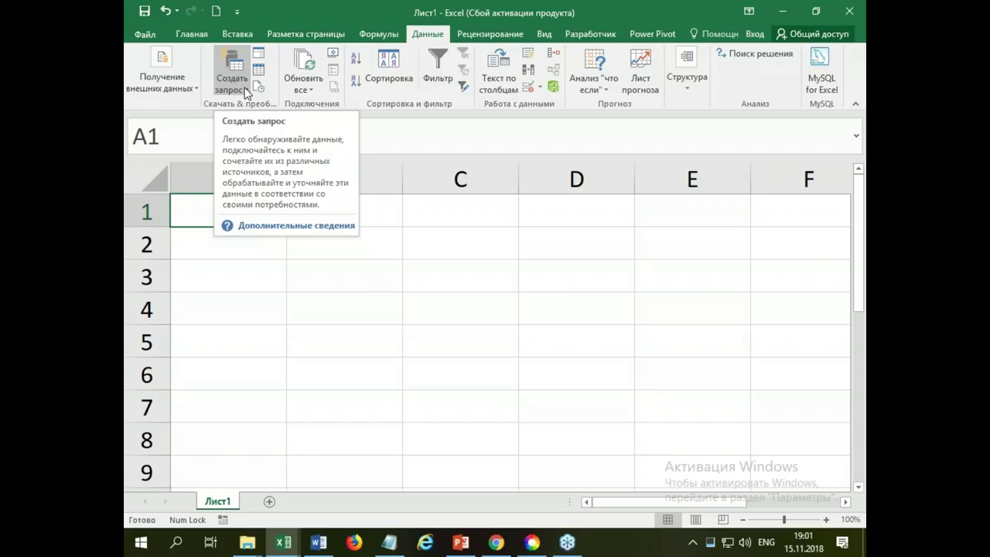
click(248, 94)
mouse_move(293, 112)
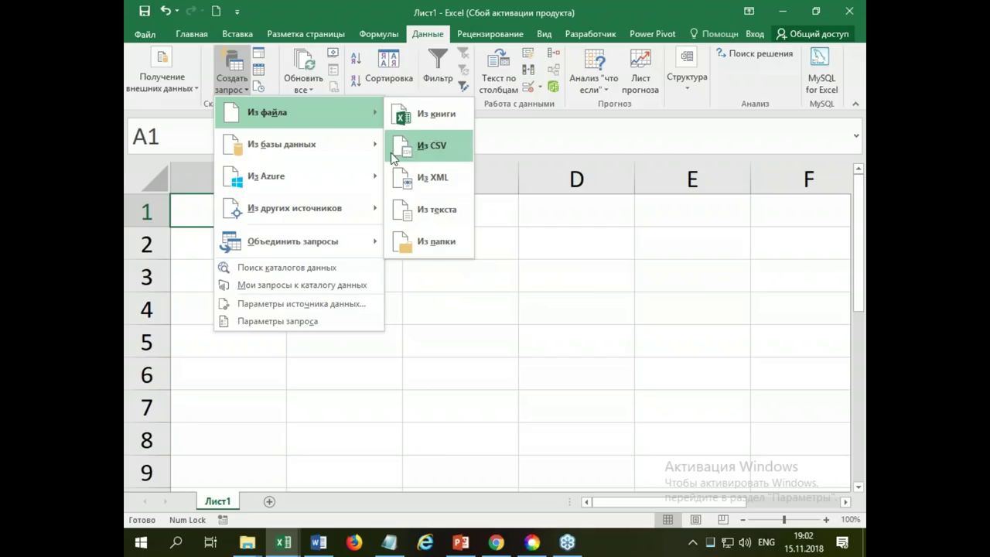
click(548, 314)
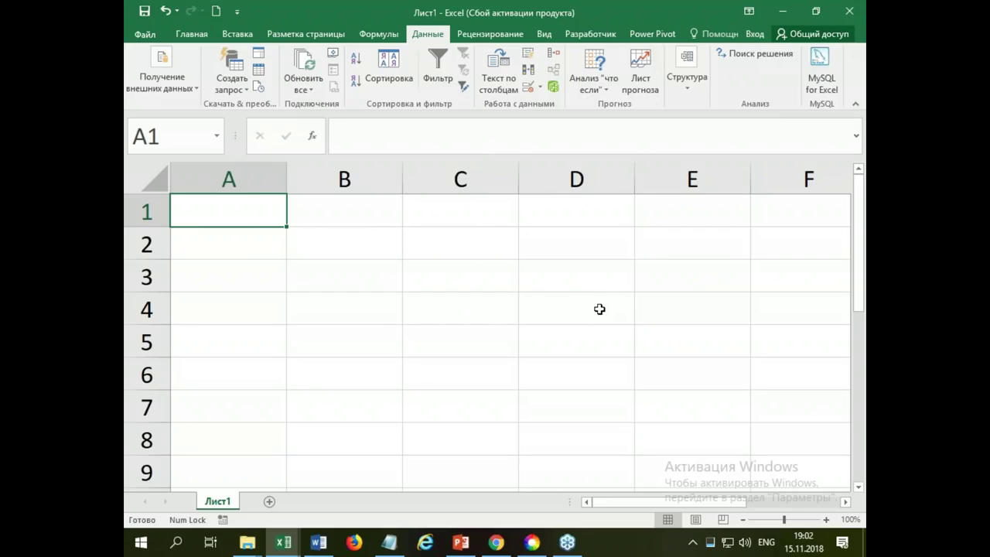
Step: Enter 15/11/18 in F5 so it shows 15.11.2018, widen column F, and bring up Format Cells
ctrl+scroll(572, 317, down, 1)
ctrl+scroll(577, 306, down, 3)
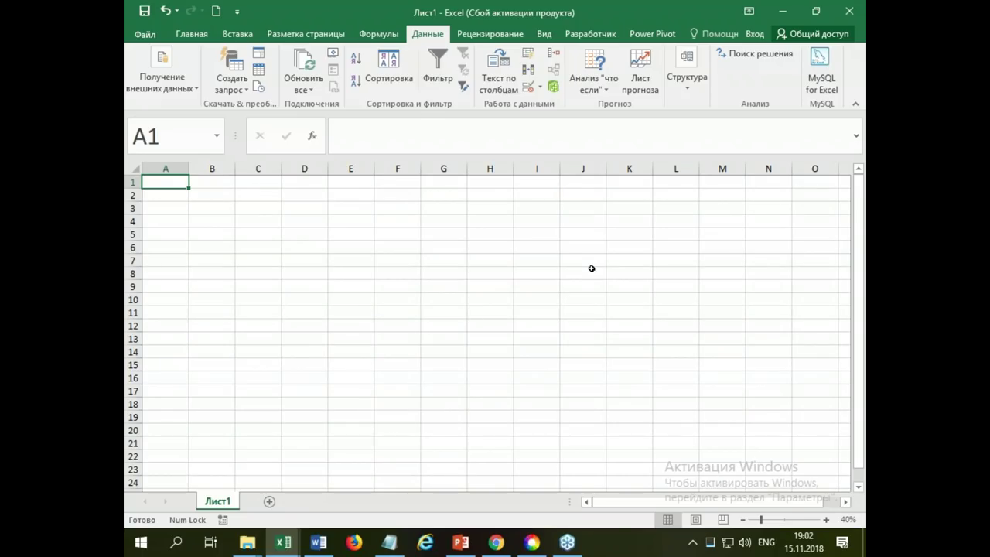
click(399, 235)
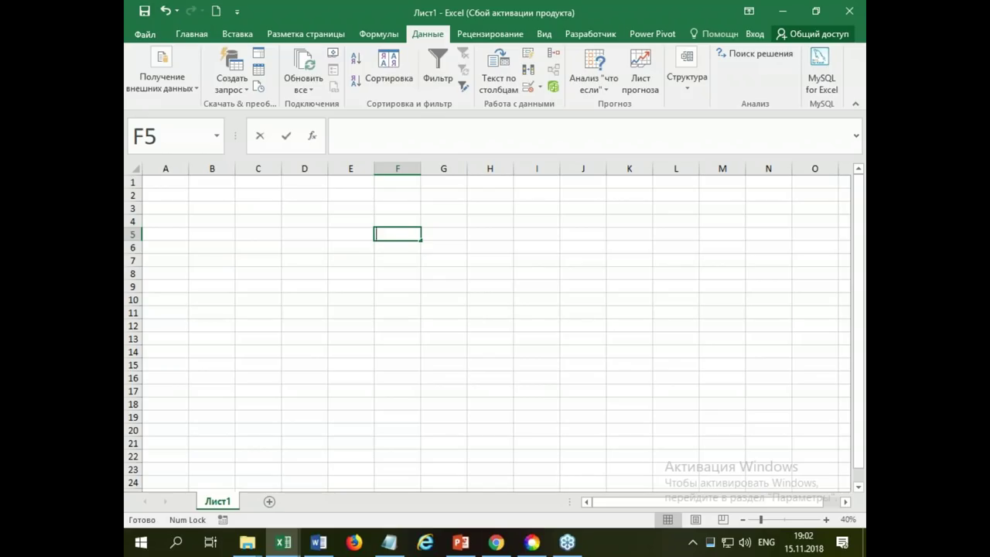
text(15)
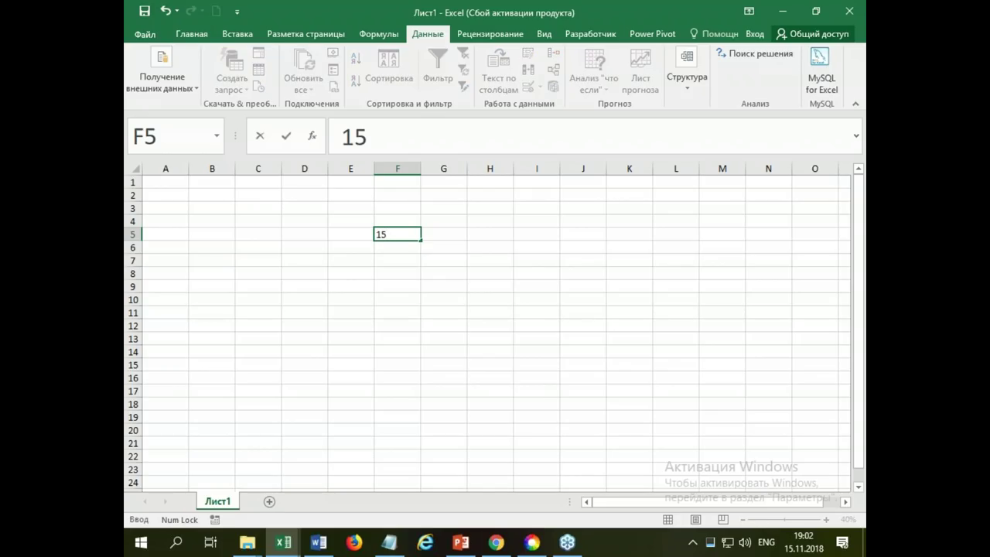
text(/)
text(11/)
text(18)
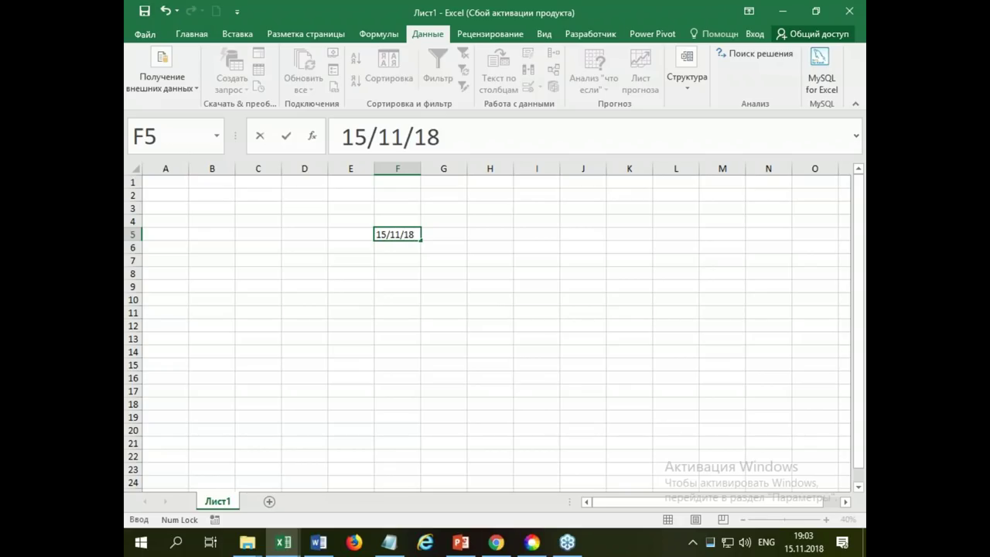
key(Return)
key(Up)
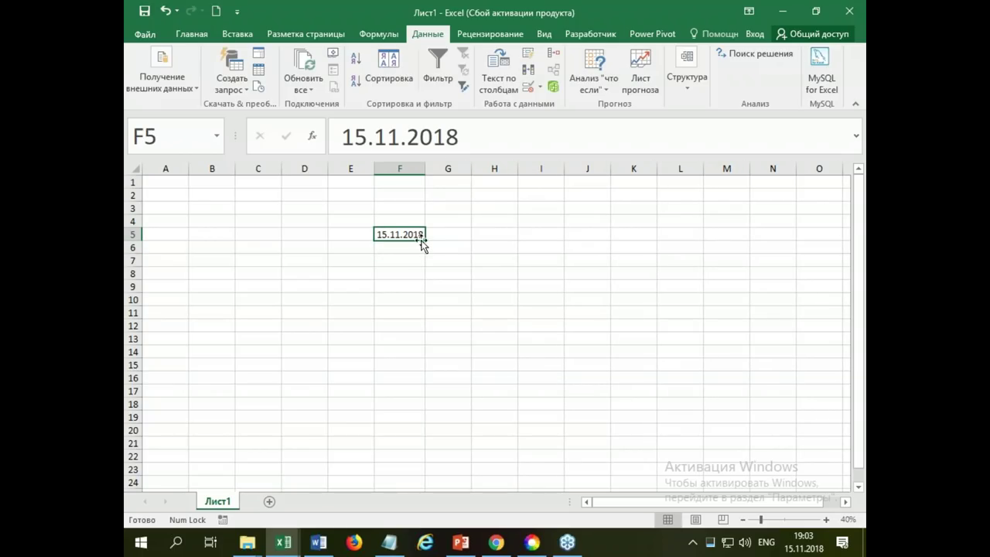
drag(425, 168, 441, 168)
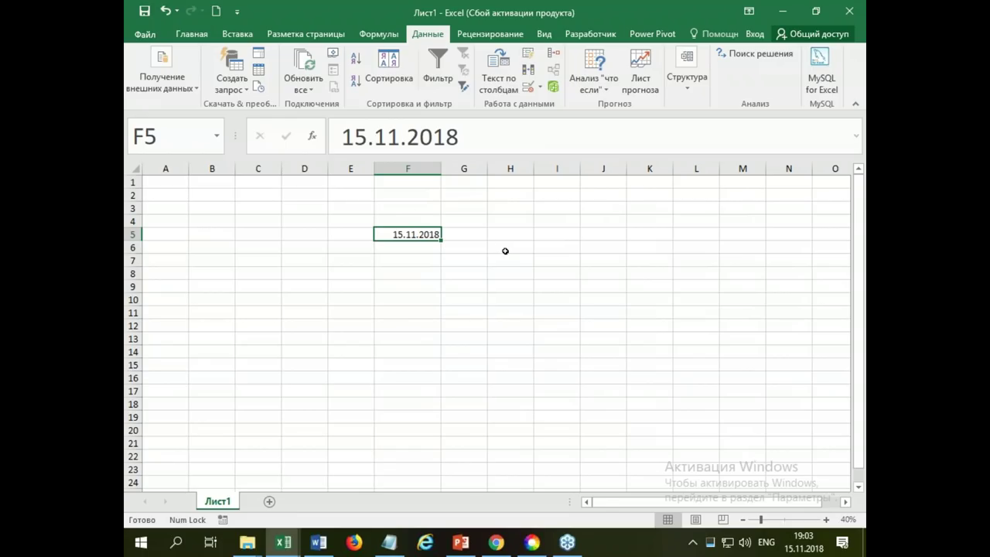
key(ctrl+1)
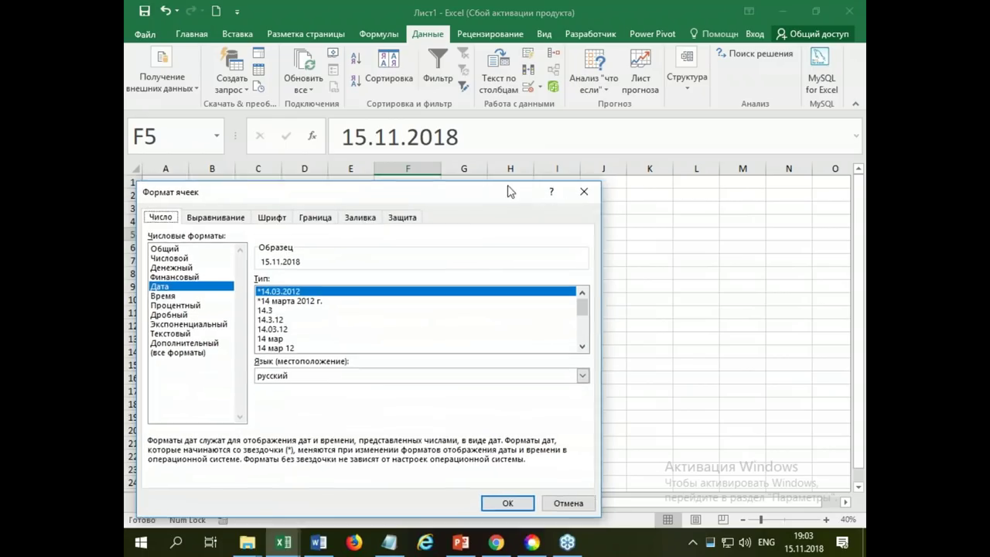
Step: Give F5 the short 14 мар 12 date format
drag(493, 195, 624, 103)
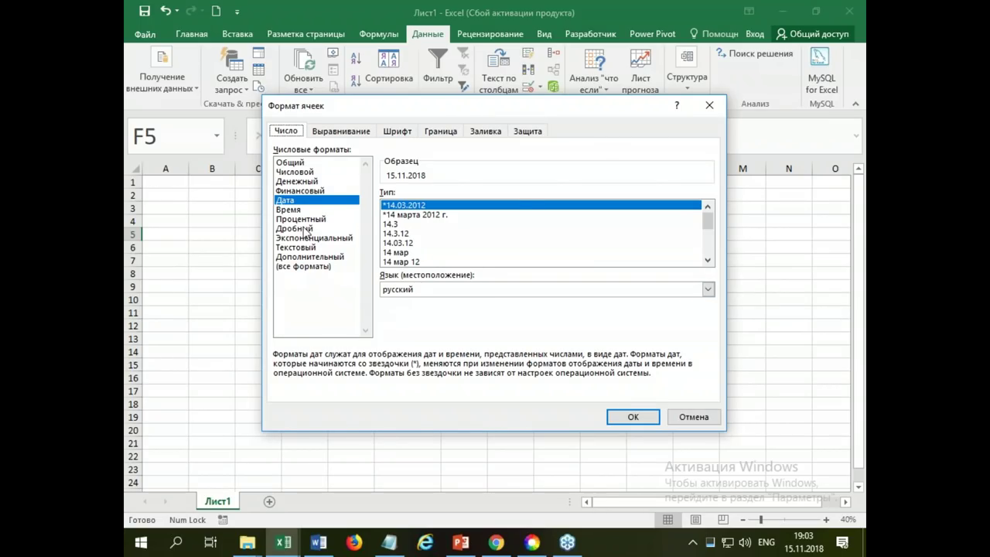
click(414, 263)
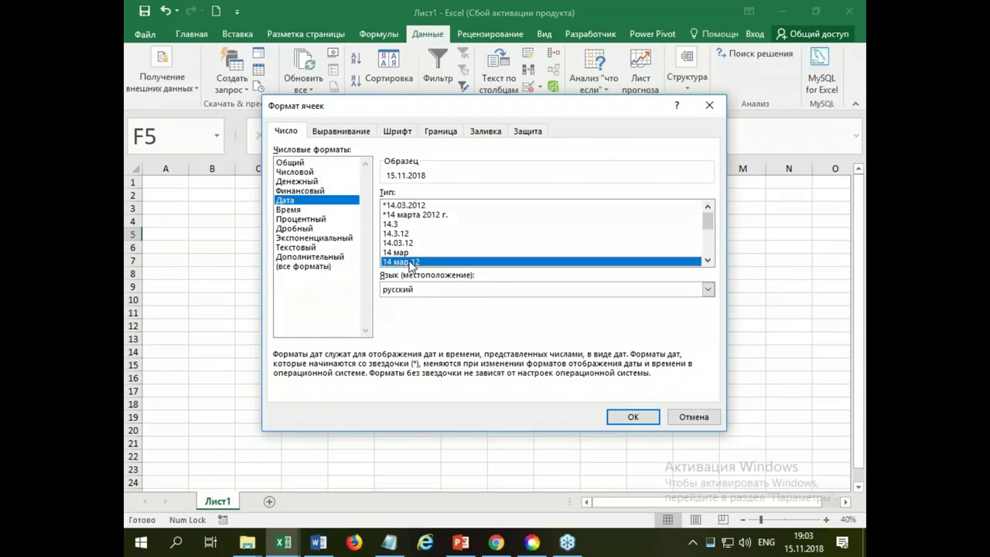
click(625, 418)
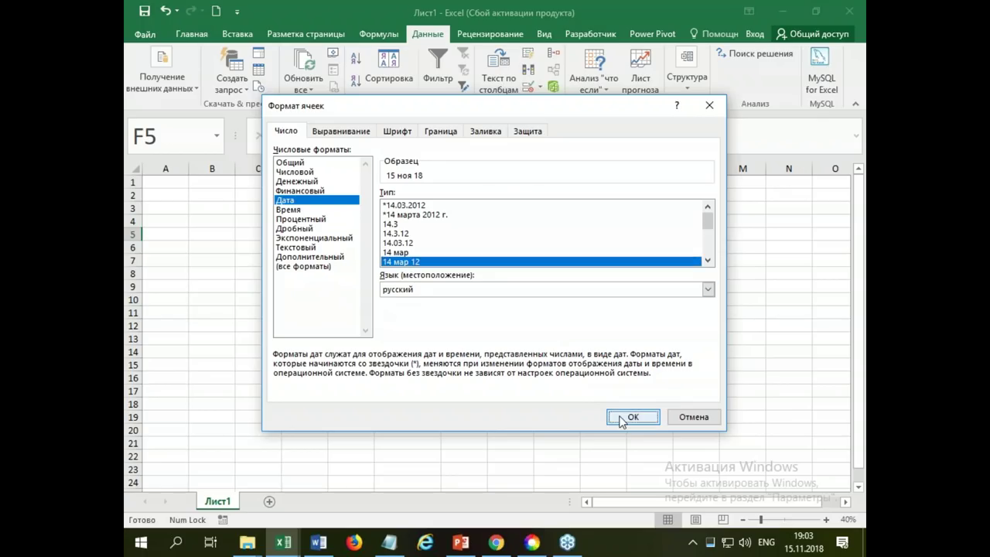
Step: Fill F5:F14 with consecutive dates through 24 ноя 18 and select that date range
drag(442, 239, 442, 357)
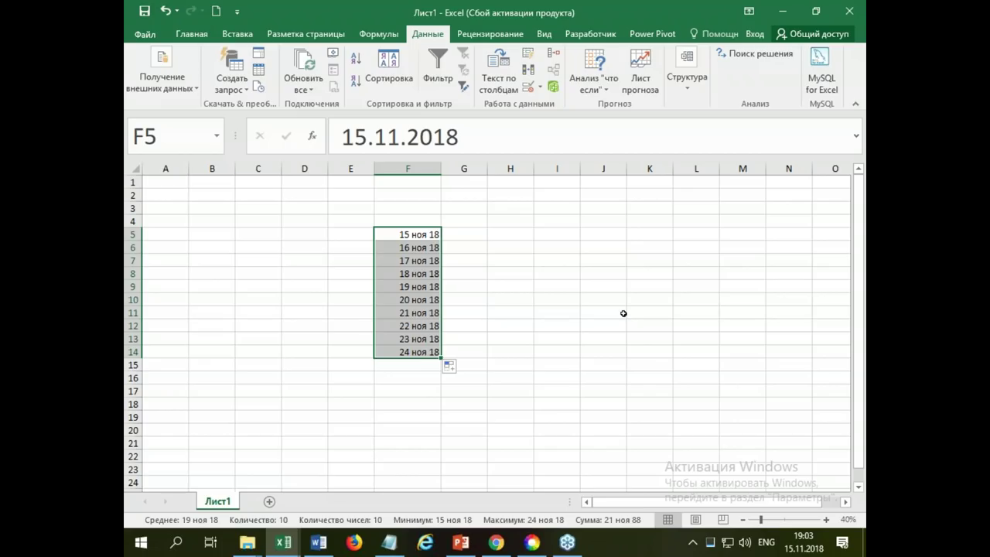
click(419, 285)
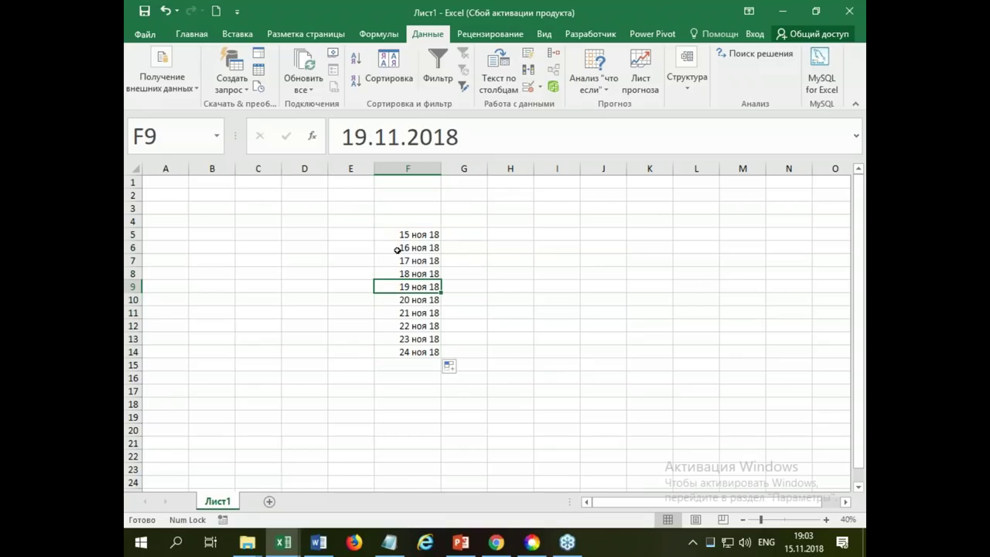
drag(416, 235, 426, 350)
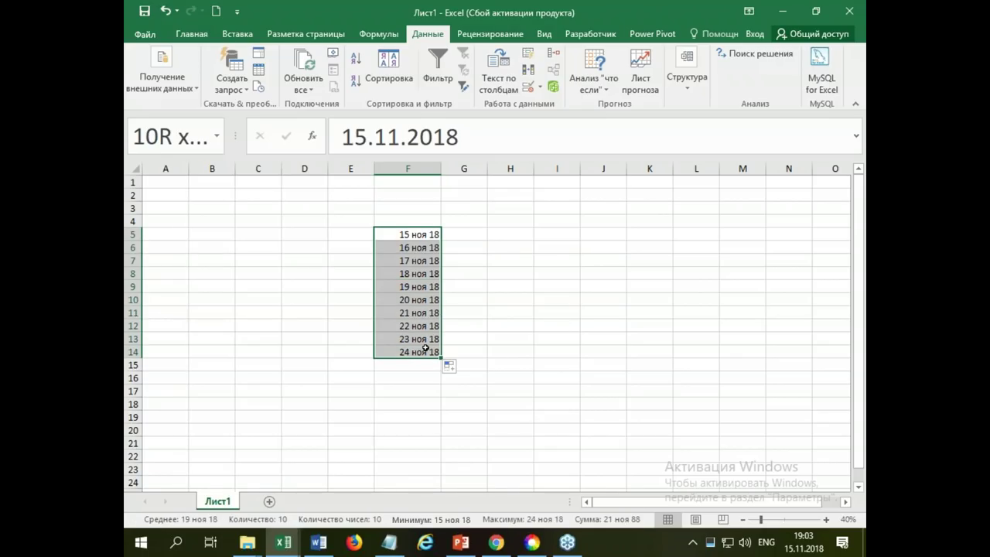
Step: Put the heading AAAA in F4 above the date list
click(410, 224)
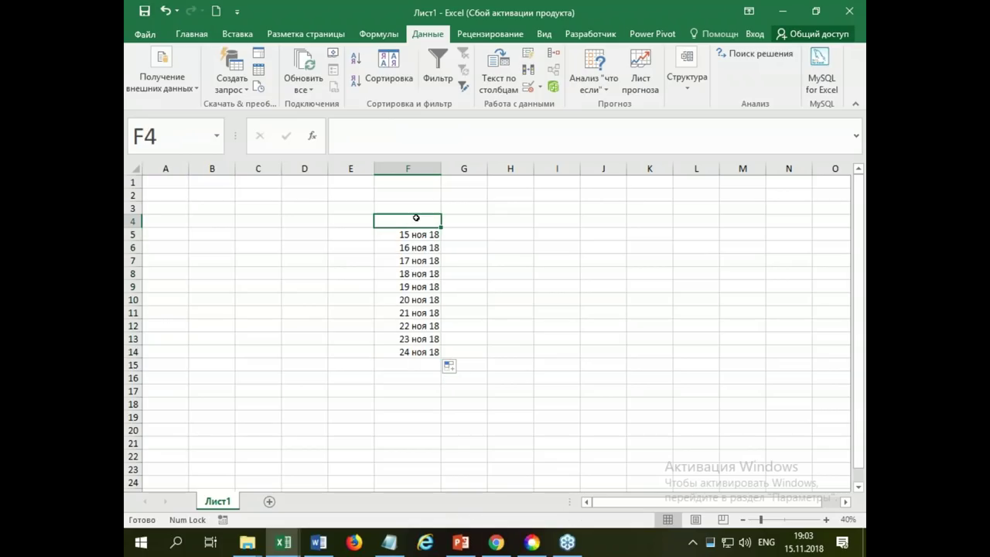
text(AAAA)
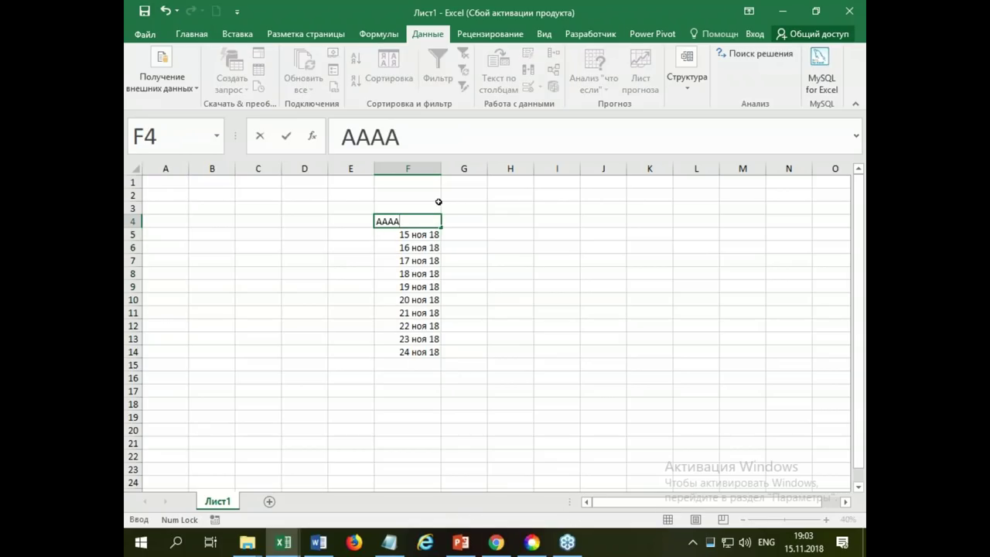
key(Return)
click(386, 284)
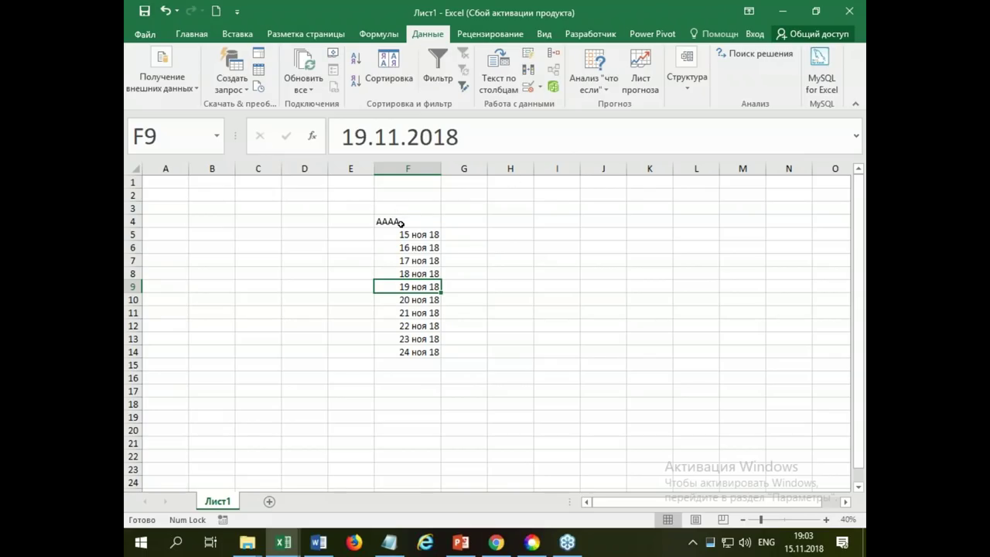
Step: Start a new PivotTable from the AAAA date list via Вставка > Сводная таблица
click(237, 36)
click(151, 92)
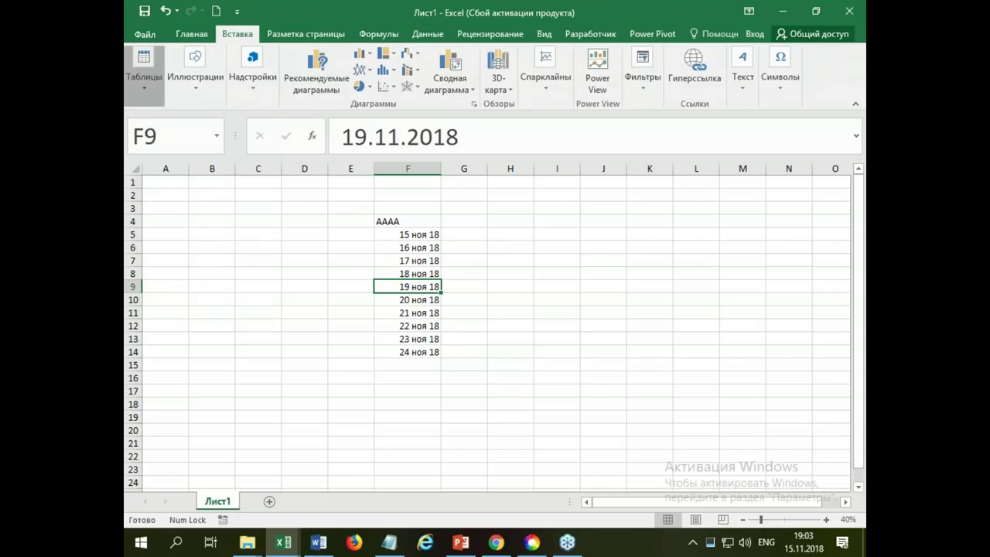
click(142, 128)
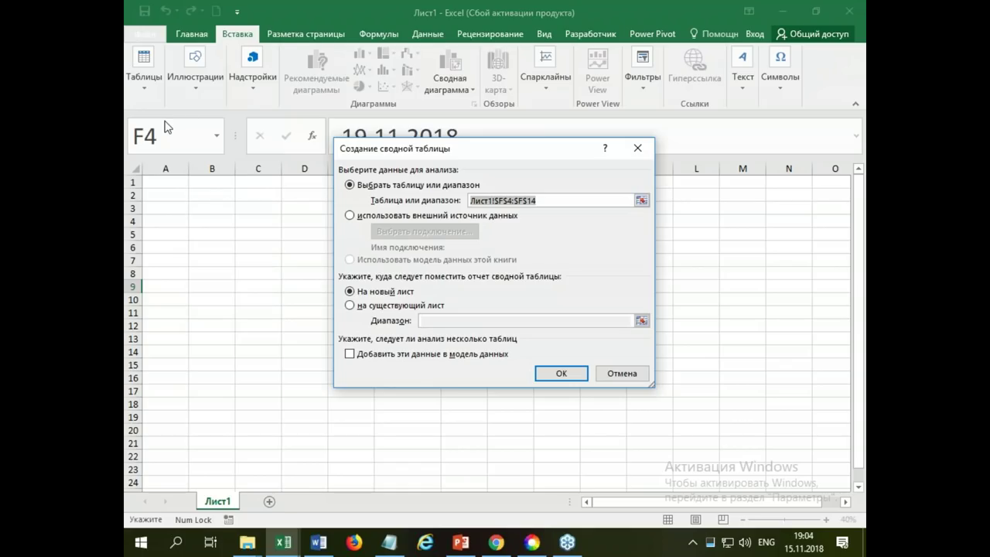
Step: Place the PivotTable on new sheet Лист2 and drag AAAA into the Фильтры area
click(544, 374)
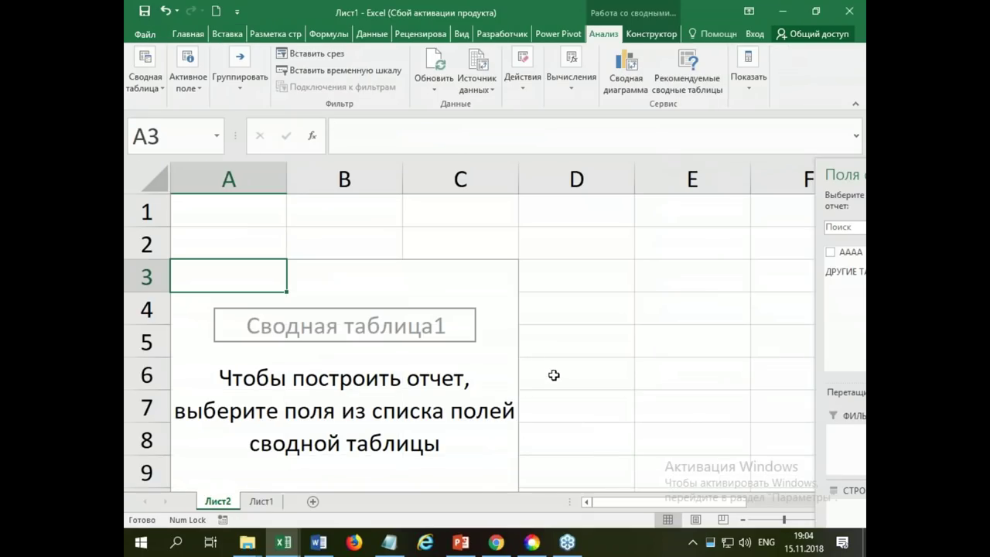
scroll(554, 375, down, 10)
scroll(552, 353, up, 6)
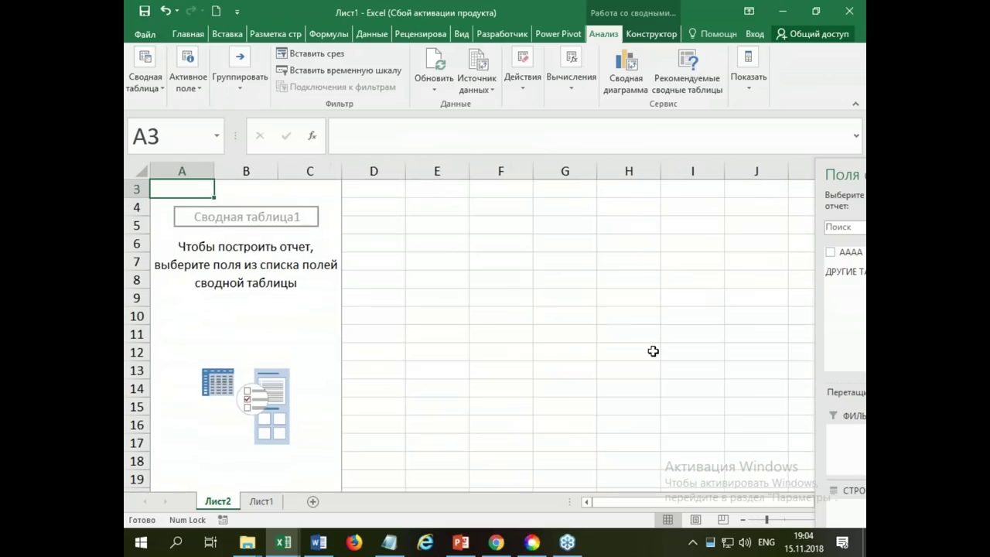
drag(815, 346, 623, 332)
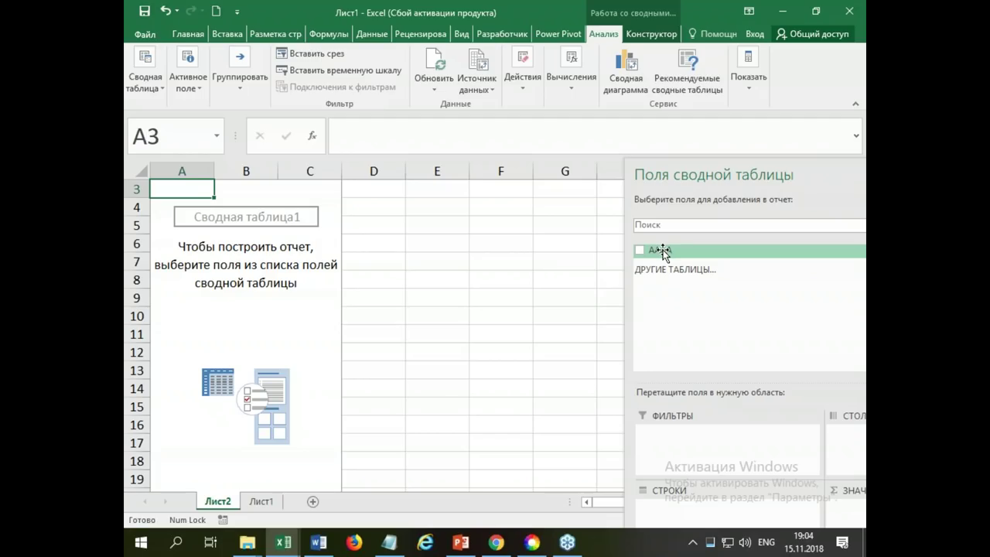
drag(662, 251, 674, 435)
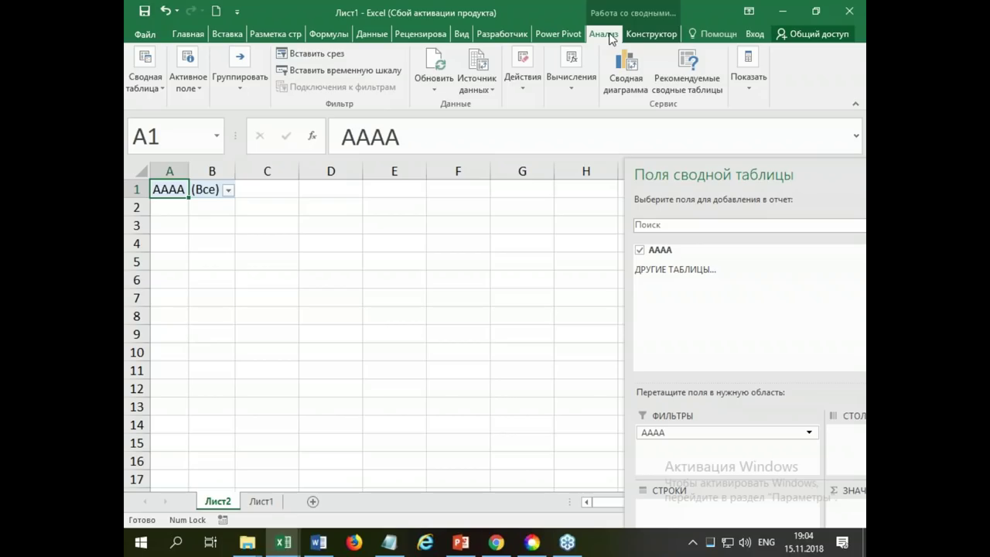
Step: Run Отобразить страницы фильтра отчета on AAAA to make one sheet per date
click(160, 91)
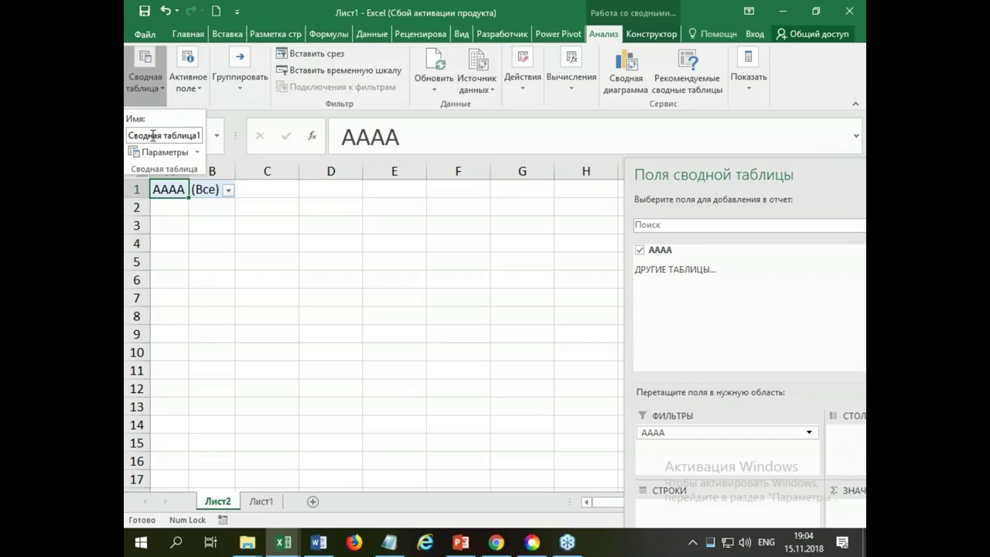
click(198, 154)
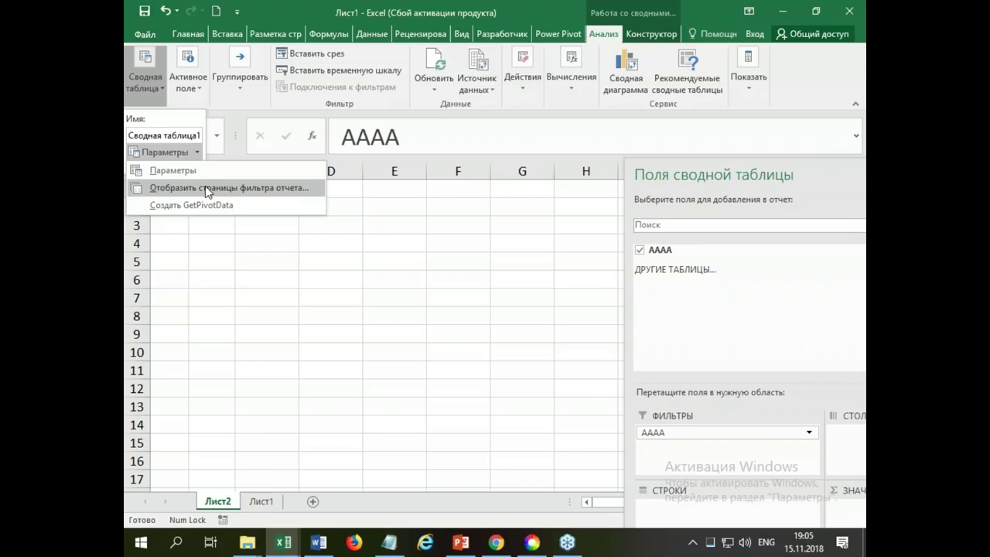
click(206, 188)
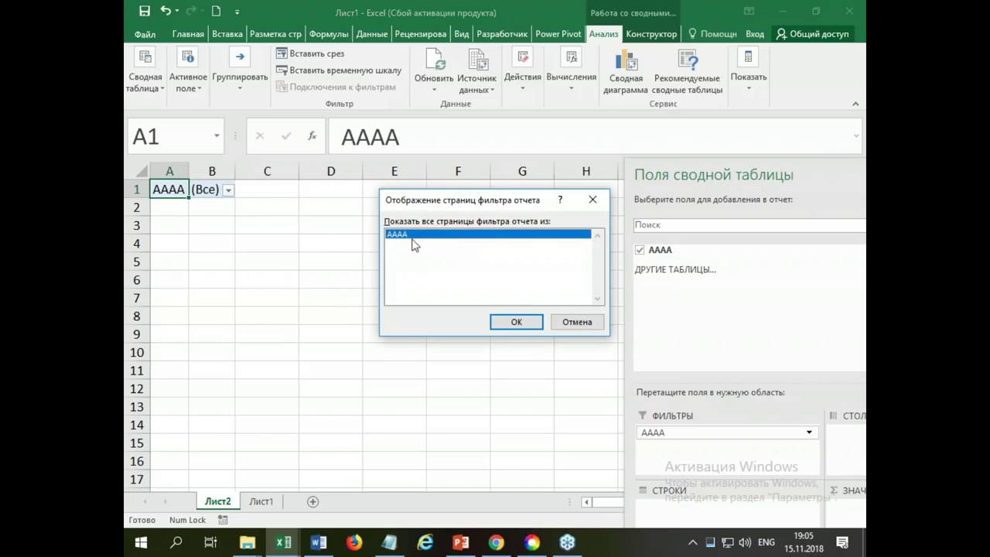
click(514, 323)
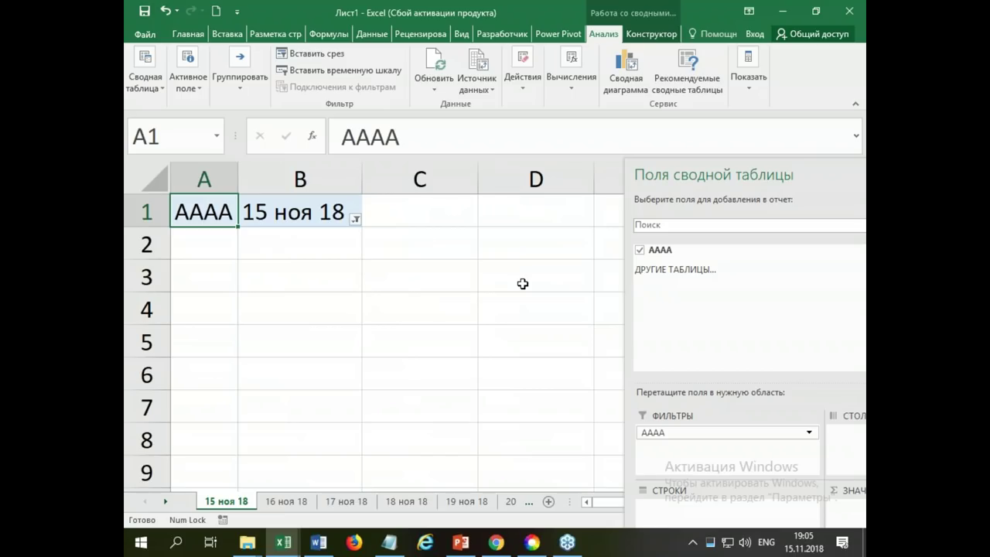
Step: Close the PivotTable Fields pane
ctrl+scroll(523, 284, down, 3)
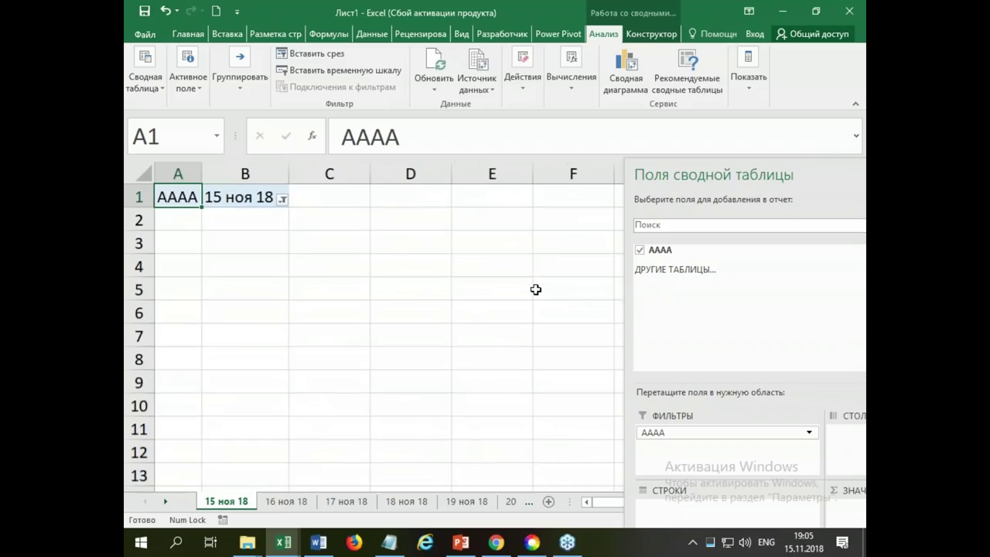
drag(826, 168, 542, 188)
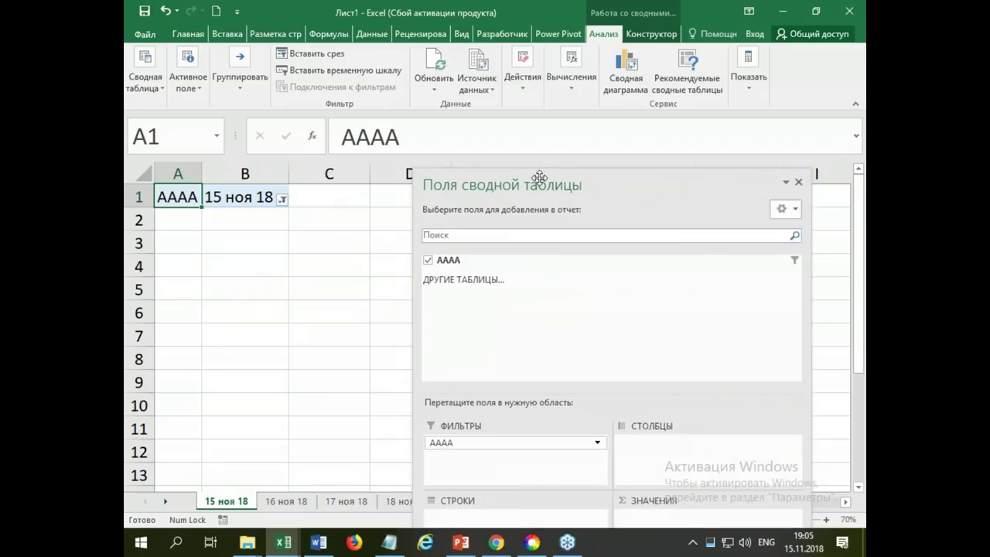
click(732, 194)
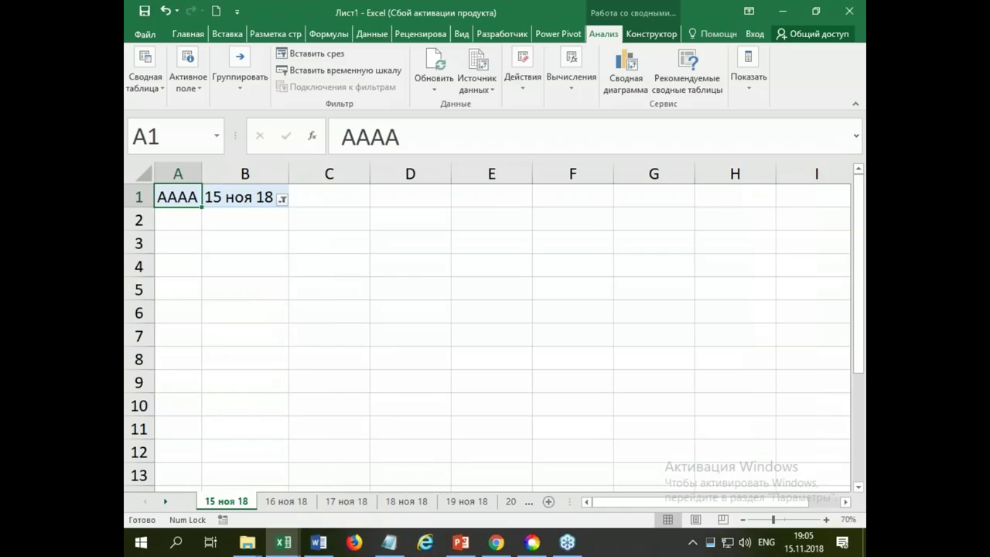
Step: On the 17 ноя 18 sheet, delete row 1 holding the AAAA filter
click(289, 502)
click(609, 335)
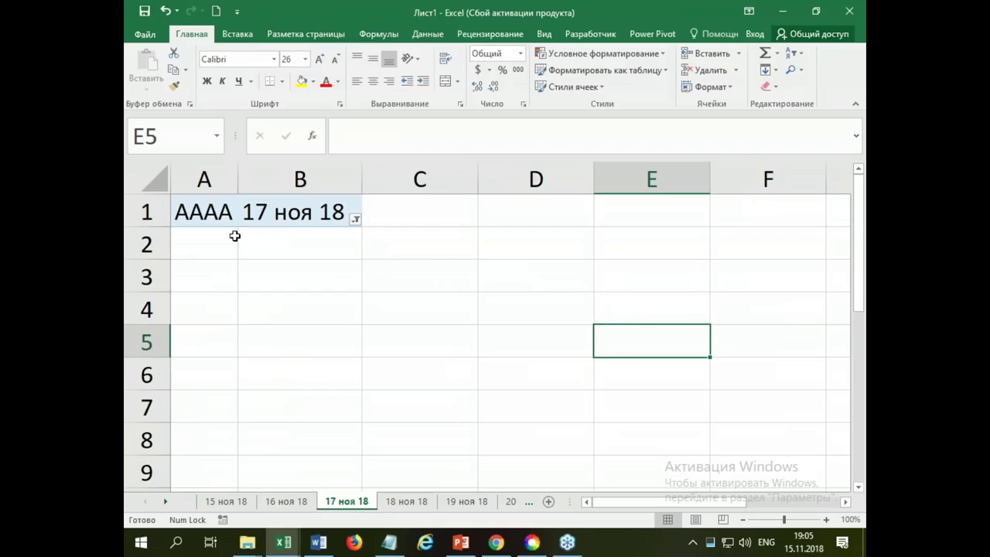
click(147, 212)
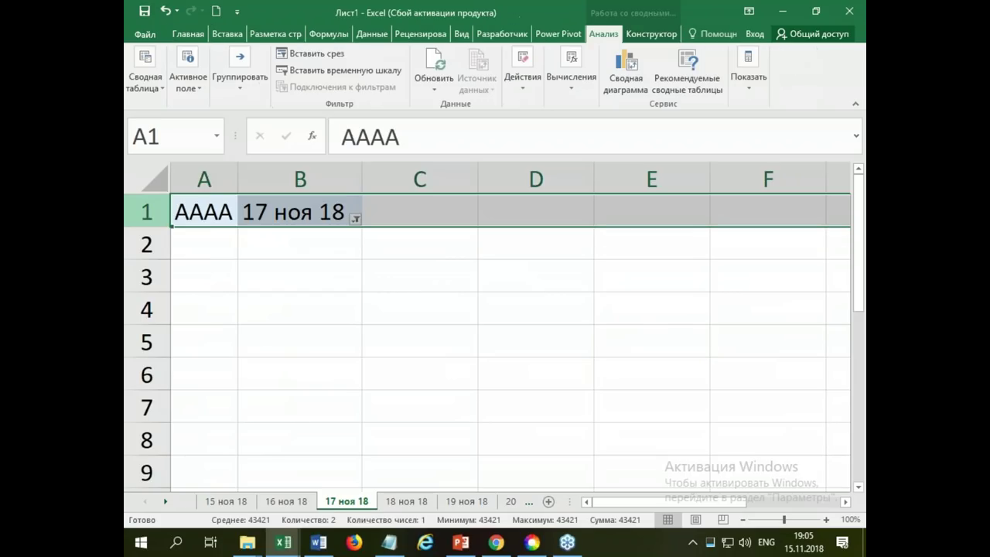
right_click(151, 213)
click(183, 332)
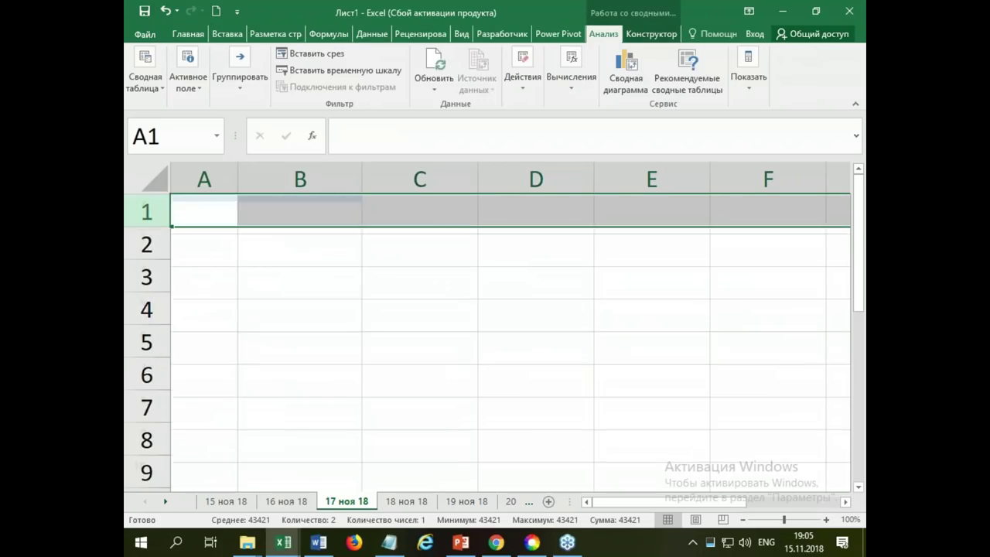
click(335, 332)
scroll(462, 315, down, 1)
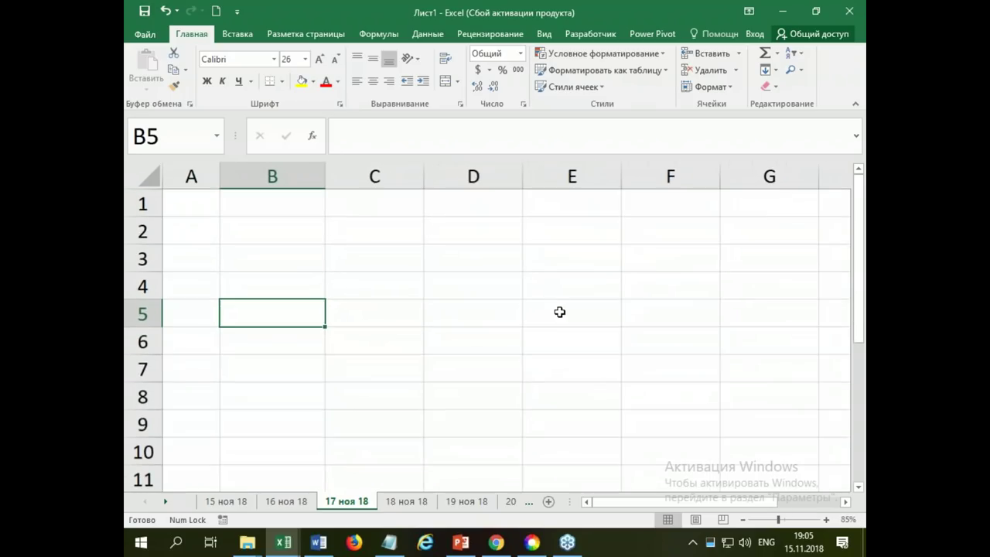